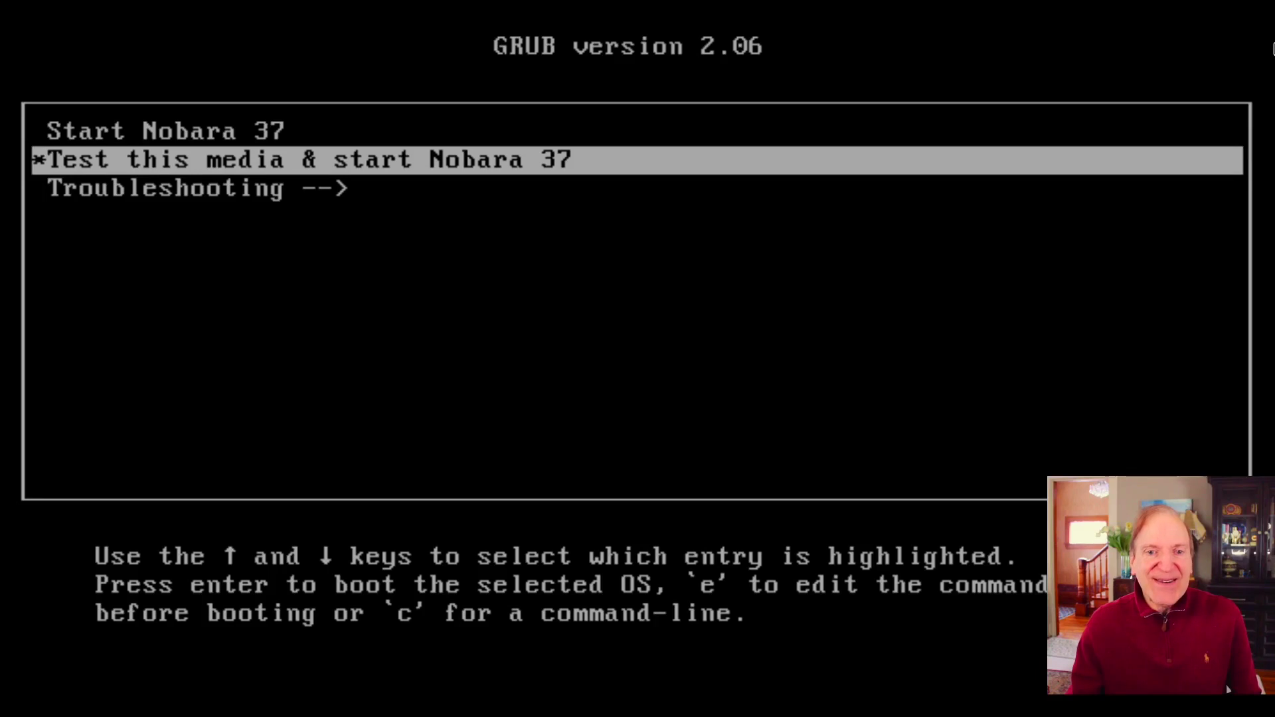
Boot the live system from the 'Start Nobara 37' GRUB entry, skipping the media test.
{"action": "key", "text": "Up"}
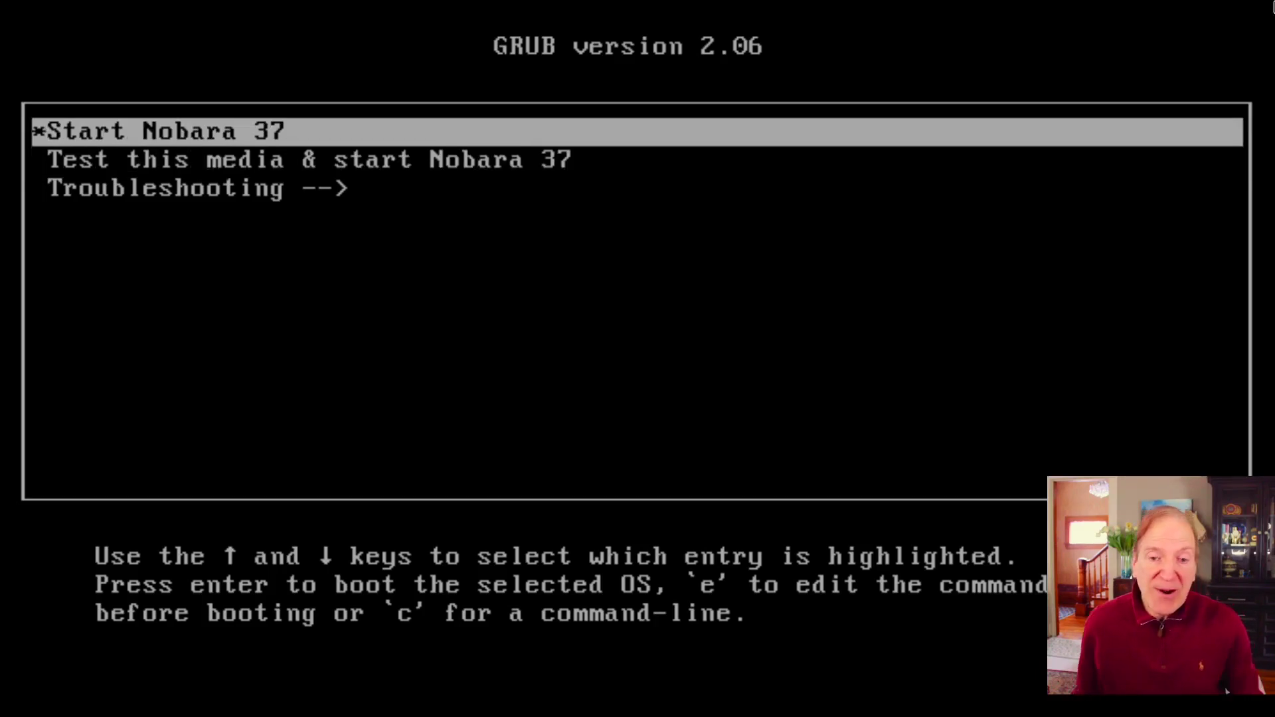
{"action": "key", "text": "Return"}
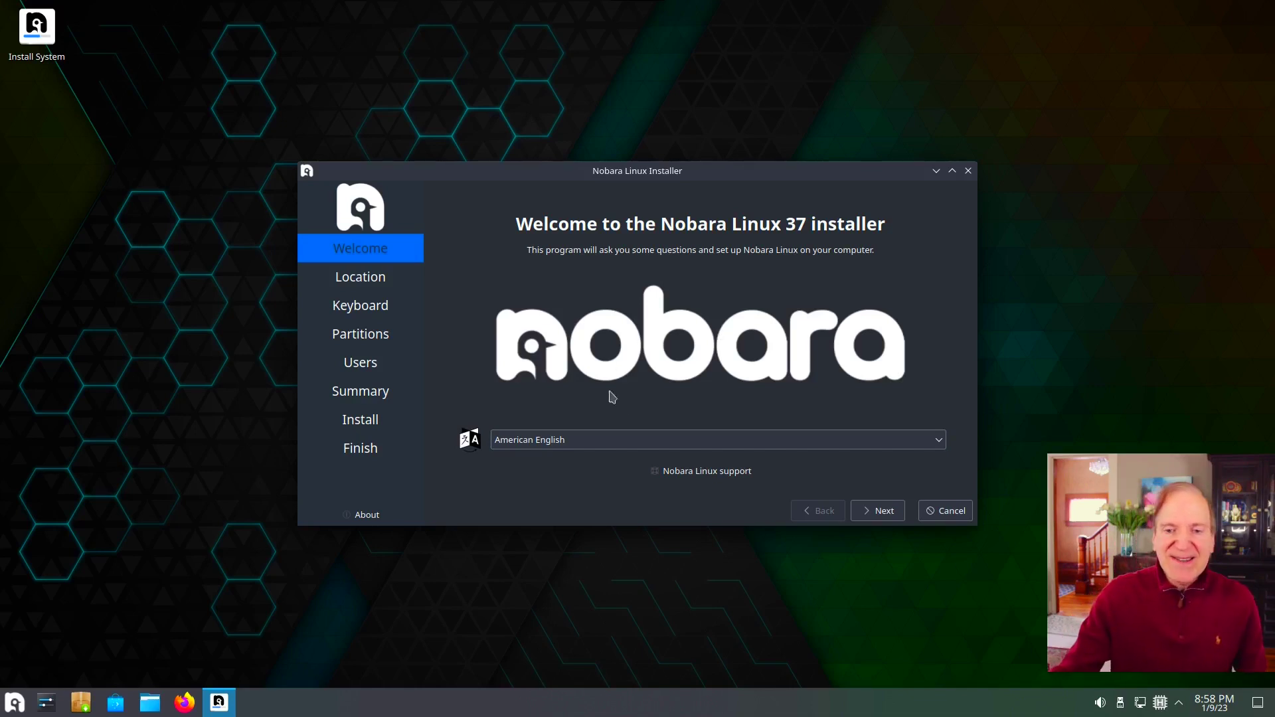
Accept the default welcome, New York time zone and keyboard layout settings.
{"action": "left_click", "coordinate": [883, 511]}
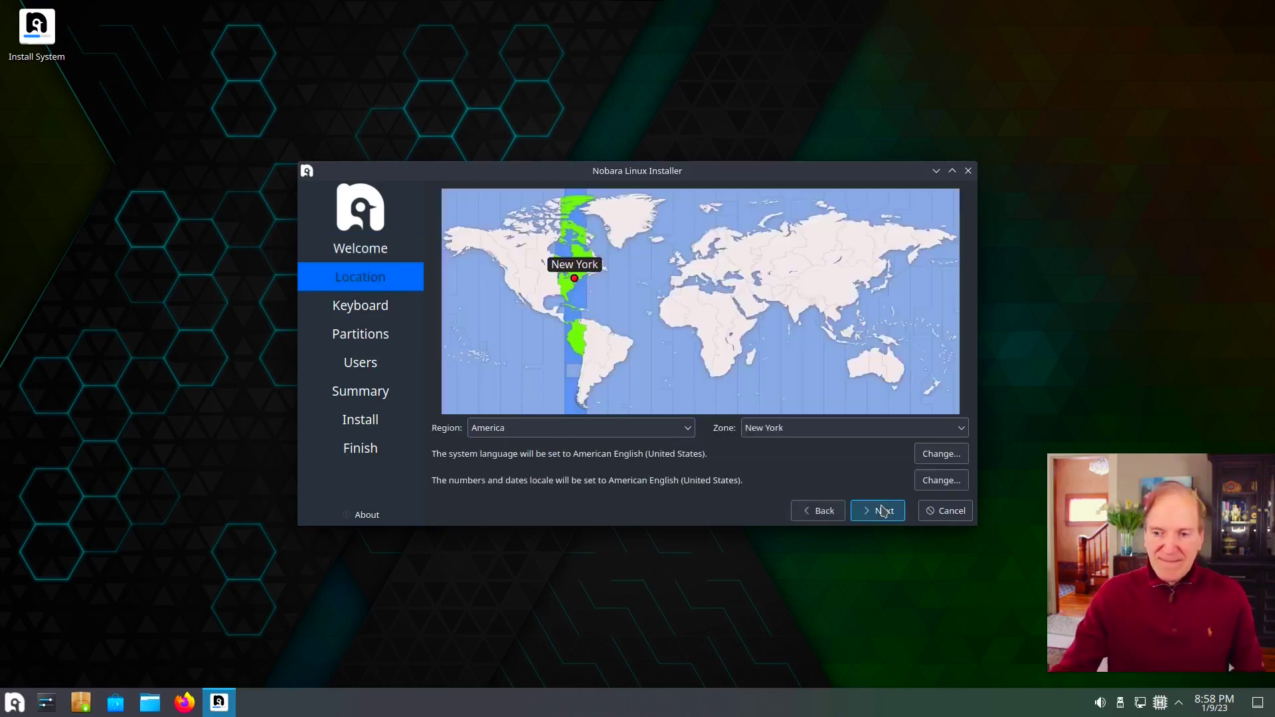
{"action": "left_click", "coordinate": [882, 511]}
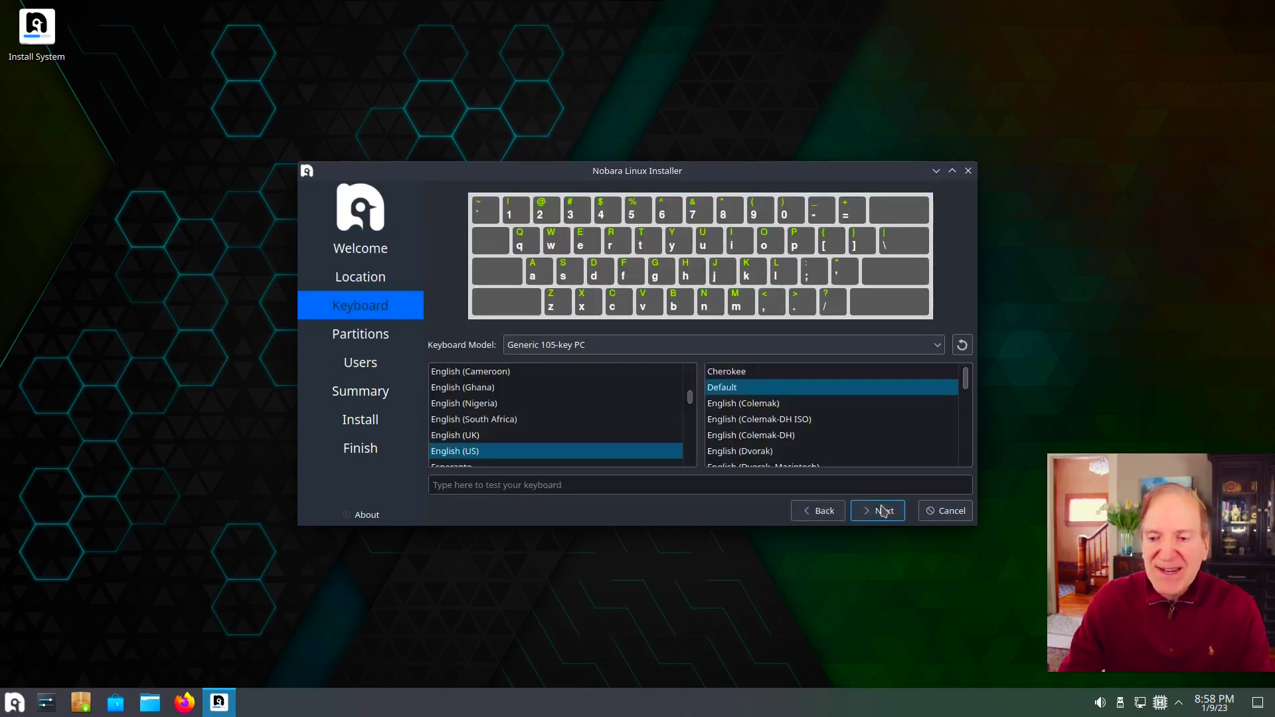
{"action": "left_click", "coordinate": [883, 511]}
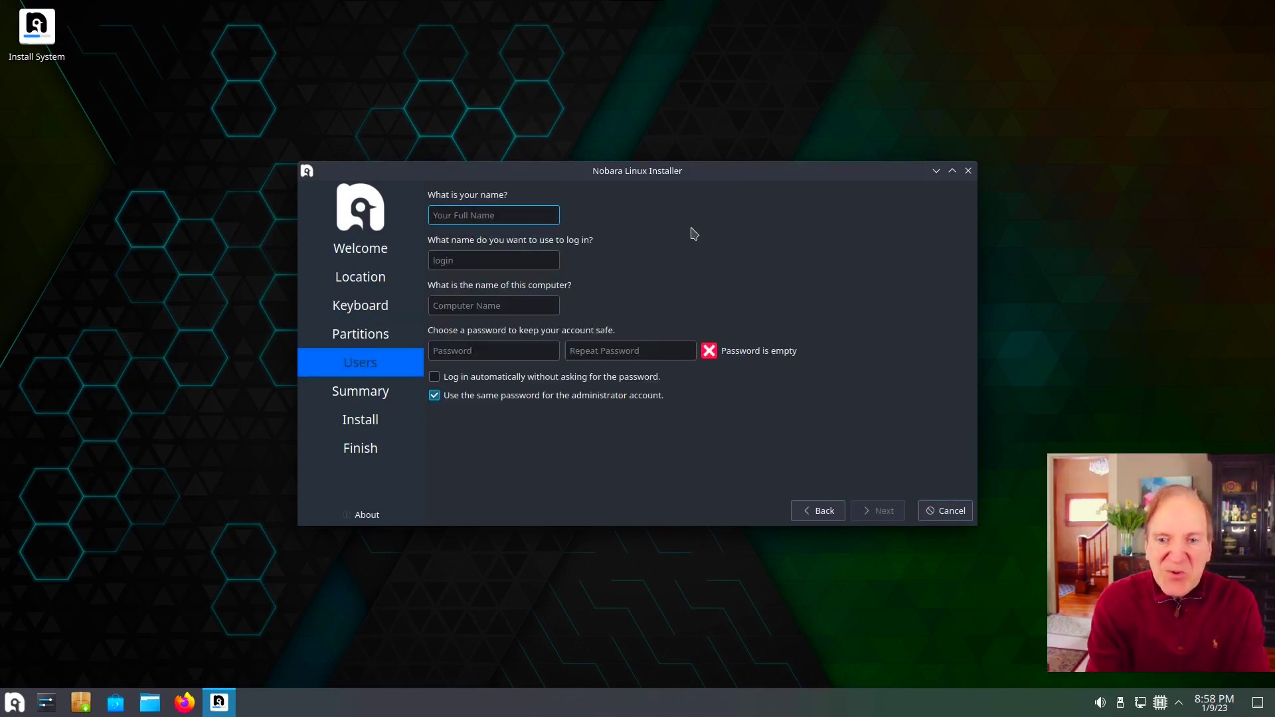
Enter the user's full name and the account password twice, then continue to the summary.
{"action": "type", "text": "Toadwick"}
{"action": "key", "text": "Tab"}
{"action": "key", "text": "Tab"}
{"action": "key", "text": "Tab"}
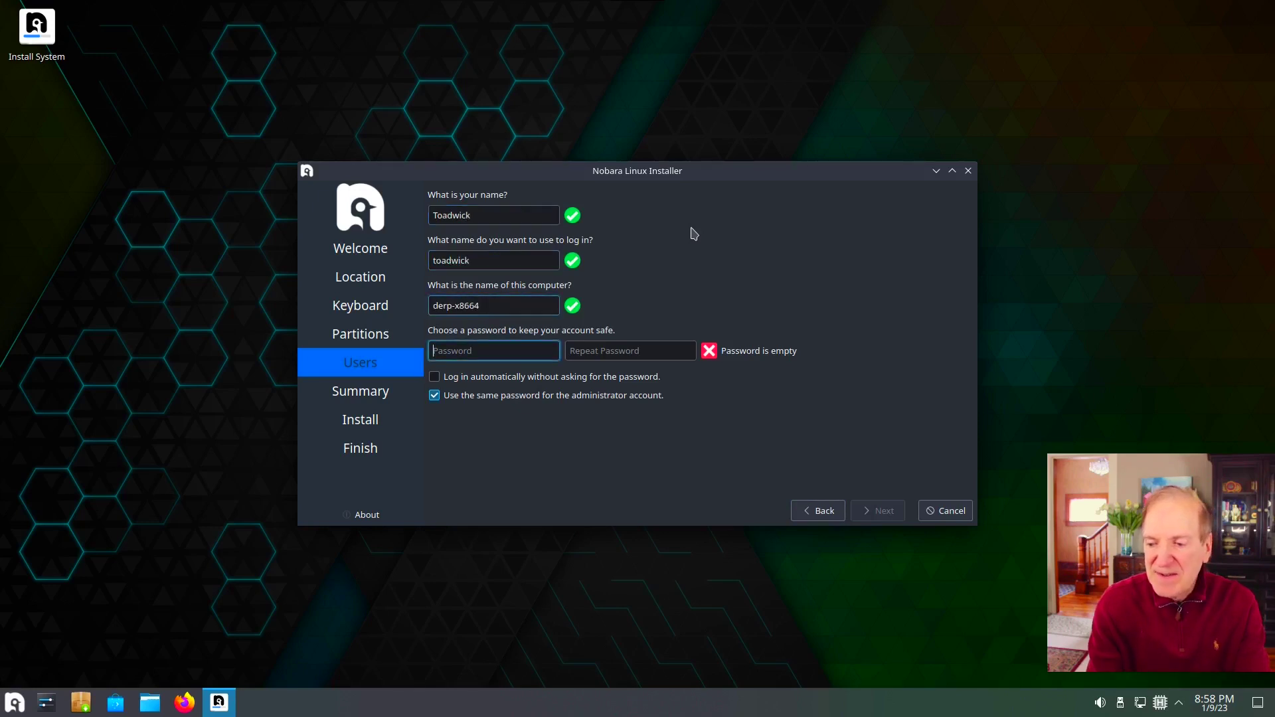
{"action": "type", "text": "*******"}
{"action": "key", "text": "Tab"}
{"action": "type", "text": "*******"}
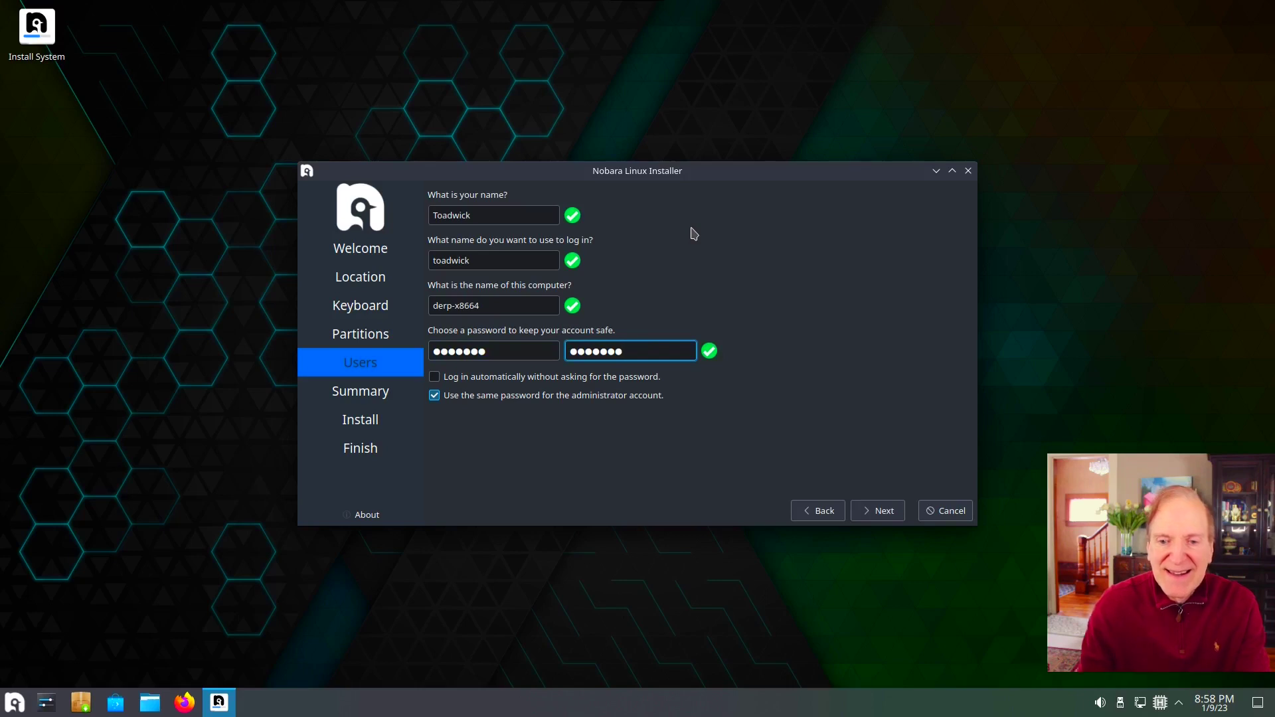
{"action": "left_click", "coordinate": [879, 510]}
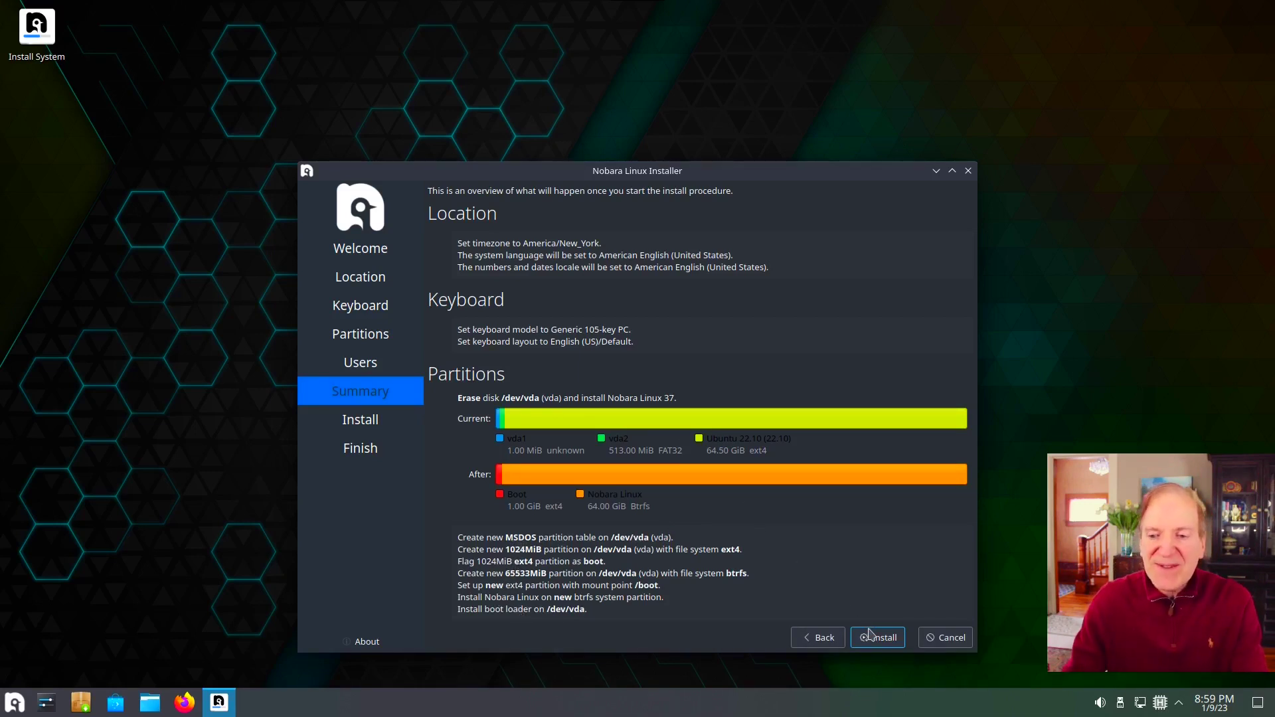
Install Nobara Linux 37 onto the erased /dev/vda disk and restart into it.
{"action": "left_click", "coordinate": [887, 645]}
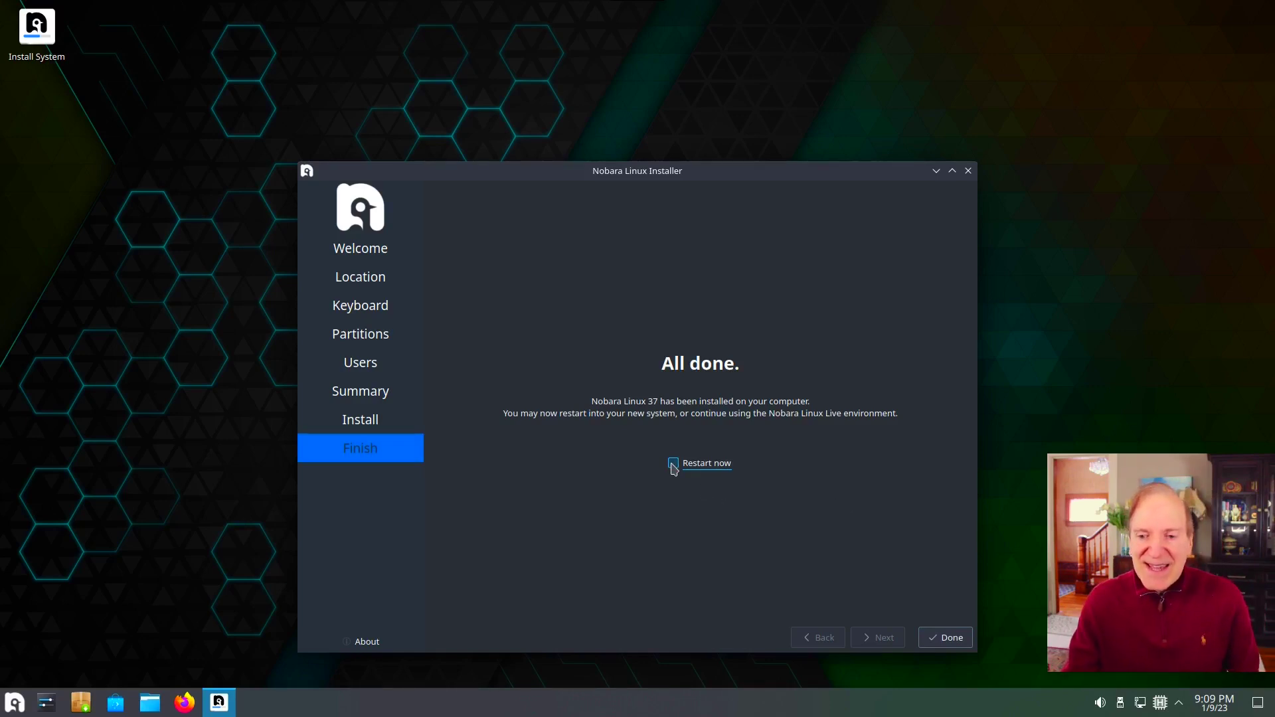
{"action": "left_click", "coordinate": [947, 639]}
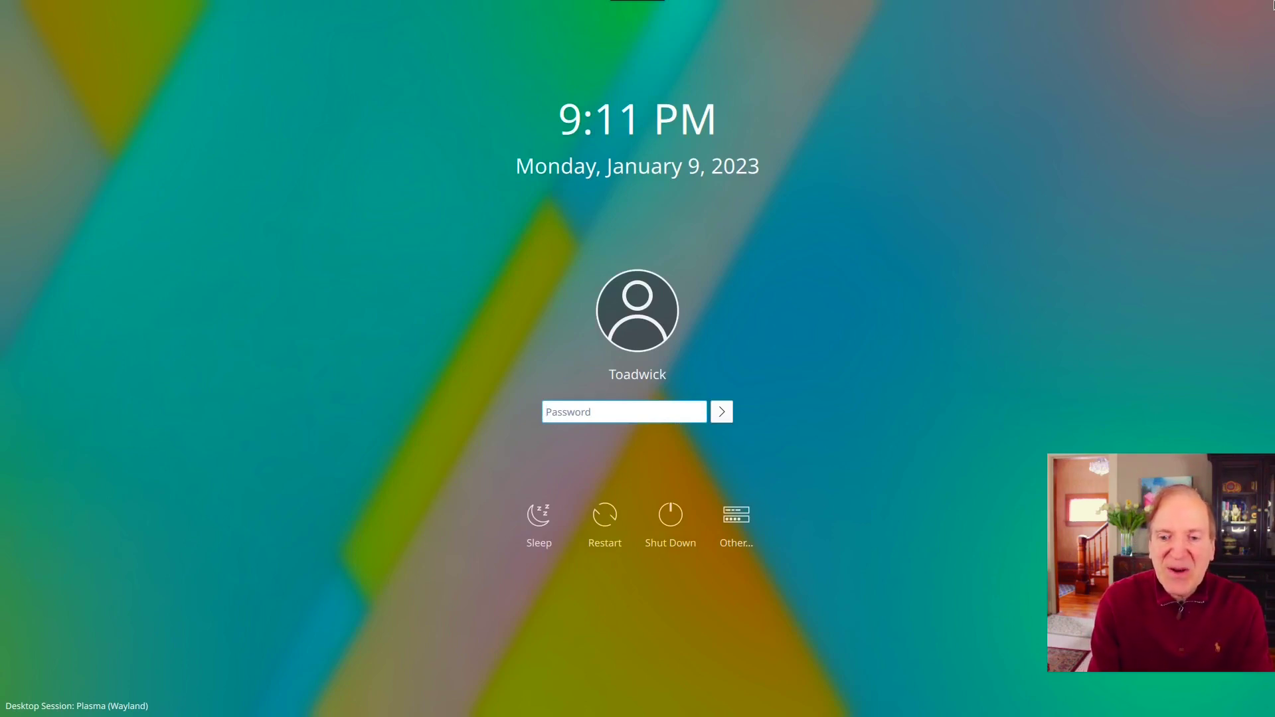
Log in to the new account at the Plasma login screen with its password.
{"action": "type", "text": "*******"}
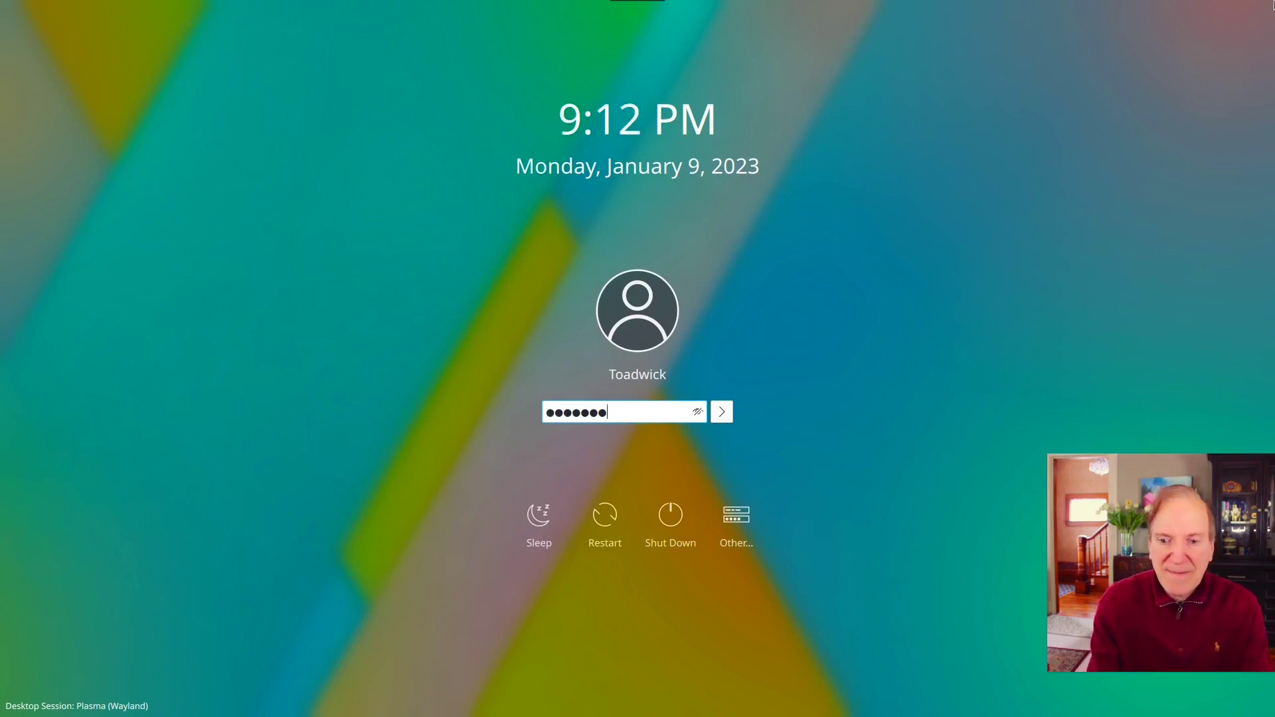
{"action": "key", "text": "Return"}
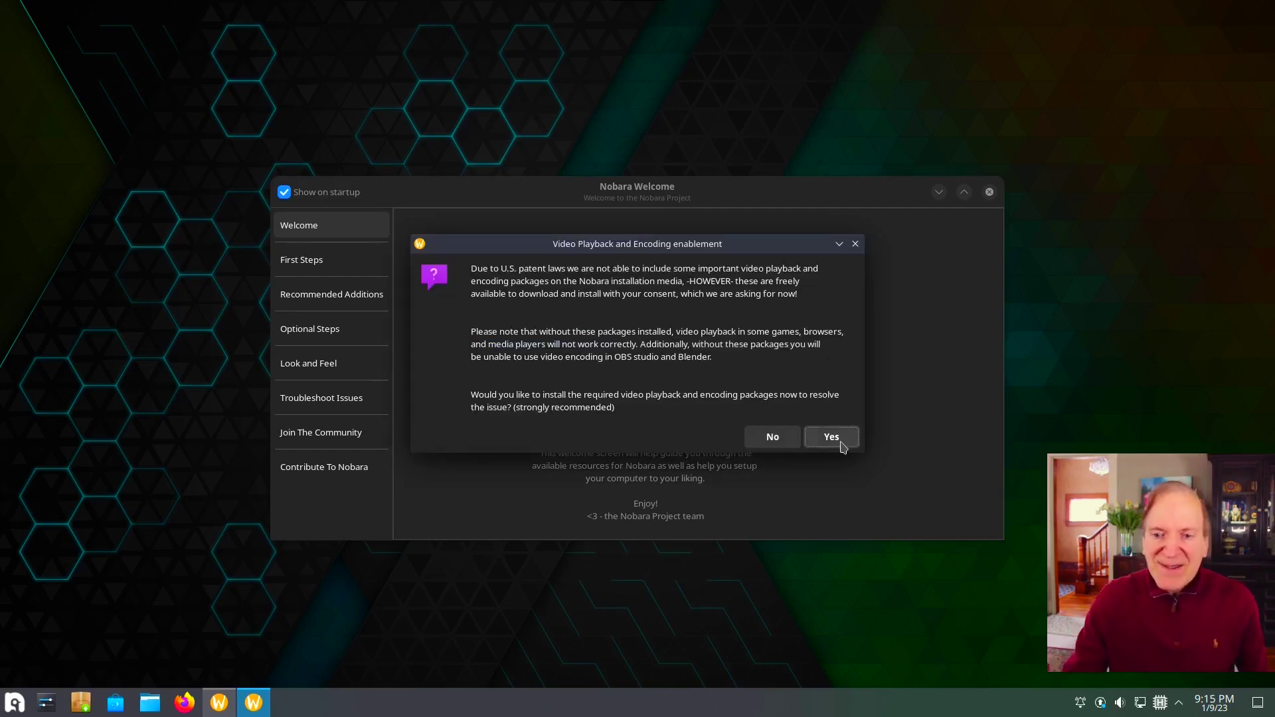
Accept the video playback and encoding packages and authenticate with the administrator password.
{"action": "left_click", "coordinate": [832, 437]}
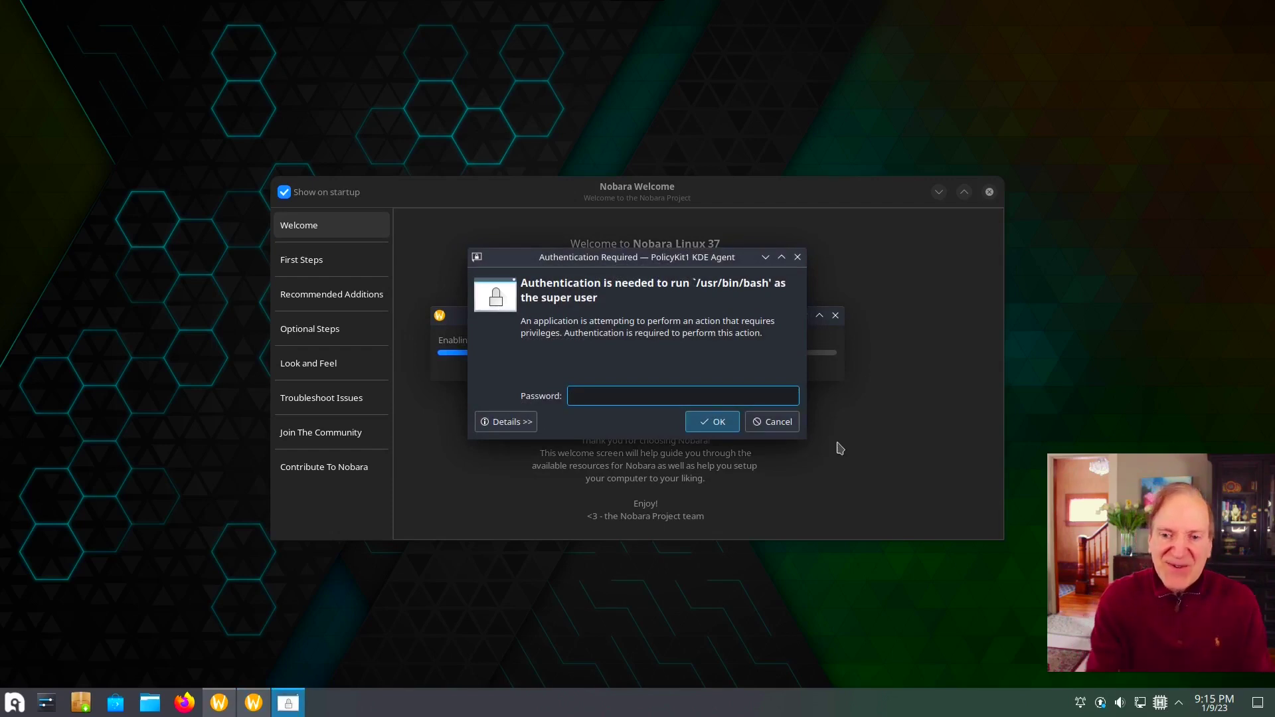
{"action": "type", "text": "*********"}
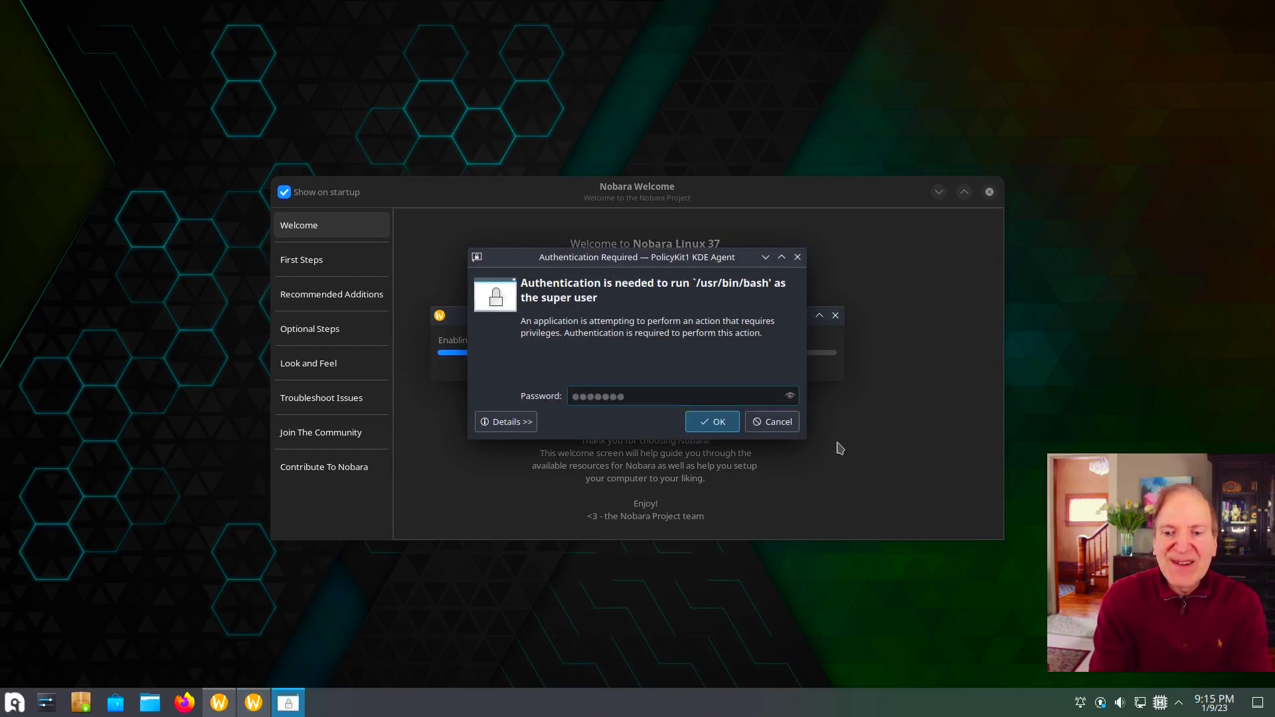
{"action": "key", "text": "Return"}
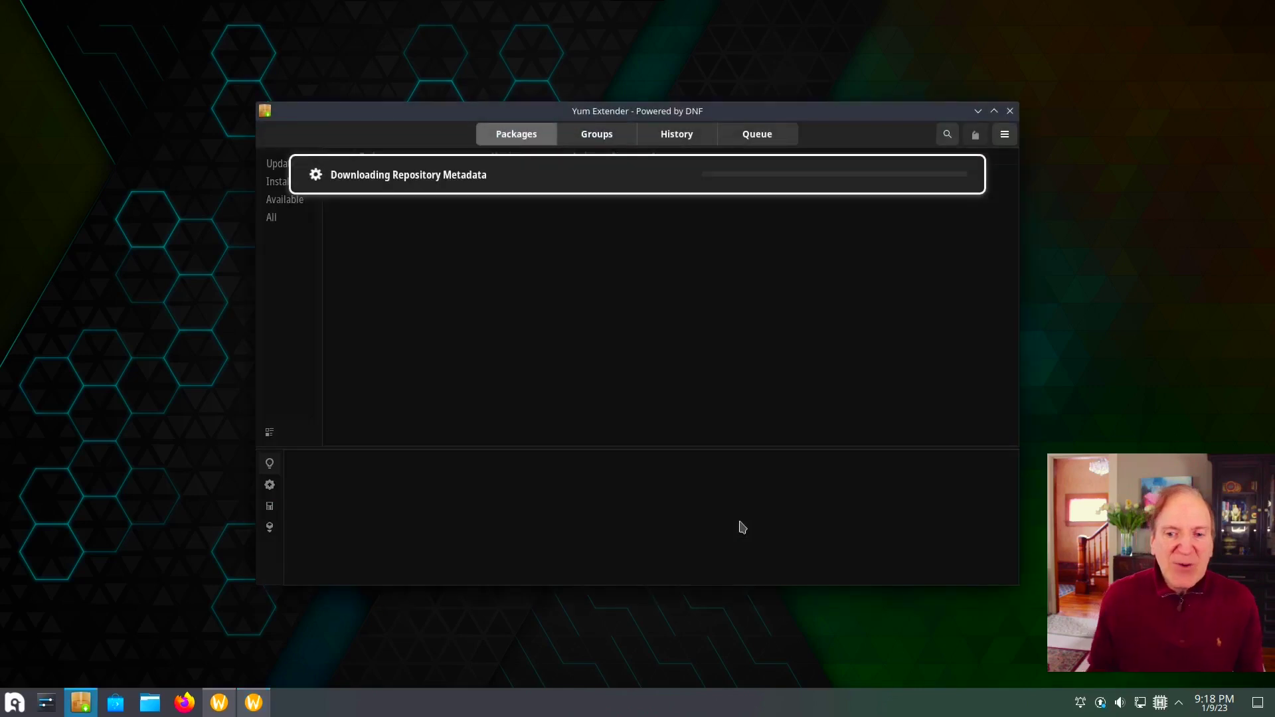
Move Yum Extender aside and select all listed package updates via the header checkbox.
{"action": "left_click_drag", "start_coordinate": [667, 117], "coordinate": [896, 152]}
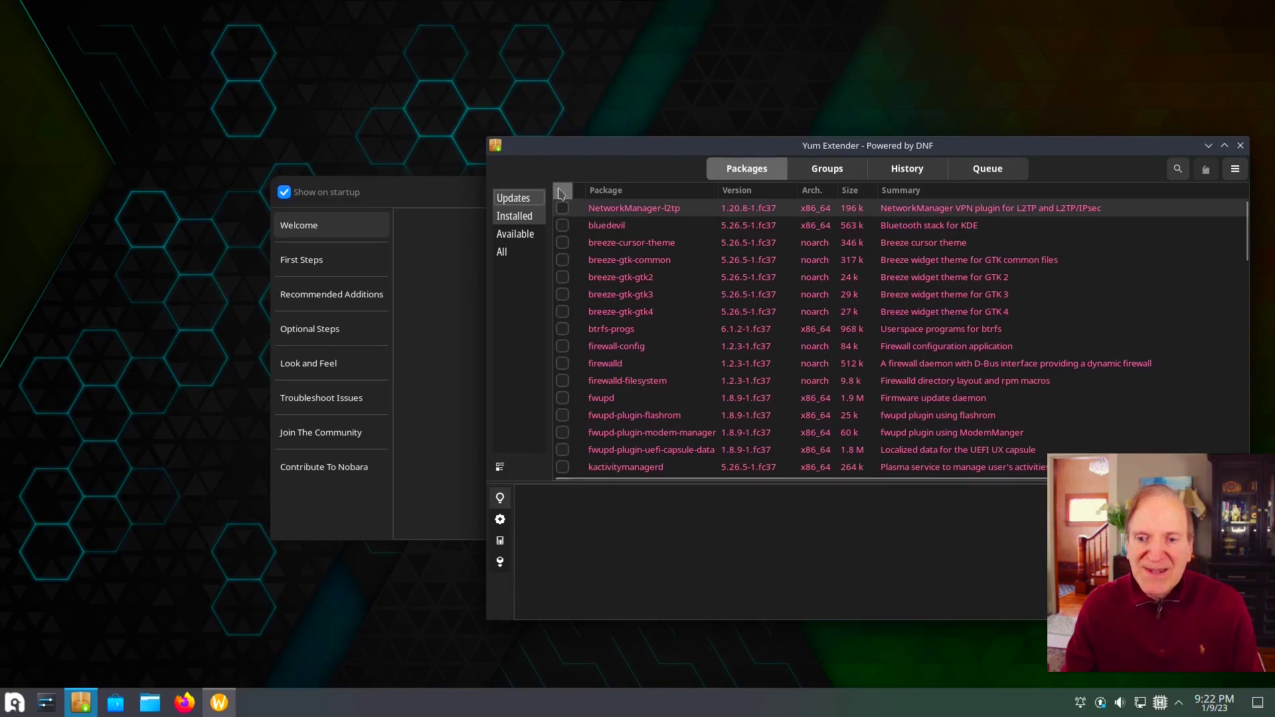
{"action": "left_click", "coordinate": [562, 192]}
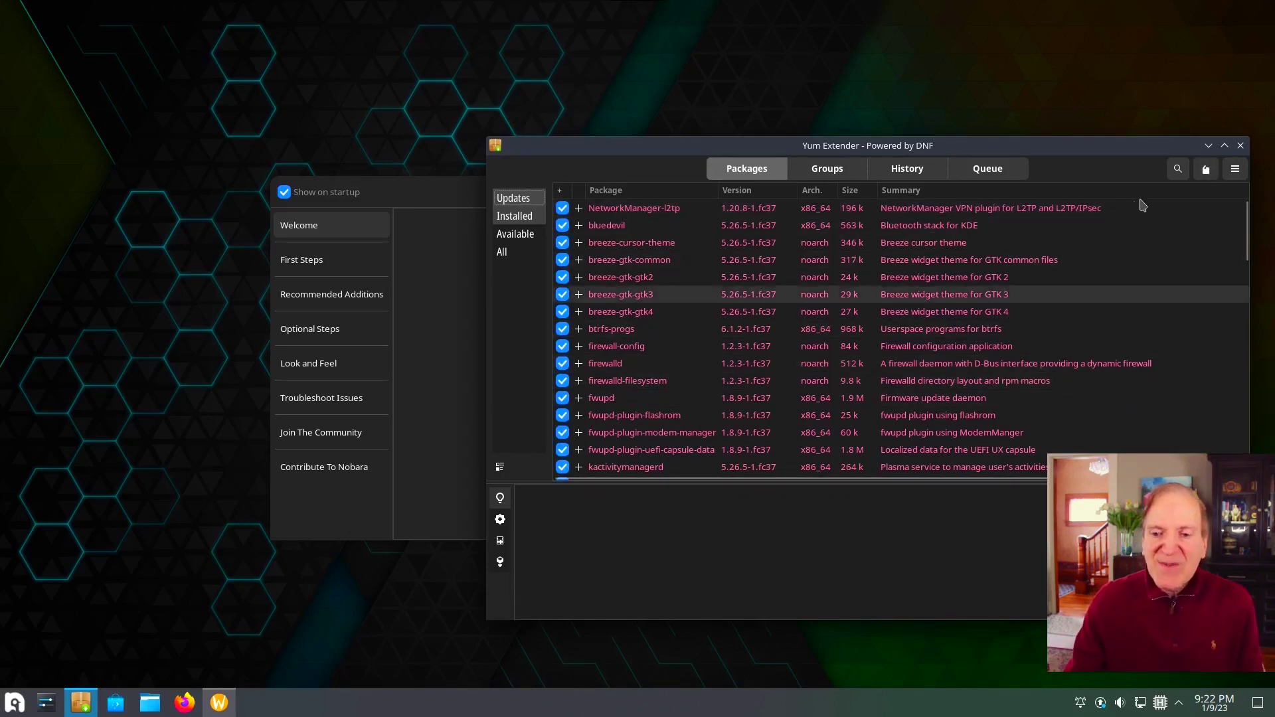
Apply all pending updates, authenticating and importing the Fedora 37 GPG key, then close Yum Extender.
{"action": "left_click", "coordinate": [1207, 171]}
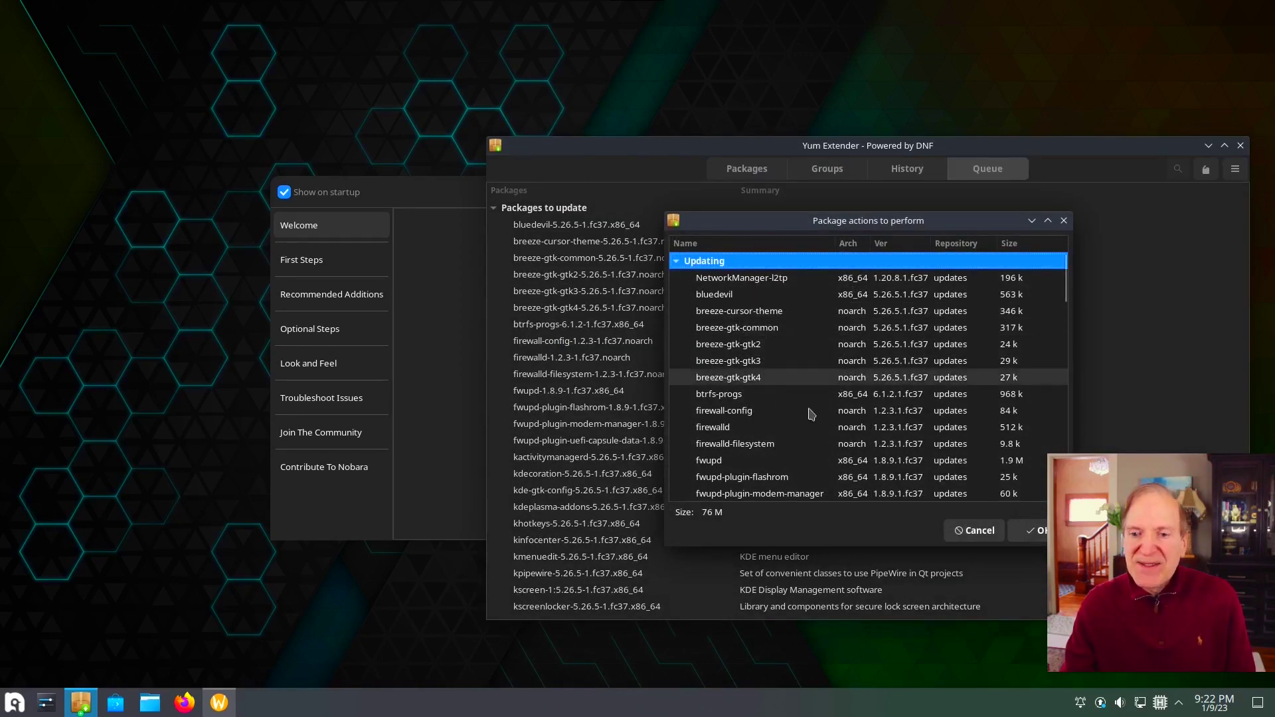
{"action": "left_click", "coordinate": [1034, 531]}
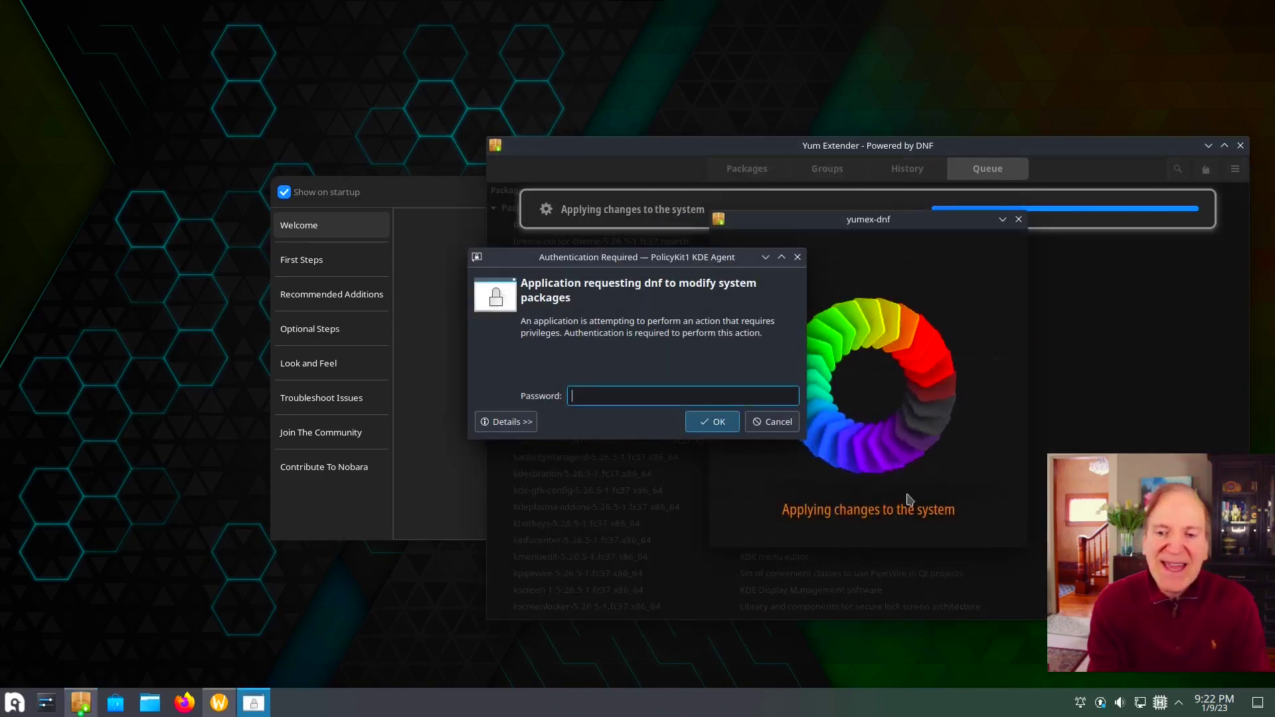
{"action": "key", "text": "Return"}
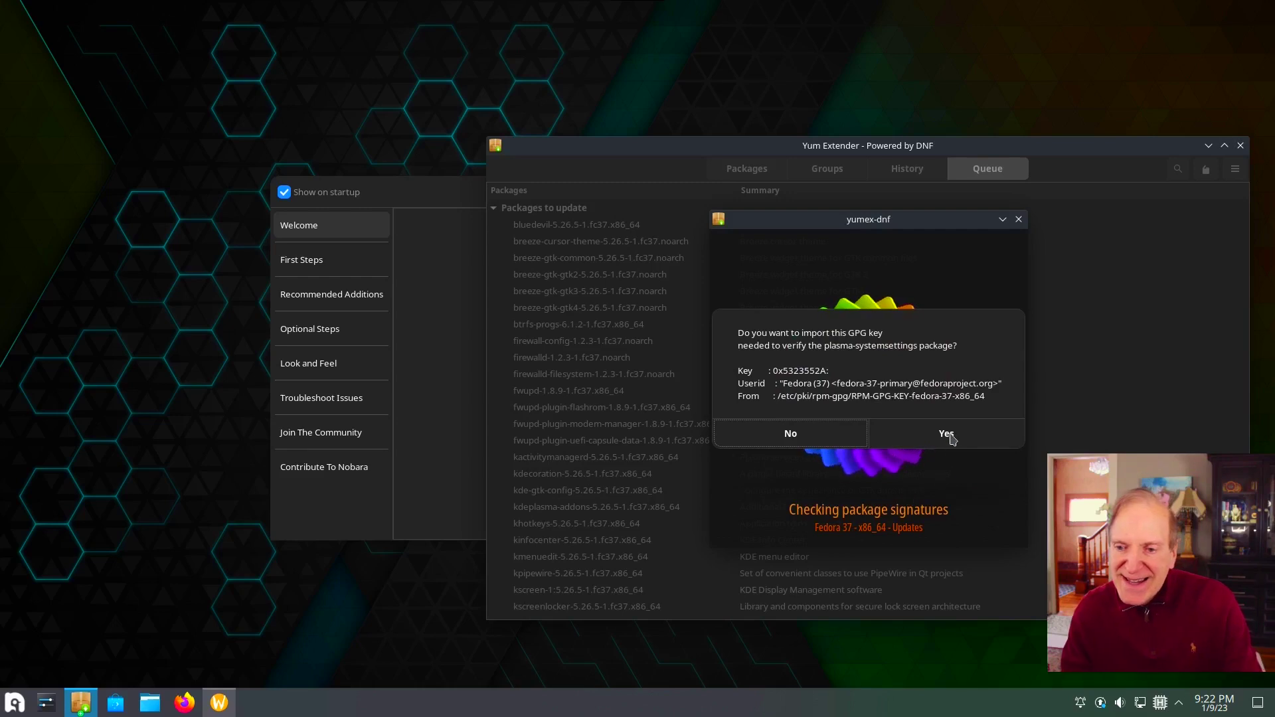
{"action": "left_click", "coordinate": [951, 438]}
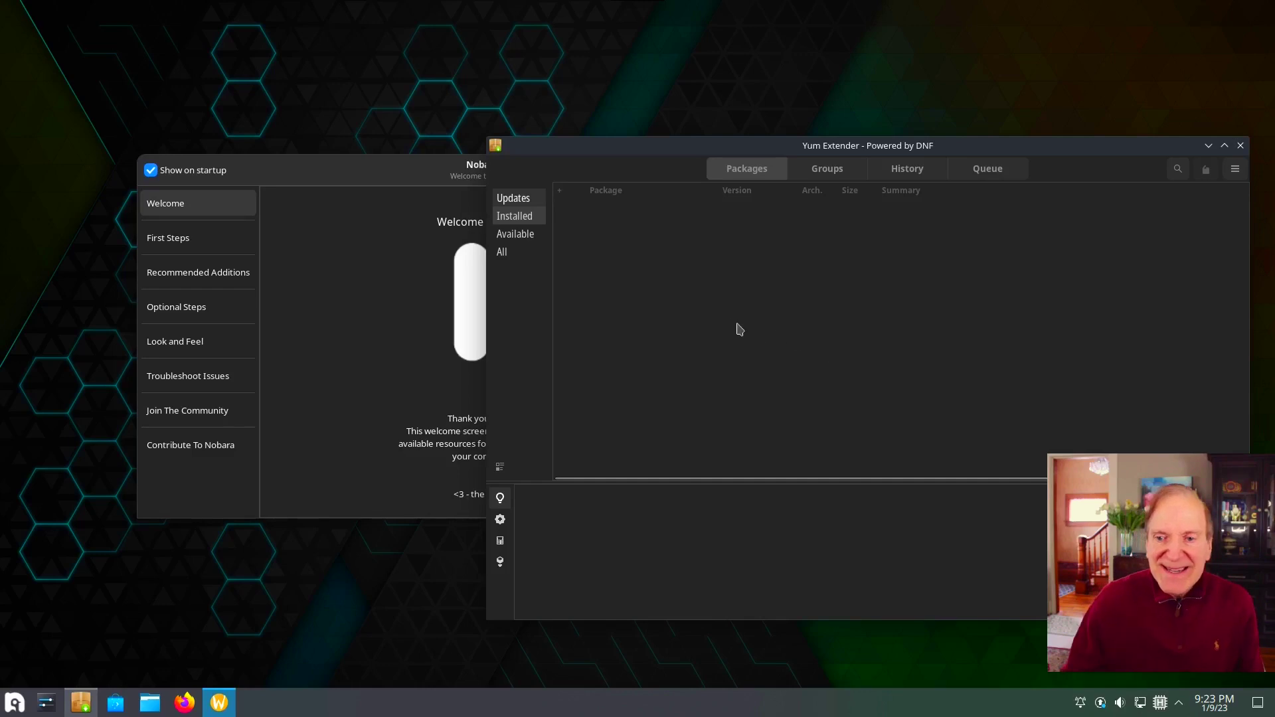
{"action": "left_click", "coordinate": [515, 202]}
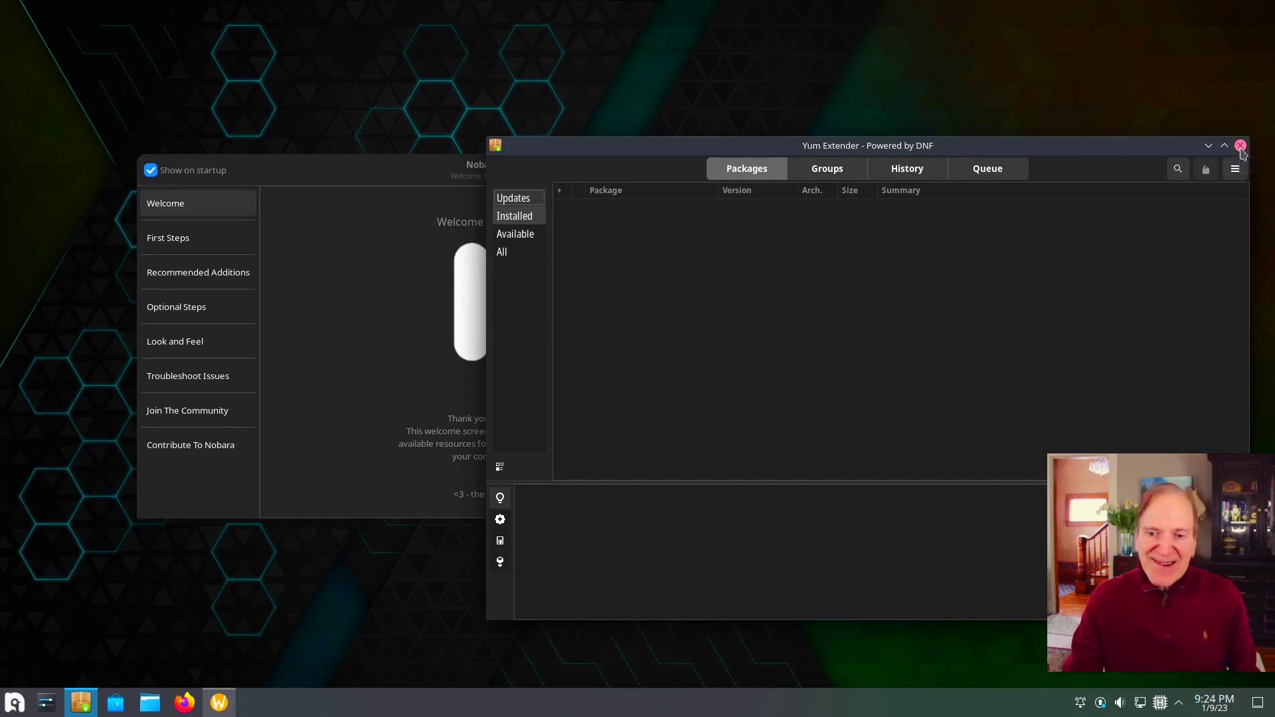
{"action": "left_click", "coordinate": [1241, 148]}
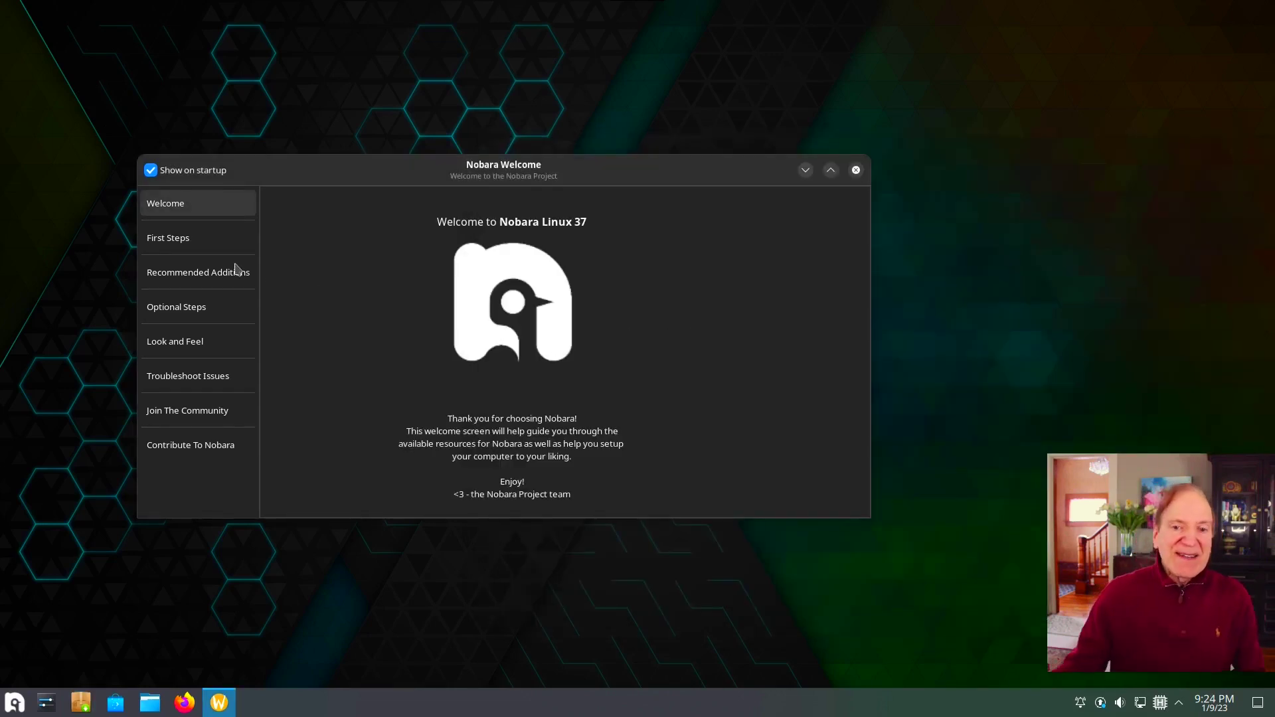
Launch Install Patented Media Codecs from First Steps and dismiss the 'No Codec Change Required!' message.
{"action": "left_click", "coordinate": [202, 241]}
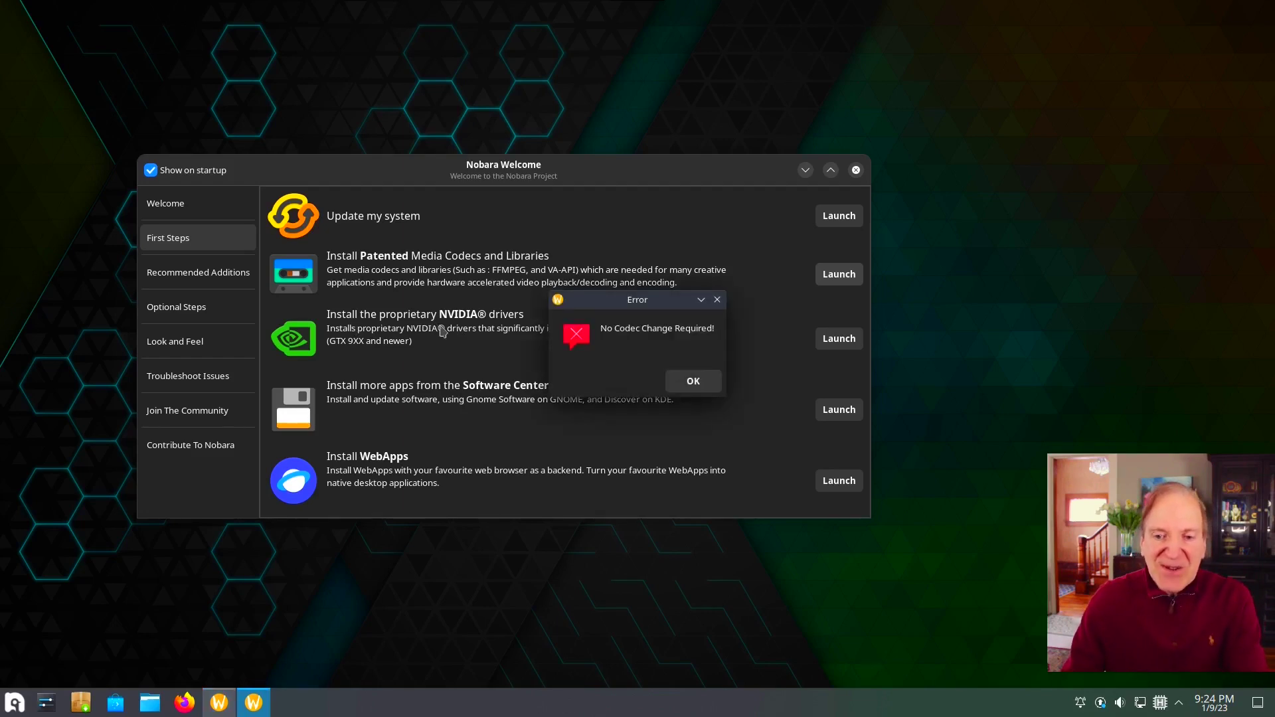
{"action": "left_click", "coordinate": [693, 388]}
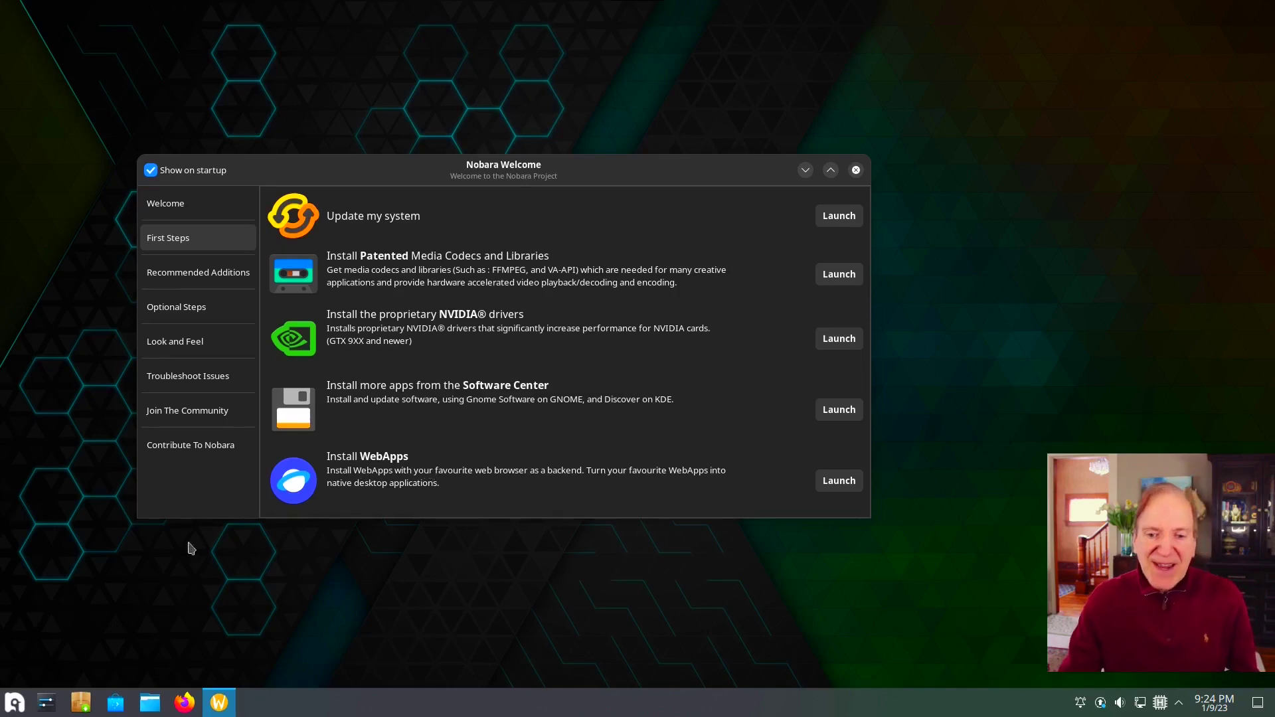
Browse the application launcher's Utilities category, closing and reopening the launcher.
{"action": "left_click", "coordinate": [15, 705]}
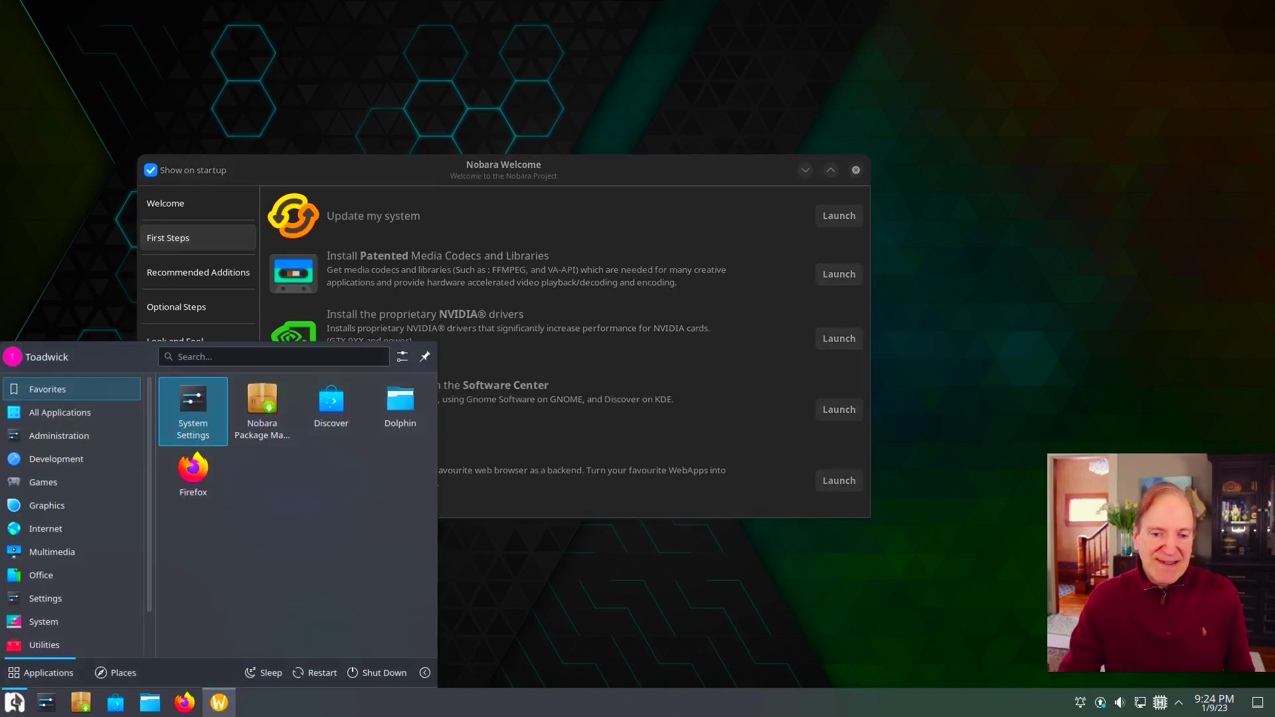
{"action": "left_click", "coordinate": [45, 646]}
{"action": "left_click_drag", "start_coordinate": [151, 598], "coordinate": [151, 656]}
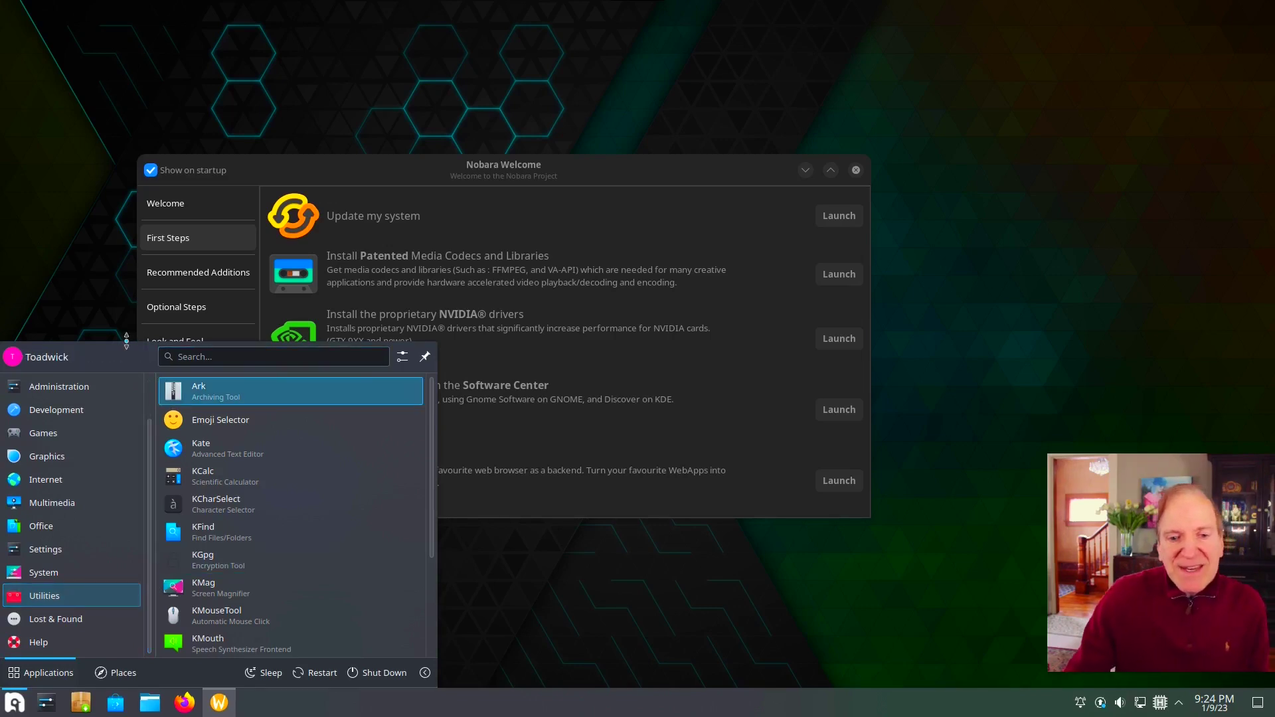
{"action": "left_click", "coordinate": [129, 302]}
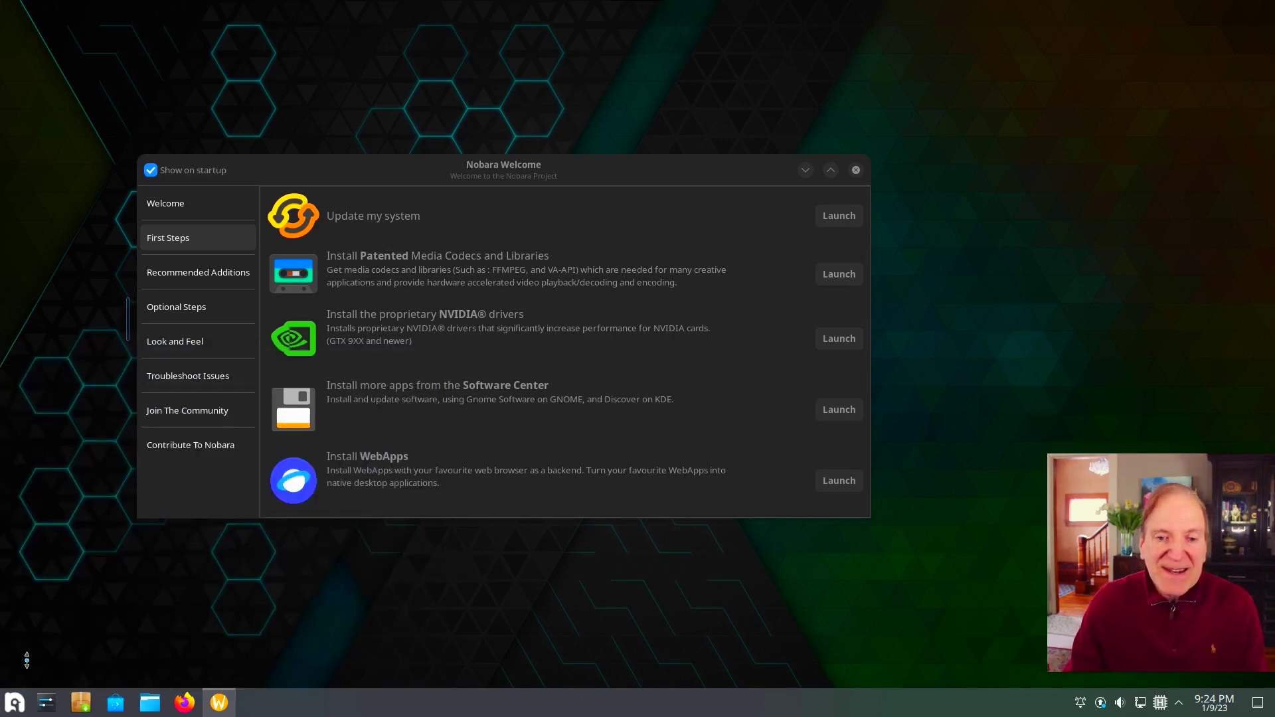
{"action": "left_click", "coordinate": [14, 703]}
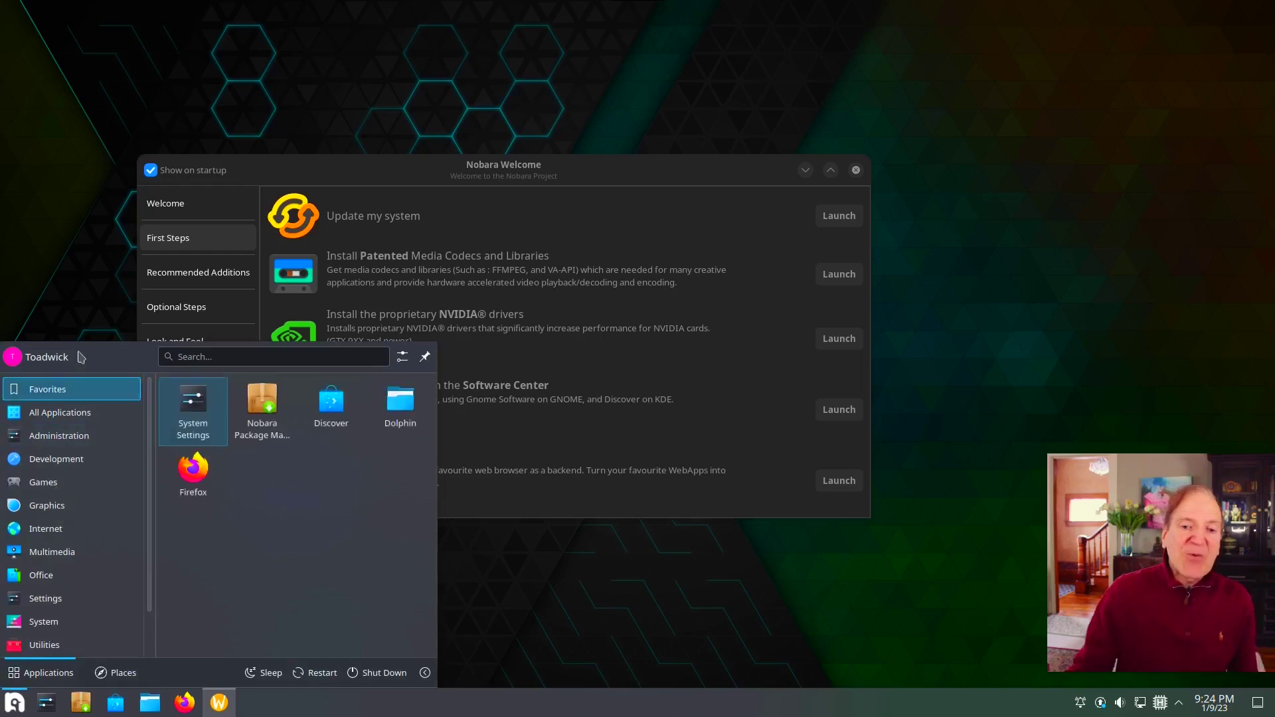
{"action": "left_click", "coordinate": [89, 304]}
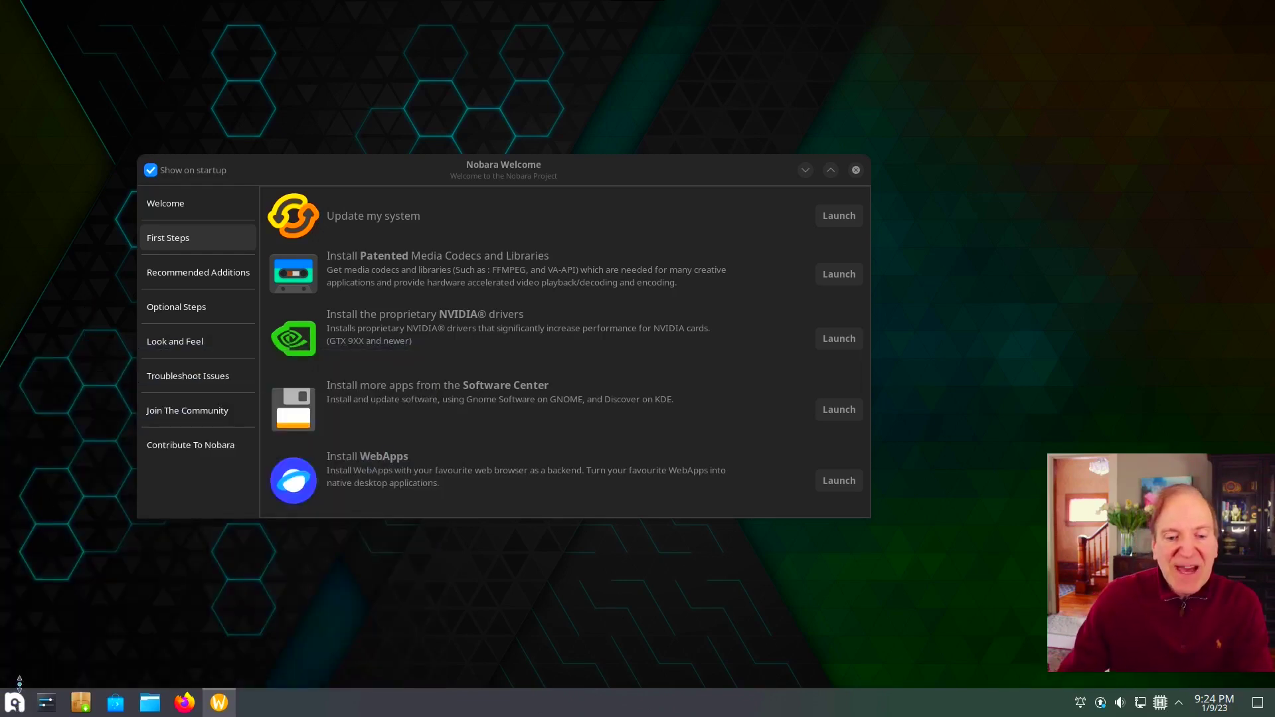
Reopen the launcher, make it taller, and browse to the System category.
{"action": "left_click", "coordinate": [19, 699]}
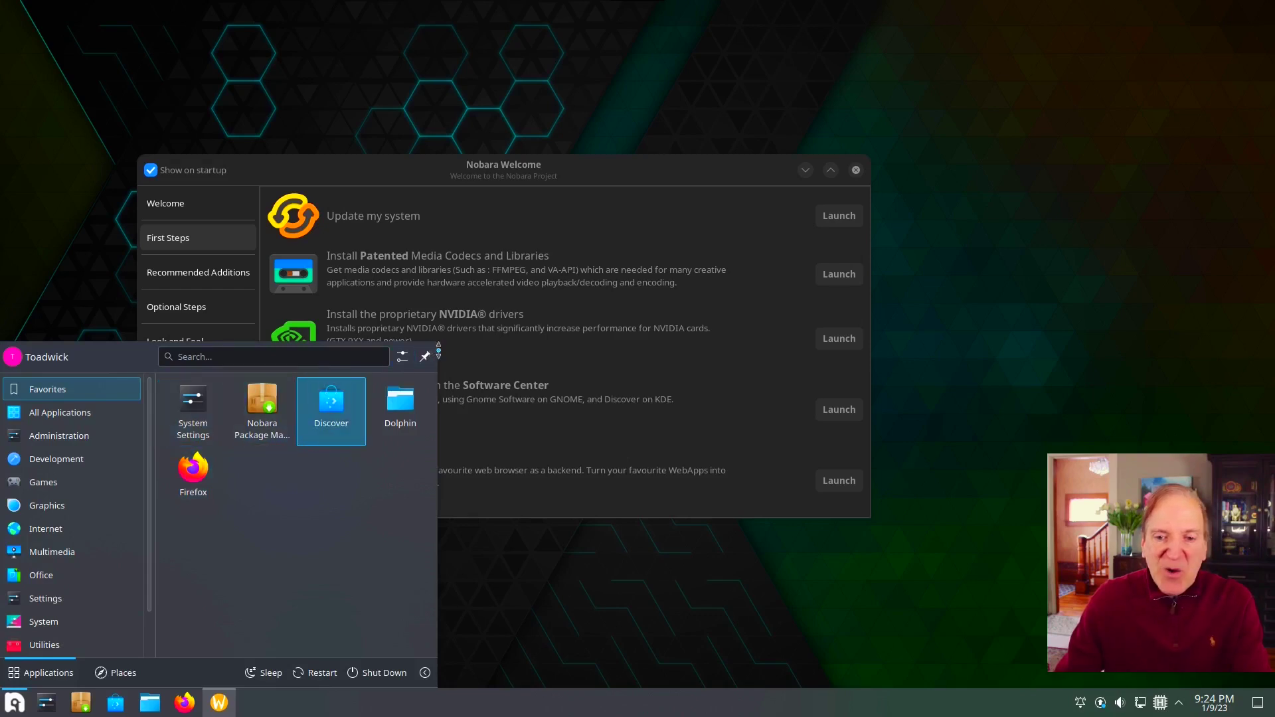
{"action": "left_click_drag", "start_coordinate": [428, 342], "coordinate": [432, 283]}
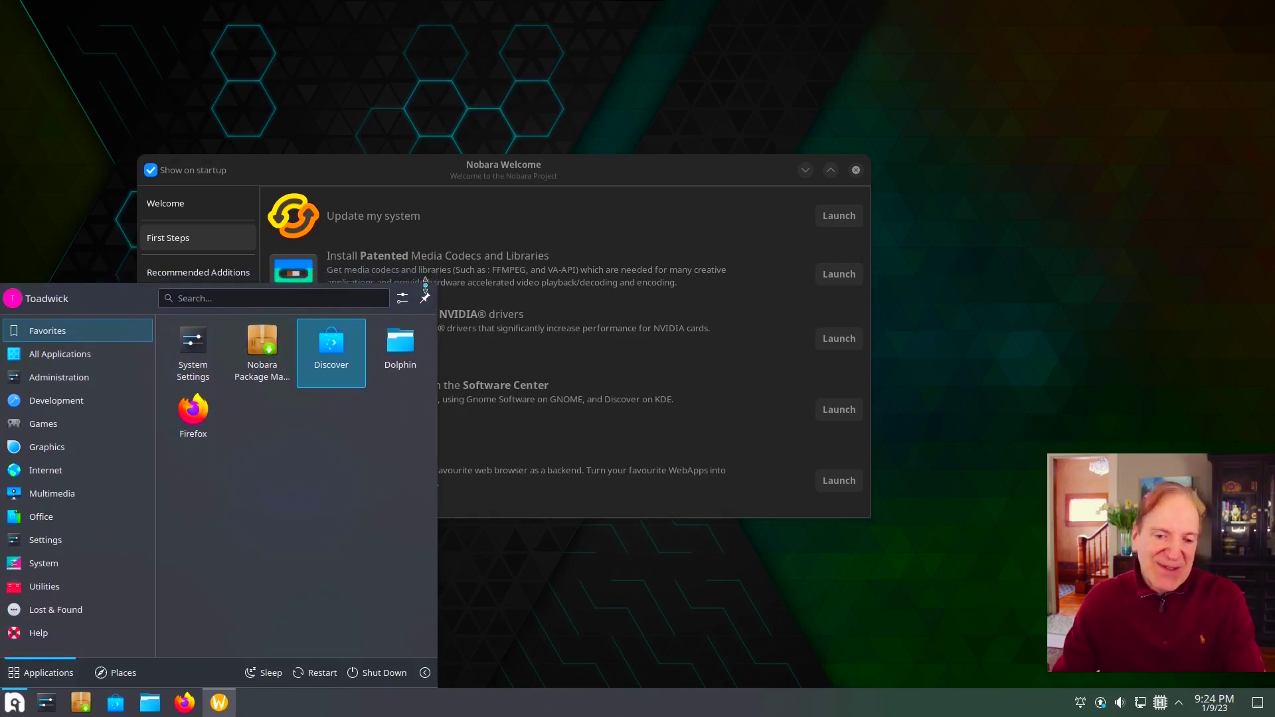
{"action": "mouse_move", "coordinate": [57, 570]}
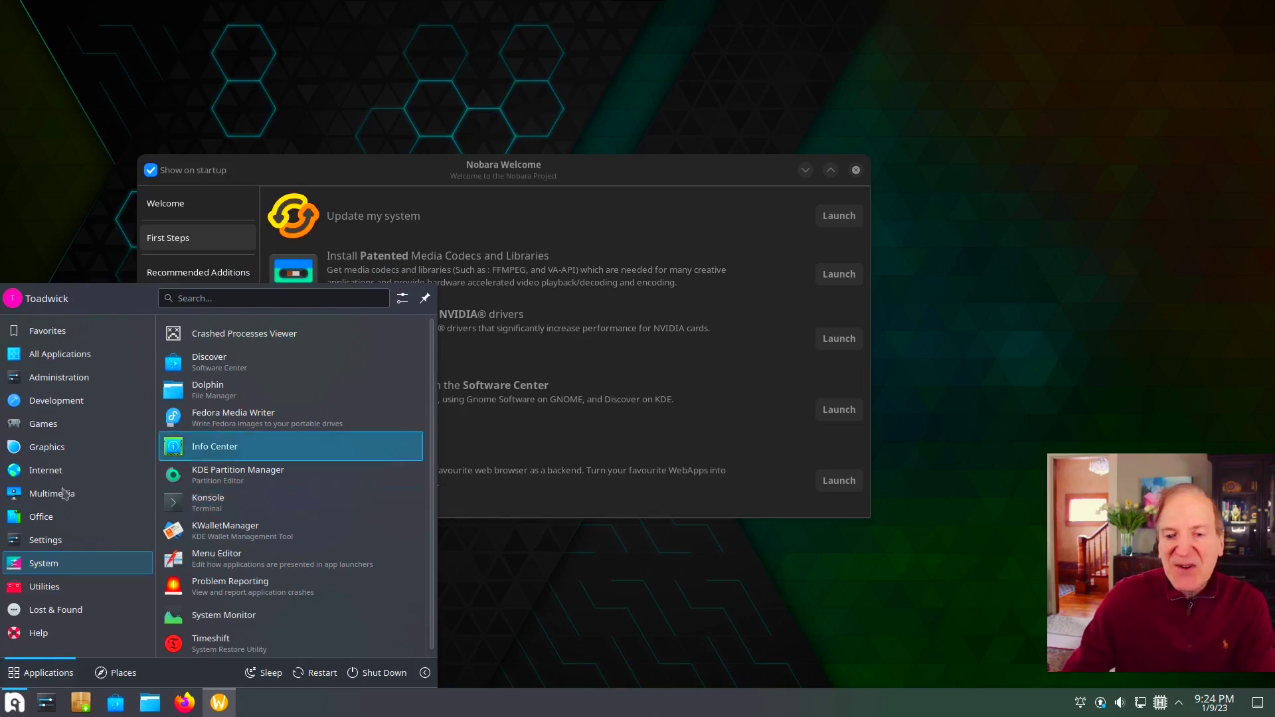
{"action": "mouse_move", "coordinate": [57, 495]}
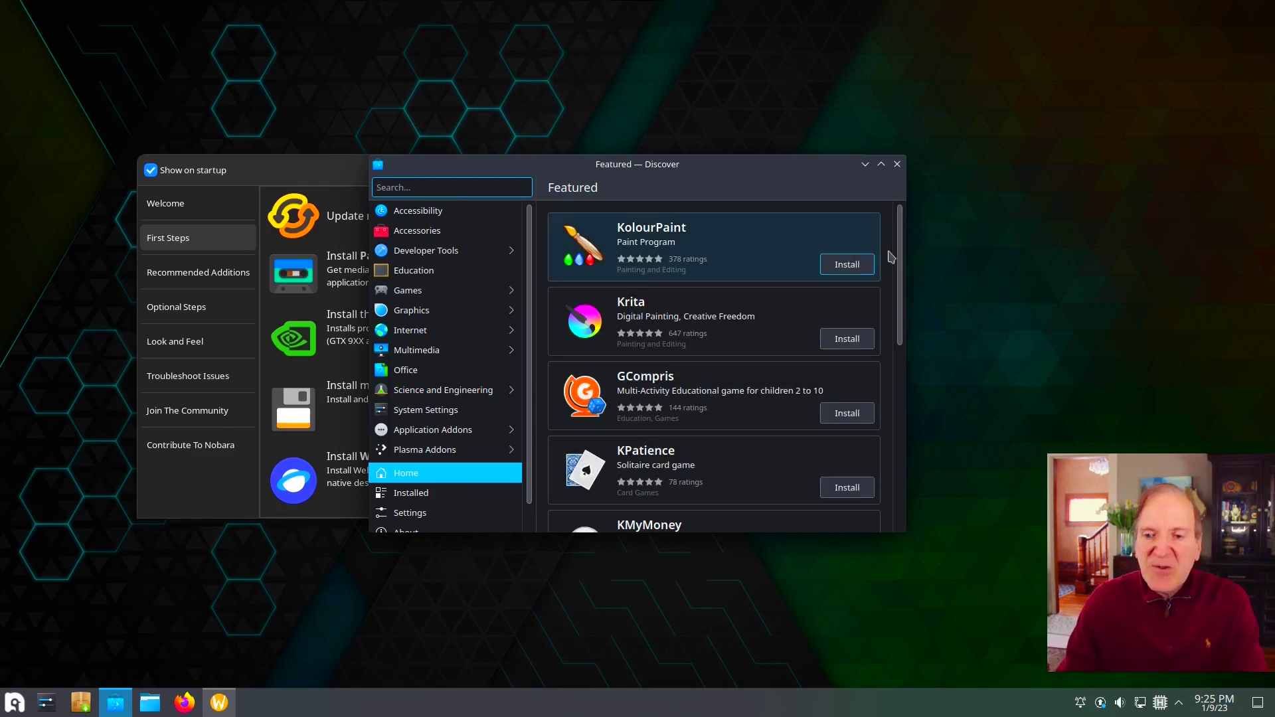
Find Kdenlive in Discover's Featured list, start installing it and view its details page.
{"action": "scroll", "coordinate": [892, 362], "scroll_direction": "down", "scroll_amount": 3}
{"action": "scroll", "coordinate": [892, 362], "scroll_direction": "down", "scroll_amount": 3}
{"action": "scroll", "coordinate": [891, 405], "scroll_direction": "down", "scroll_amount": 2}
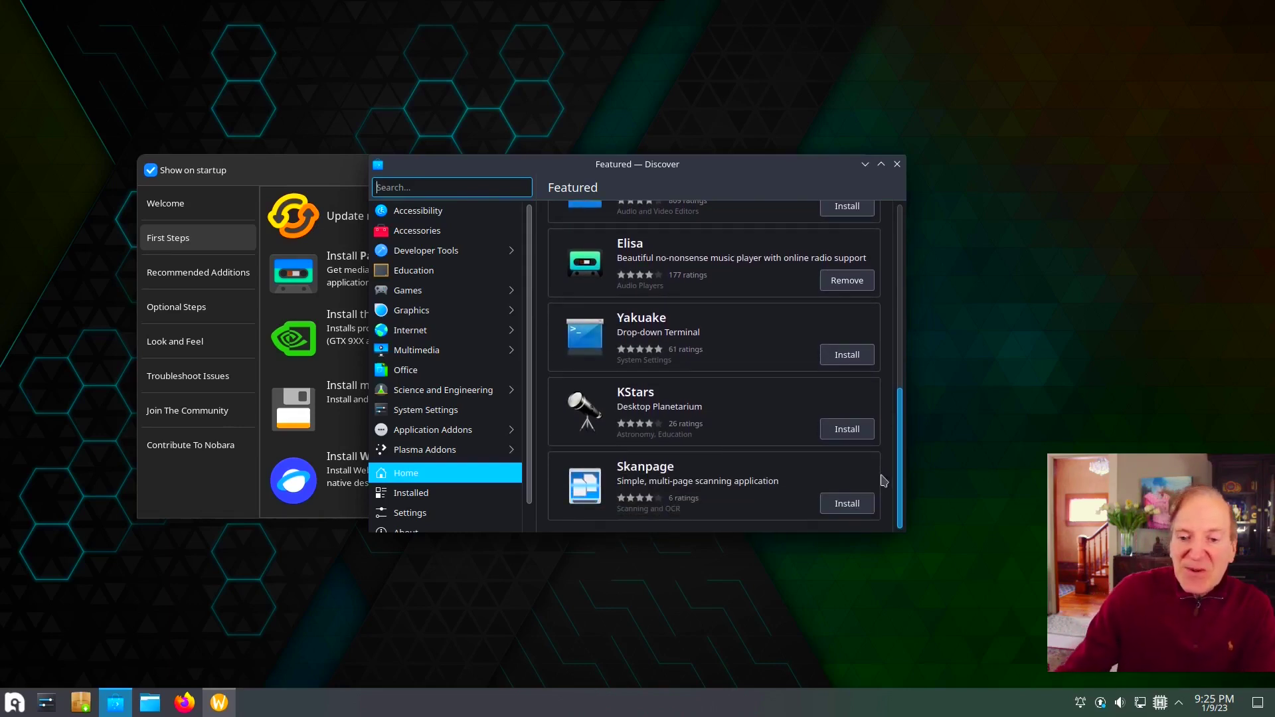
{"action": "scroll", "coordinate": [890, 403], "scroll_direction": "up", "scroll_amount": 5}
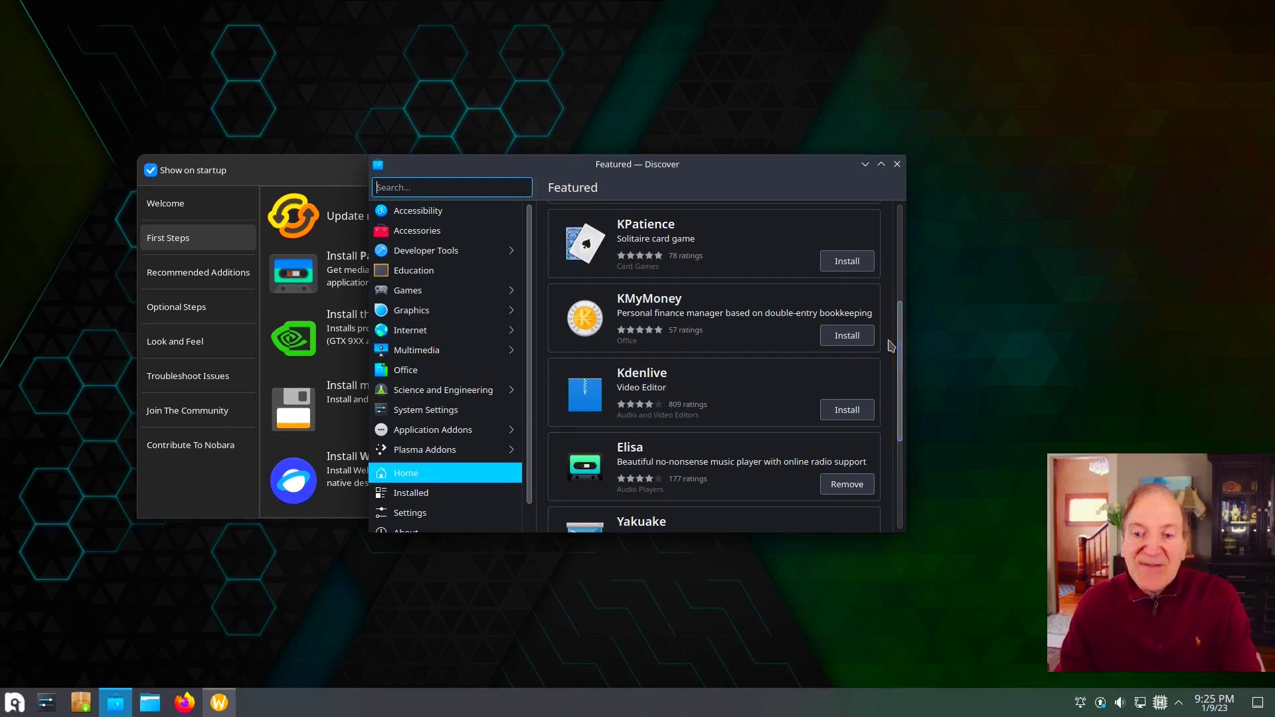
{"action": "left_click", "coordinate": [846, 415]}
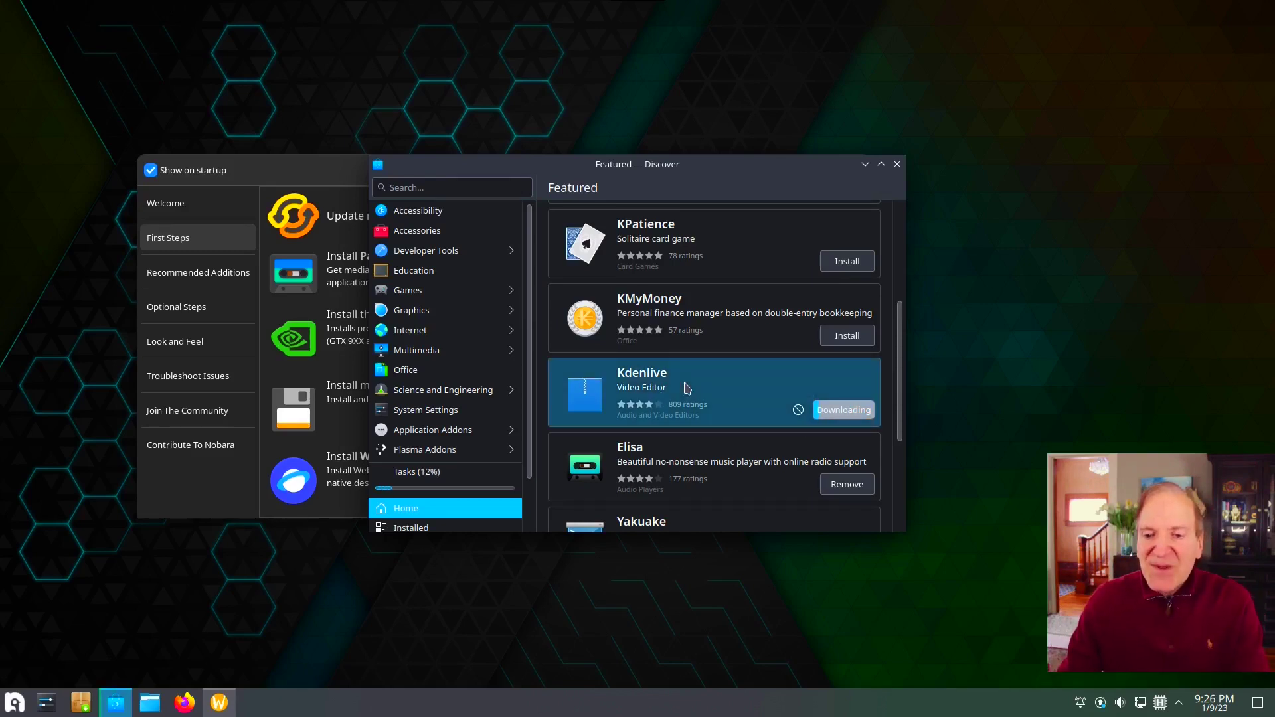
{"action": "left_click", "coordinate": [683, 405]}
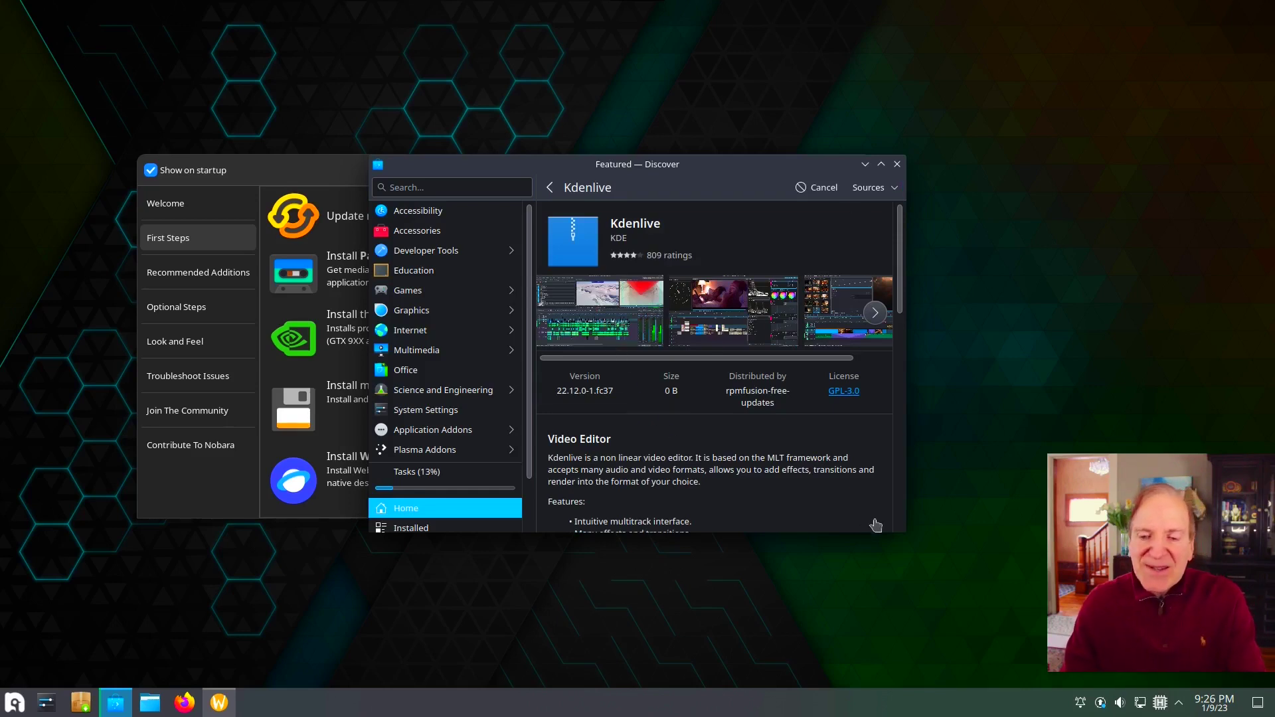
Enlarge and reposition Discover, return to Featured, and close Discover once Kdenlive installs.
{"action": "left_click_drag", "start_coordinate": [906, 532], "coordinate": [1000, 624]}
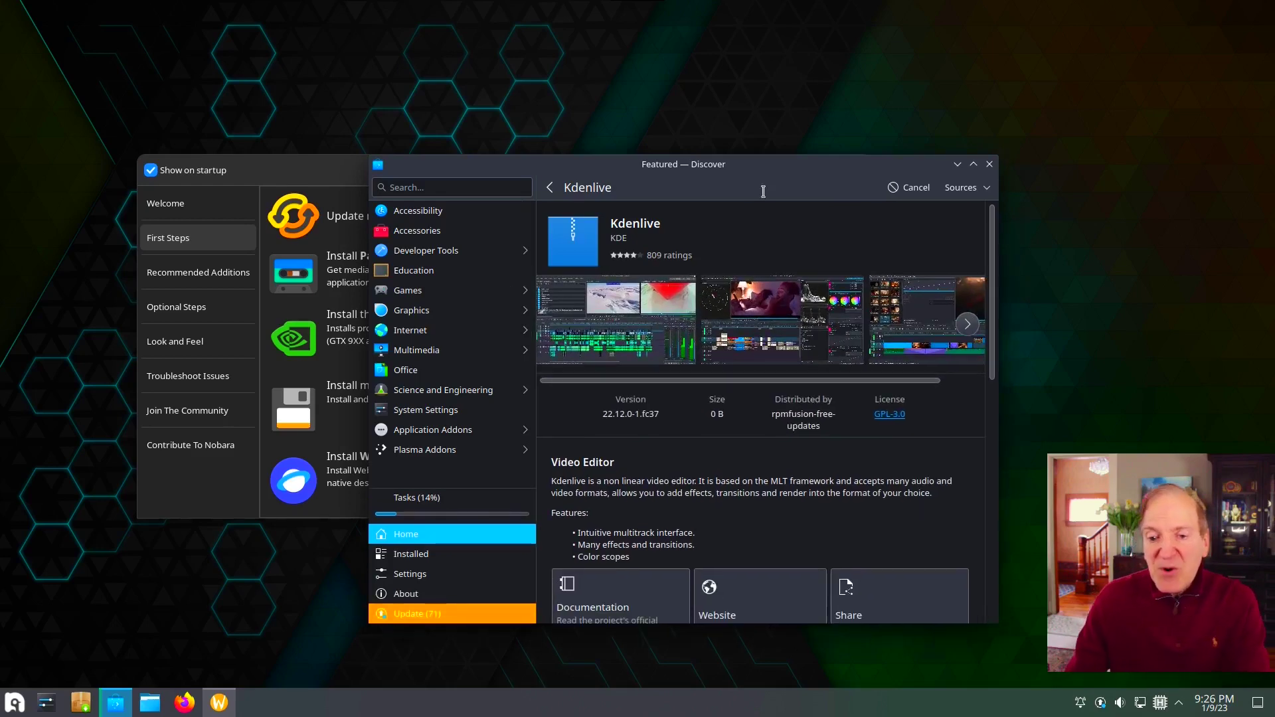
{"action": "left_click_drag", "start_coordinate": [756, 181], "coordinate": [714, 112]}
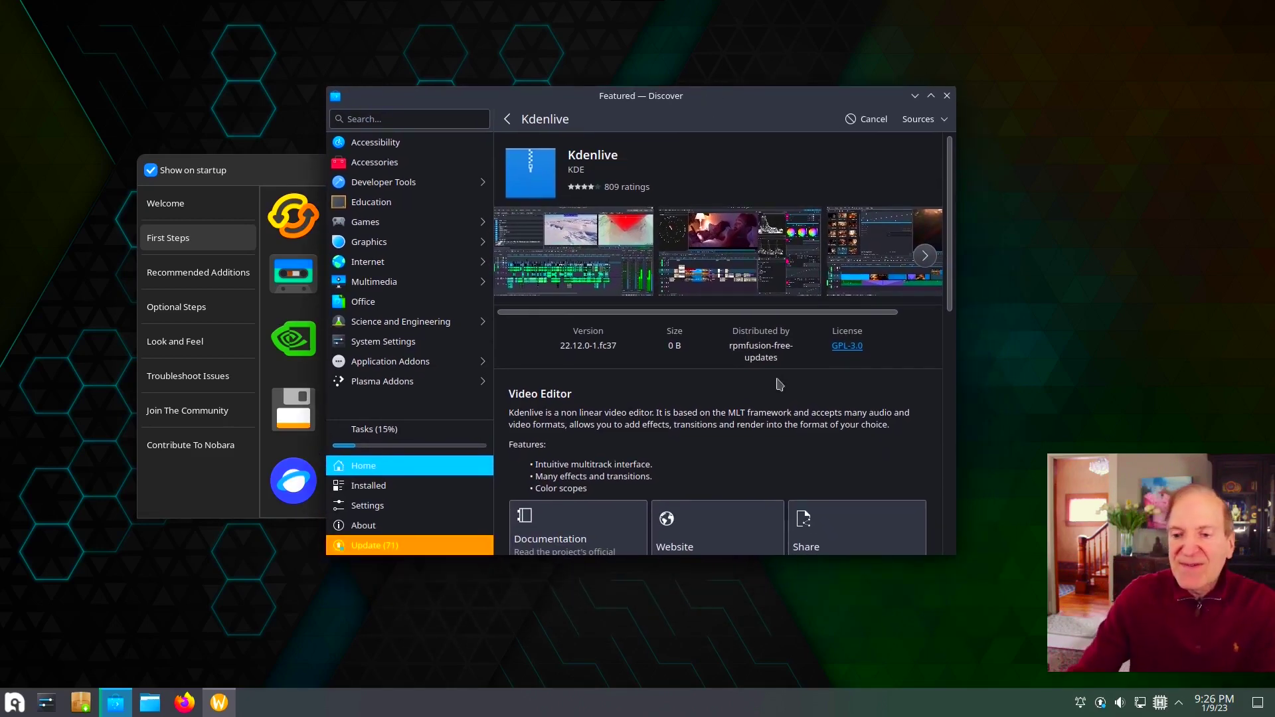
{"action": "scroll", "coordinate": [764, 394], "scroll_direction": "down", "scroll_amount": 2}
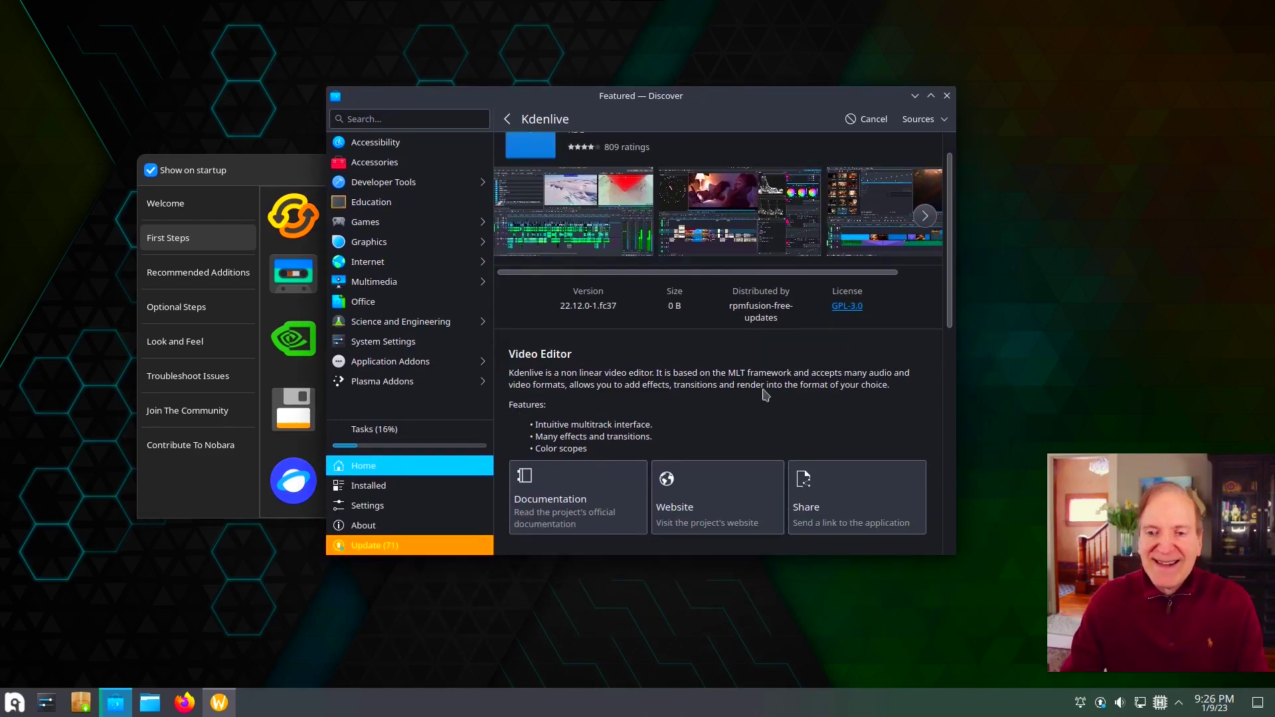
{"action": "key", "text": "alt+Left"}
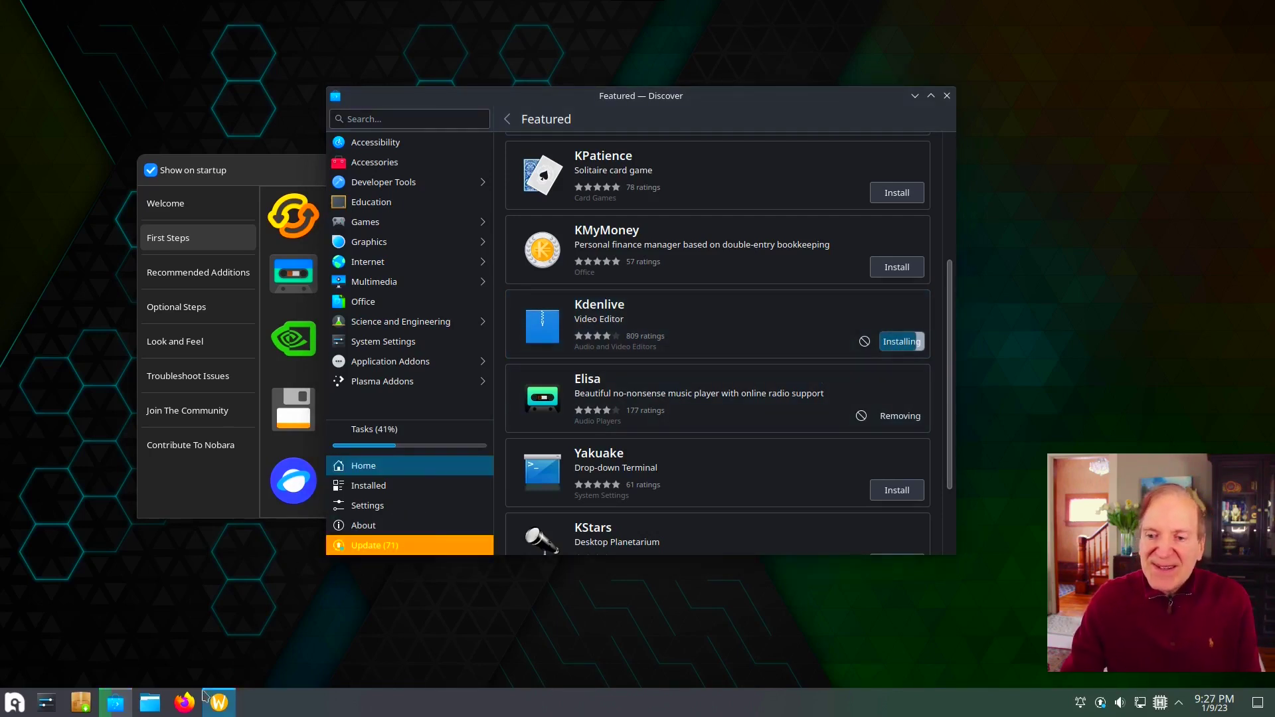
{"action": "left_click", "coordinate": [216, 502]}
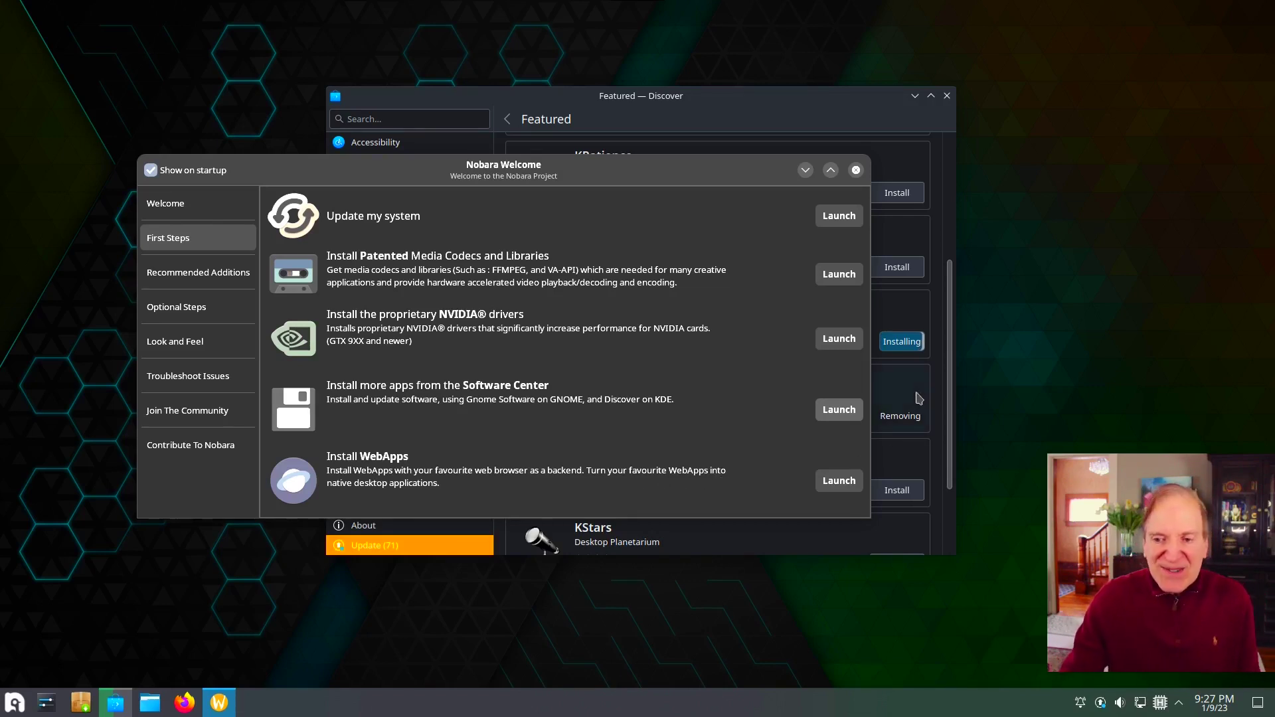
{"action": "left_click", "coordinate": [942, 369]}
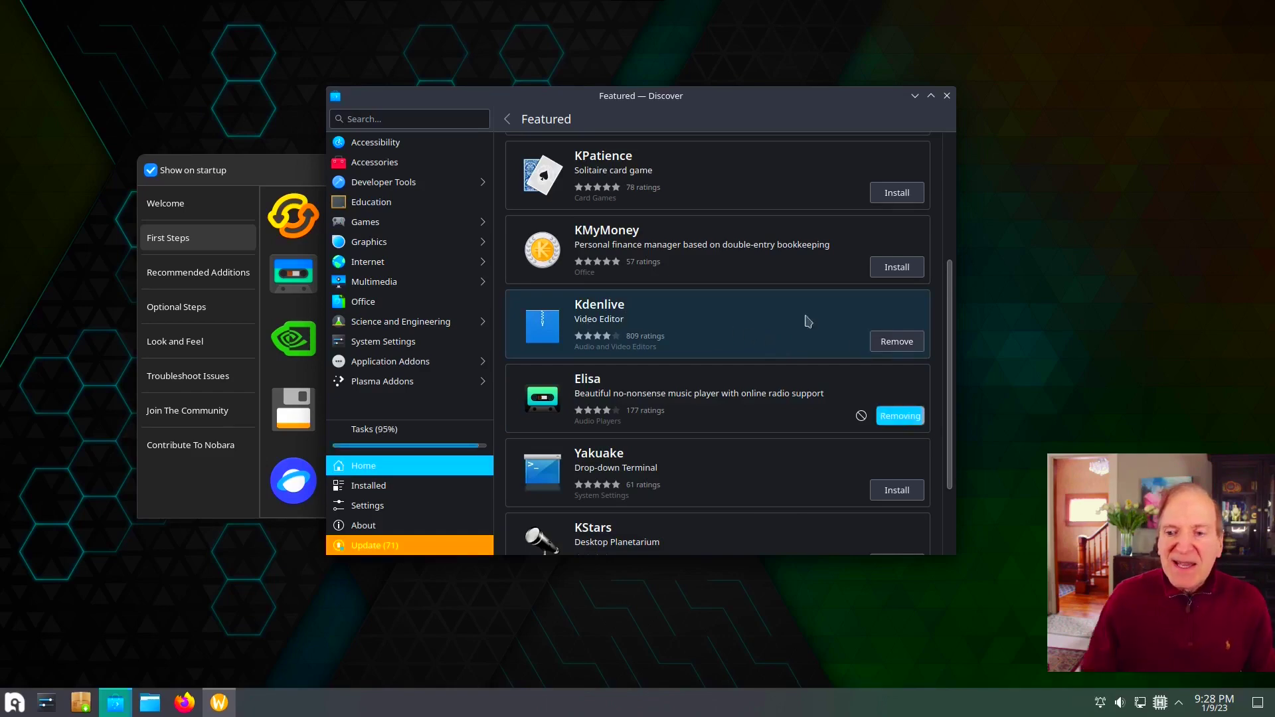
{"action": "left_click", "coordinate": [947, 96]}
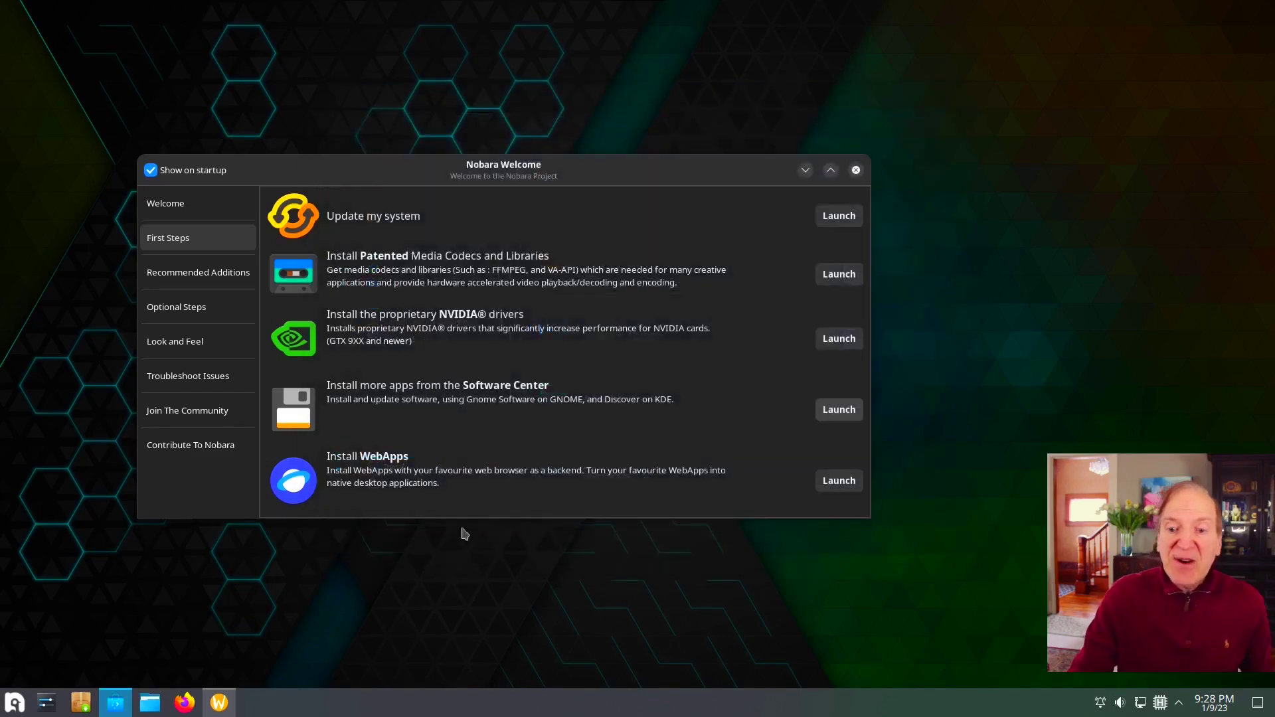
Launch Kdenlive from the launcher's Multimedia category.
{"action": "left_click", "coordinate": [16, 705]}
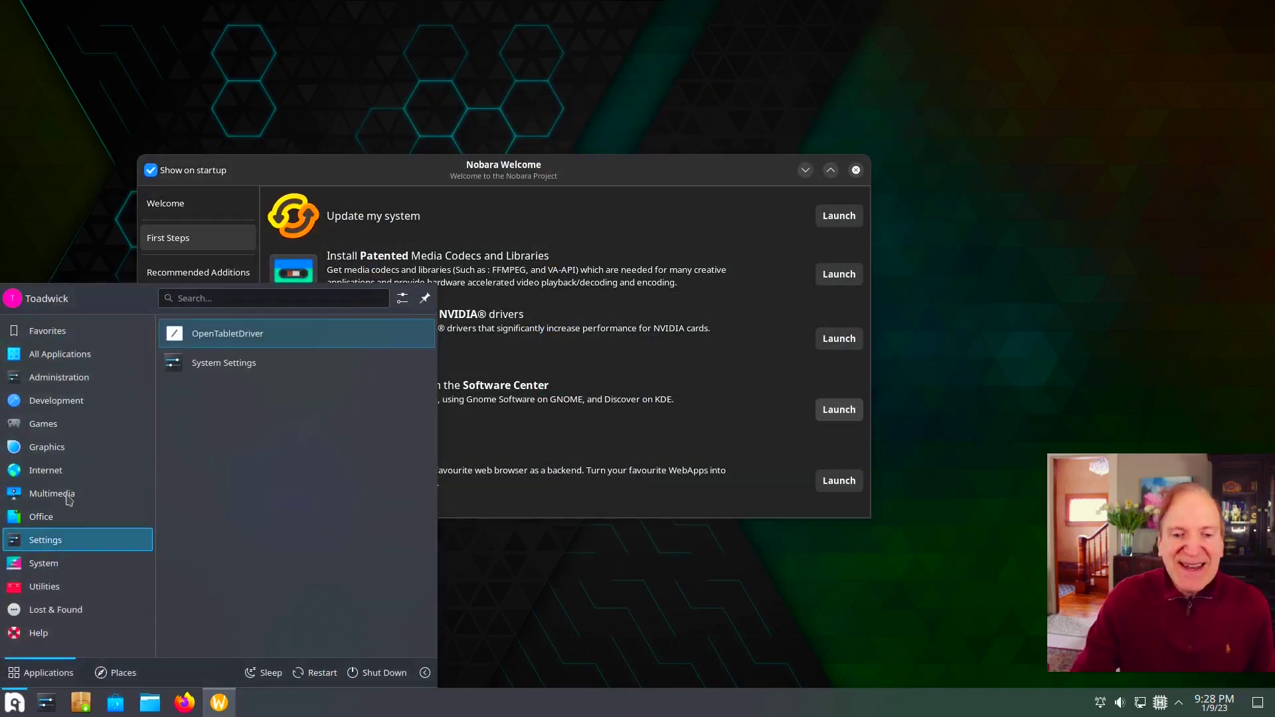
{"action": "mouse_move", "coordinate": [70, 500]}
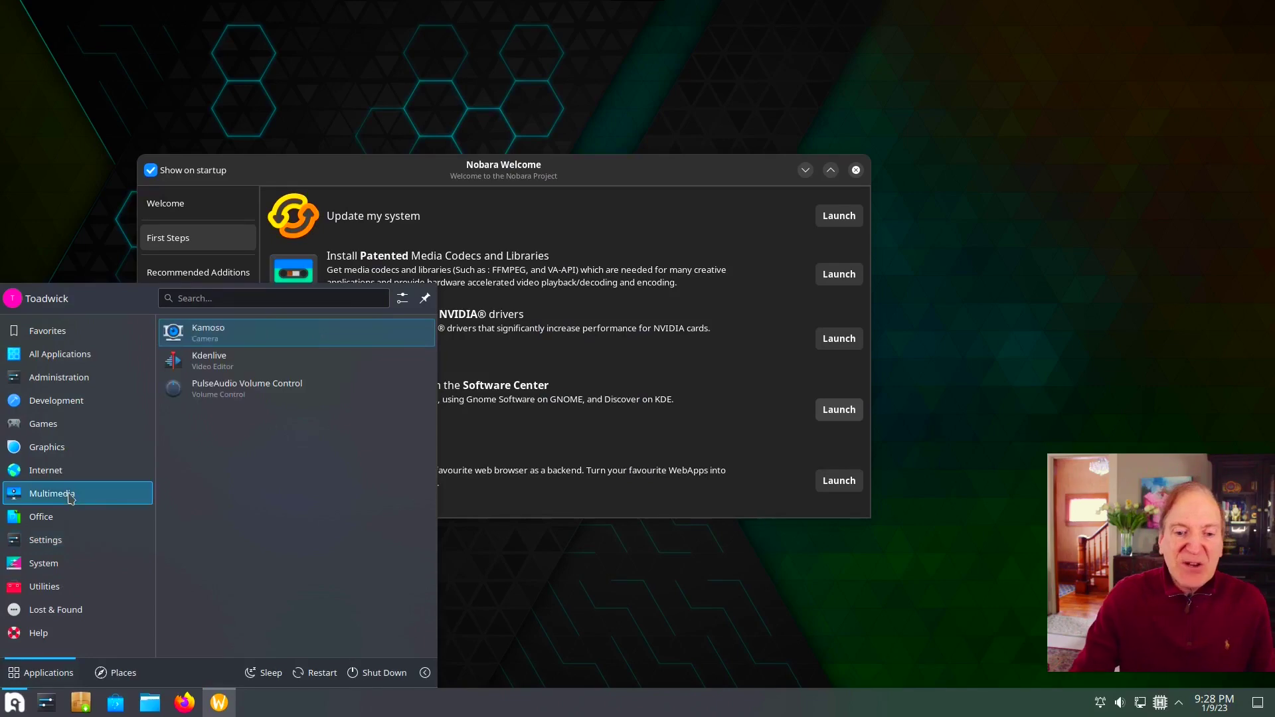
{"action": "left_click", "coordinate": [226, 368]}
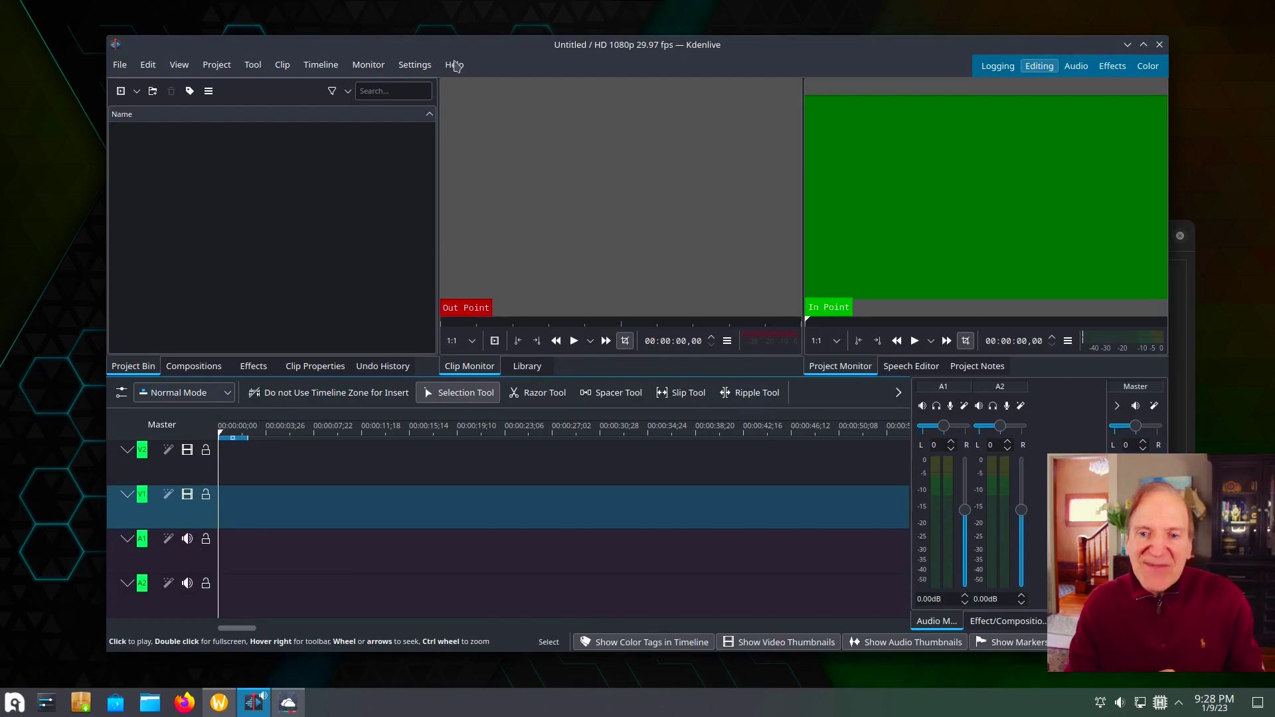
Check the About Kdenlive version information (22.12.0), then quit Kdenlive.
{"action": "left_click", "coordinate": [454, 64]}
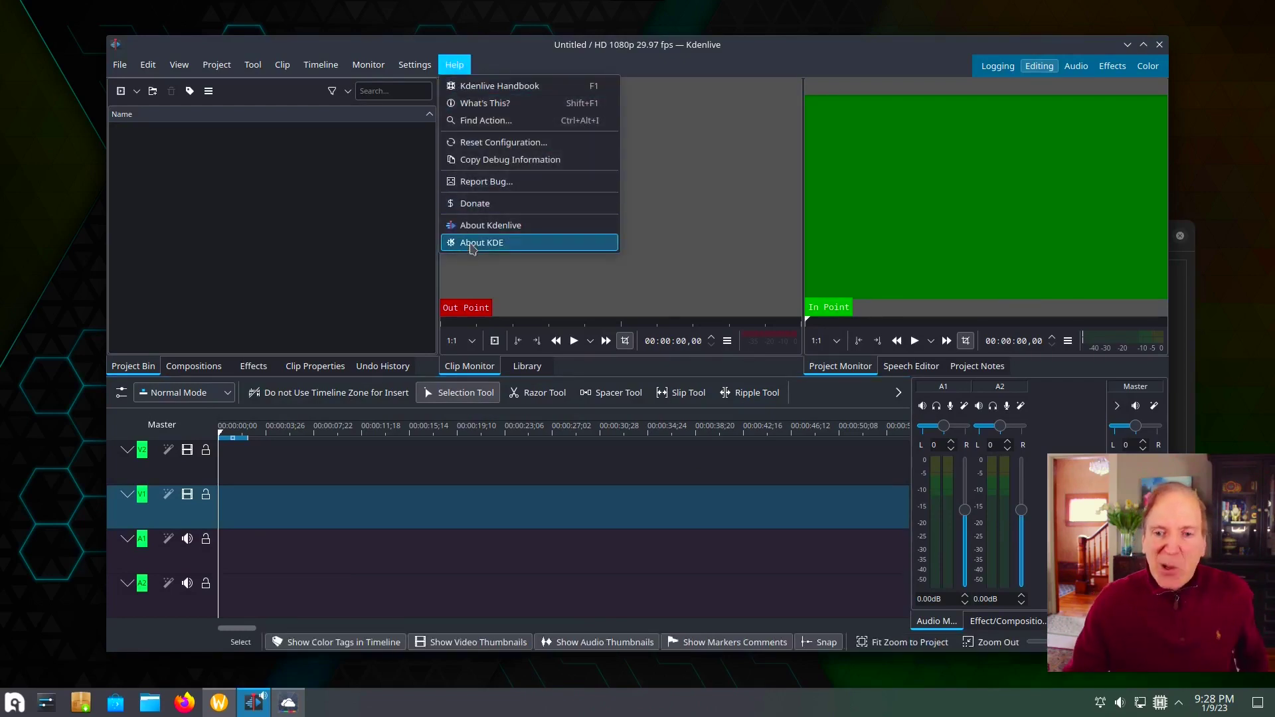
{"action": "left_click", "coordinate": [476, 229]}
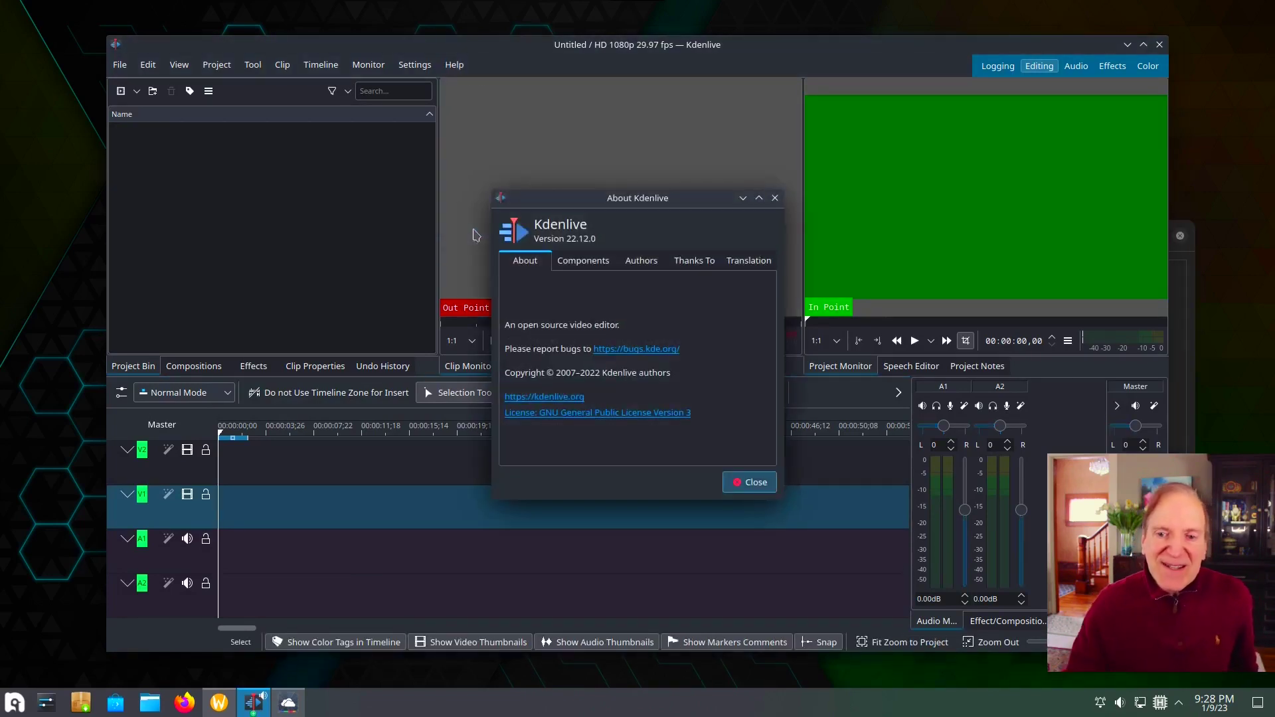
{"action": "left_click", "coordinate": [749, 482]}
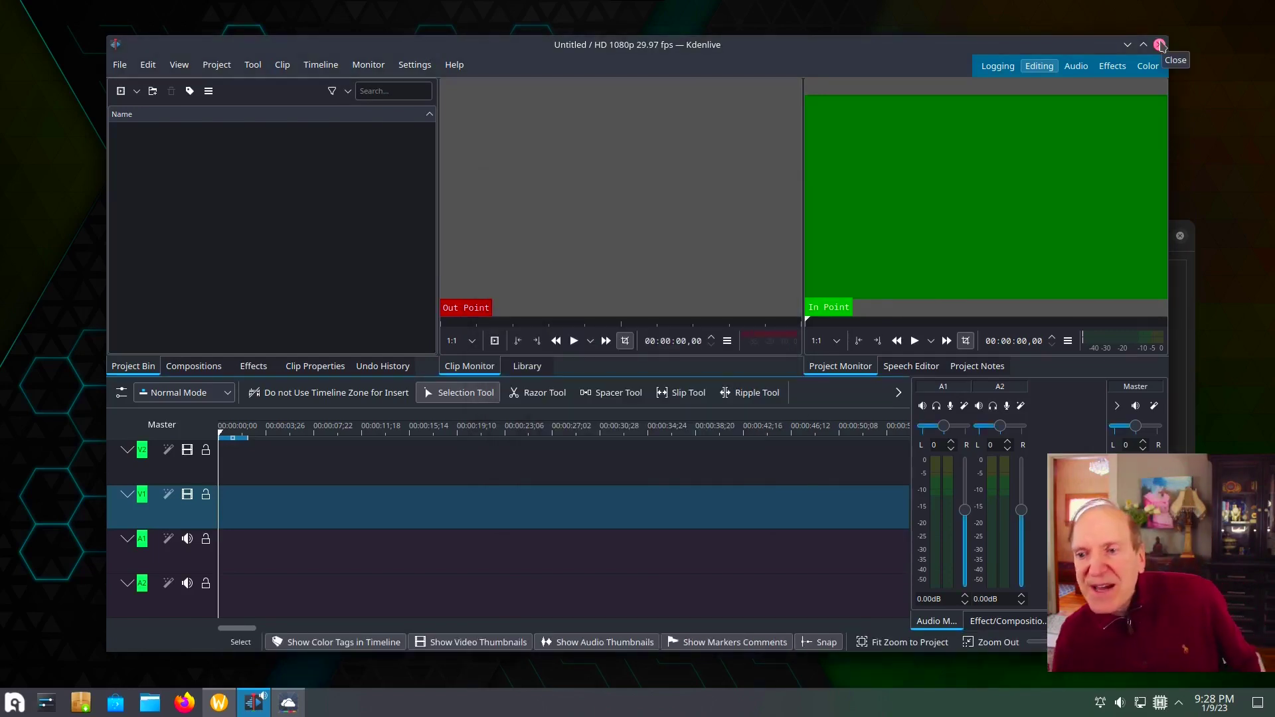
{"action": "left_click", "coordinate": [1160, 45]}
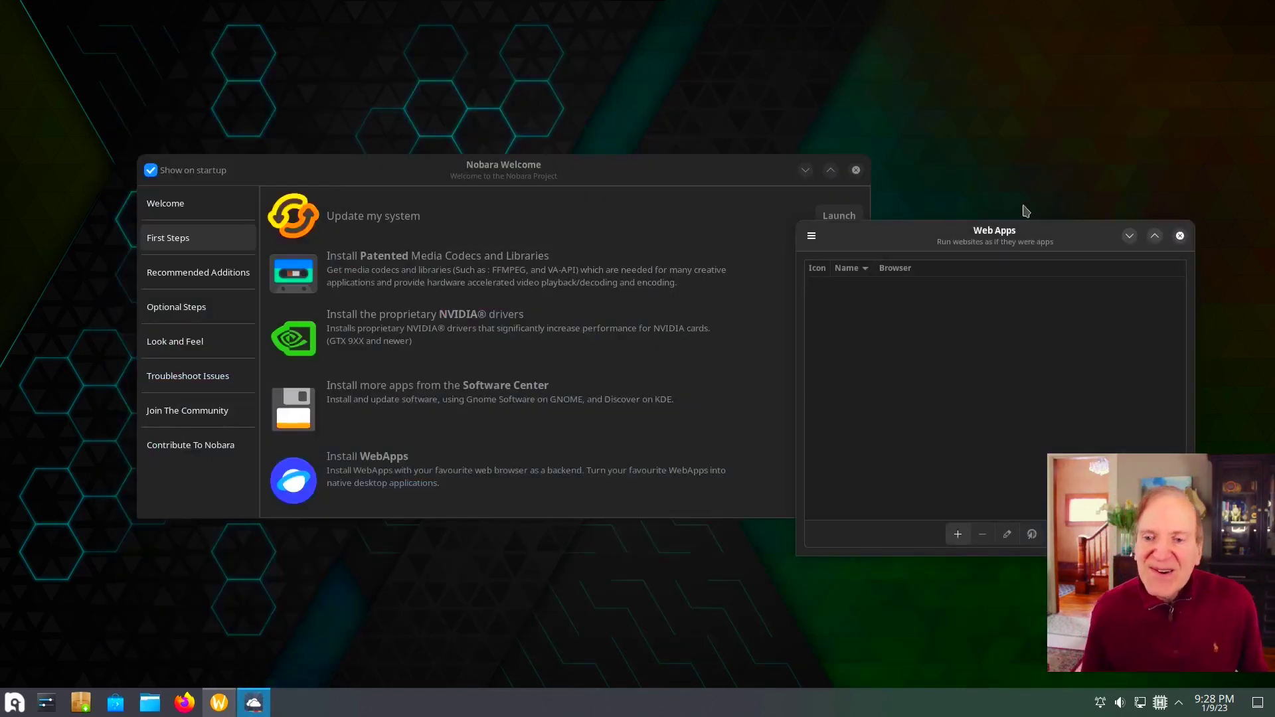
Move the Web Apps window aside and begin a new web app named 'Google Maps'.
{"action": "left_click_drag", "start_coordinate": [877, 231], "coordinate": [567, 117]}
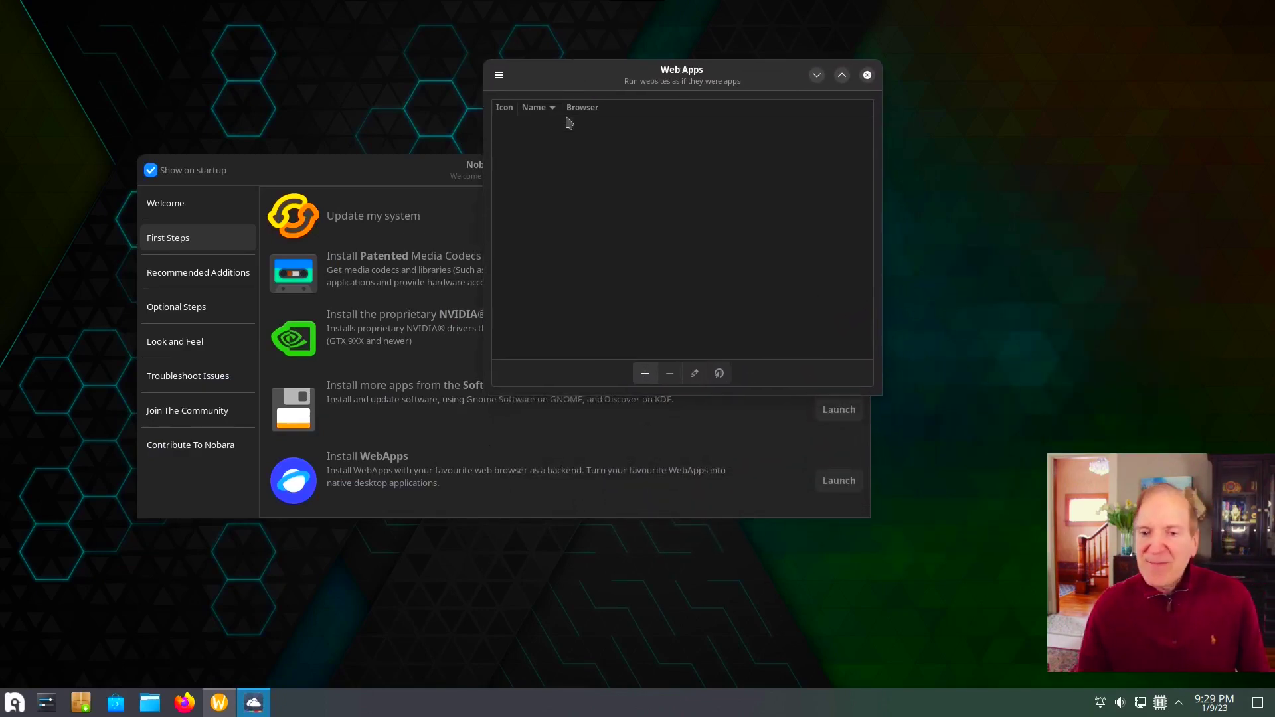
{"action": "left_click", "coordinate": [645, 373]}
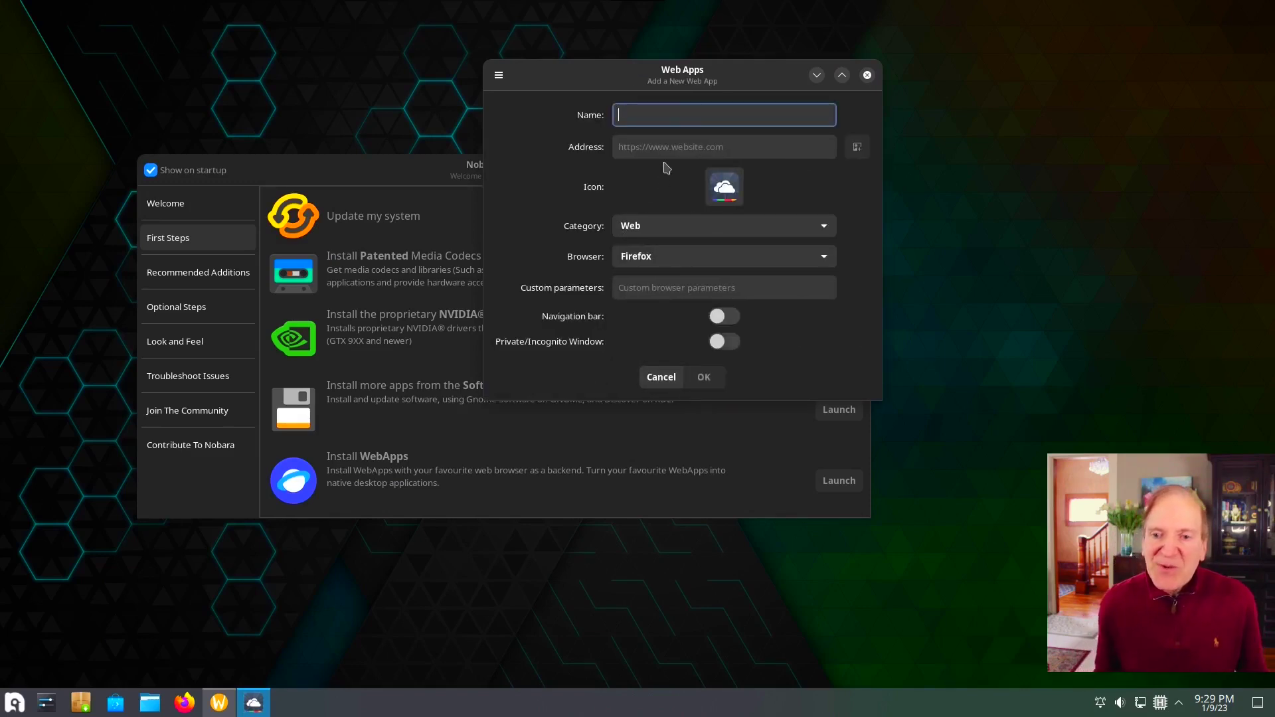
{"action": "type", "text": "Google Maps"}
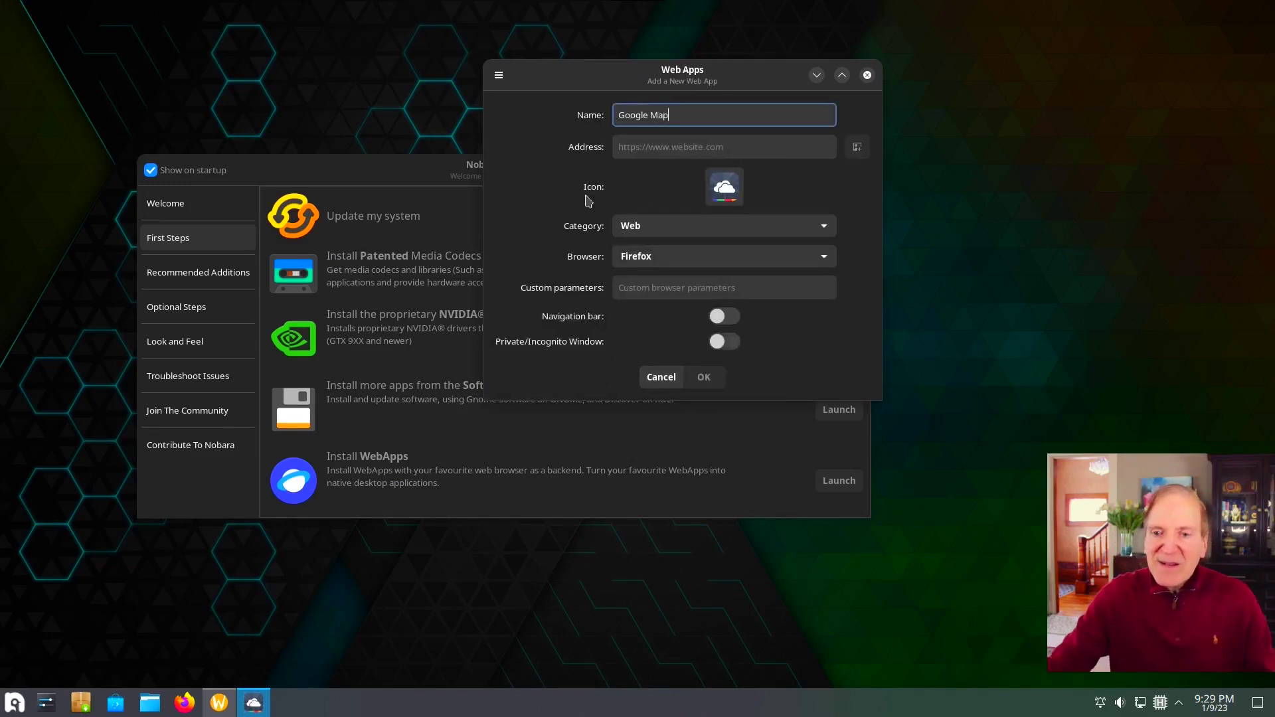
{"action": "left_click", "coordinate": [667, 149]}
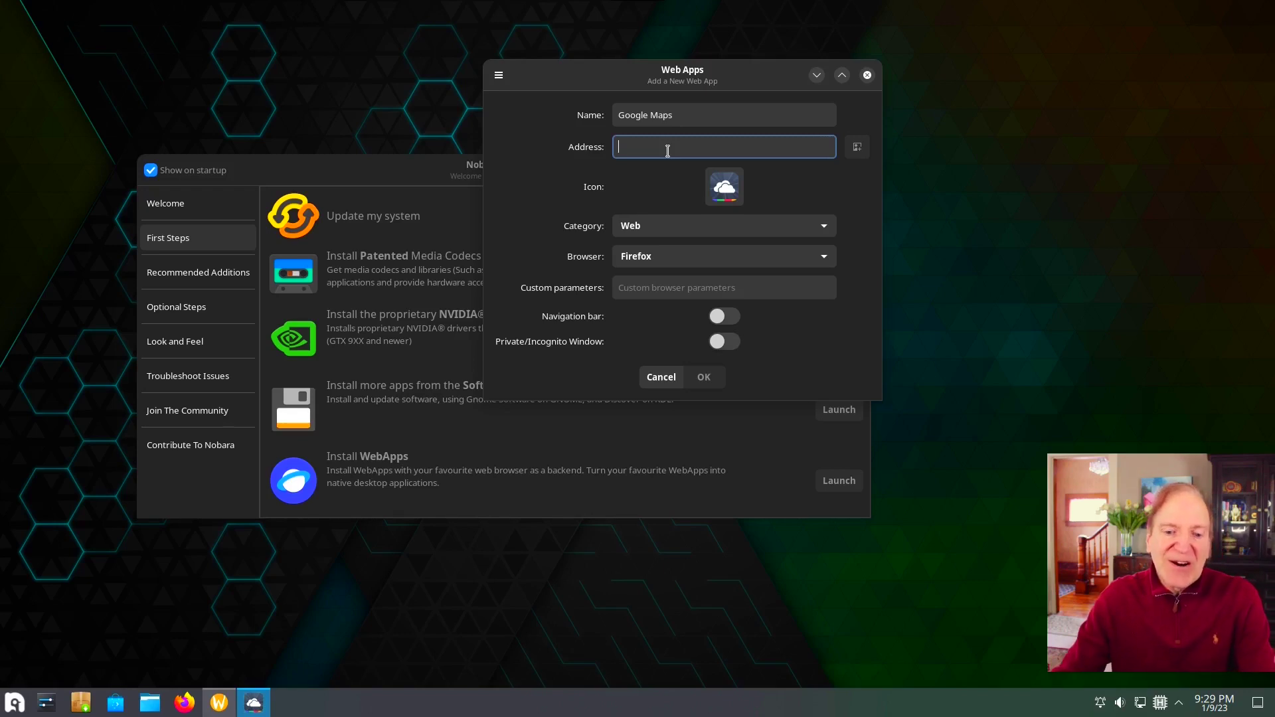
{"action": "type", "text": "https://"}
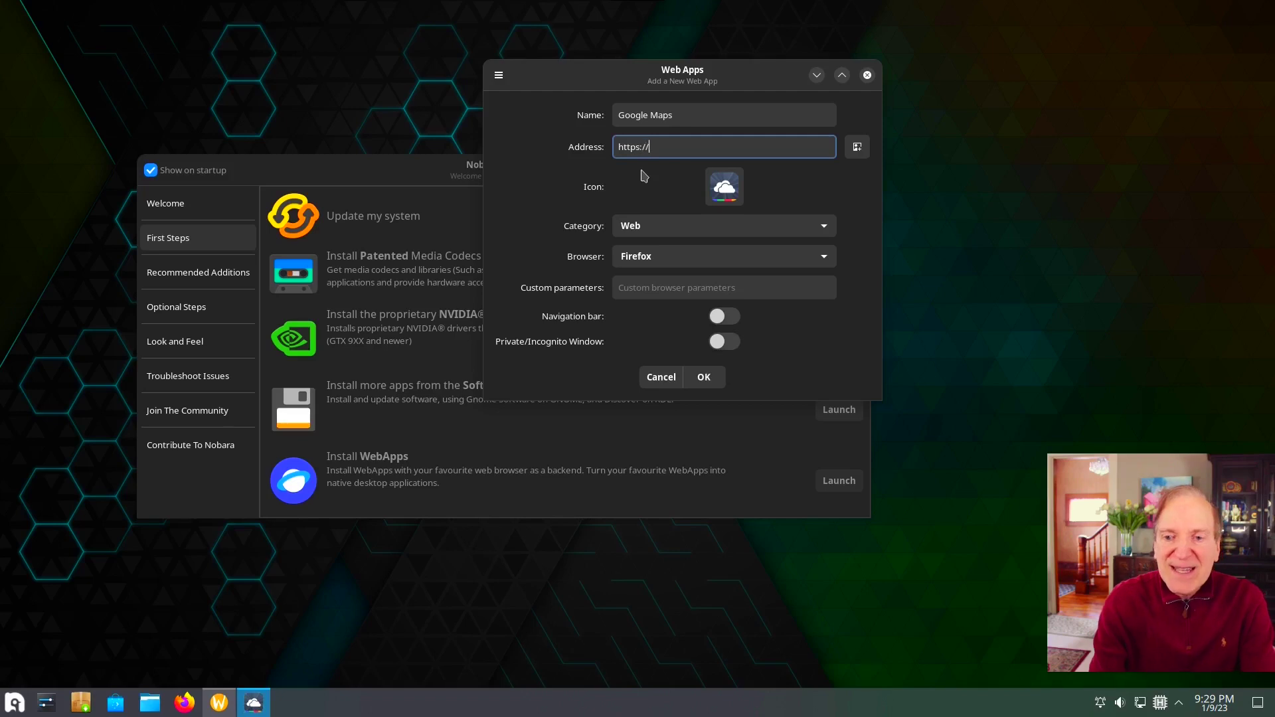
{"action": "type", "text": "maps.google.com"}
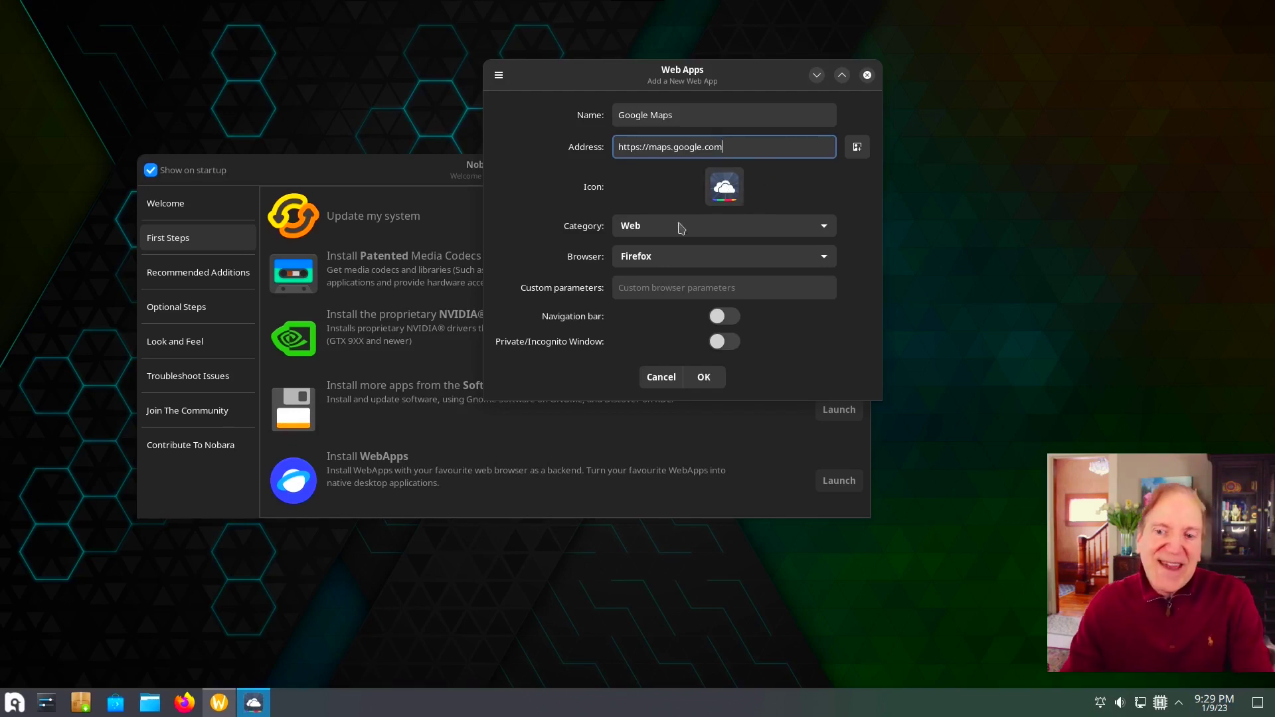
{"action": "left_click", "coordinate": [638, 294]}
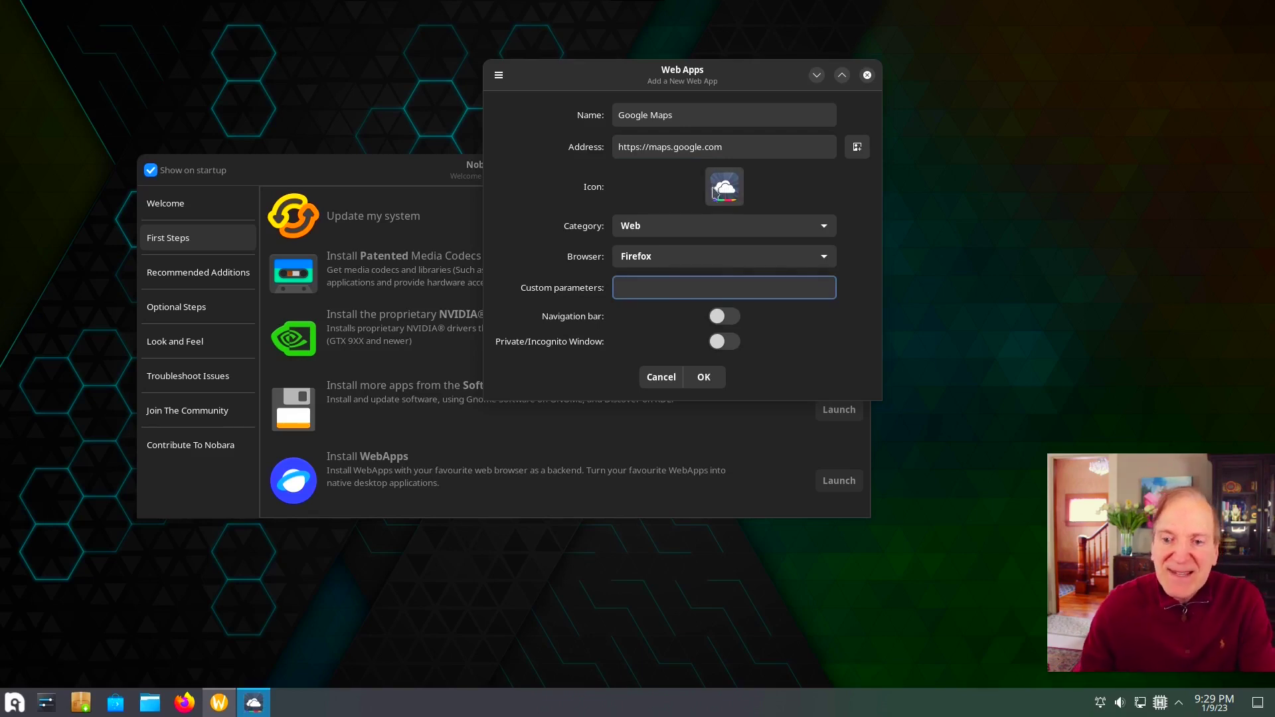
{"action": "left_click", "coordinate": [704, 376]}
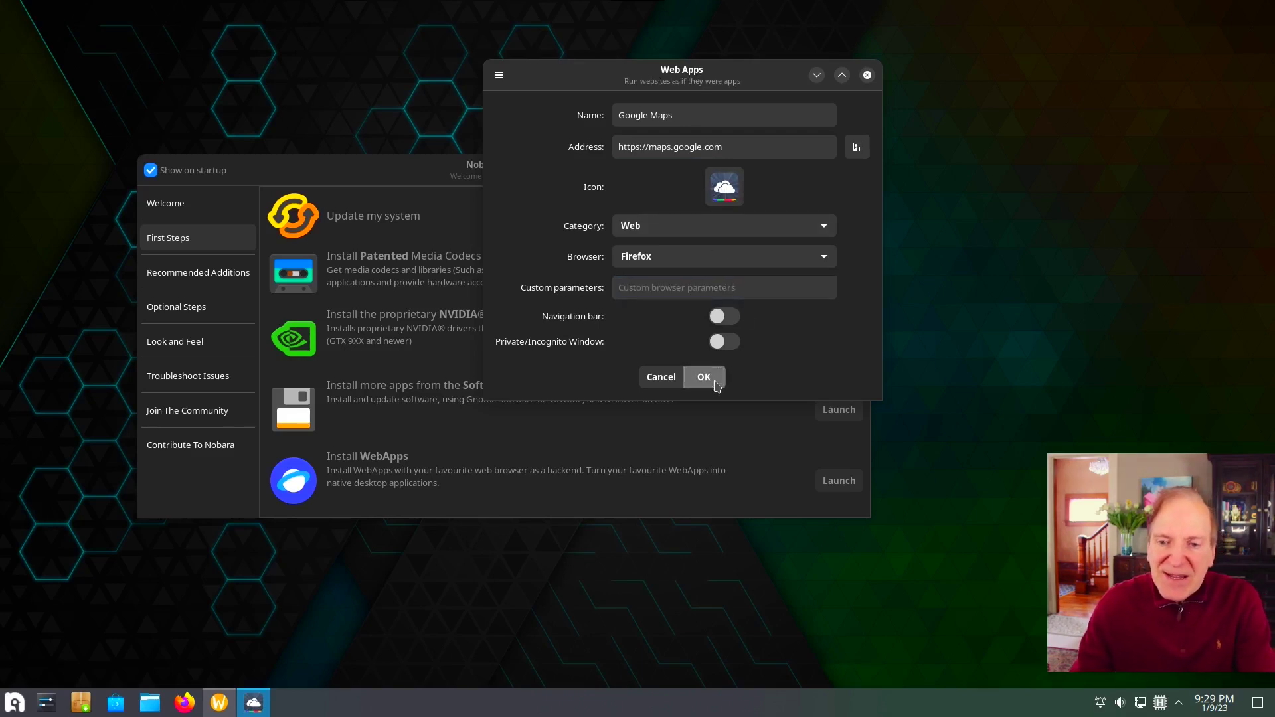
{"action": "left_click", "coordinate": [867, 76]}
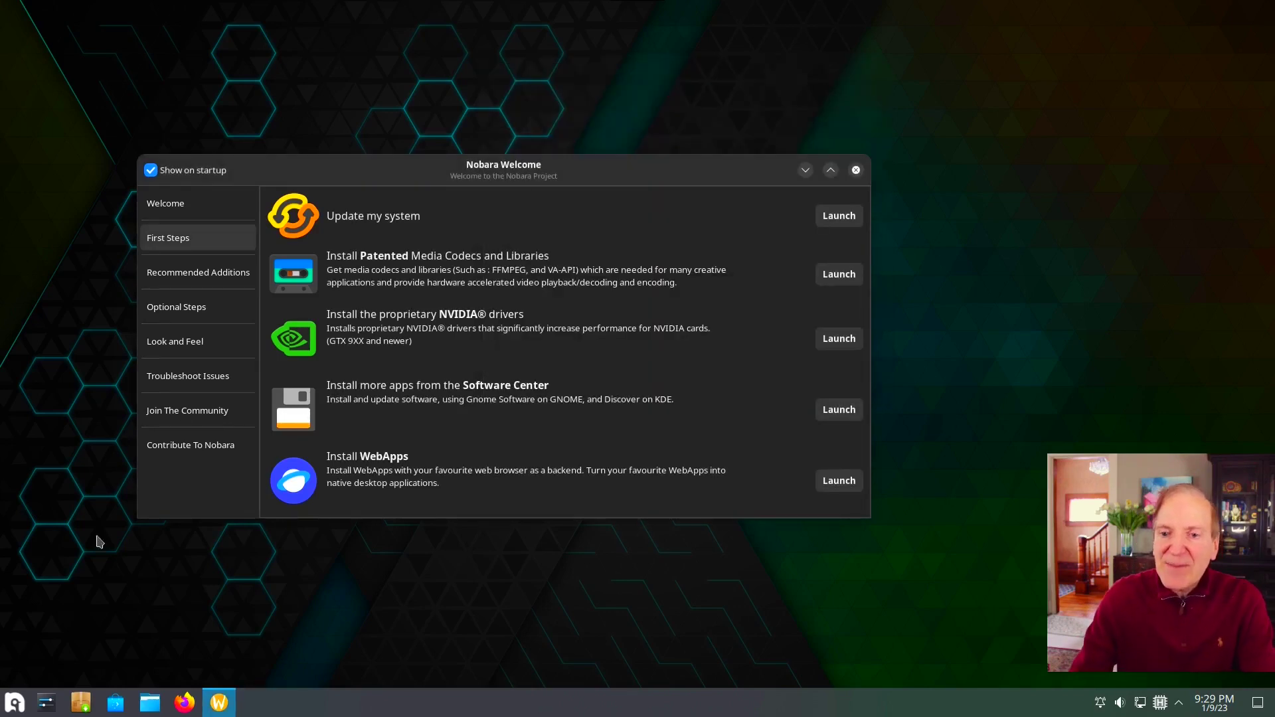
Launch the Google Maps web app from the launcher's Lost & Found category.
{"action": "left_click", "coordinate": [16, 705]}
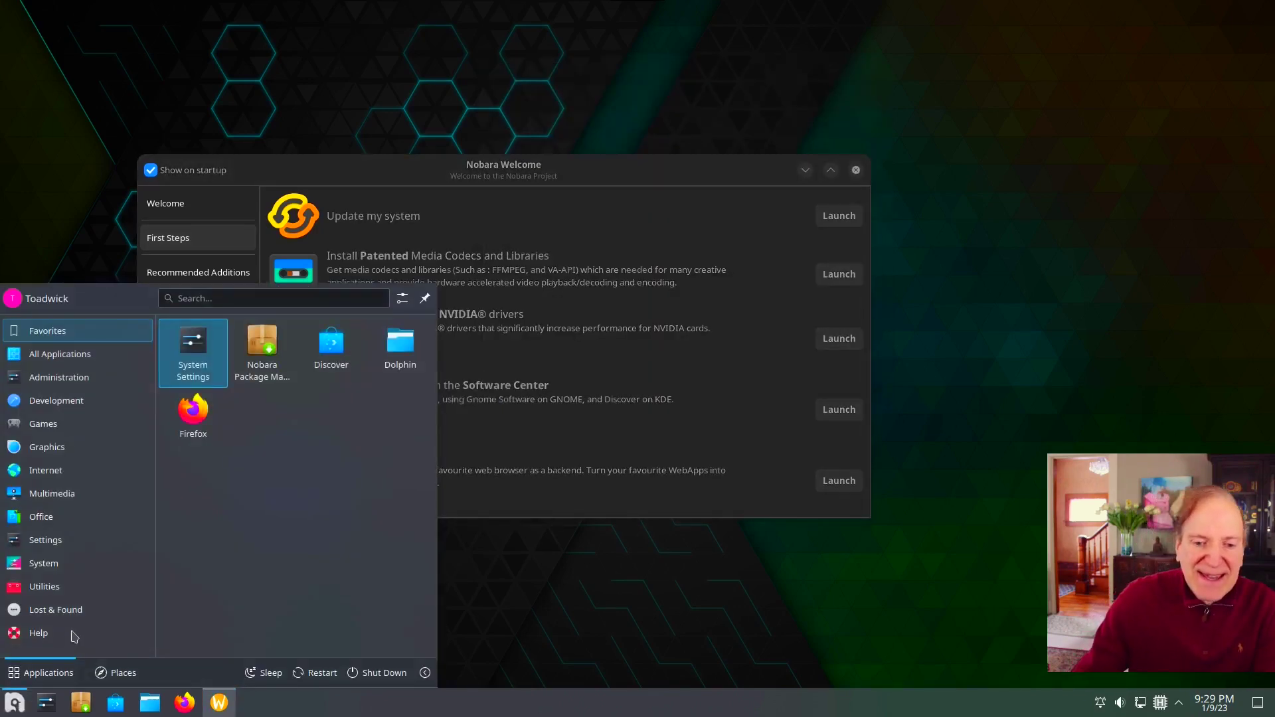
{"action": "mouse_move", "coordinate": [58, 590]}
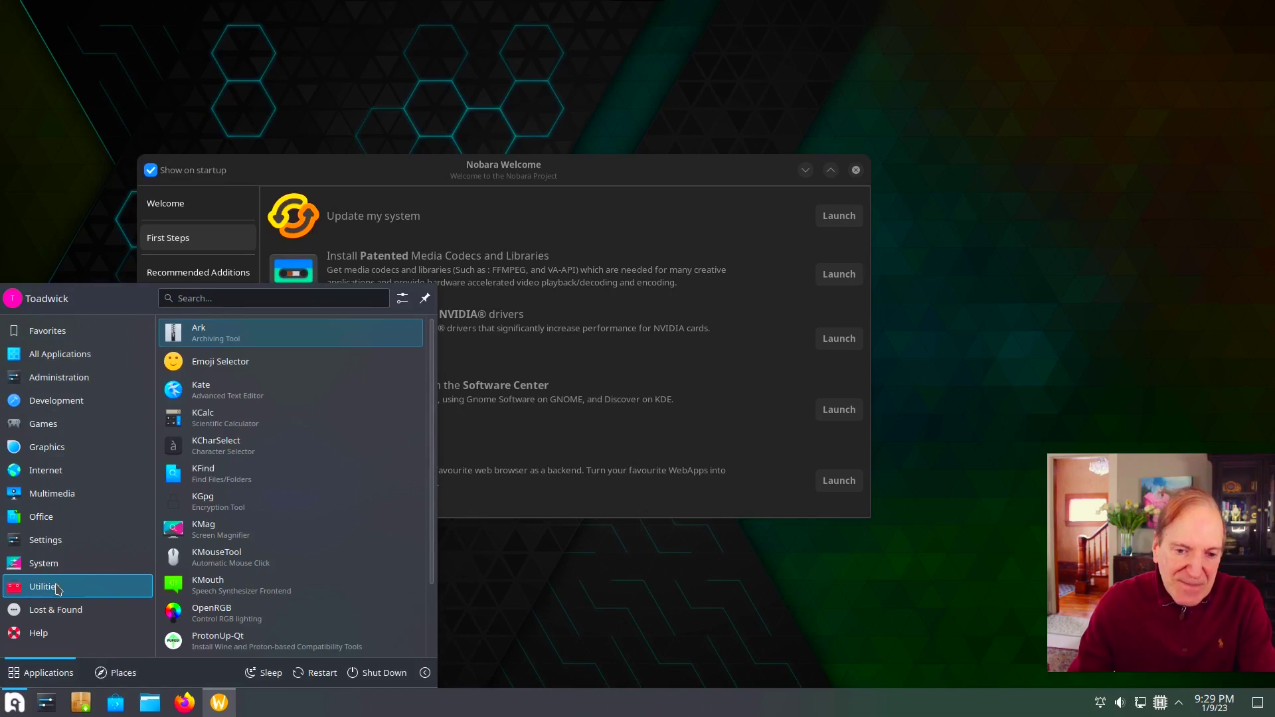
{"action": "scroll", "coordinate": [232, 607], "scroll_direction": "down", "scroll_amount": 3}
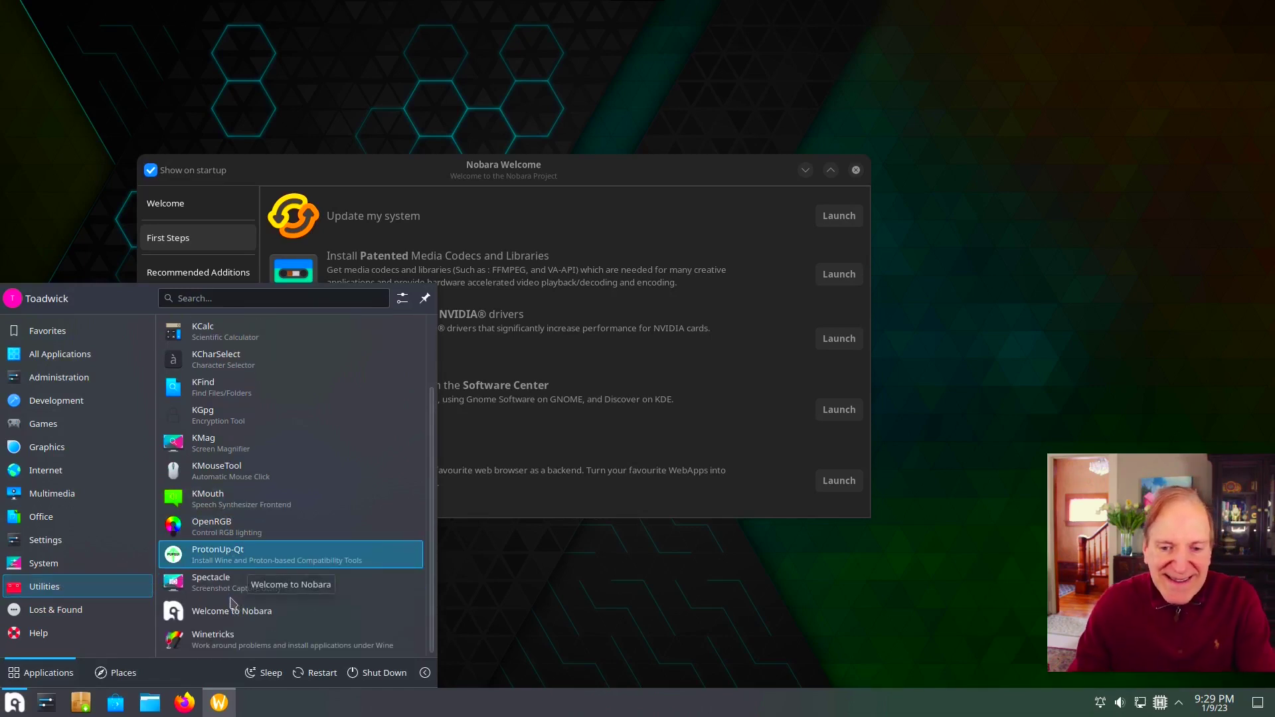
{"action": "scroll", "coordinate": [232, 608], "scroll_direction": "up", "scroll_amount": 3}
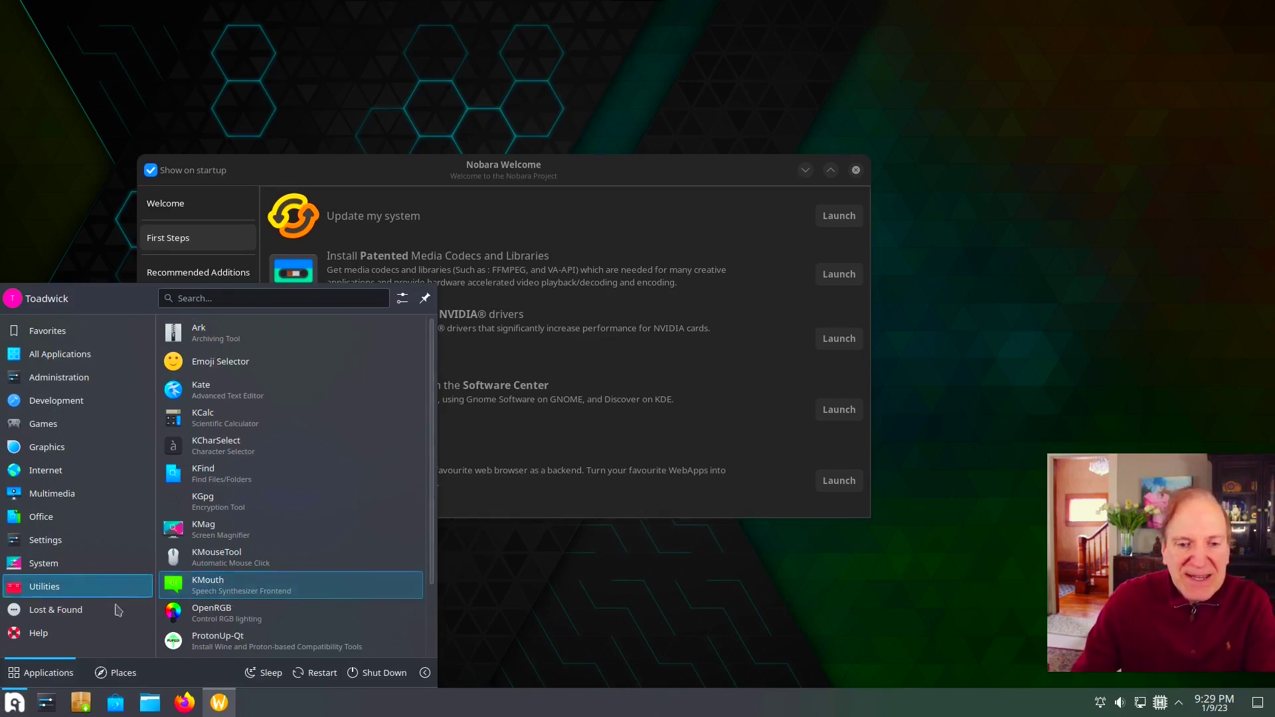
{"action": "mouse_move", "coordinate": [75, 616]}
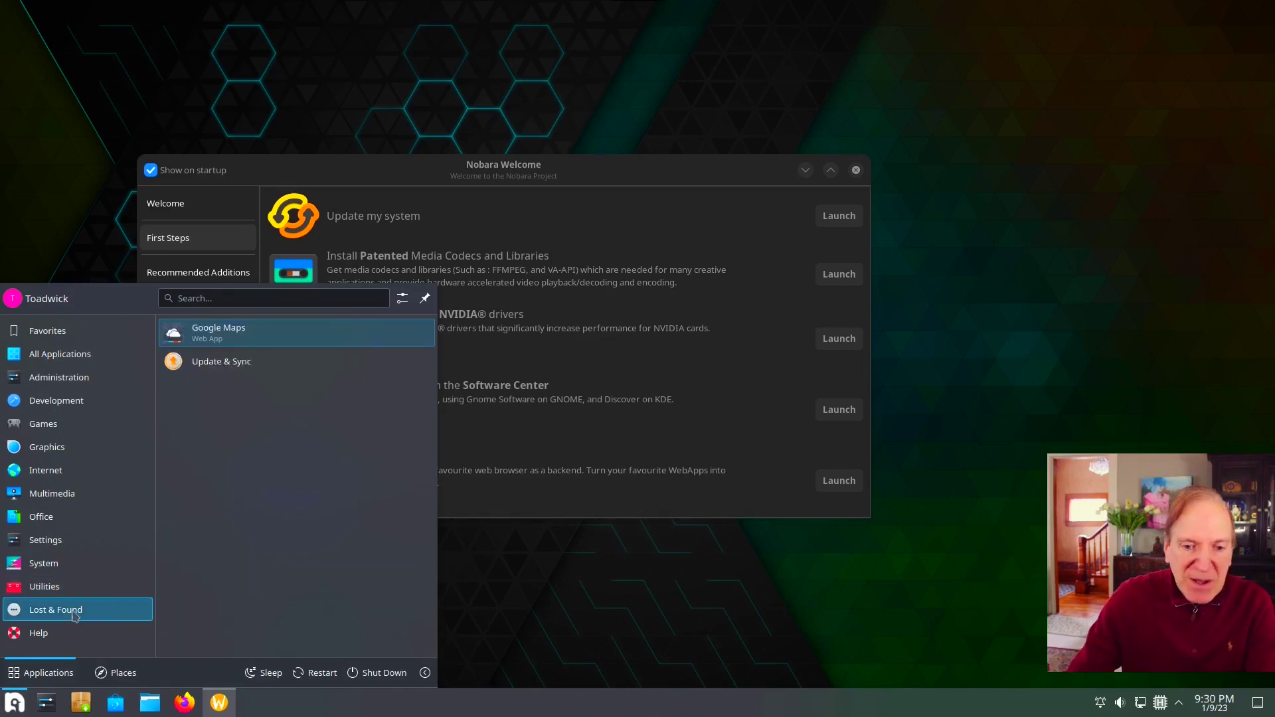
{"action": "left_click", "coordinate": [221, 334]}
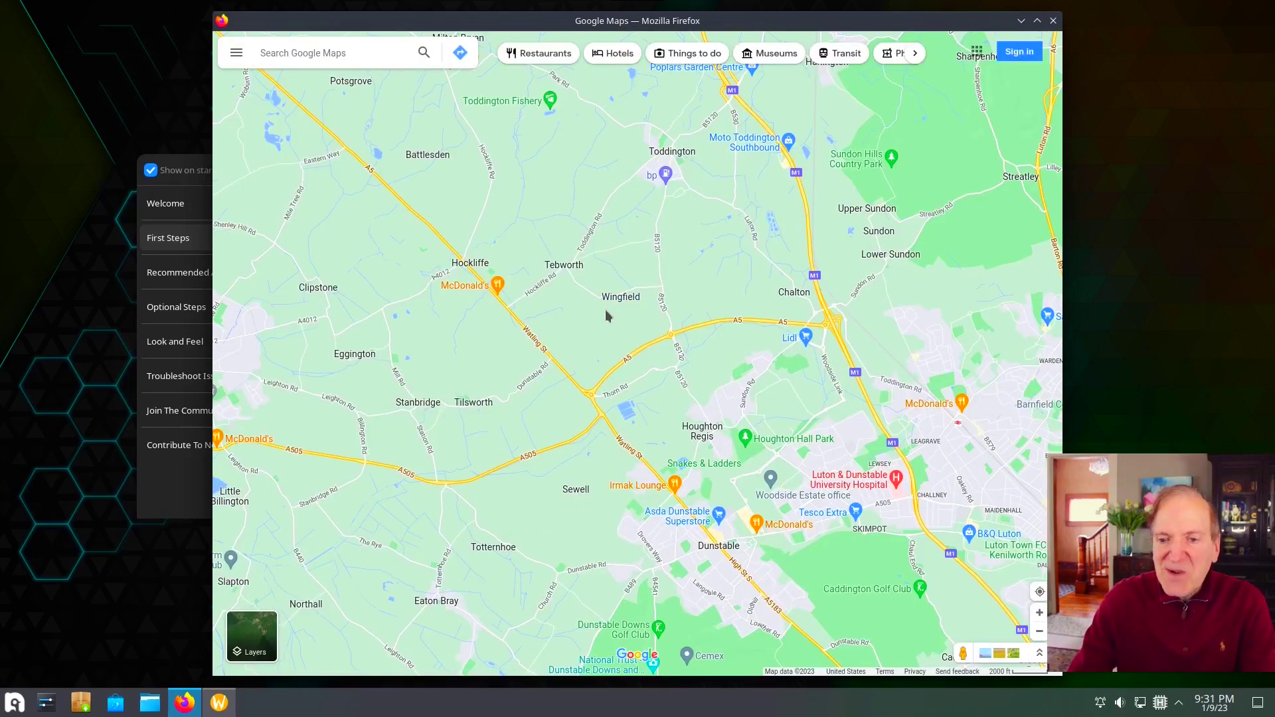
Pan and zoom the map into central Luton and enter Street View at 20 Gordon St.
{"action": "left_click_drag", "start_coordinate": [603, 316], "coordinate": [345, 228]}
{"action": "left_click_drag", "start_coordinate": [700, 244], "coordinate": [695, 188]}
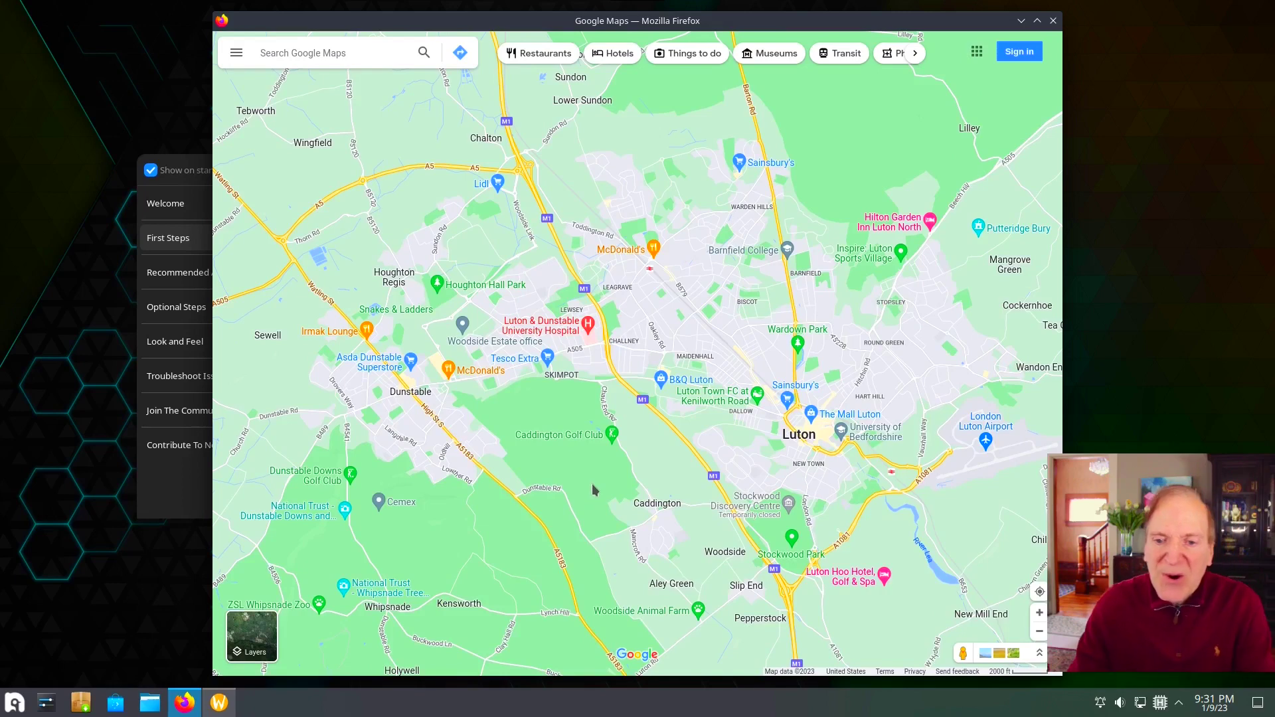
{"action": "left_click_drag", "start_coordinate": [562, 479], "coordinate": [521, 470]}
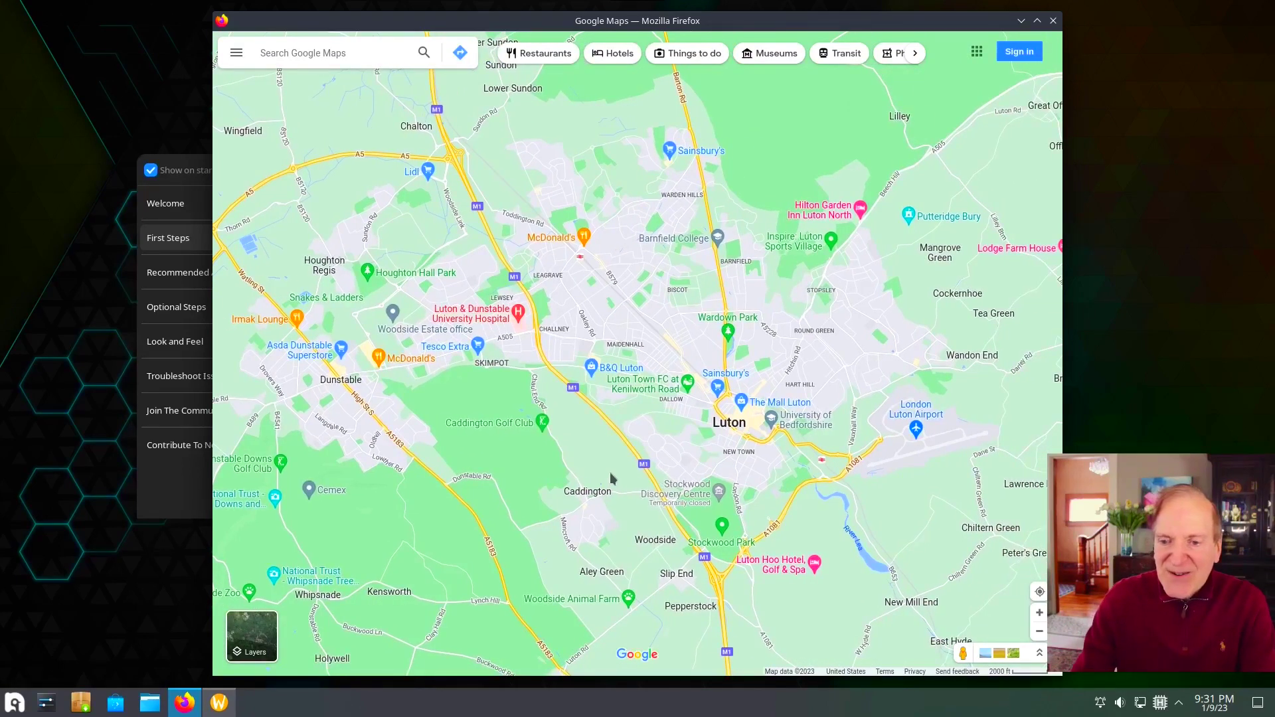
{"action": "left_click_drag", "start_coordinate": [610, 475], "coordinate": [537, 477]}
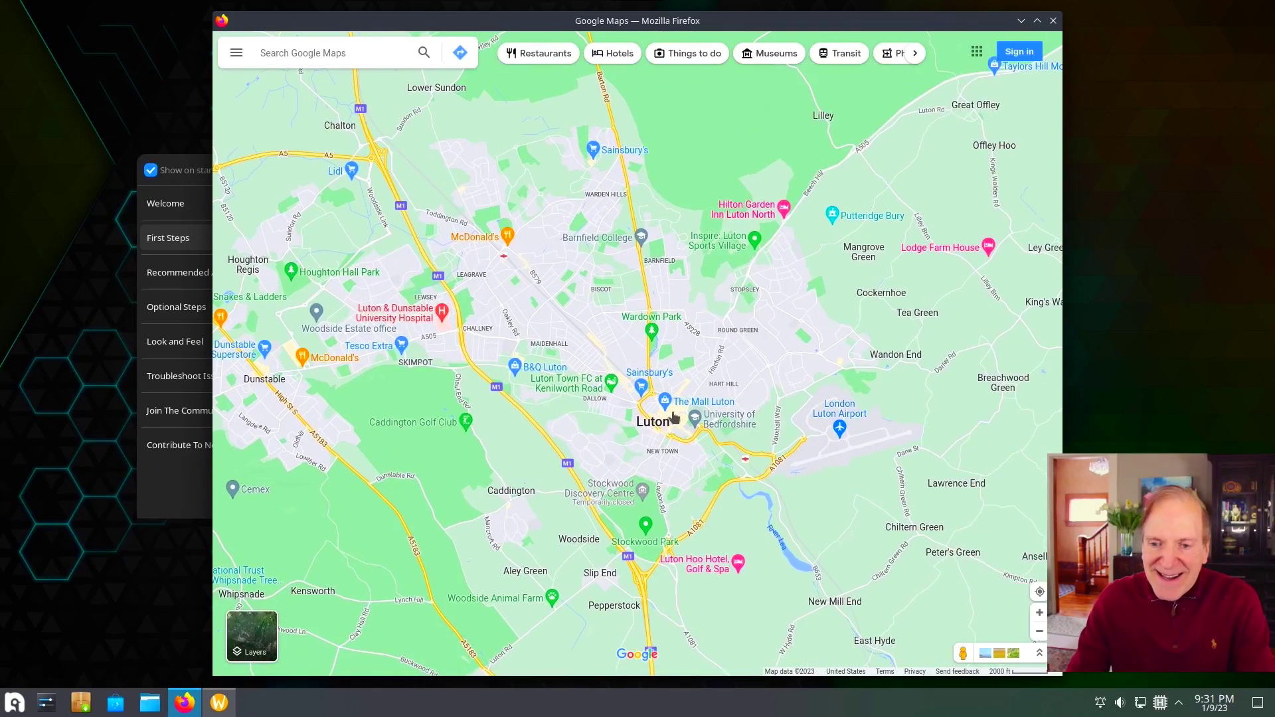
{"action": "scroll", "coordinate": [661, 430], "scroll_direction": "up", "scroll_amount": 1}
{"action": "scroll", "coordinate": [657, 430], "scroll_direction": "up", "scroll_amount": 2}
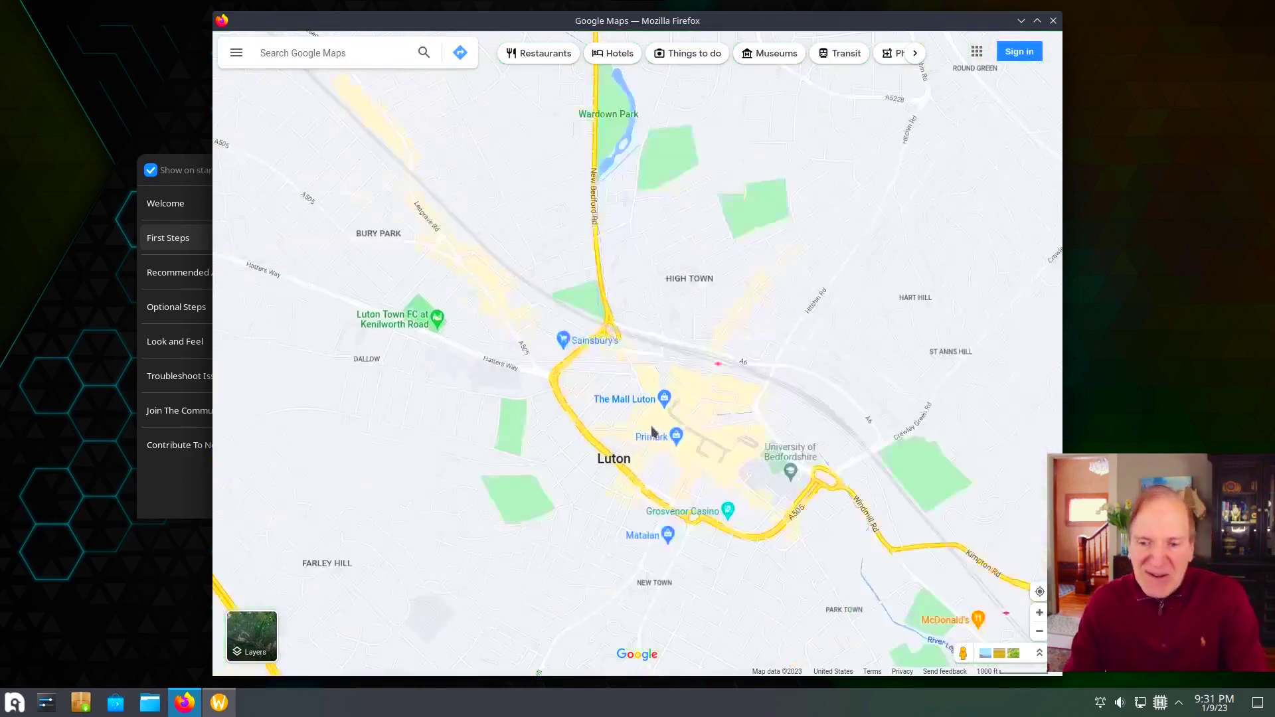
{"action": "scroll", "coordinate": [612, 452], "scroll_direction": "up", "scroll_amount": 2}
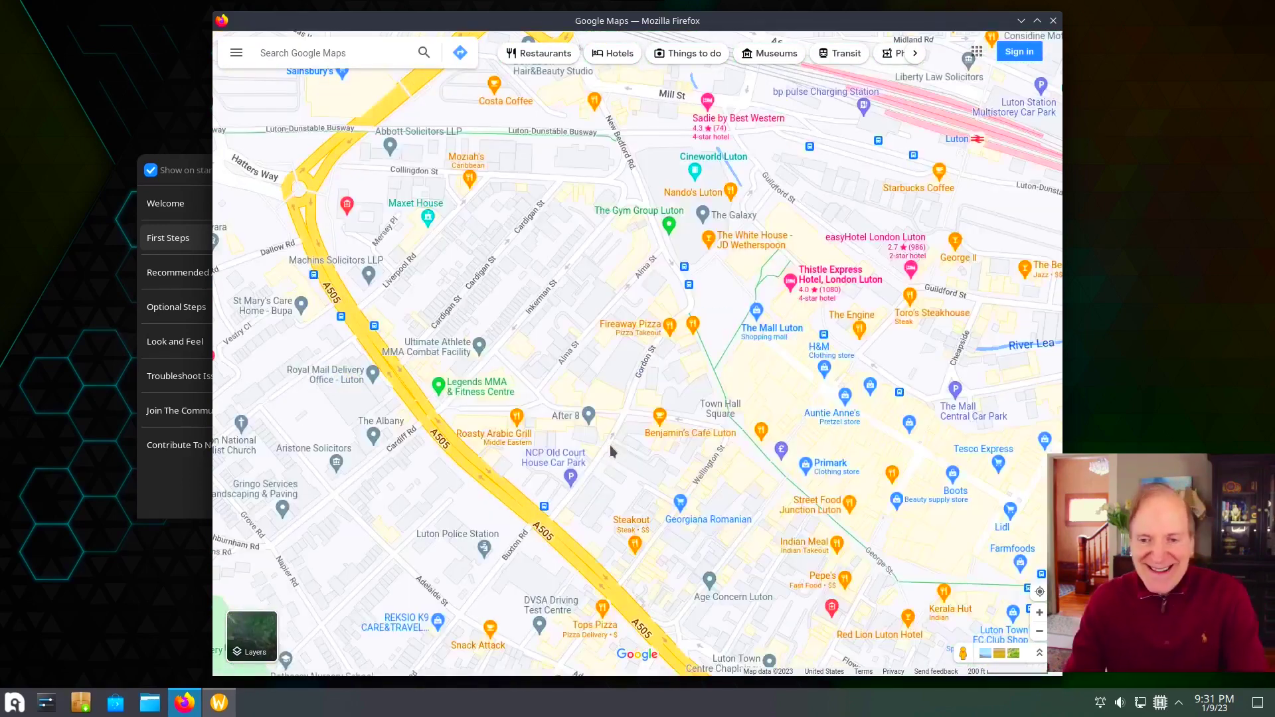
{"action": "scroll", "coordinate": [631, 407], "scroll_direction": "up", "scroll_amount": 1}
{"action": "scroll", "coordinate": [630, 410], "scroll_direction": "up", "scroll_amount": 1}
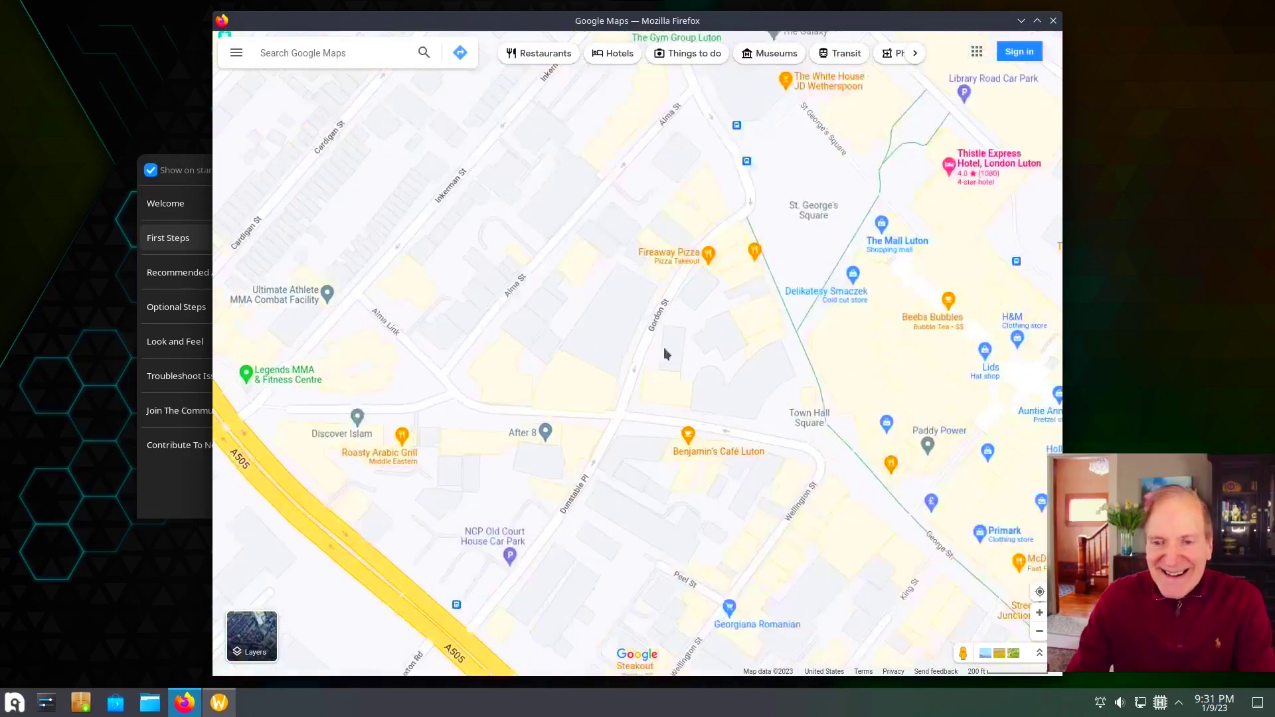
{"action": "left_click_drag", "start_coordinate": [648, 362], "coordinate": [630, 424]}
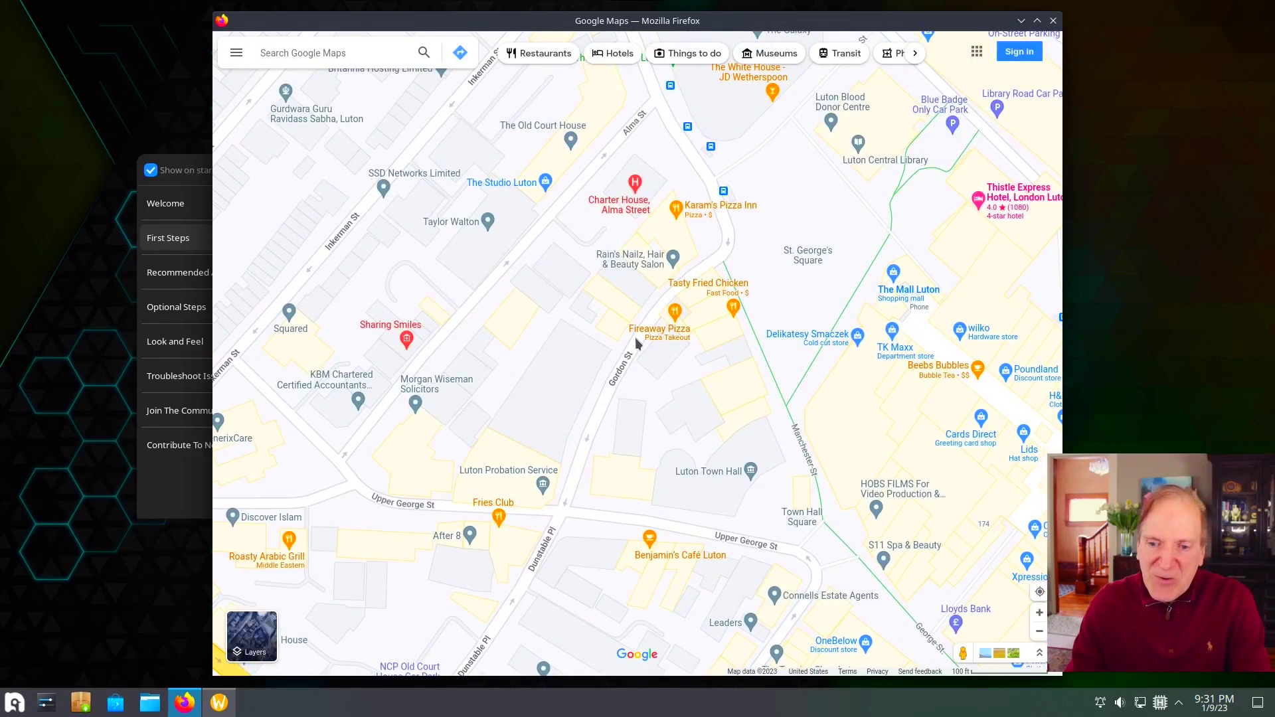
{"action": "left_click_drag", "start_coordinate": [963, 653], "coordinate": [651, 321]}
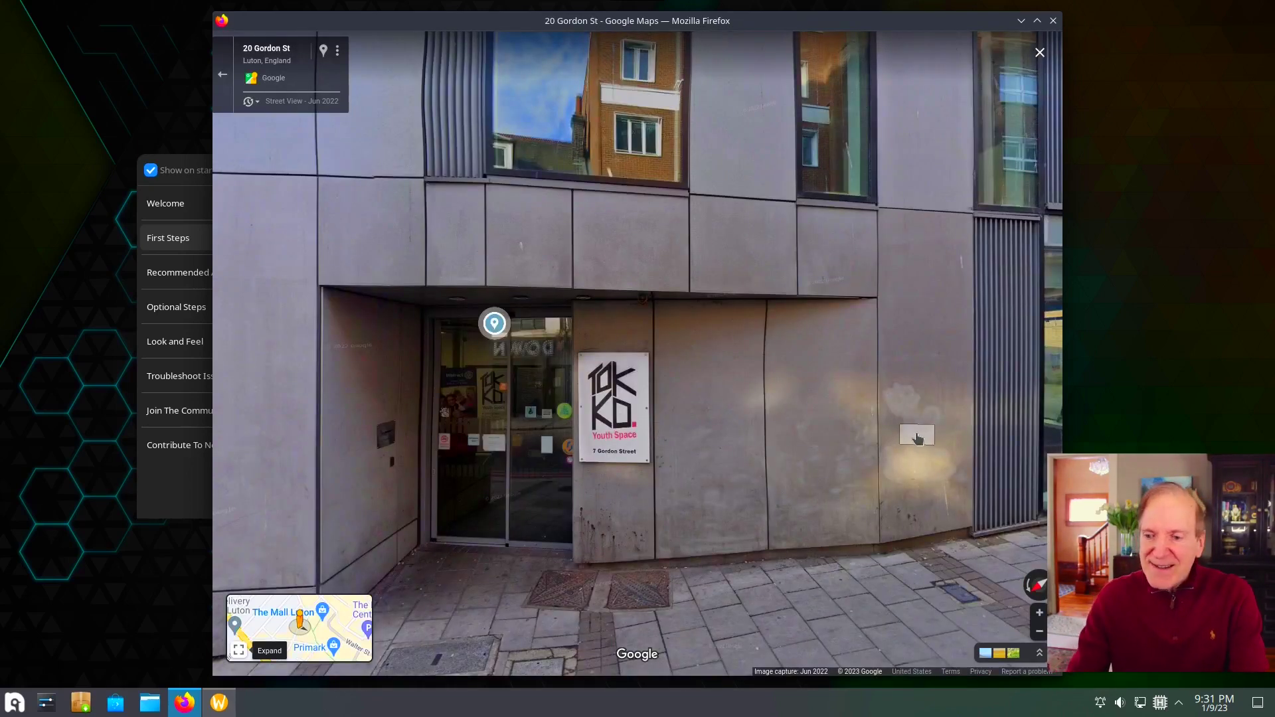
Walk Street View down Gordon St to 2 Gordon St beside the VS Food & Wine shop.
{"action": "left_click_drag", "start_coordinate": [769, 416], "coordinate": [138, 368]}
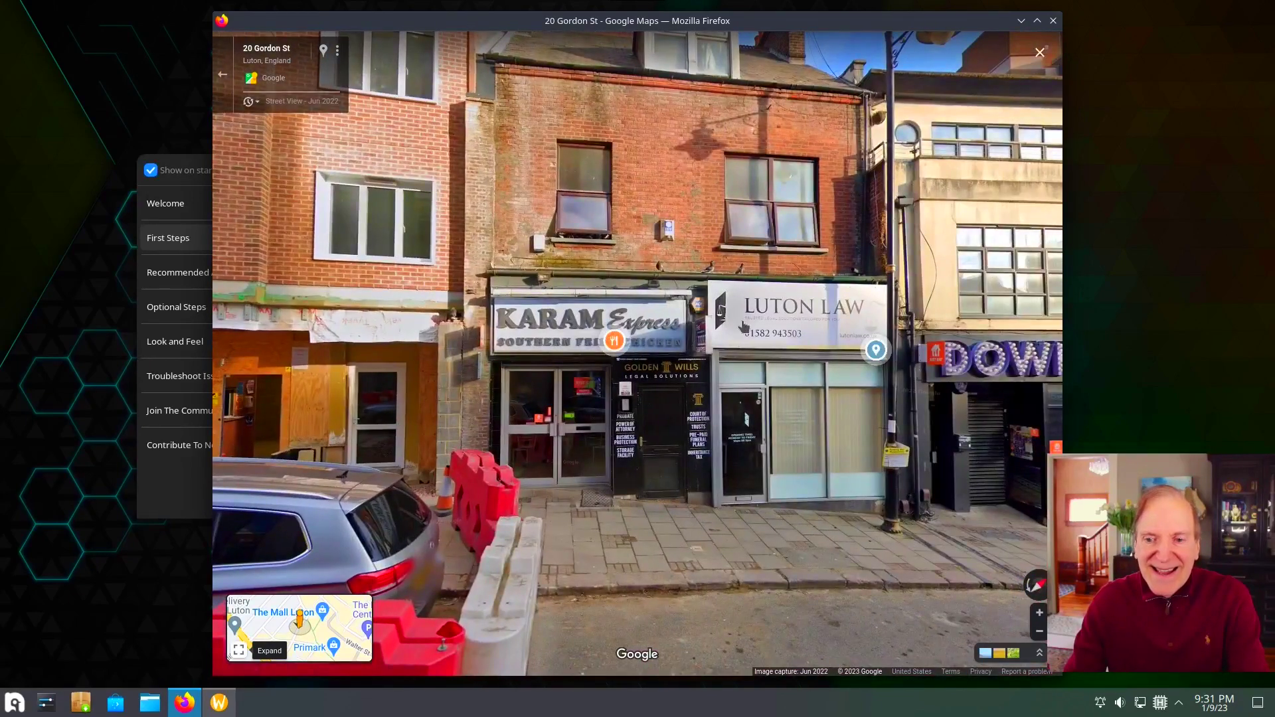
{"action": "left_click", "coordinate": [781, 321]}
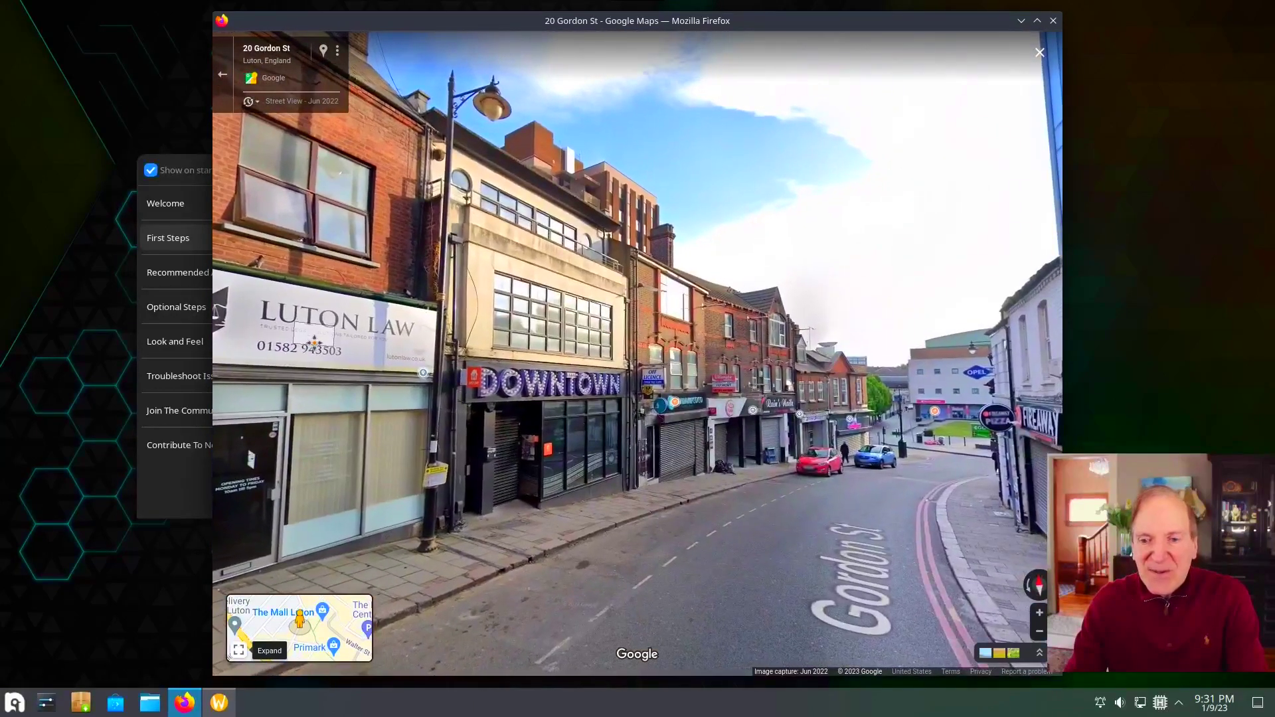
{"action": "left_click", "coordinate": [566, 400]}
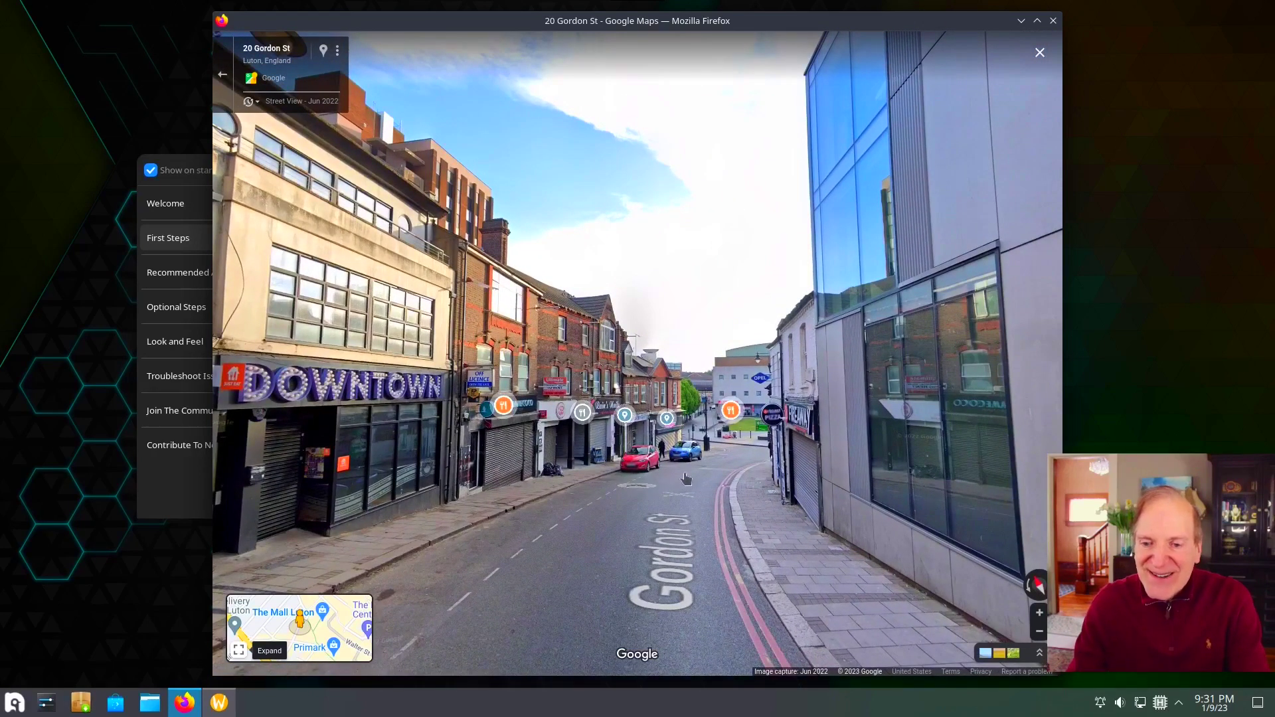
{"action": "left_click", "coordinate": [719, 467]}
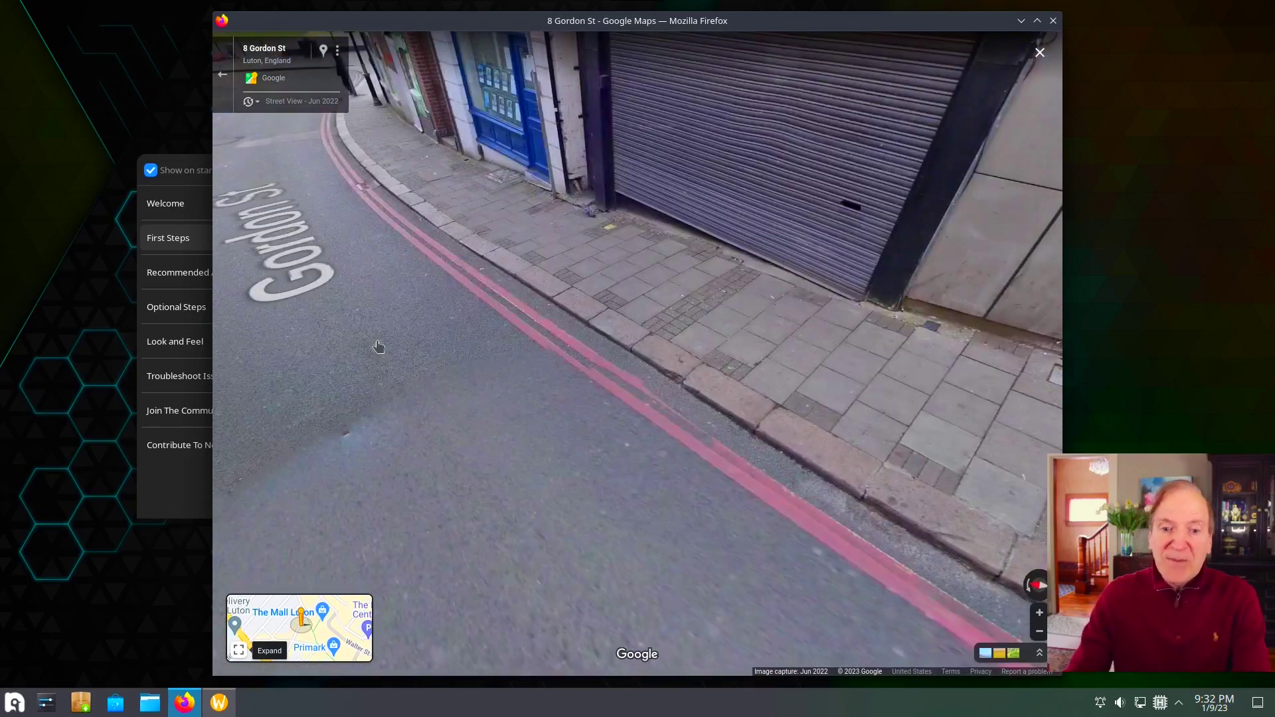
{"action": "left_click", "coordinate": [384, 337]}
{"action": "left_click_drag", "start_coordinate": [425, 287], "coordinate": [468, 450]}
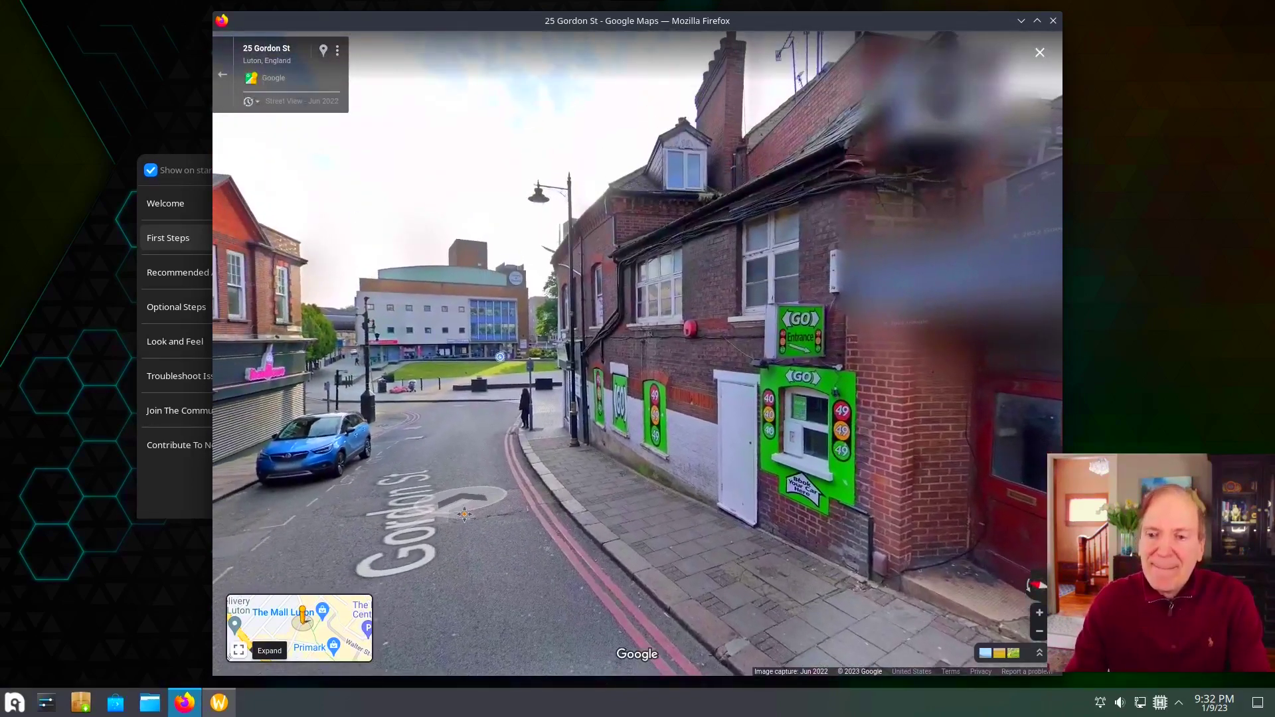
{"action": "left_click", "coordinate": [482, 435]}
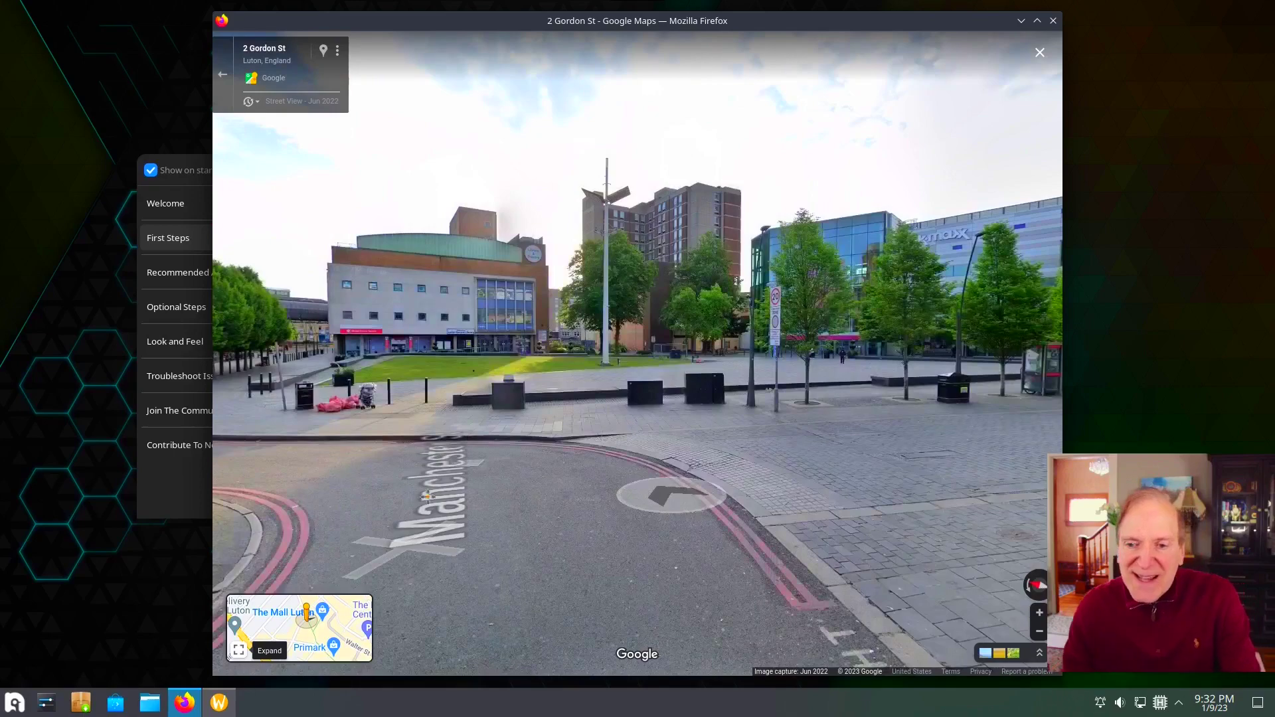
{"action": "left_click", "coordinate": [435, 495]}
{"action": "left_click_drag", "start_coordinate": [561, 480], "coordinate": [671, 463]}
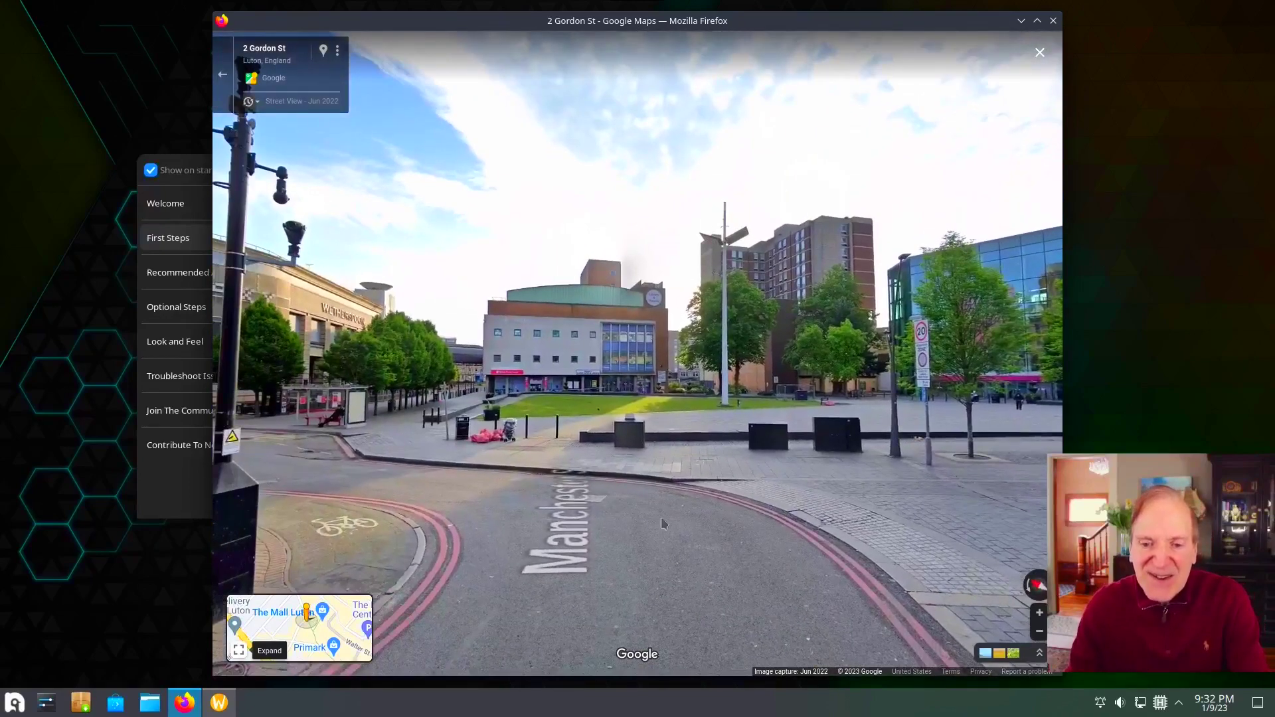
Move into St George's Square and look around toward Cresta House and the bus.
{"action": "left_click", "coordinate": [335, 528]}
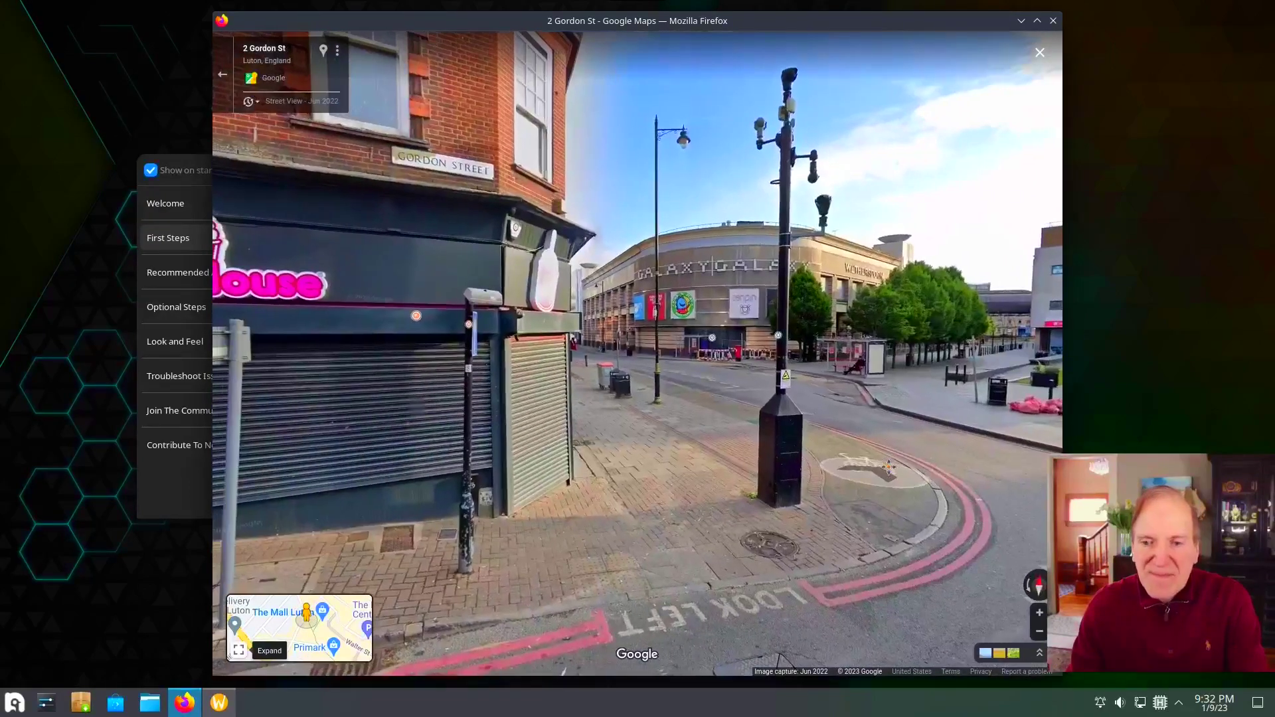
{"action": "left_click", "coordinate": [736, 379]}
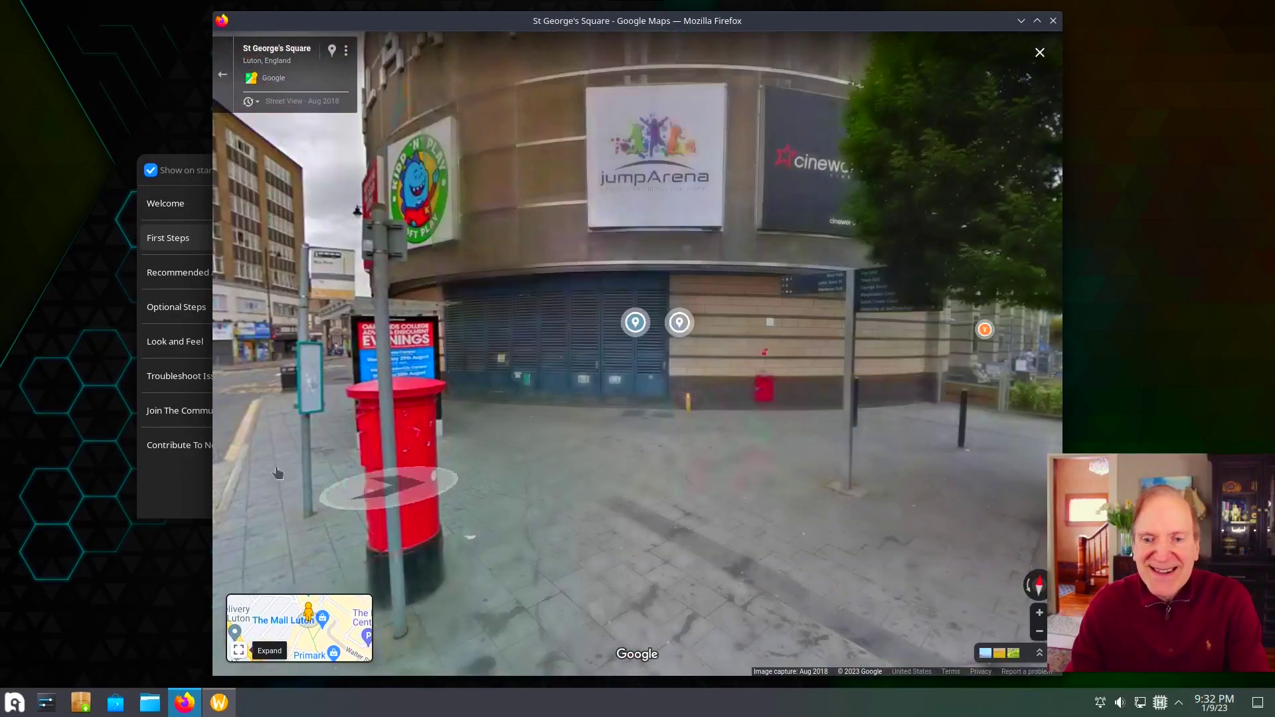
{"action": "left_click_drag", "start_coordinate": [351, 460], "coordinate": [457, 439]}
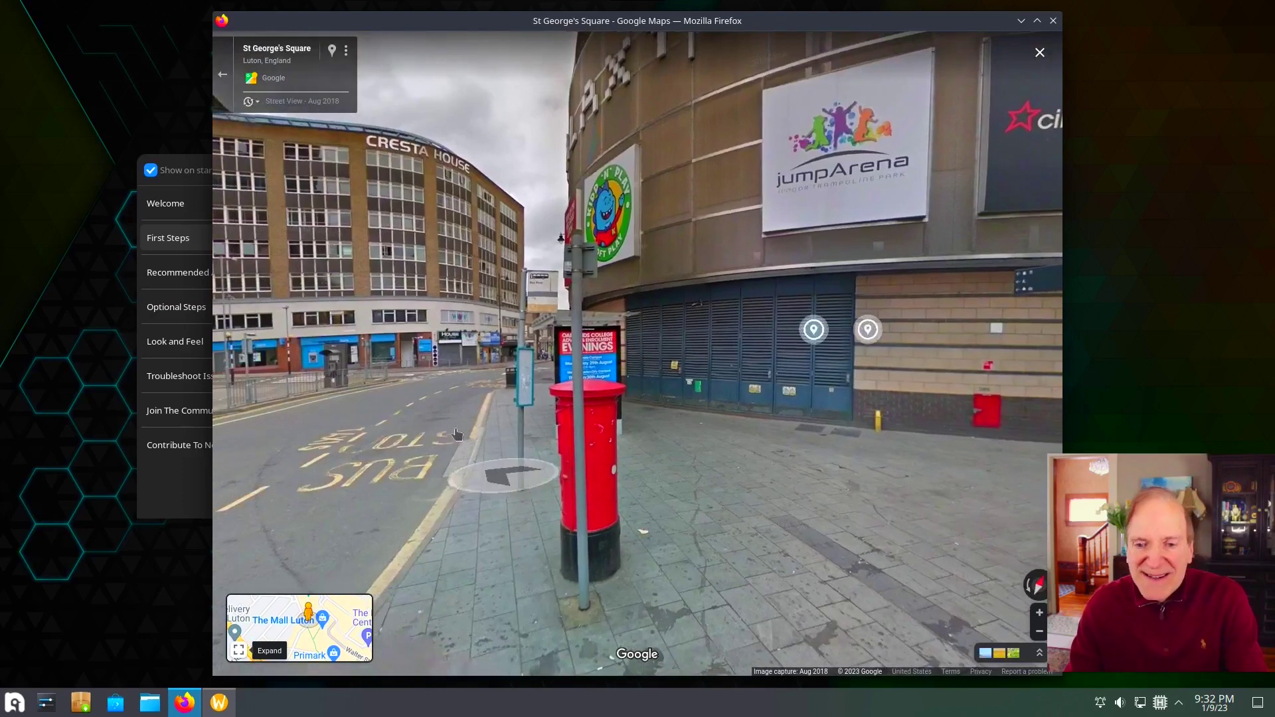
{"action": "left_click", "coordinate": [468, 404]}
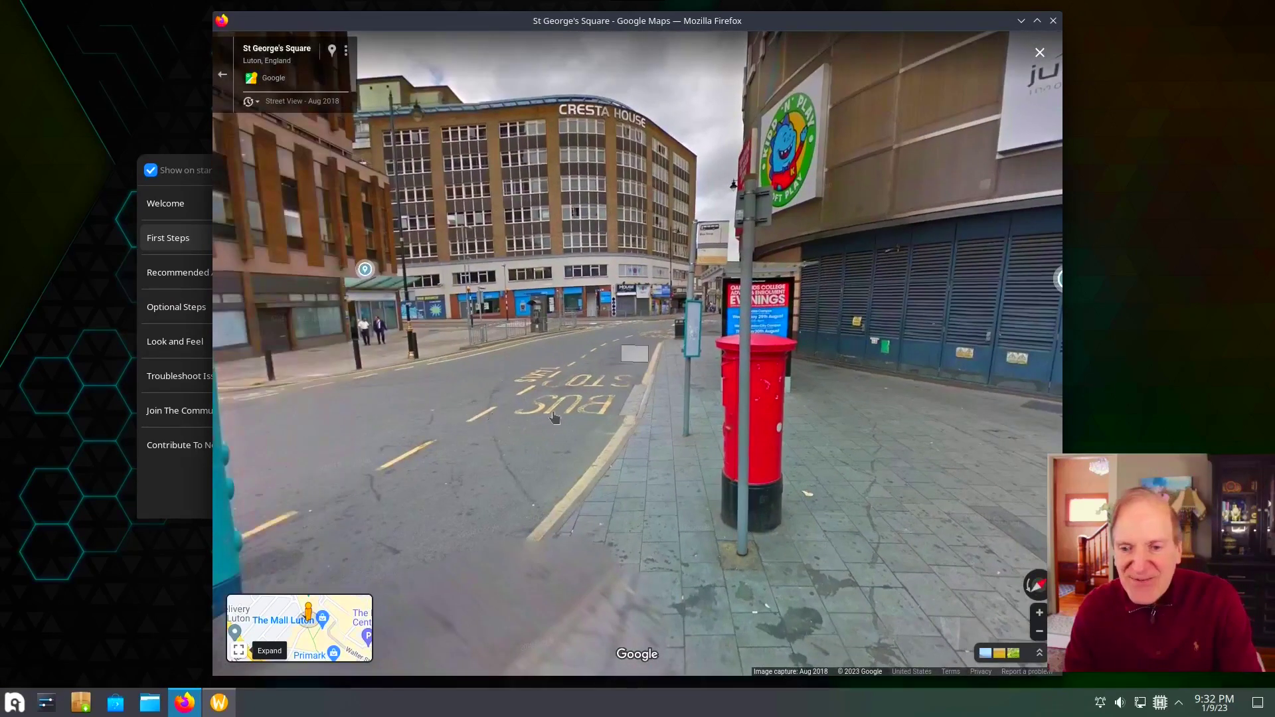
{"action": "left_click", "coordinate": [626, 365]}
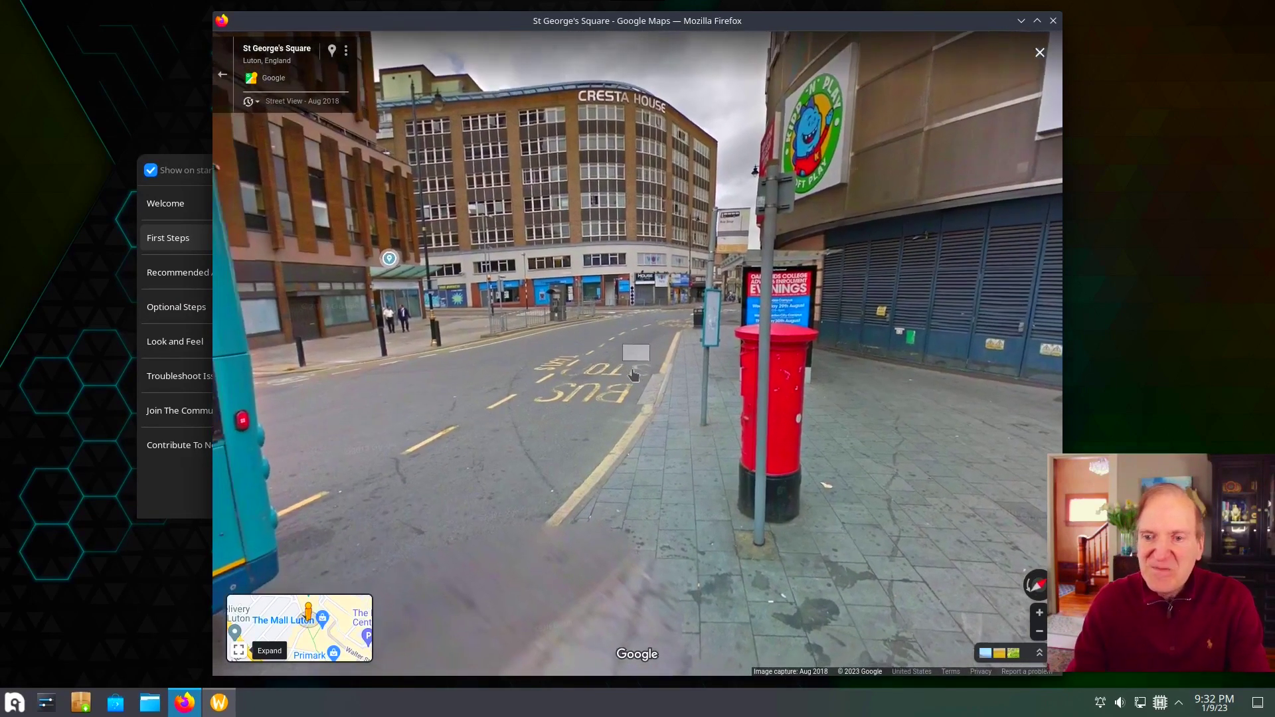
{"action": "left_click", "coordinate": [597, 396]}
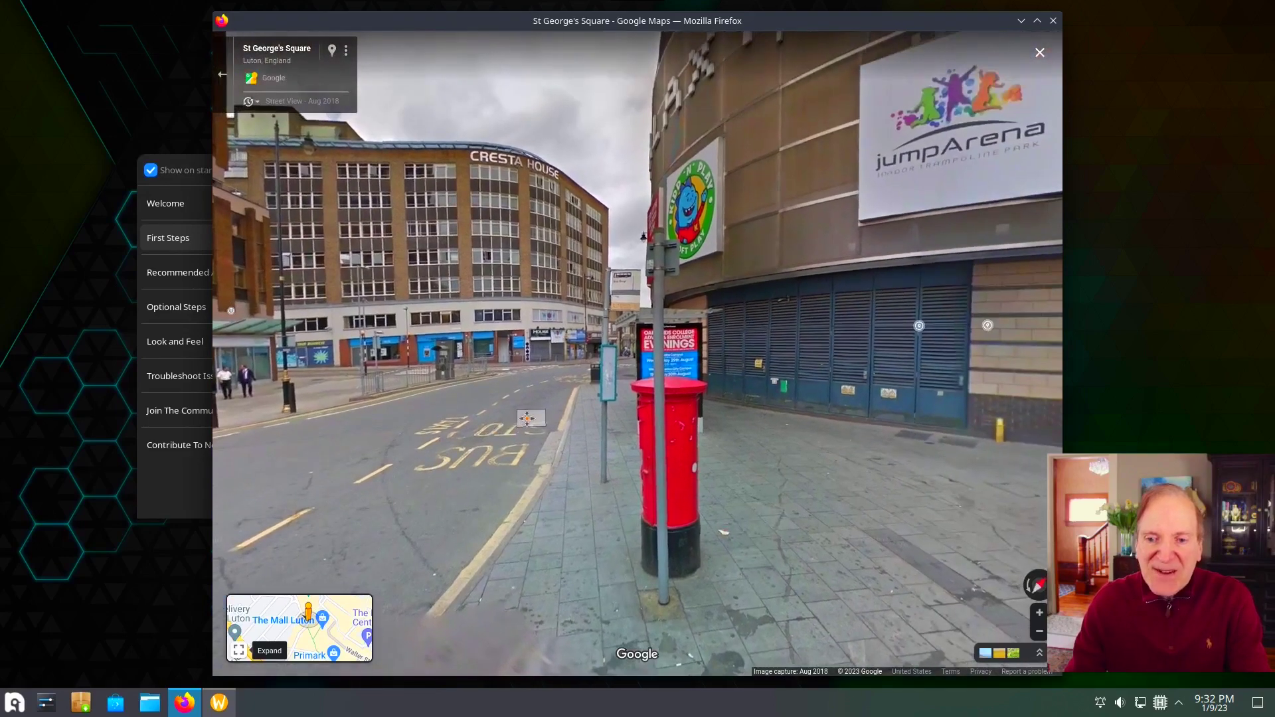
{"action": "key", "text": "Left"}
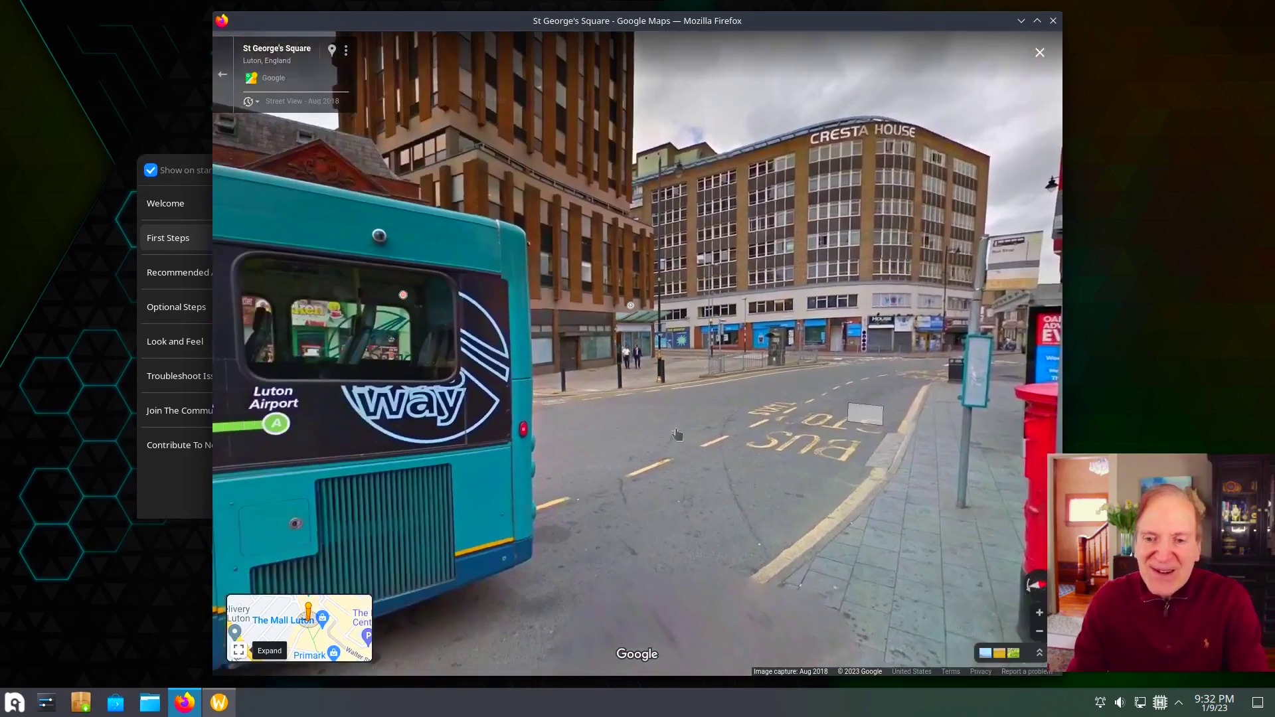
{"action": "key", "text": "Left"}
{"action": "key", "text": "Left"}
{"action": "key", "text": "Left"}
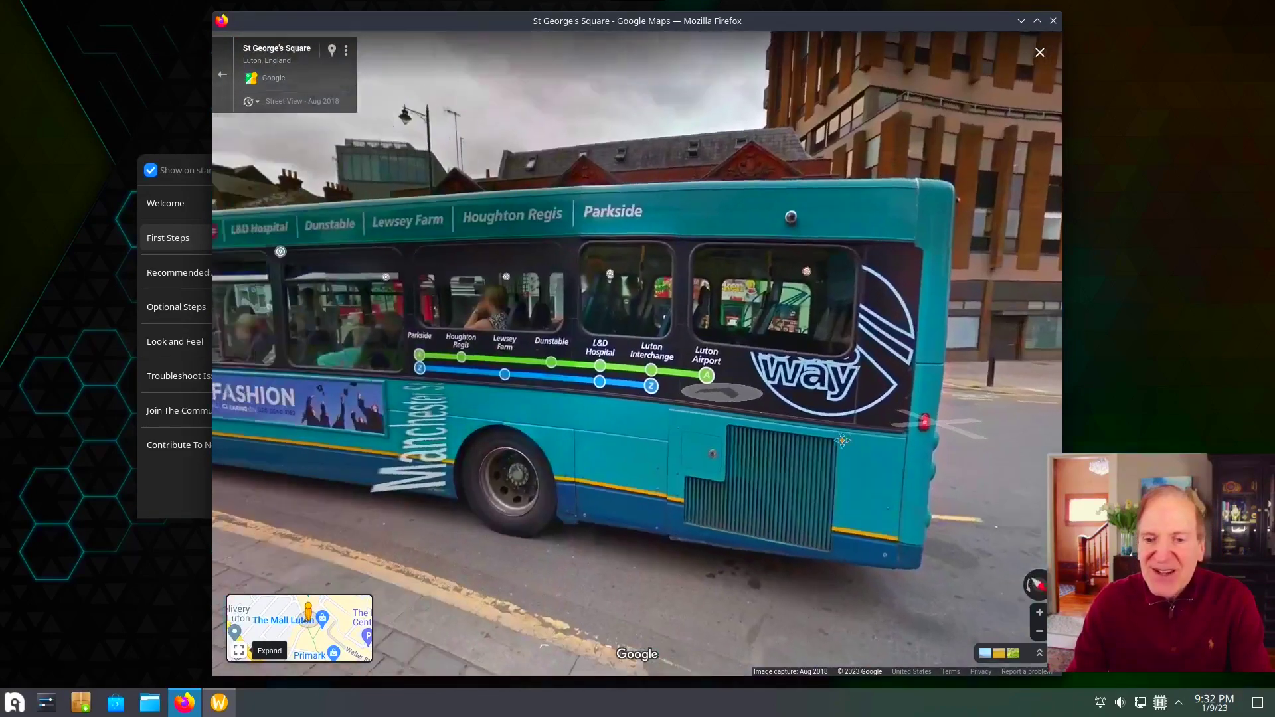
{"action": "key", "text": "Left"}
{"action": "key", "text": "Left"}
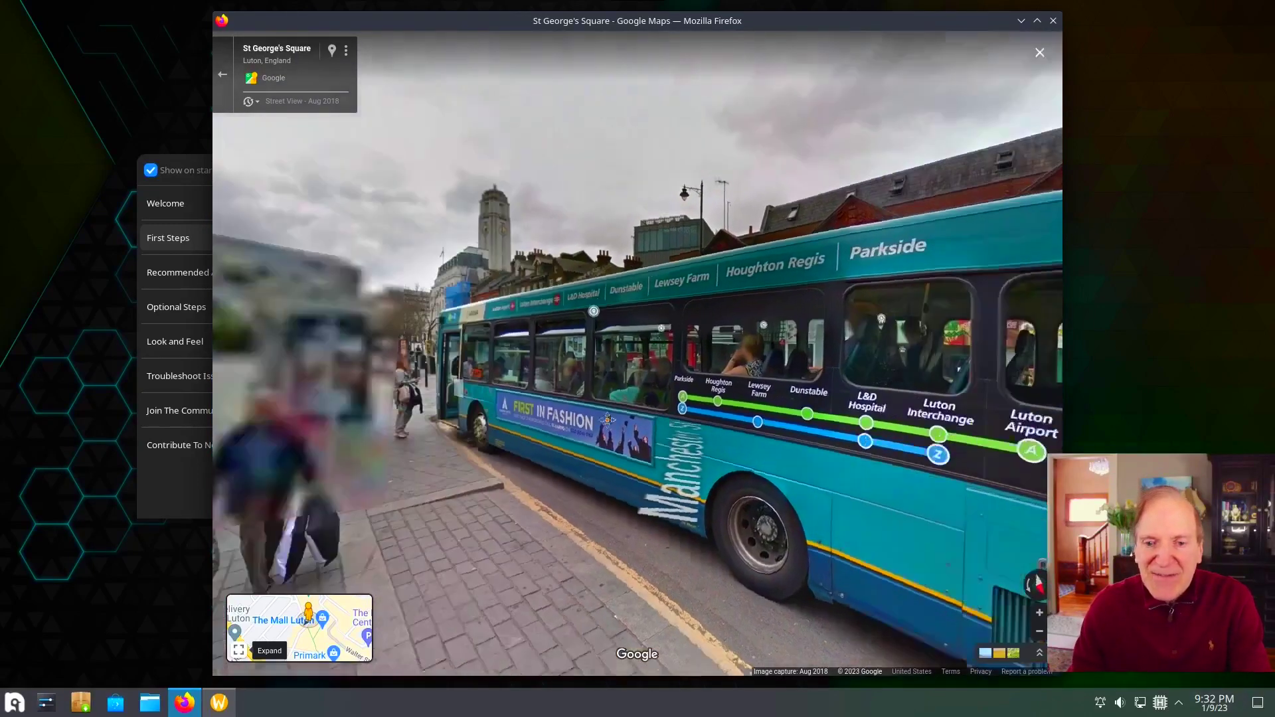
{"action": "left_click_drag", "start_coordinate": [547, 431], "coordinate": [547, 450]}
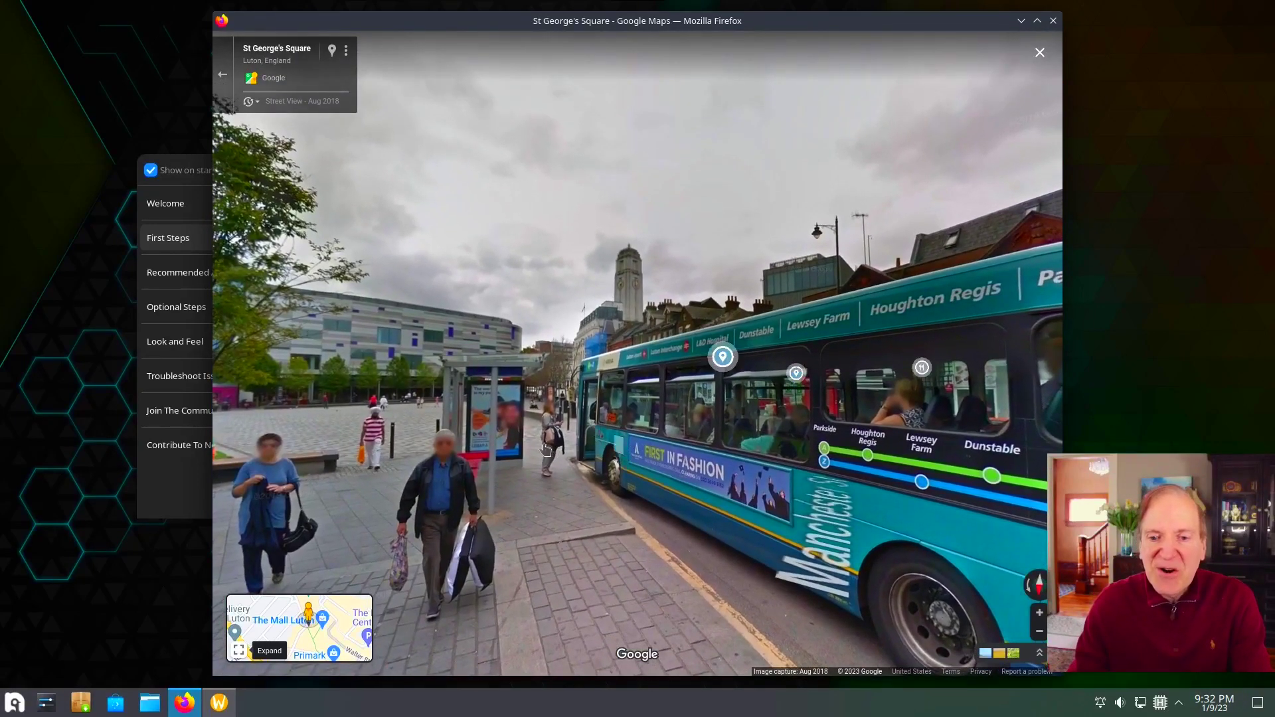
Return via 9 Manchester St to Gordon St and open the Fireaway Pizza place details.
{"action": "left_click", "coordinate": [539, 439]}
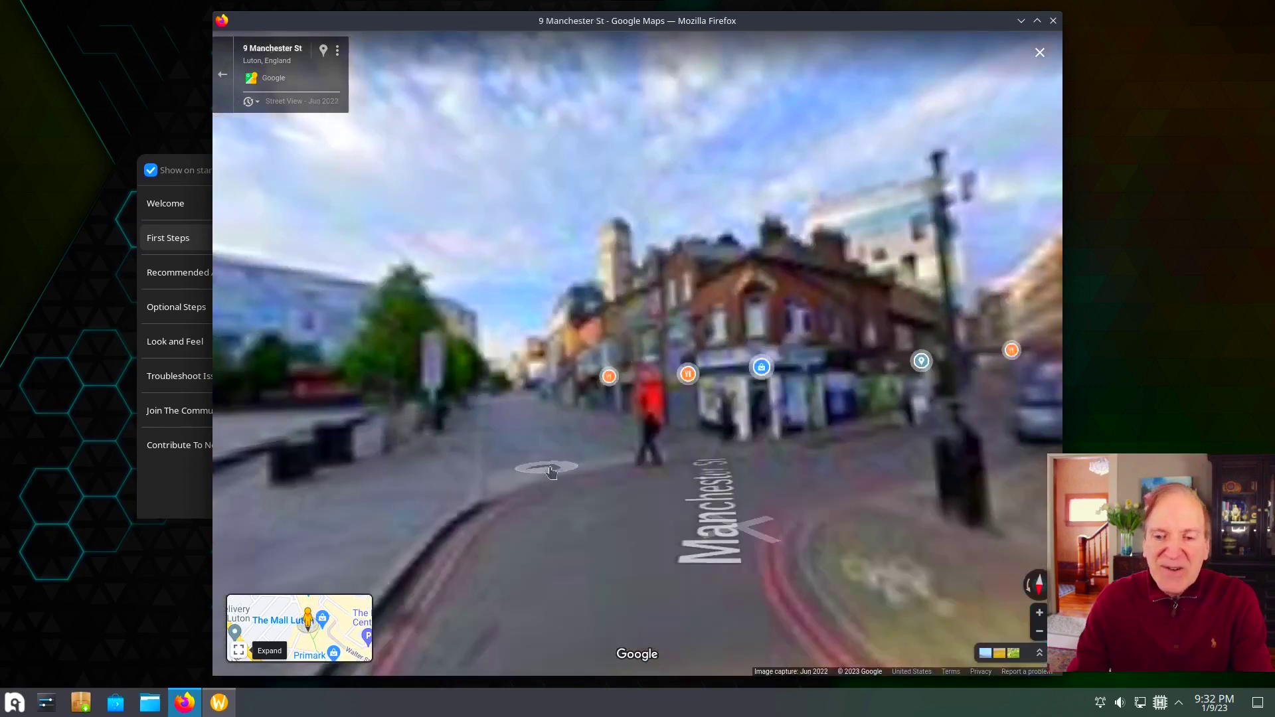
{"action": "left_click", "coordinate": [627, 513]}
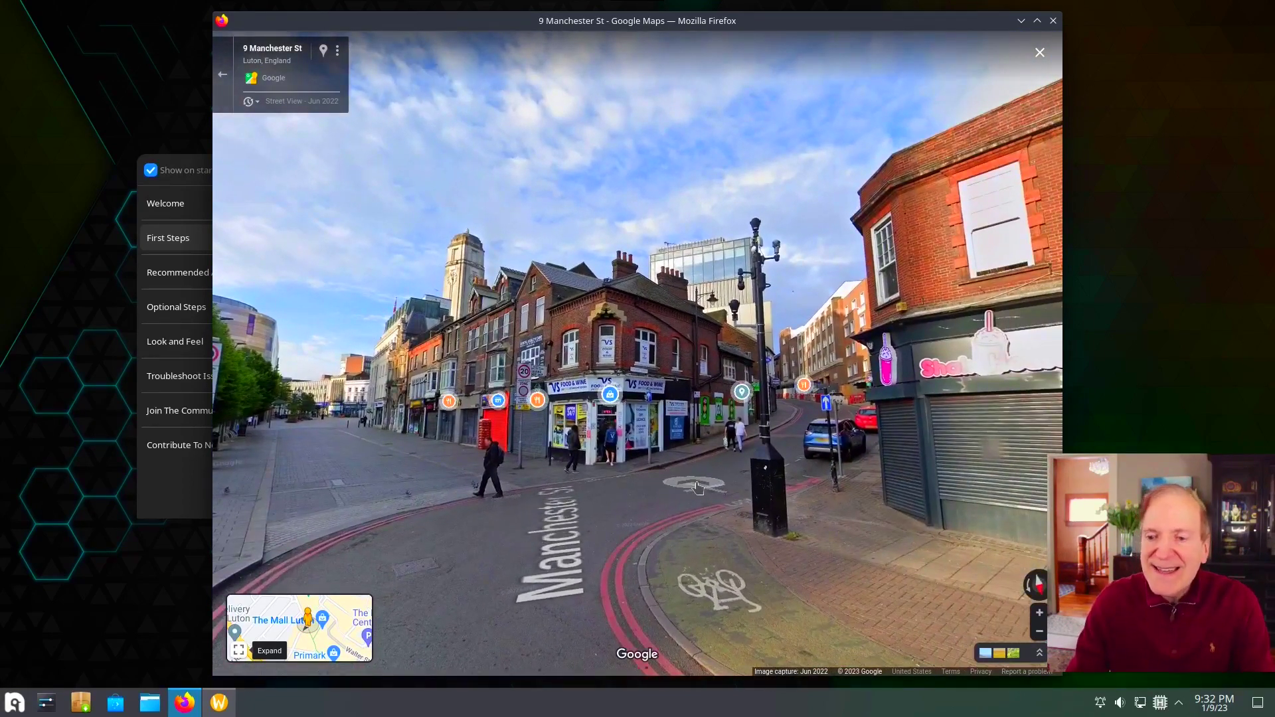
{"action": "left_click", "coordinate": [698, 488]}
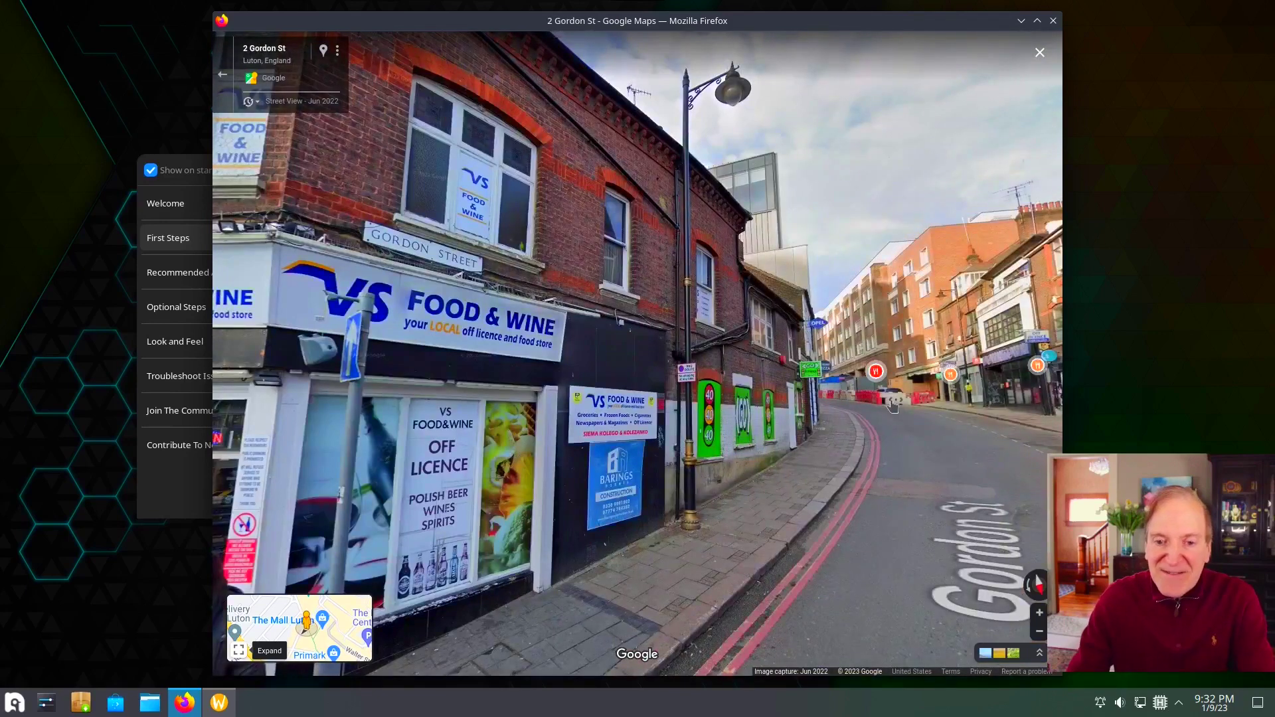
{"action": "left_click", "coordinate": [890, 406]}
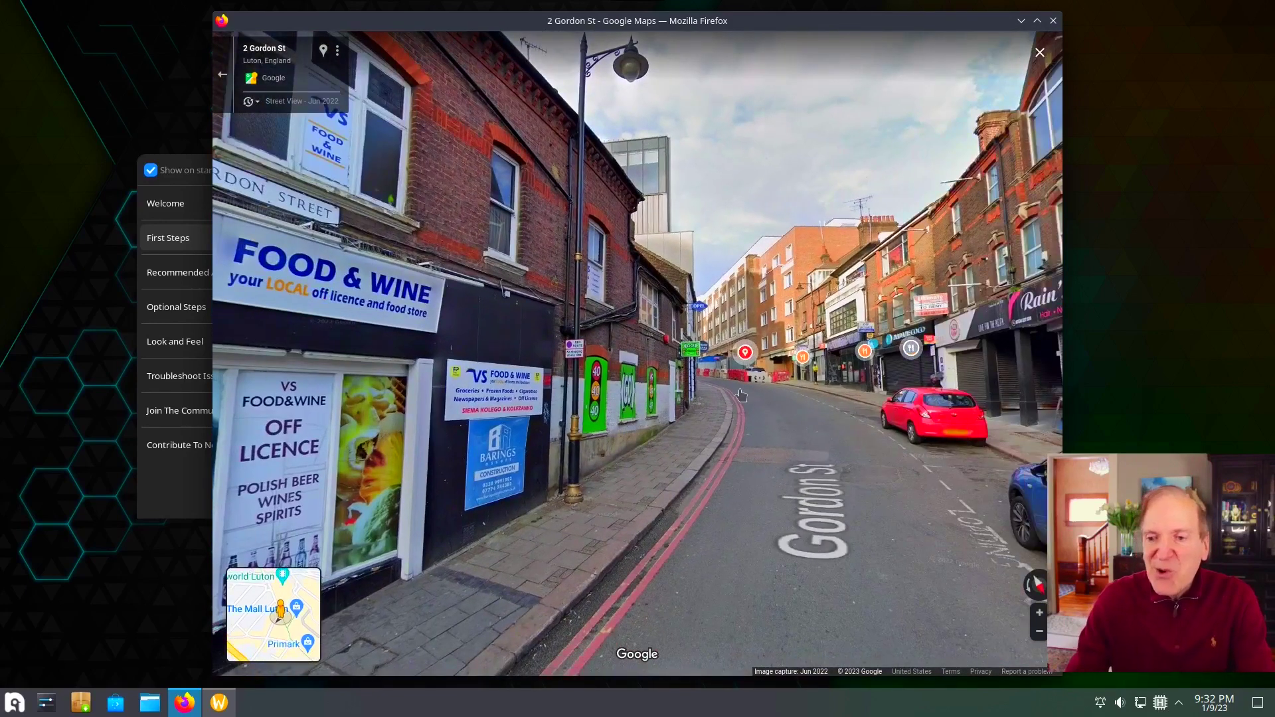
{"action": "left_click", "coordinate": [745, 352]}
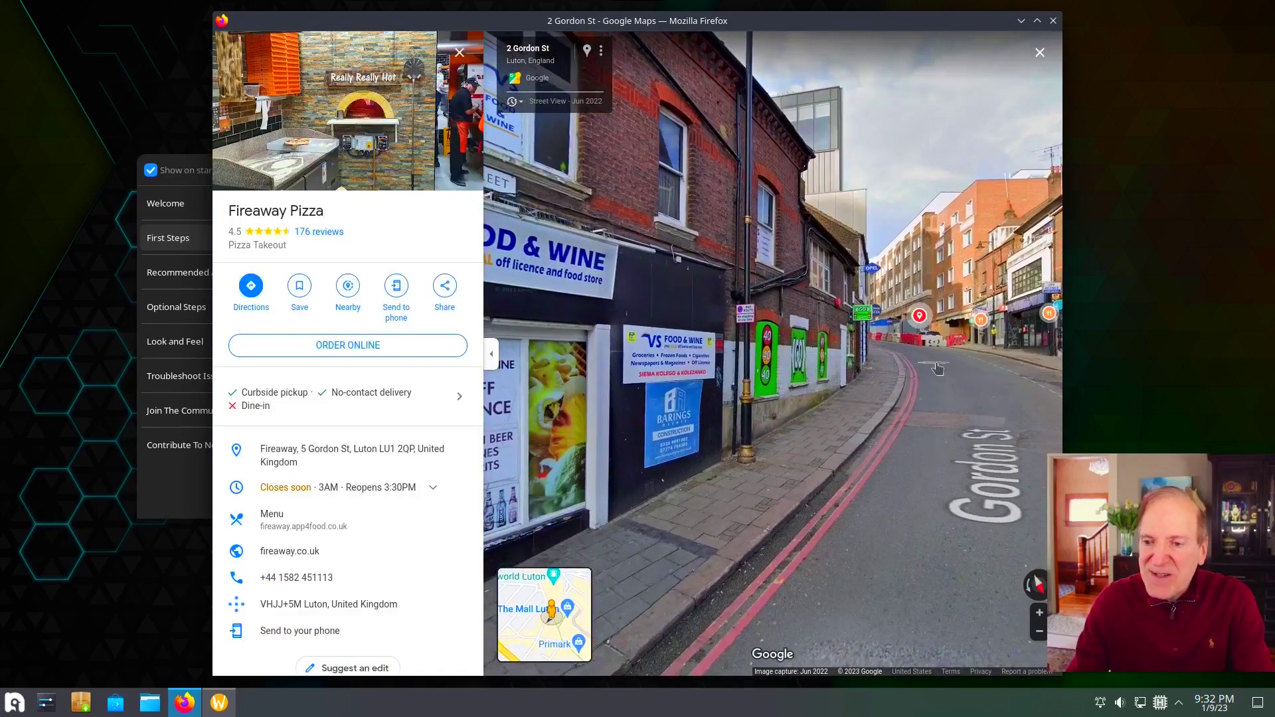
Walk Street View along Gordon St up to the THORNES corner.
{"action": "left_click", "coordinate": [935, 369]}
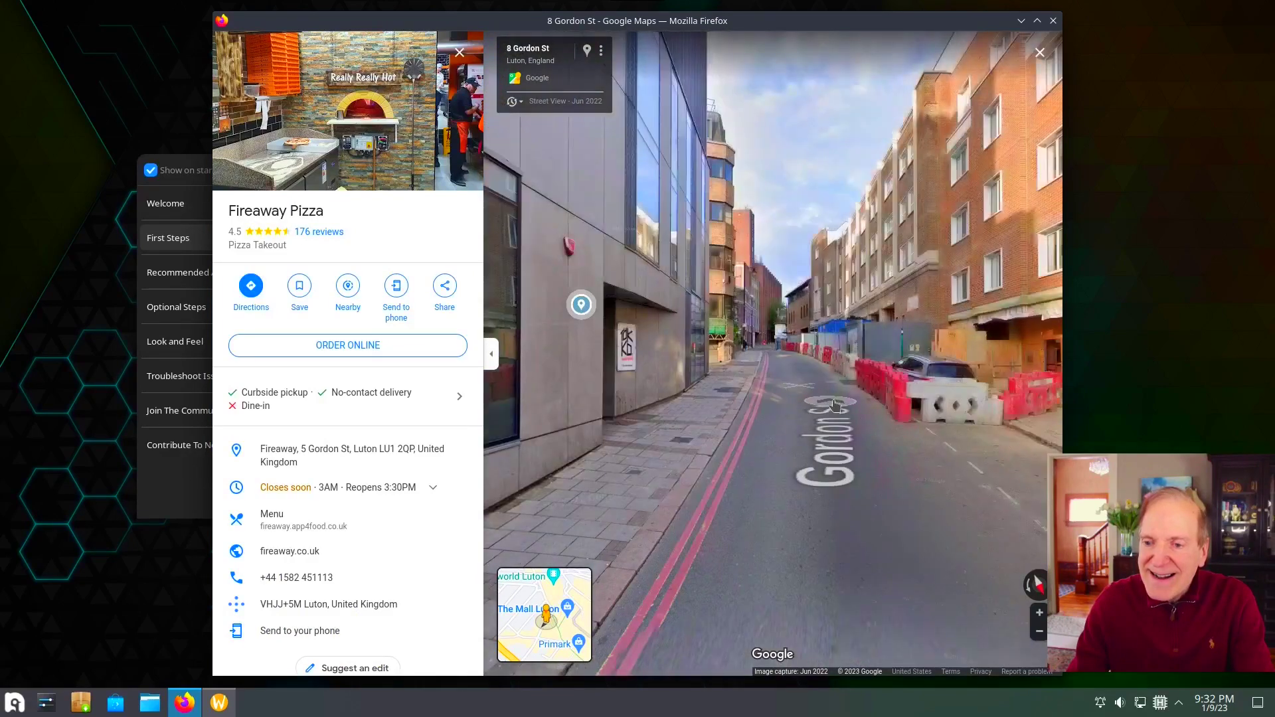
{"action": "left_click", "coordinate": [843, 407]}
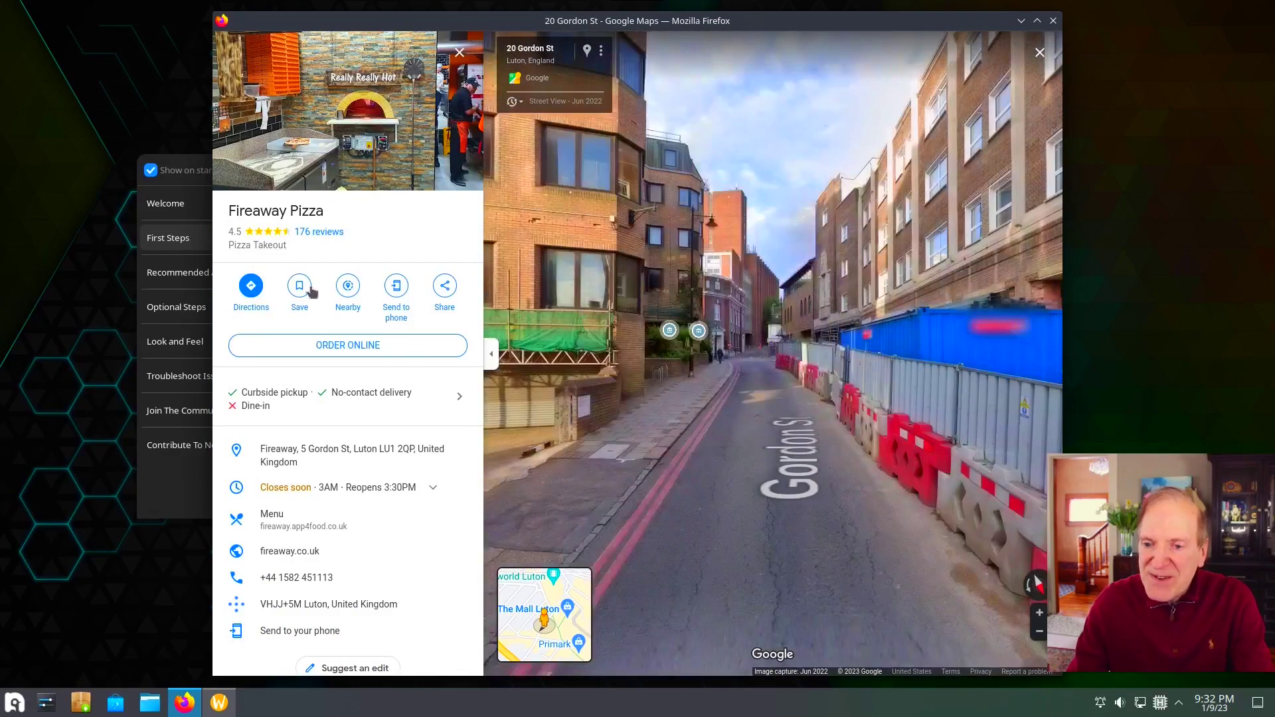
{"action": "left_click", "coordinate": [780, 377]}
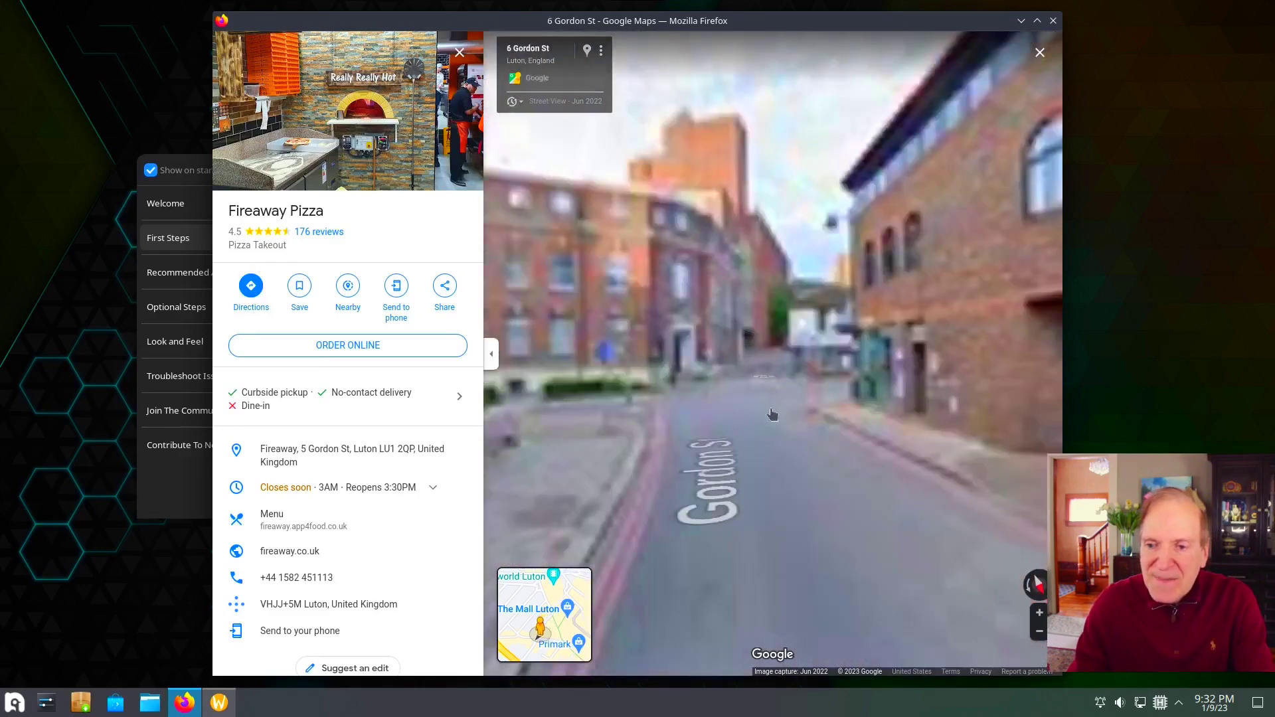
{"action": "left_click_drag", "start_coordinate": [679, 426], "coordinate": [936, 439]}
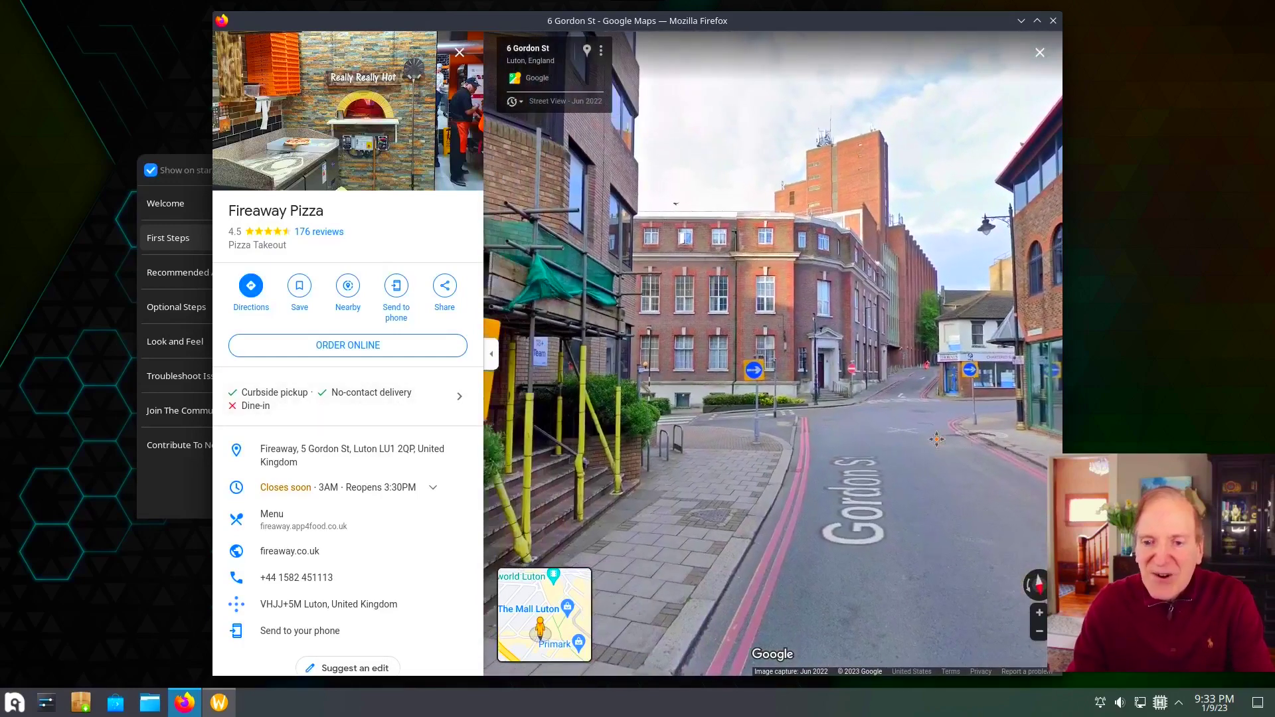
{"action": "left_click", "coordinate": [892, 446]}
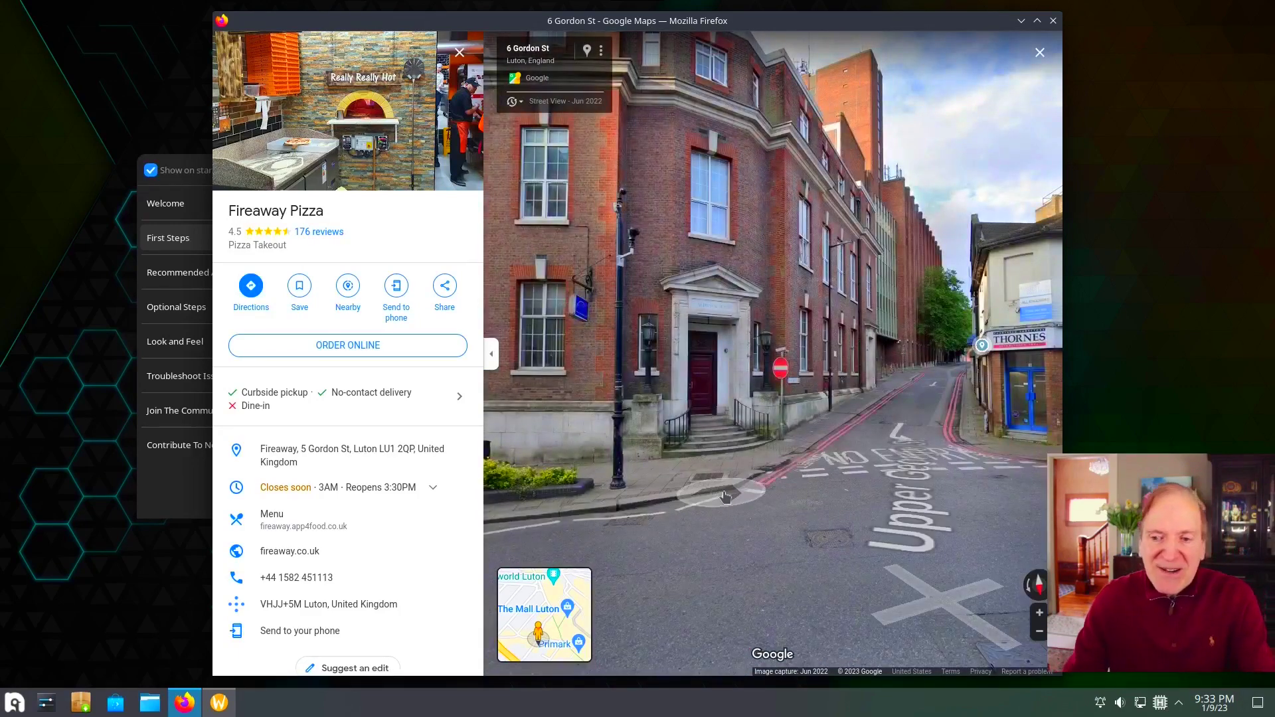
{"action": "left_click", "coordinate": [671, 492]}
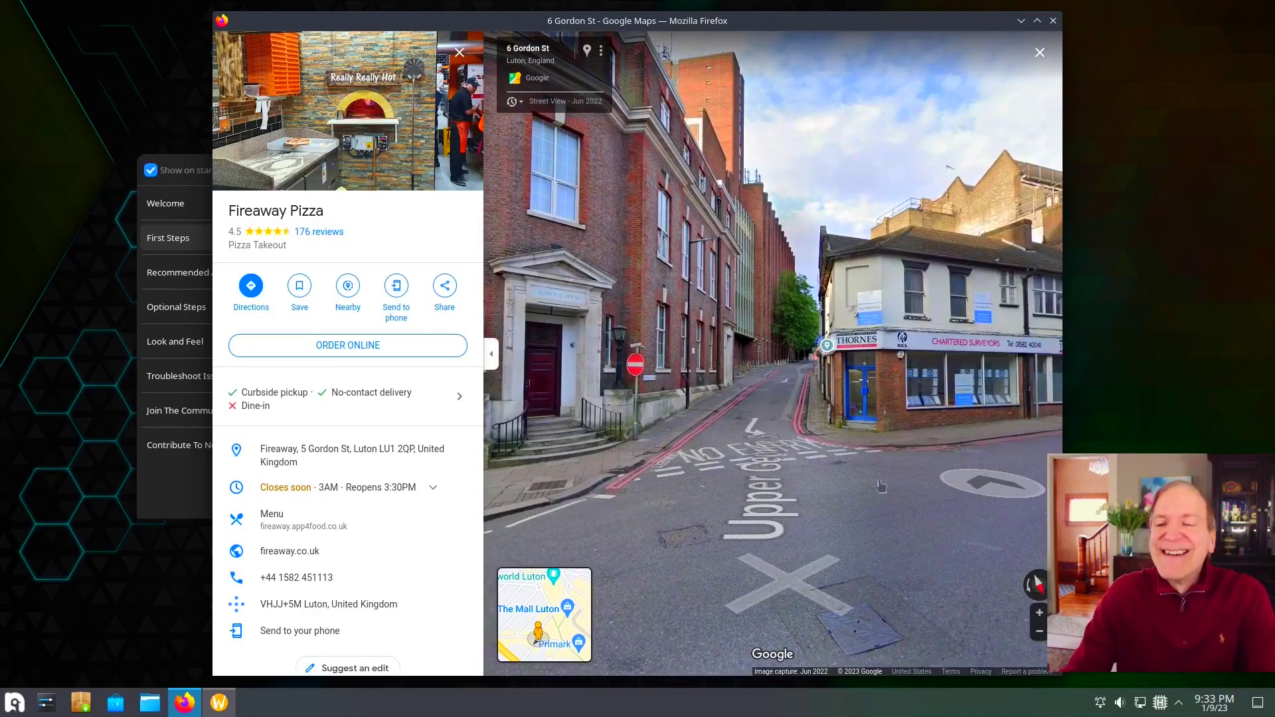
{"action": "left_click", "coordinate": [727, 472]}
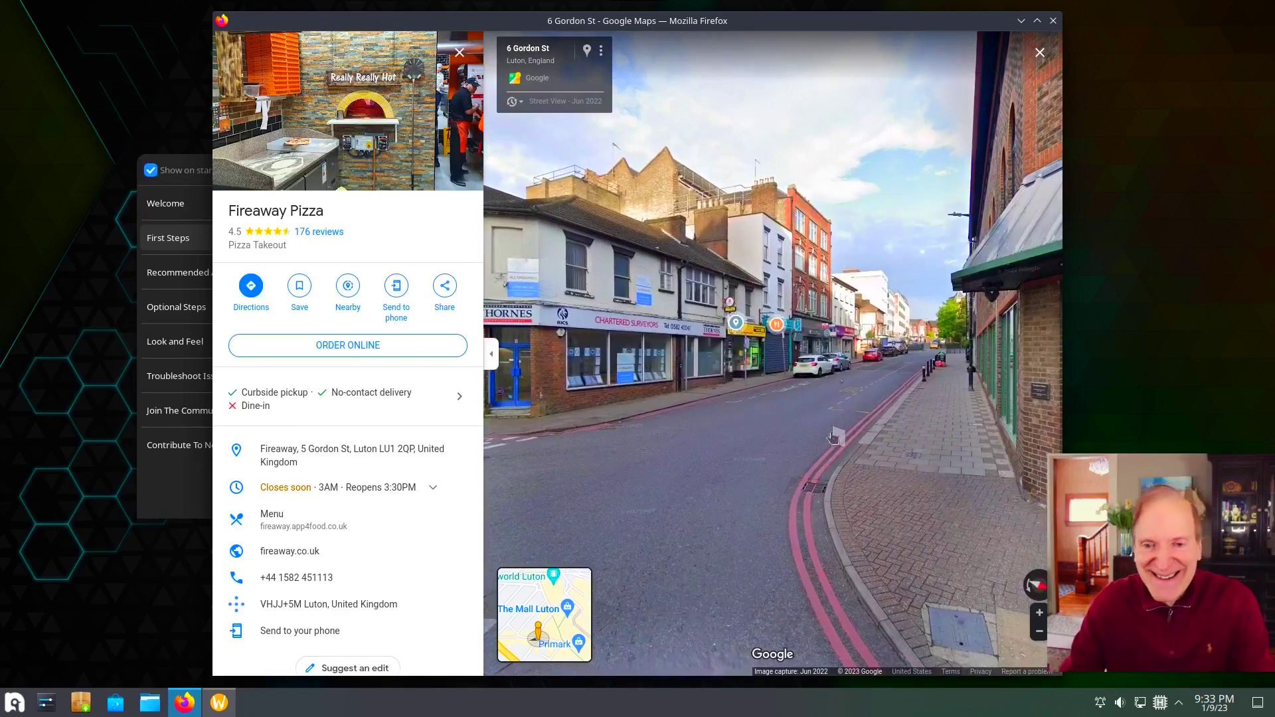
Look around the corner, move to 9 Upper George St, then close the Google Maps window.
{"action": "left_click_drag", "start_coordinate": [703, 436], "coordinate": [522, 412]}
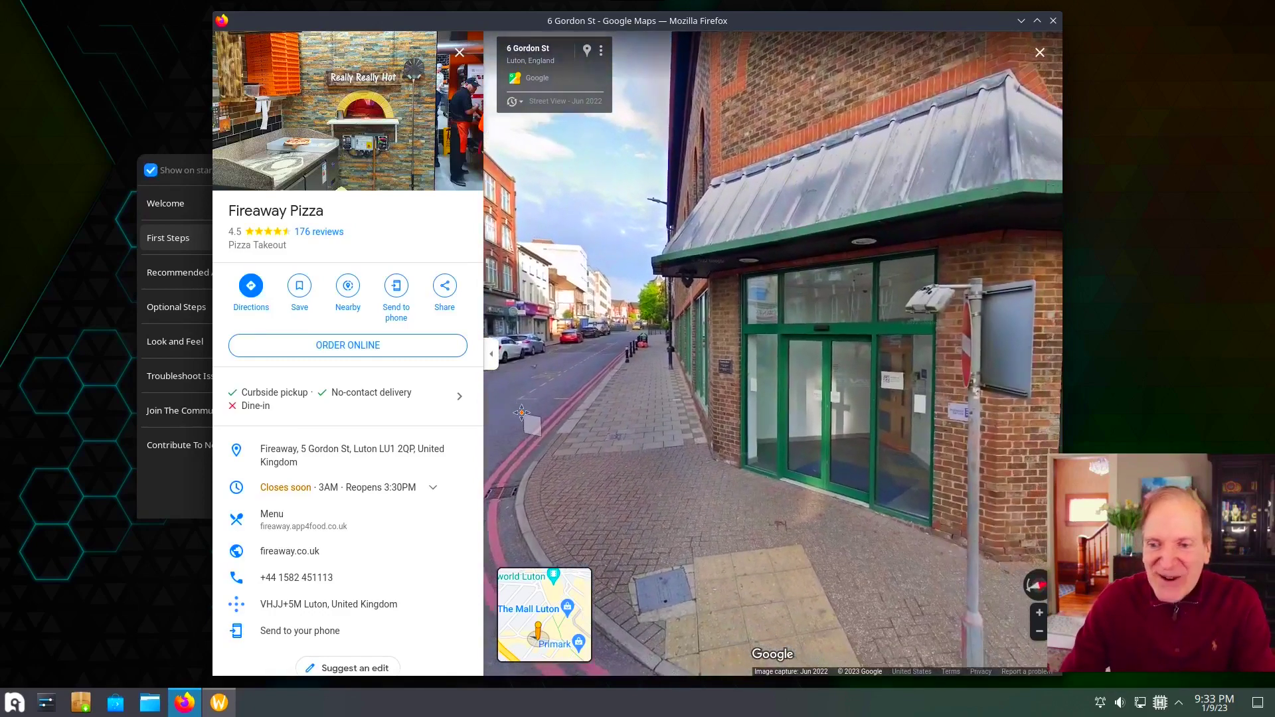
{"action": "left_click_drag", "start_coordinate": [674, 384], "coordinate": [1062, 381]}
{"action": "key", "text": "Left"}
{"action": "key", "text": "Left"}
{"action": "key", "text": "Left"}
{"action": "key", "text": "Left"}
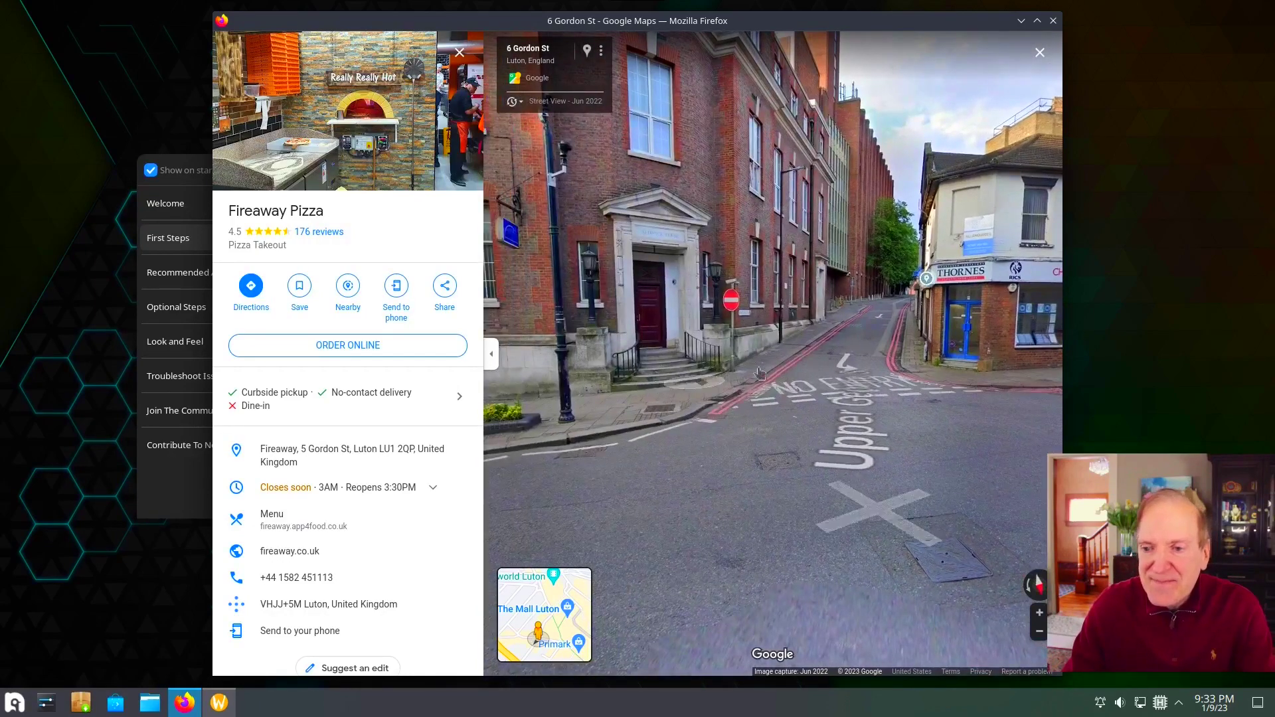
{"action": "left_click_drag", "start_coordinate": [770, 364], "coordinate": [1010, 388]}
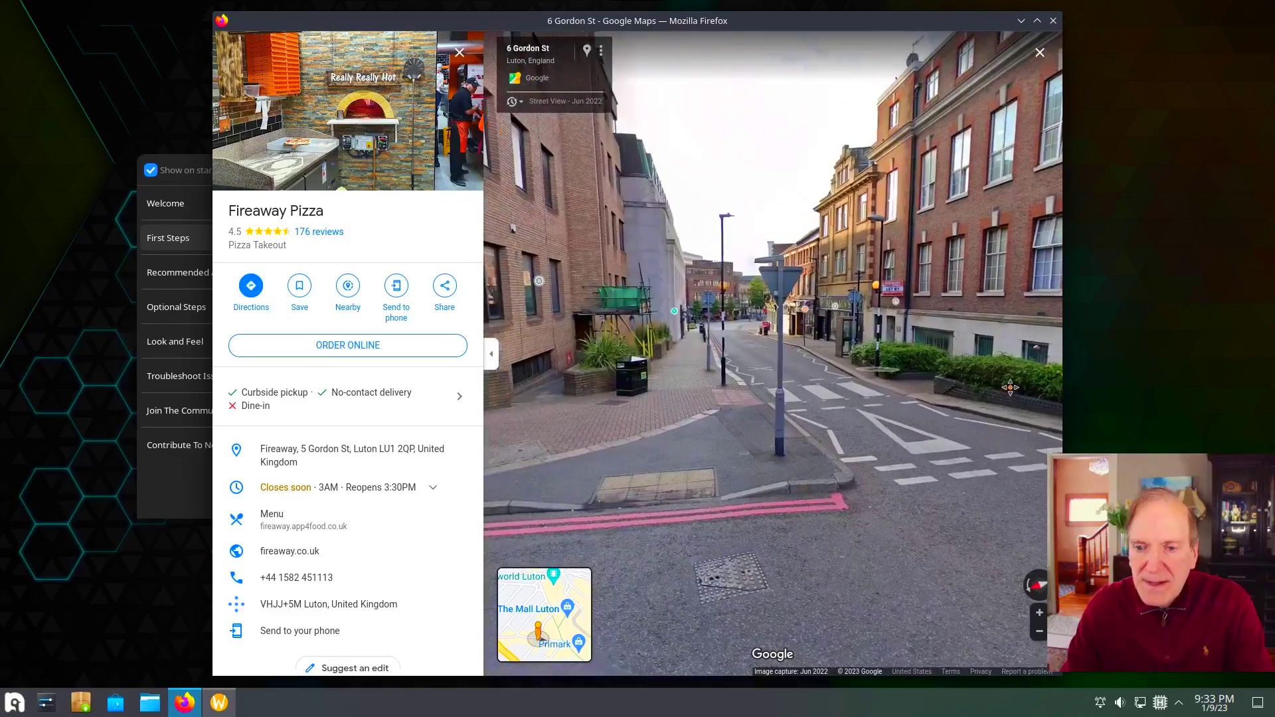
{"action": "left_click_drag", "start_coordinate": [661, 404], "coordinate": [961, 399]}
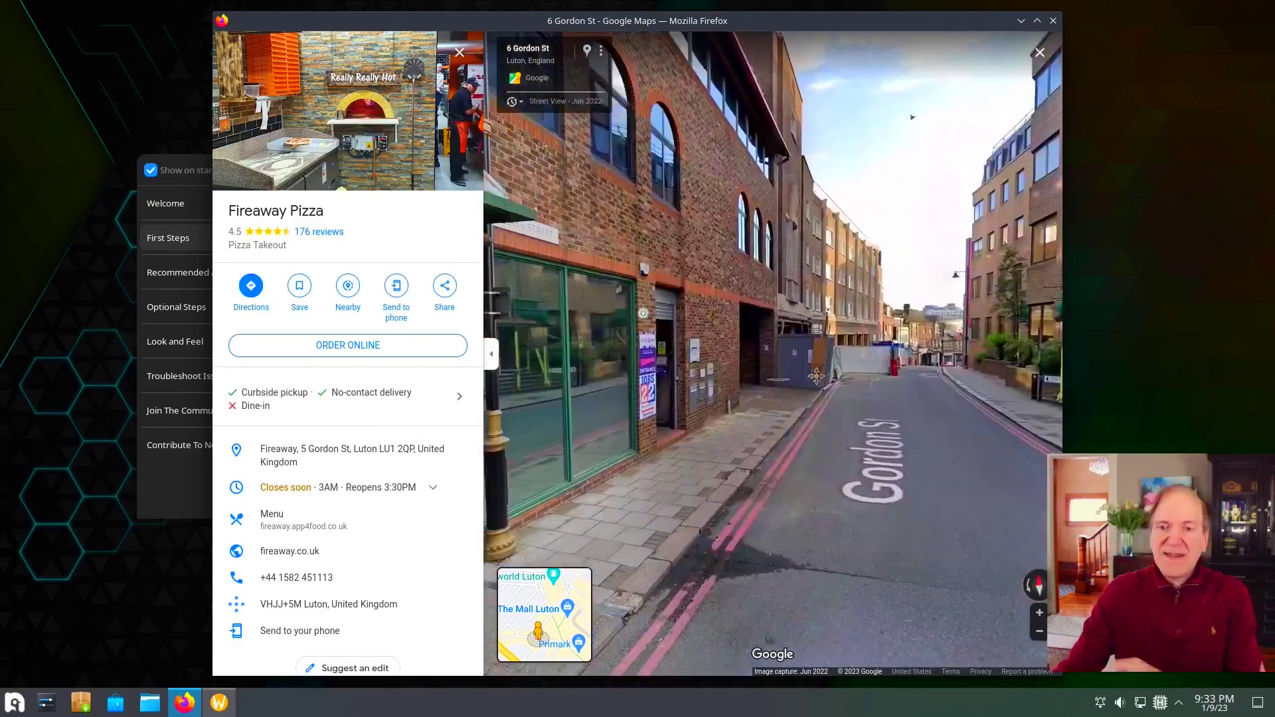
{"action": "left_click_drag", "start_coordinate": [817, 376], "coordinate": [931, 409]}
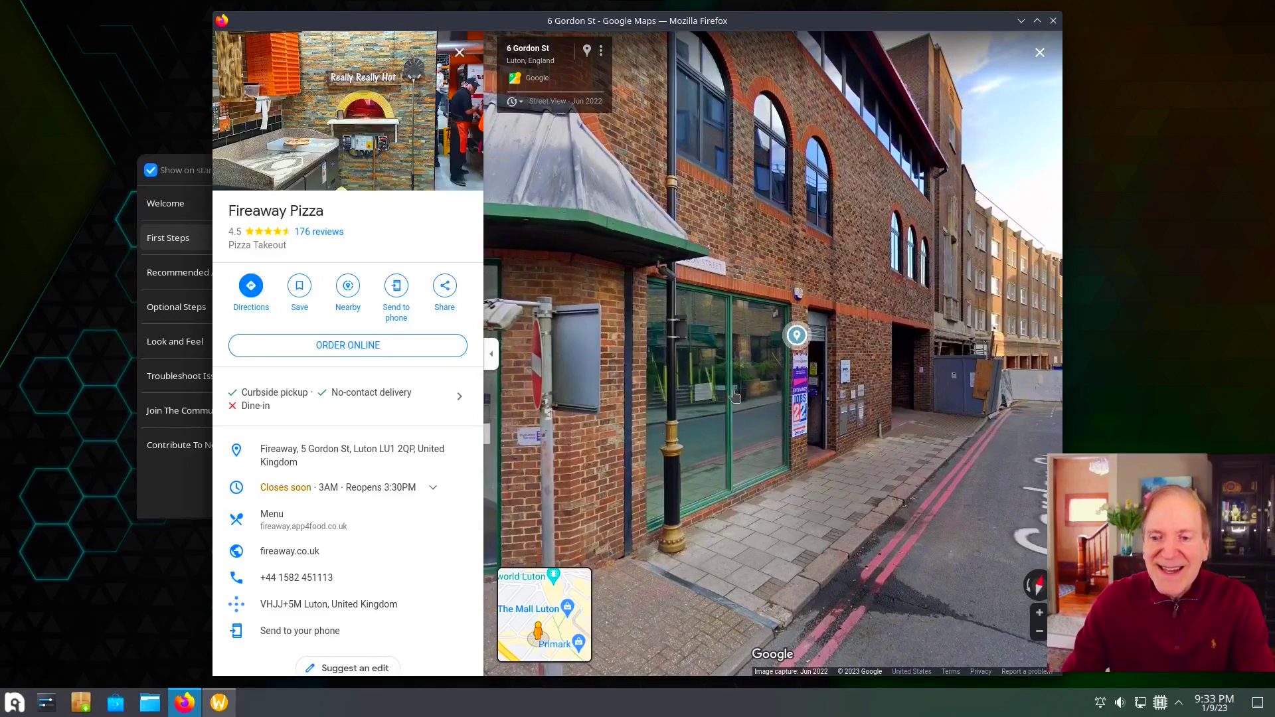
{"action": "left_click", "coordinate": [797, 335]}
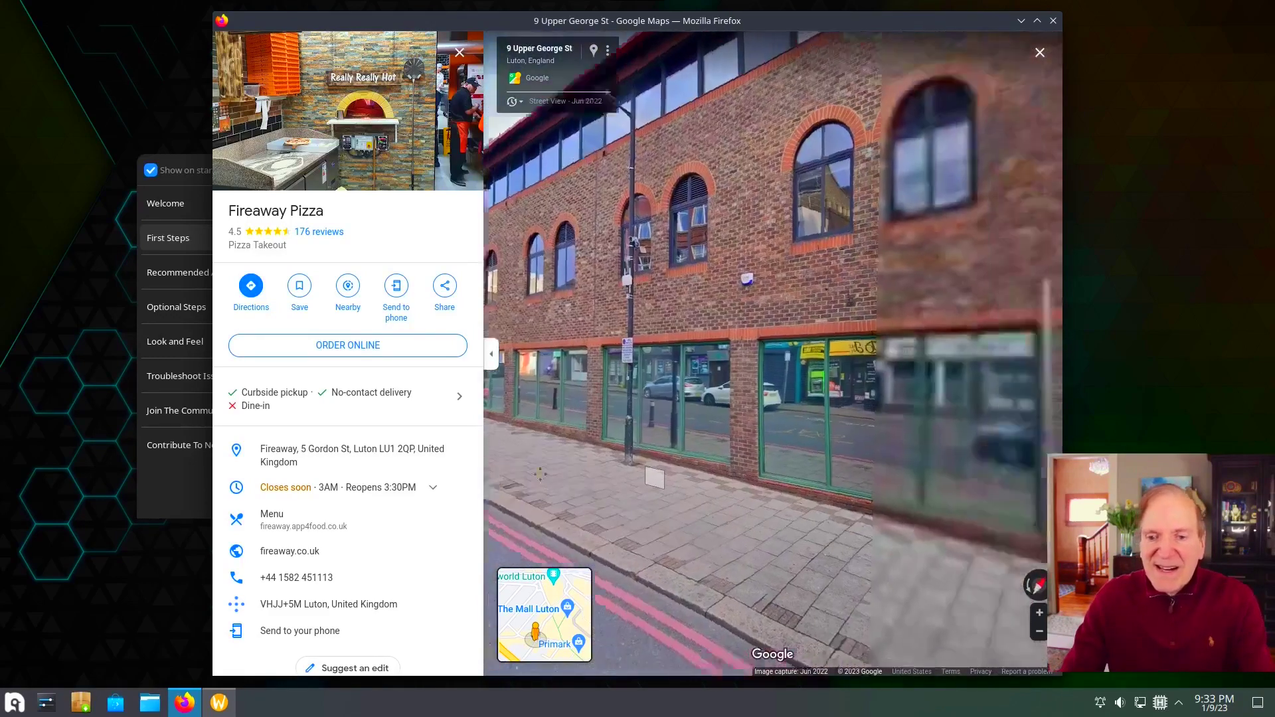
{"action": "left_click_drag", "start_coordinate": [747, 448], "coordinate": [728, 406]}
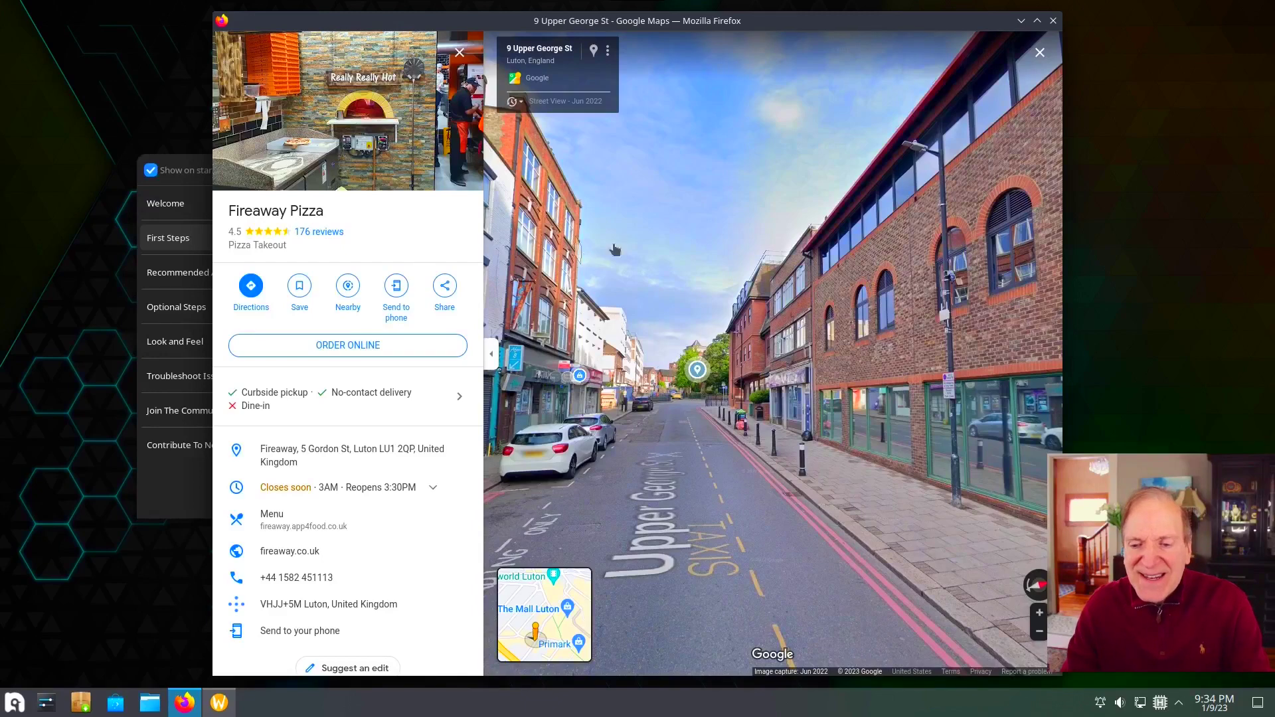
{"action": "left_click", "coordinate": [1055, 21]}
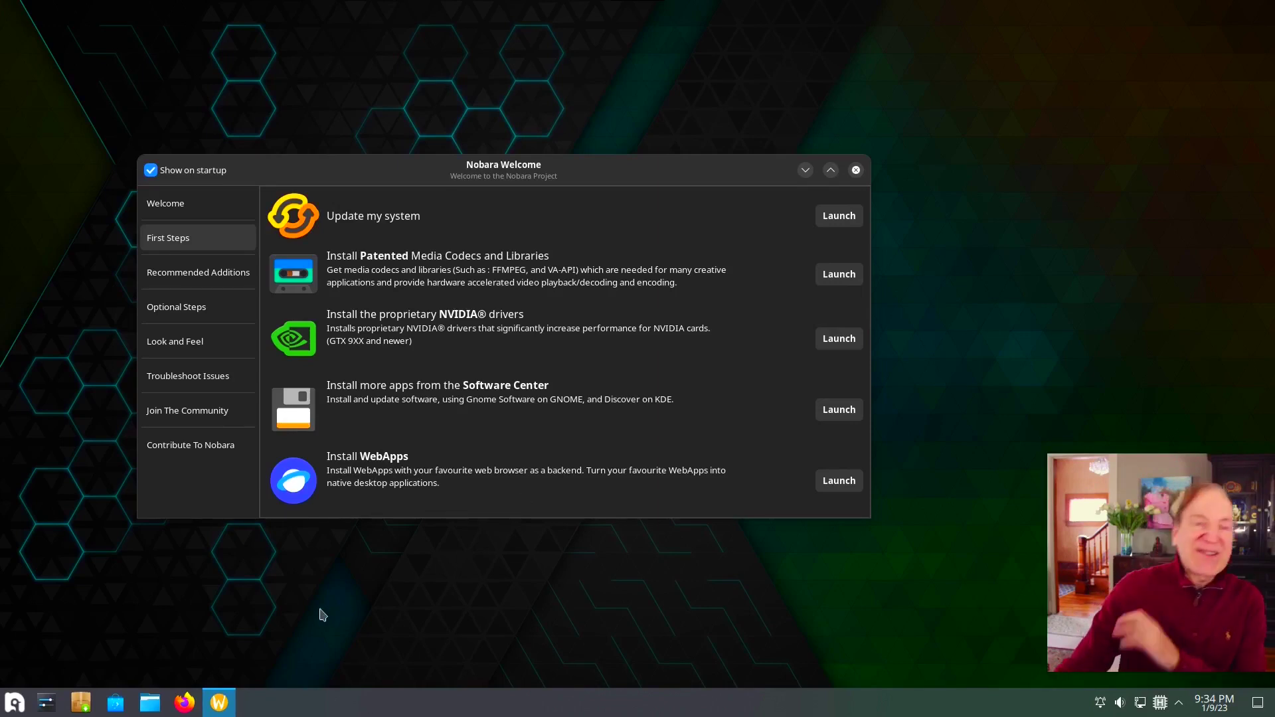
Show the launcher's Administration apps: dnfdragora, Firewall, Language and Nobara Package Manager.
{"action": "left_click", "coordinate": [14, 703]}
{"action": "mouse_move", "coordinate": [62, 358]}
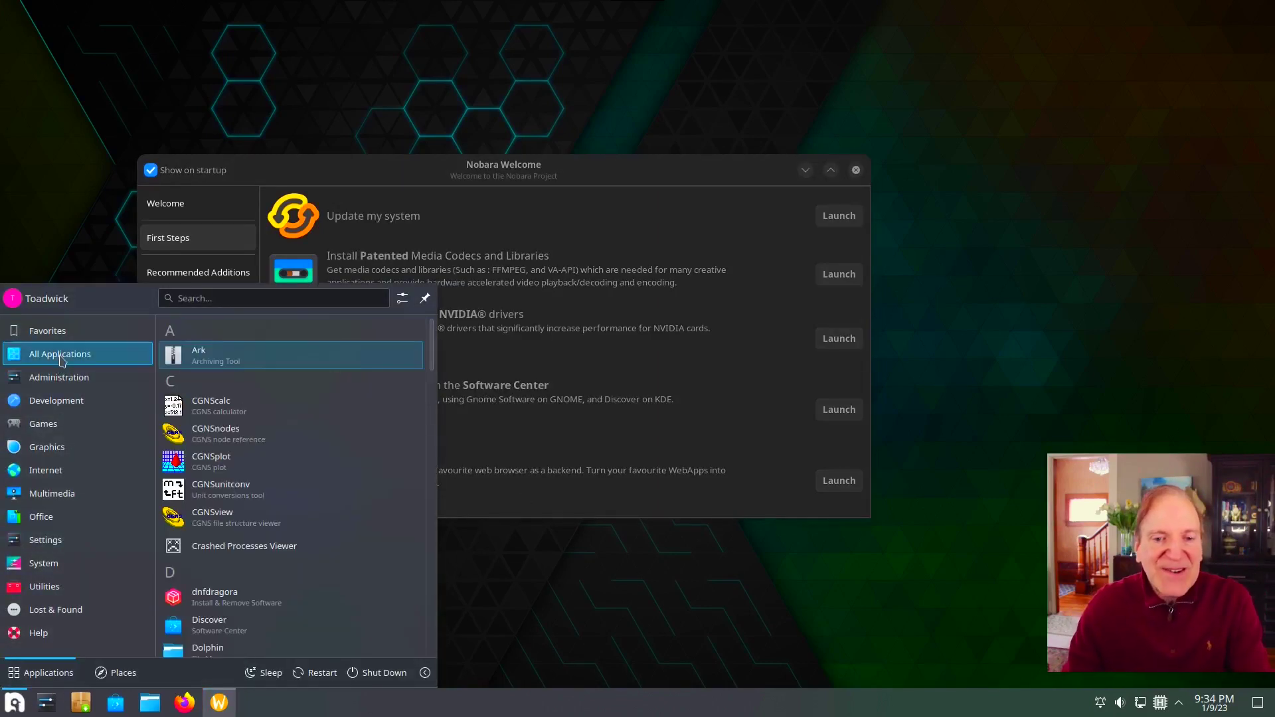
{"action": "mouse_move", "coordinate": [62, 385]}
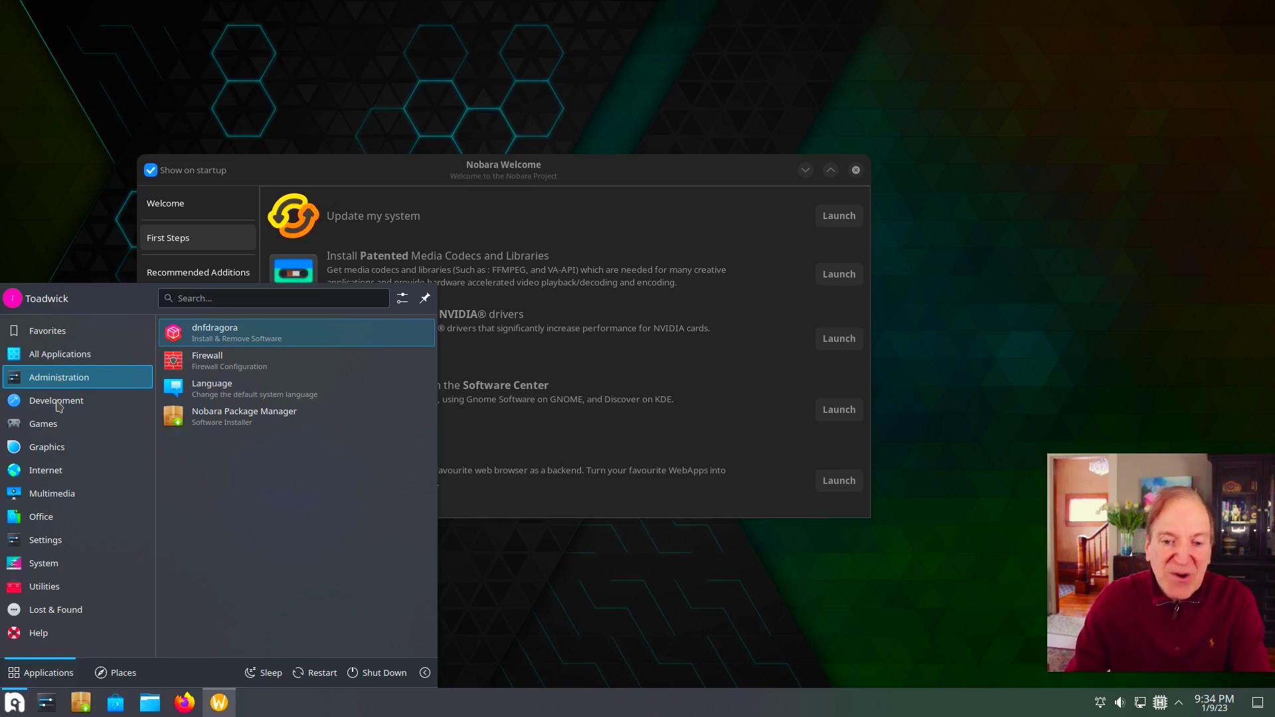
{"action": "mouse_move", "coordinate": [59, 407]}
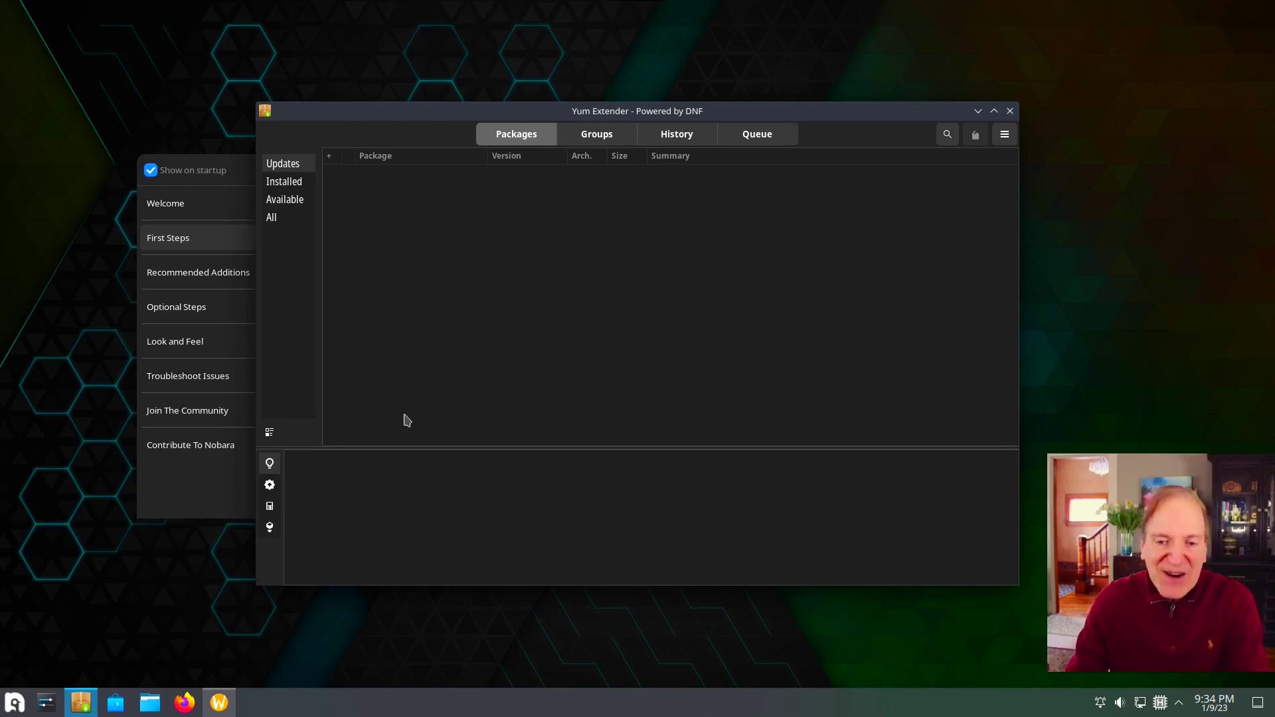
Close the dnfdragora package manager after seeing its empty Updates list.
{"action": "left_click", "coordinate": [1010, 112]}
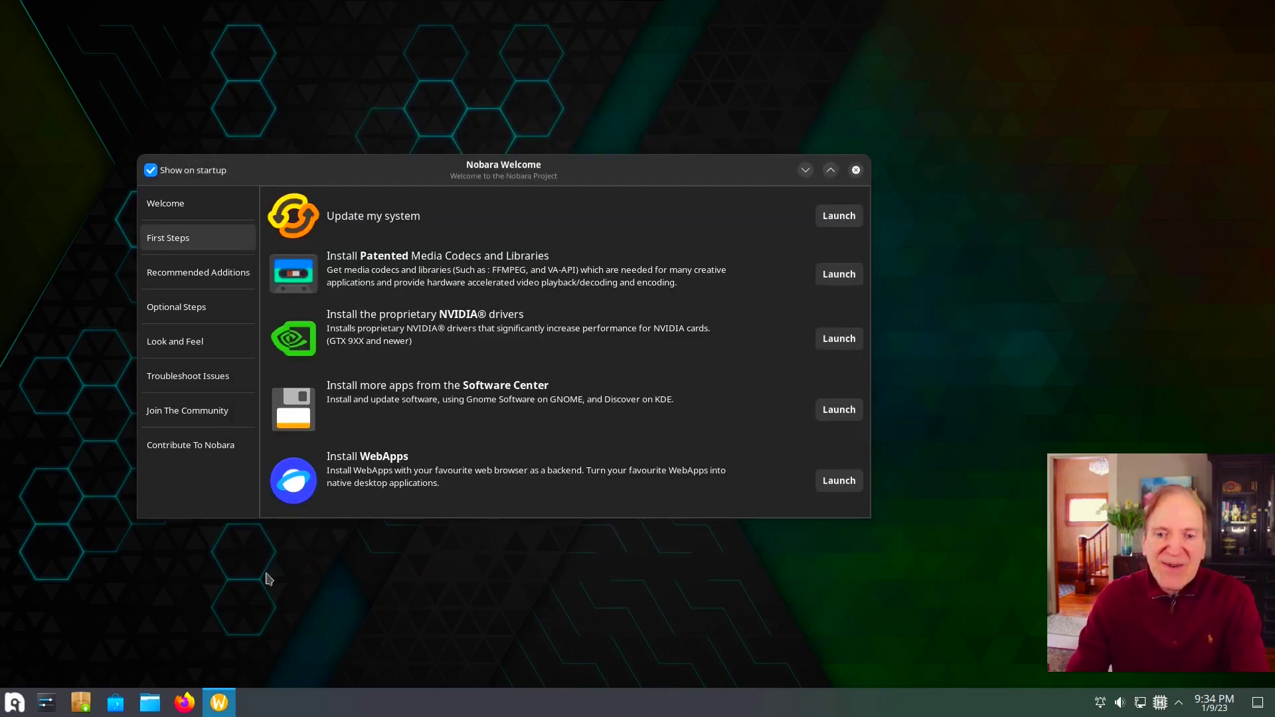
{"action": "left_click", "coordinate": [14, 703]}
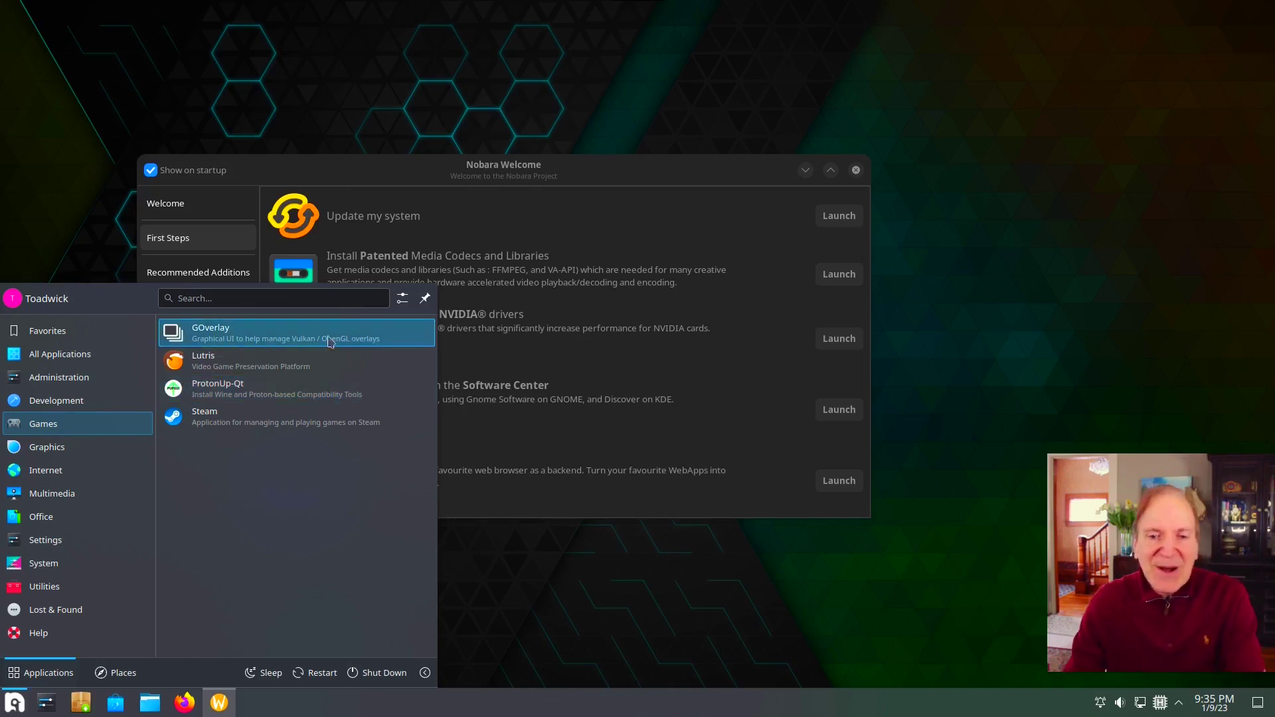
{"action": "mouse_move", "coordinate": [62, 450]}
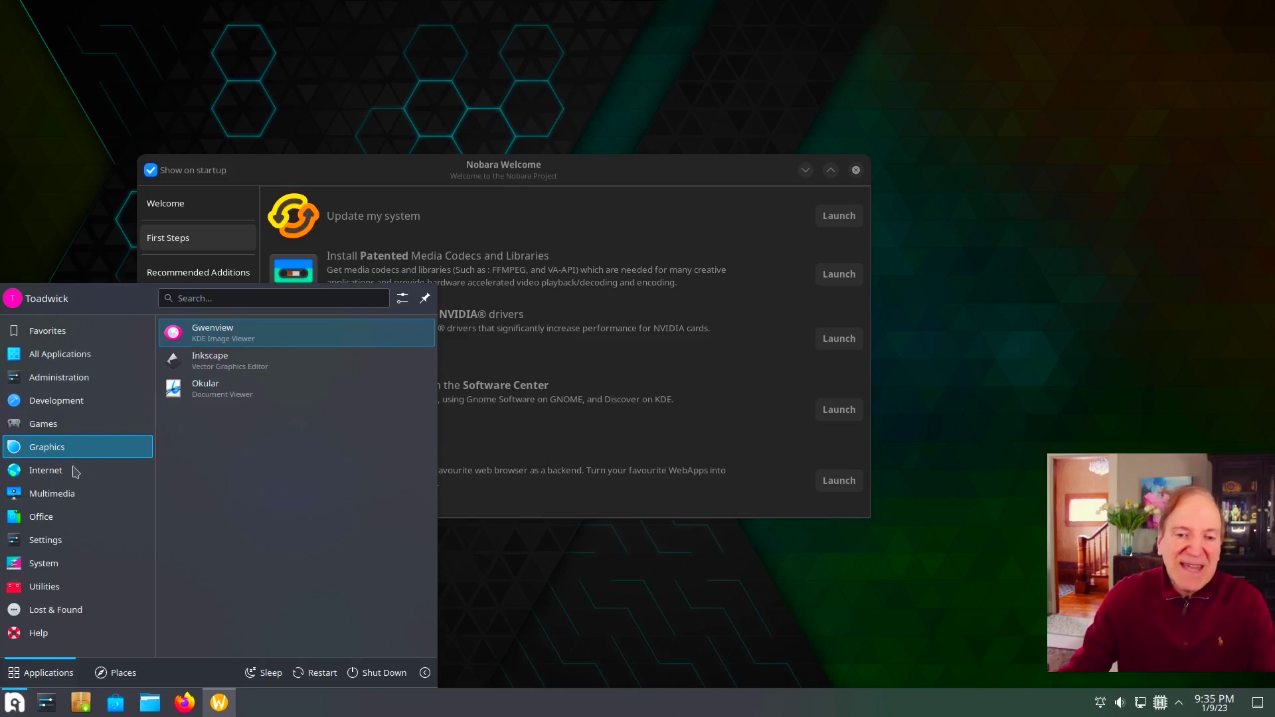
{"action": "mouse_move", "coordinate": [65, 477]}
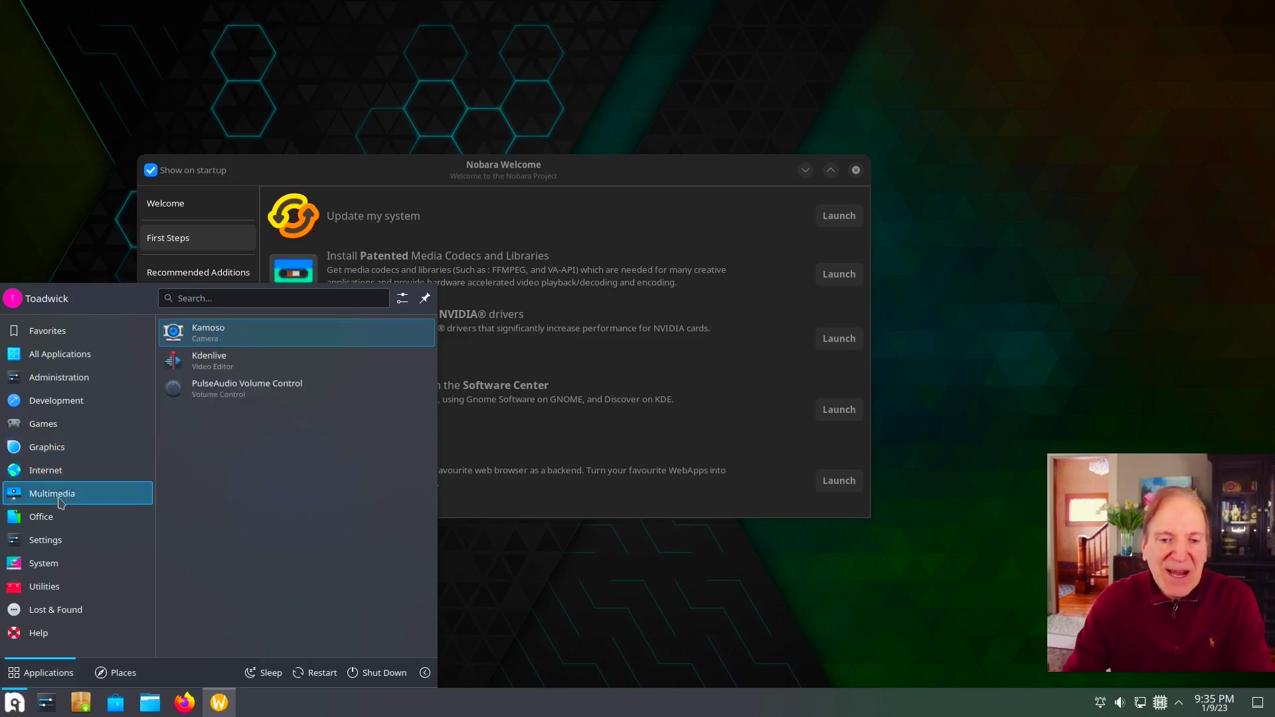
{"action": "mouse_move", "coordinate": [65, 524]}
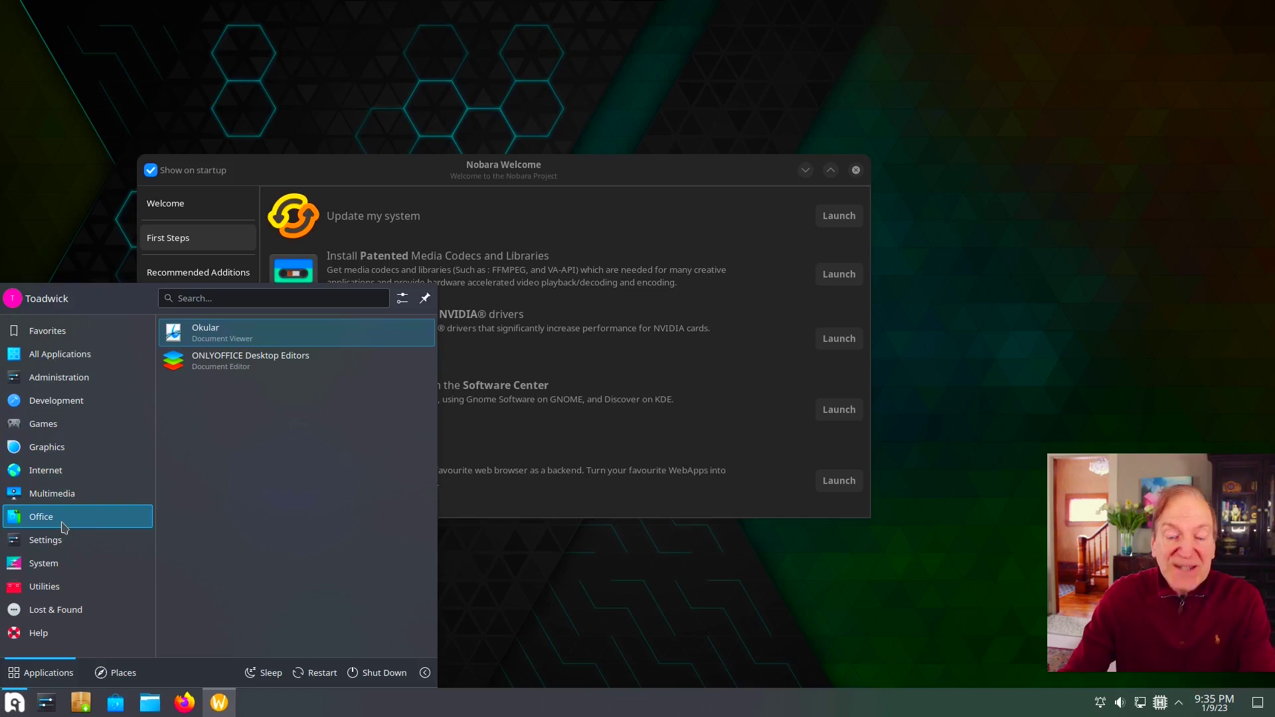
{"action": "mouse_move", "coordinate": [65, 541]}
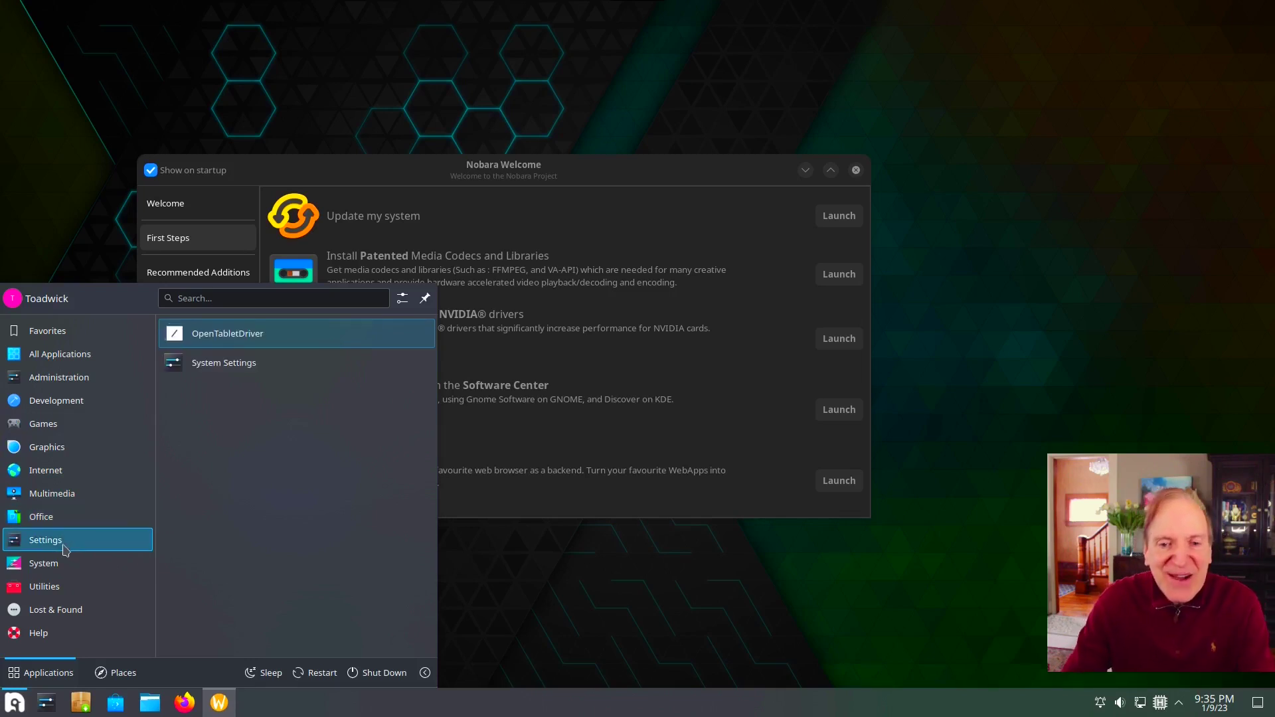
{"action": "mouse_move", "coordinate": [62, 569]}
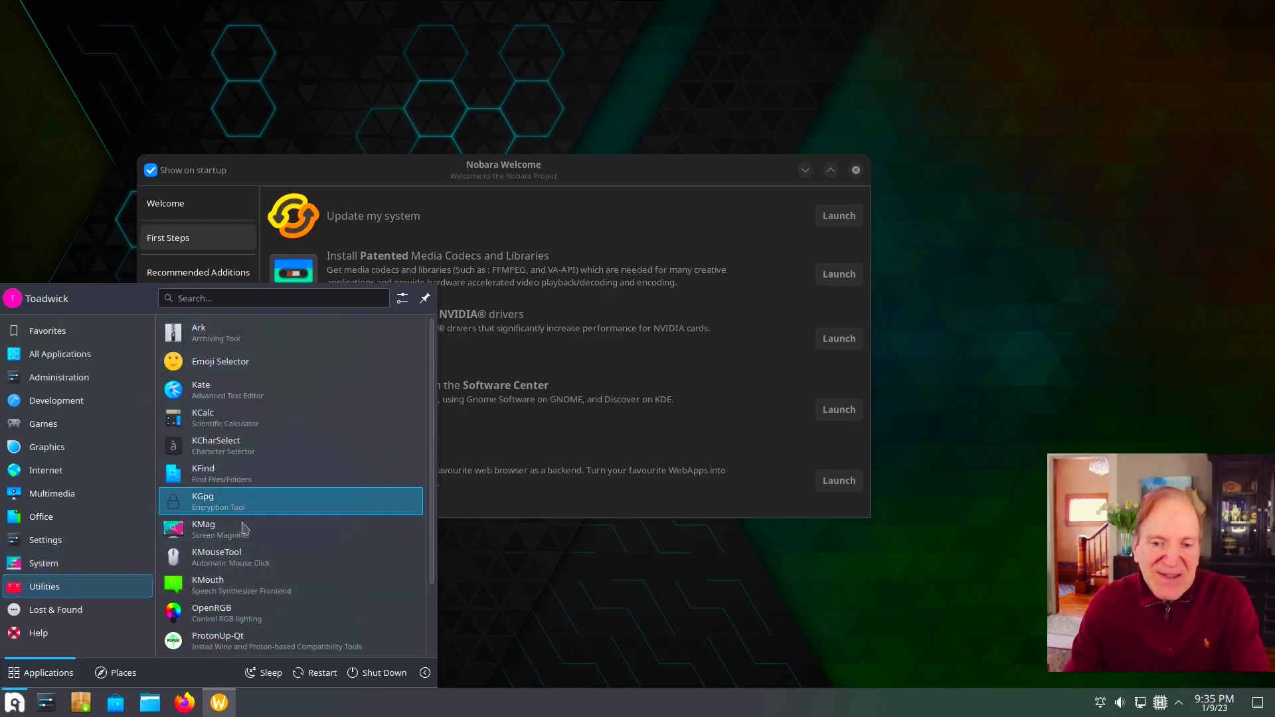
{"action": "scroll", "coordinate": [246, 561], "scroll_direction": "down", "scroll_amount": 2}
{"action": "scroll", "coordinate": [247, 569], "scroll_direction": "down", "scroll_amount": 1}
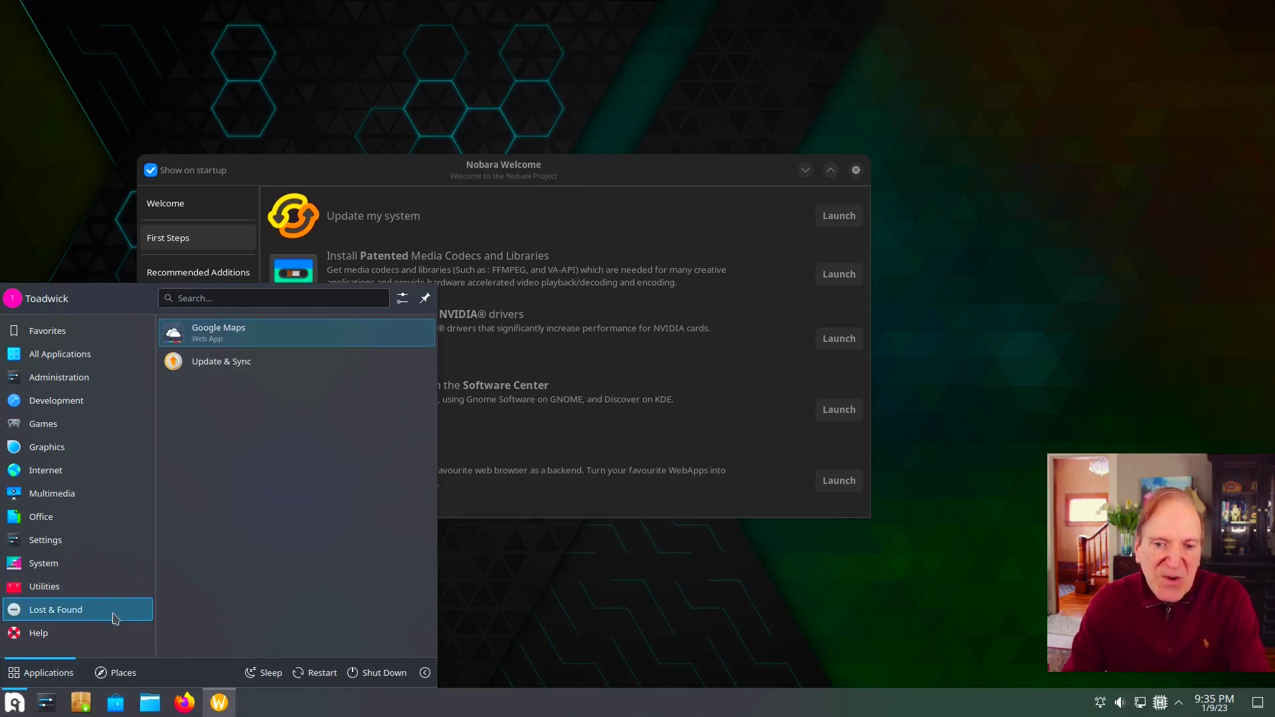
{"action": "mouse_move", "coordinate": [106, 633]}
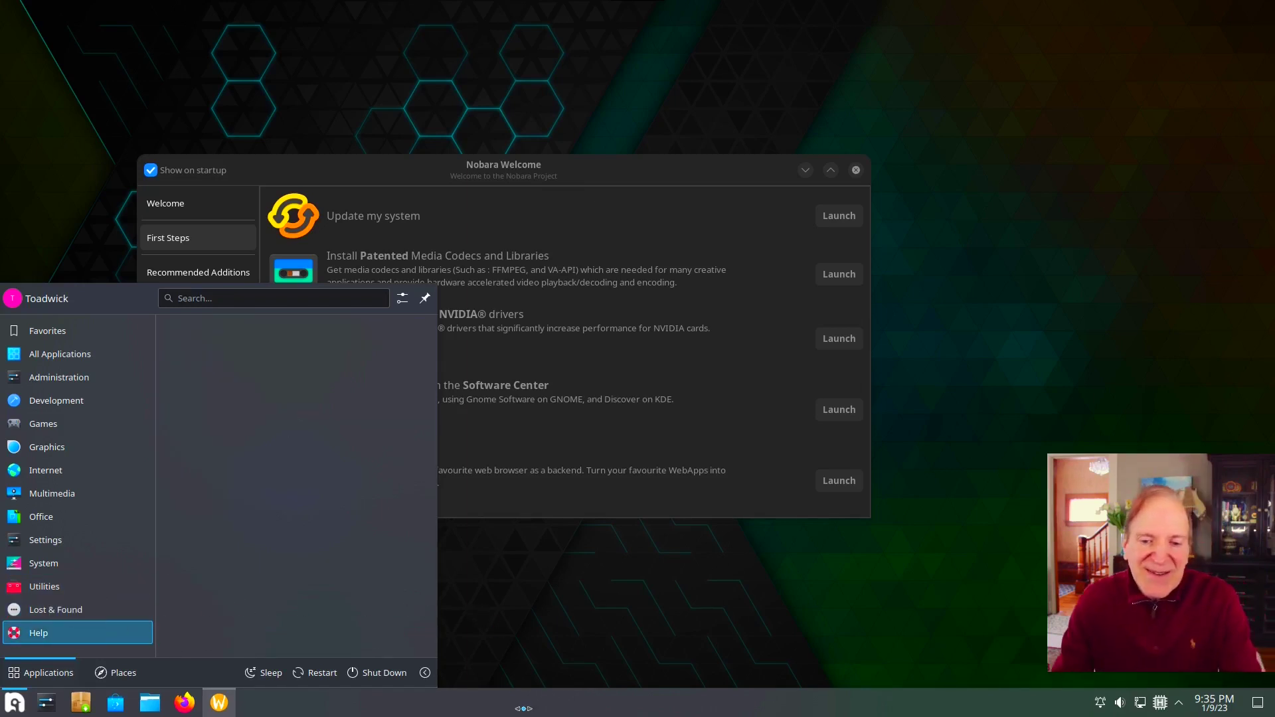
{"action": "left_click", "coordinate": [499, 626]}
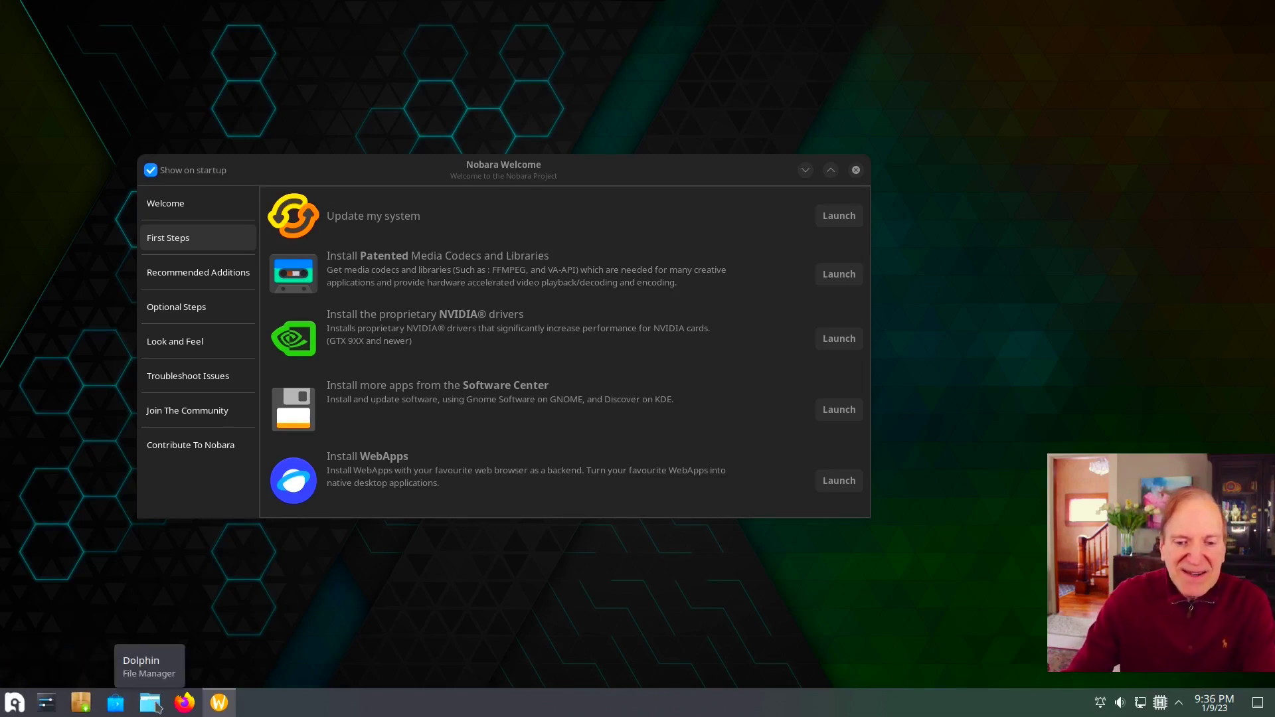
{"action": "mouse_move", "coordinate": [219, 704]}
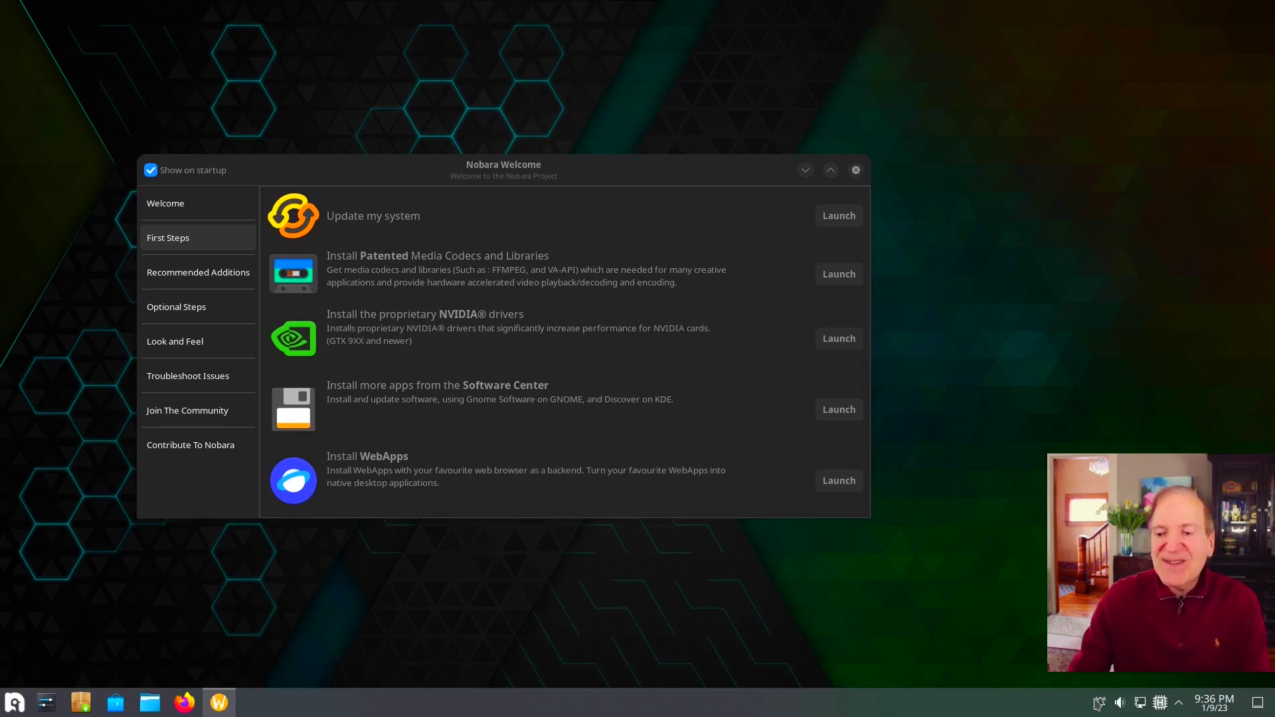
{"action": "left_click", "coordinate": [1100, 704]}
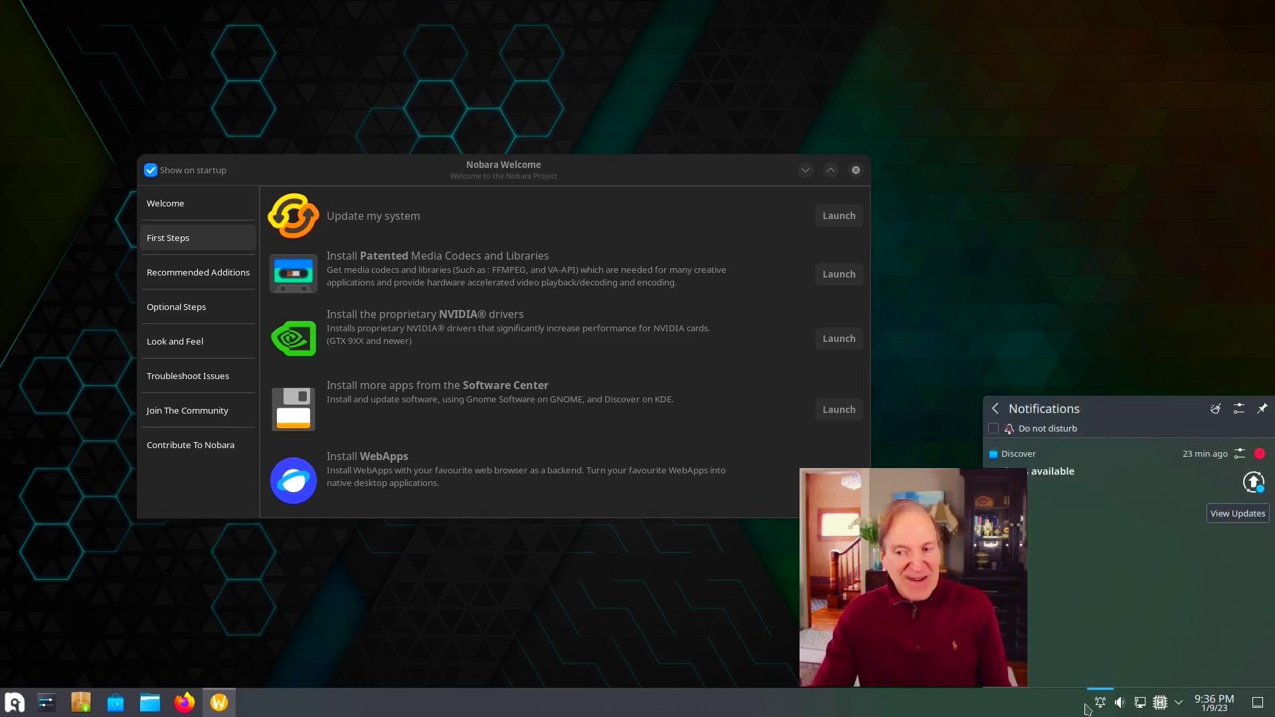
{"action": "left_click", "coordinate": [1105, 706]}
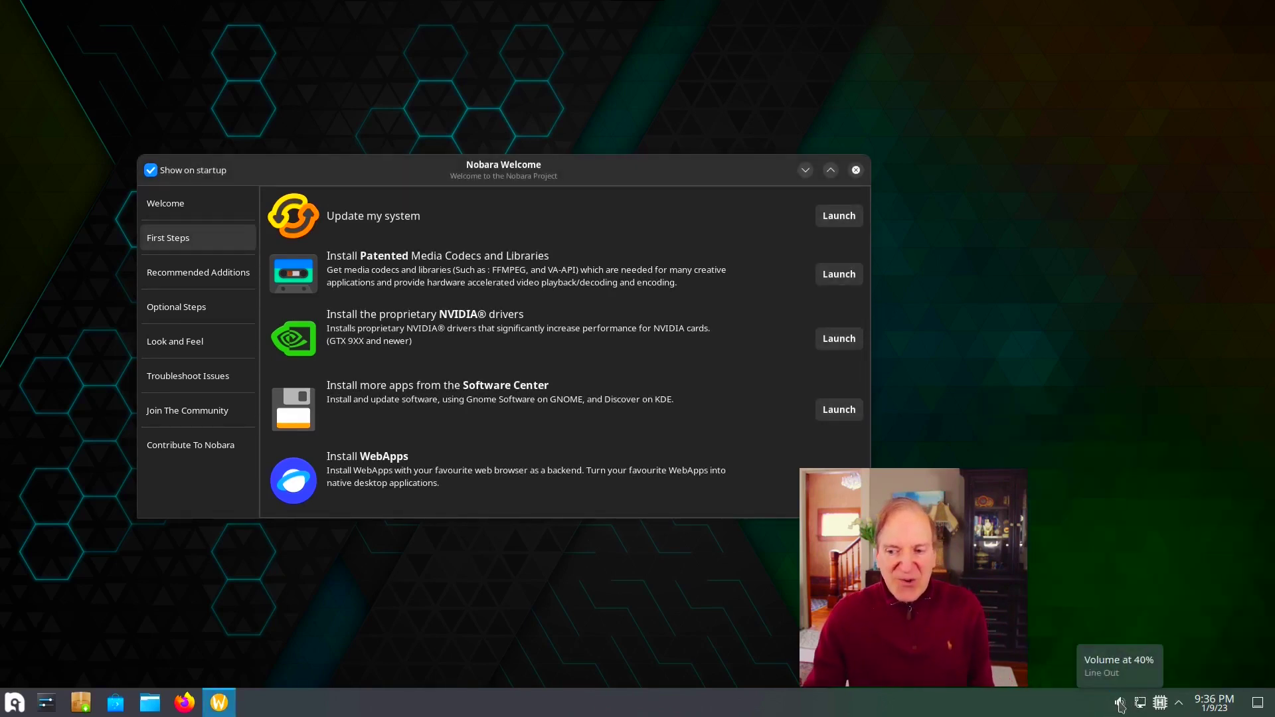
{"action": "left_click", "coordinate": [1120, 704]}
{"action": "left_click", "coordinate": [1142, 704]}
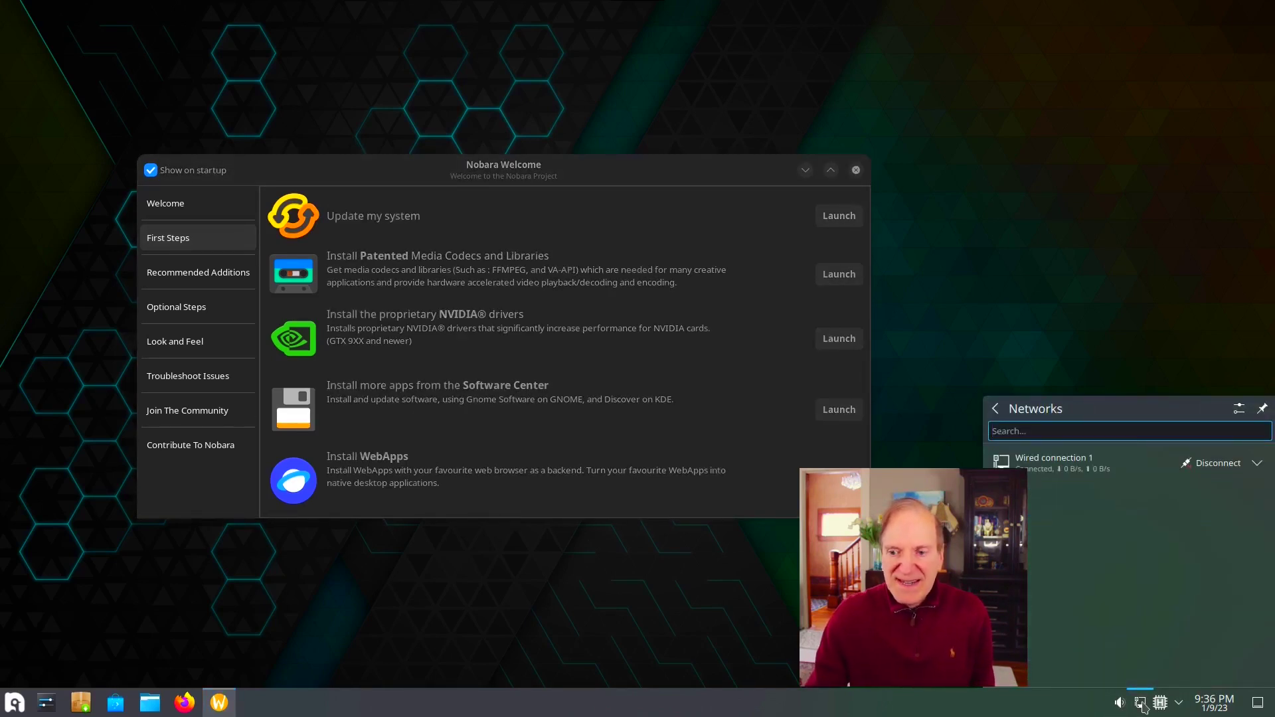
{"action": "left_click", "coordinate": [1143, 706]}
{"action": "left_click", "coordinate": [1161, 704]}
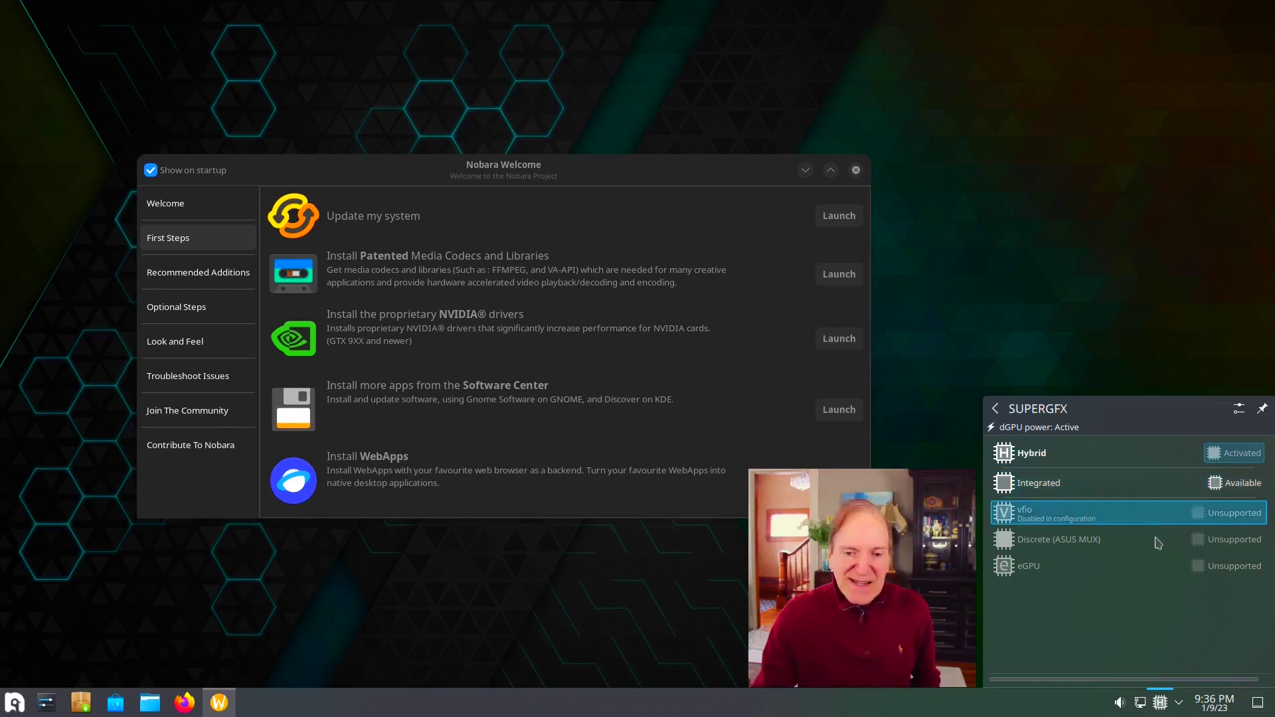
{"action": "left_click", "coordinate": [1161, 704]}
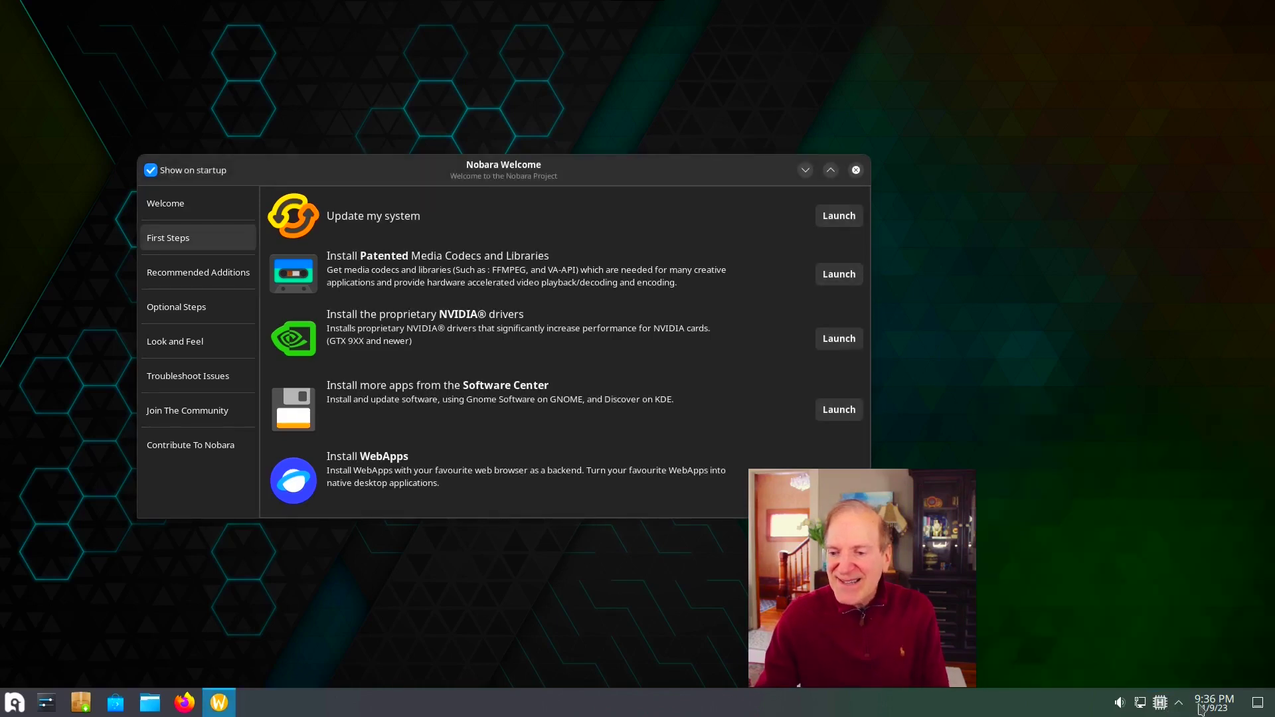
{"action": "left_click", "coordinate": [1180, 704]}
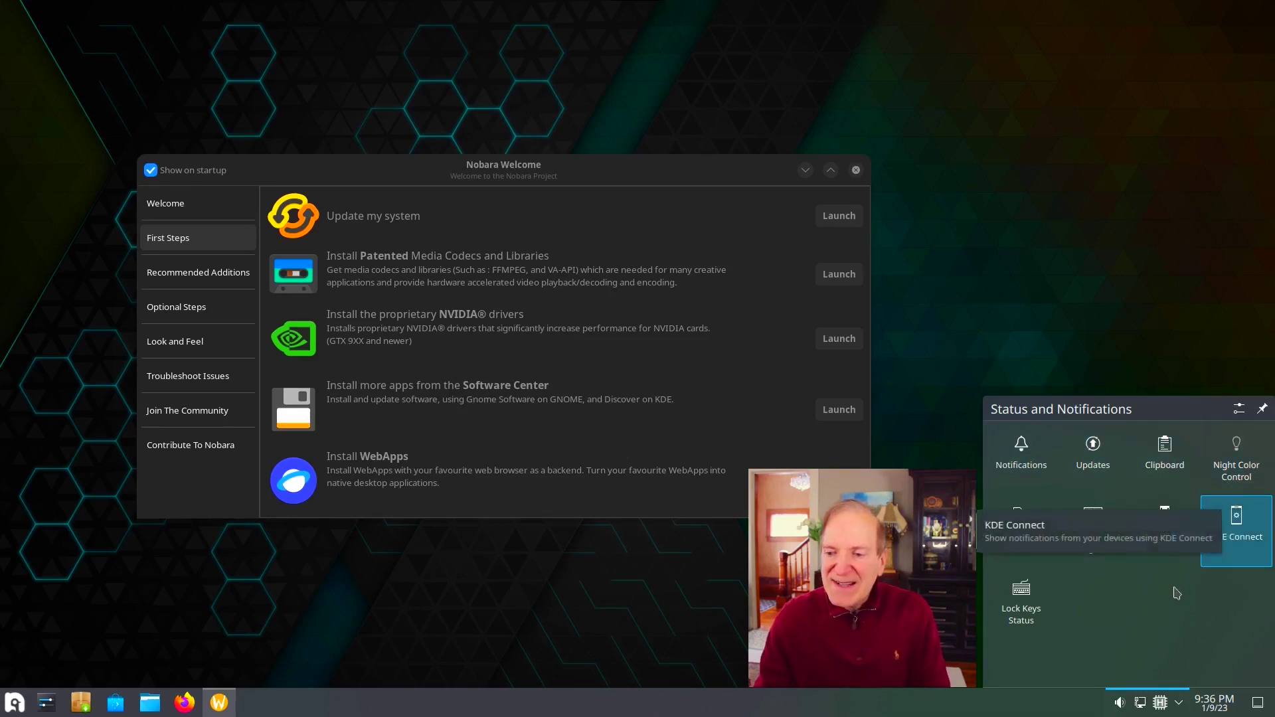
{"action": "left_click", "coordinate": [1180, 706]}
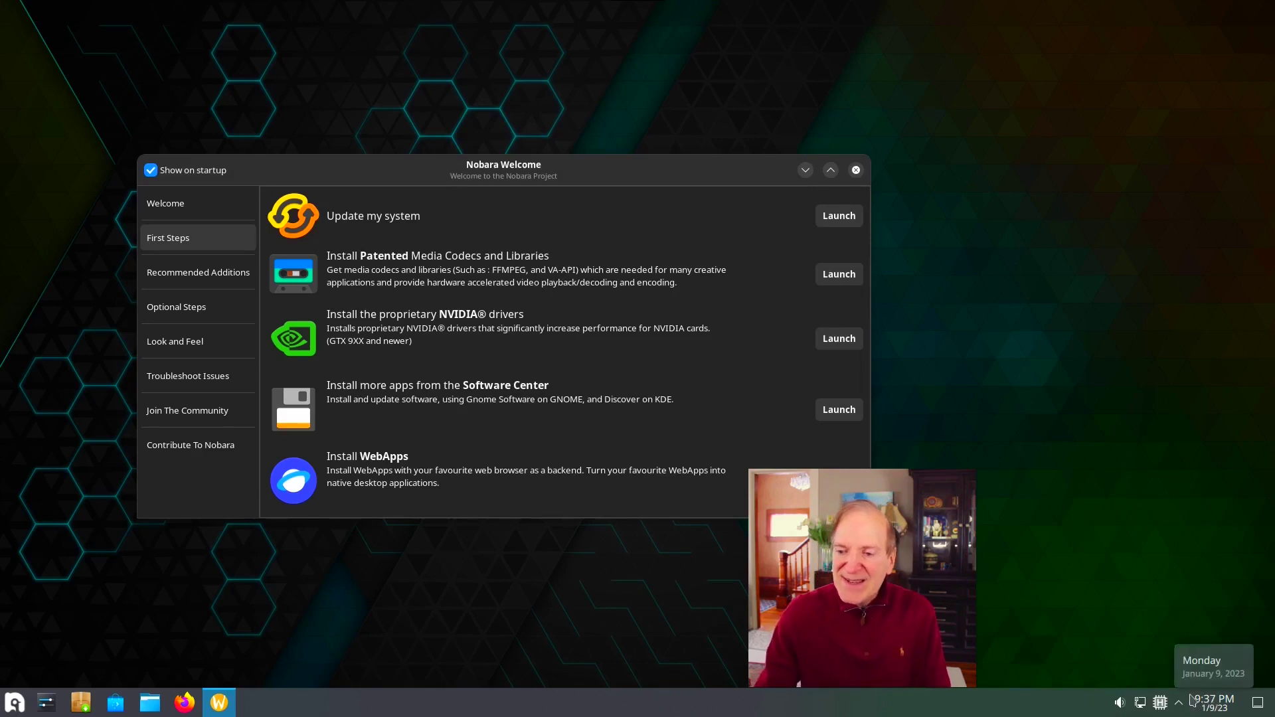
{"action": "left_click", "coordinate": [1213, 704]}
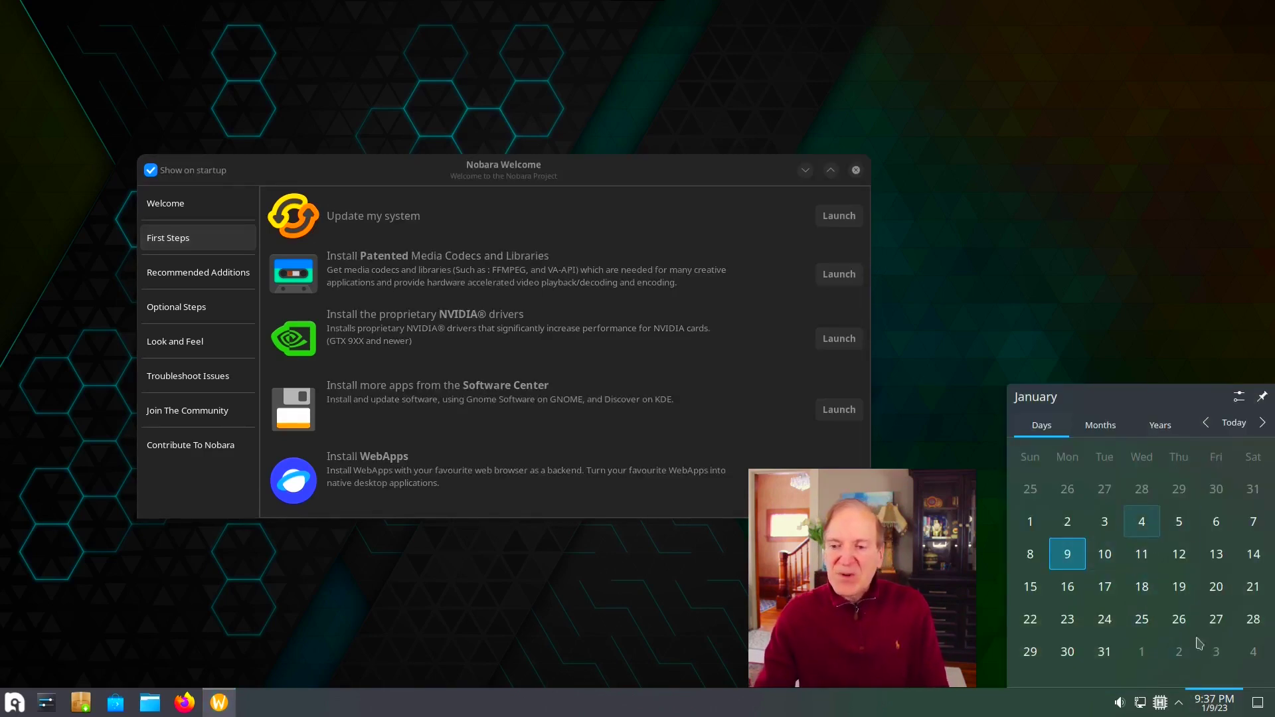
{"action": "left_click", "coordinate": [1216, 708]}
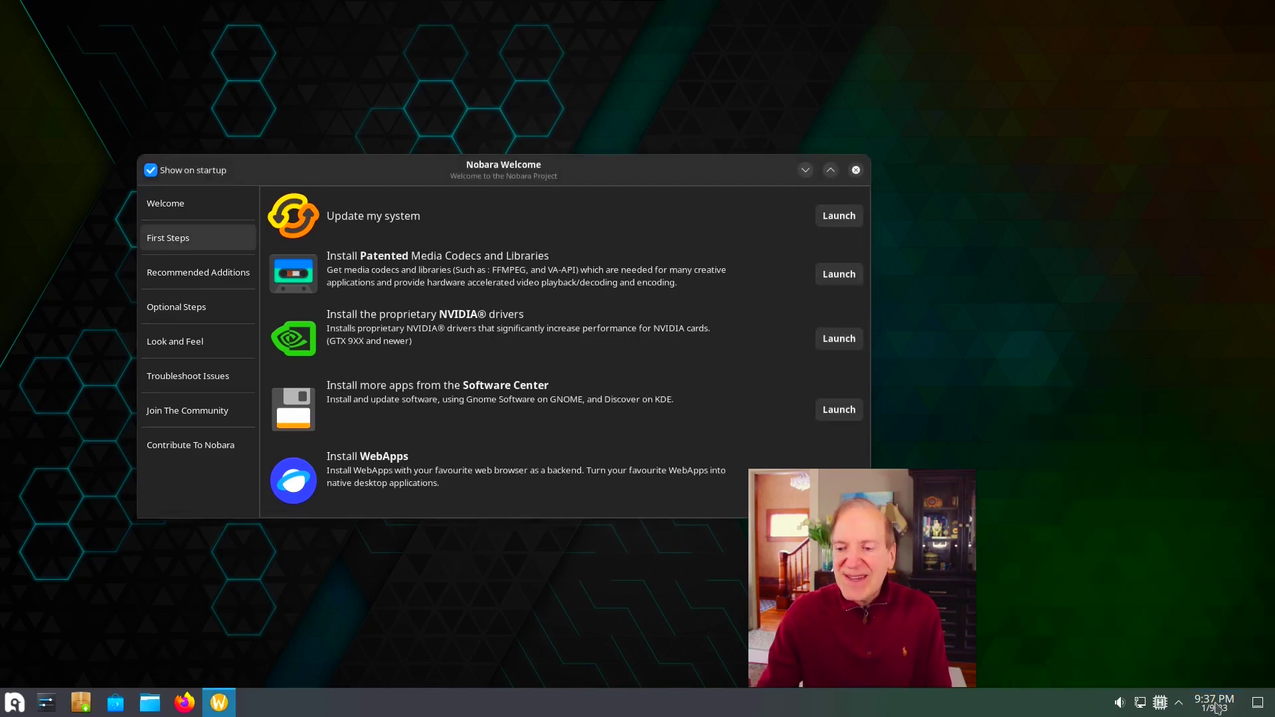
Toggle Peek at Desktop three times, hiding and restoring the Nobara Welcome window.
{"action": "left_click", "coordinate": [1259, 704]}
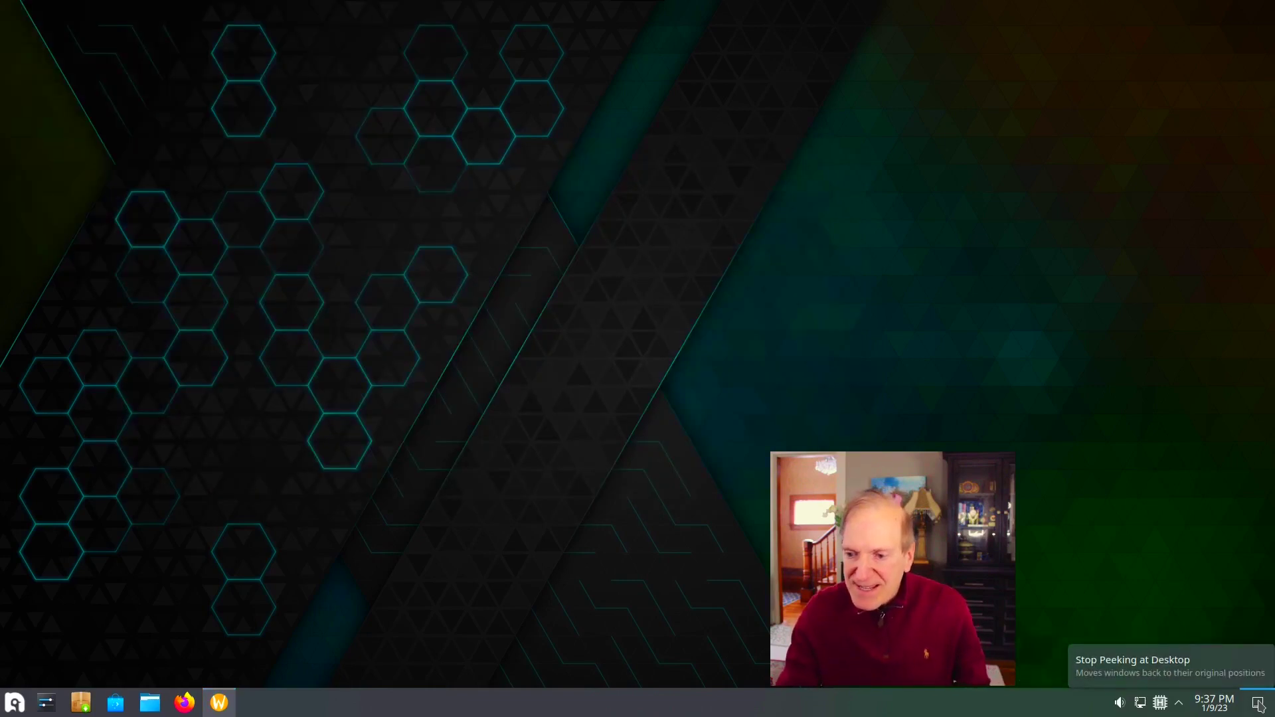
{"action": "left_click", "coordinate": [1259, 705]}
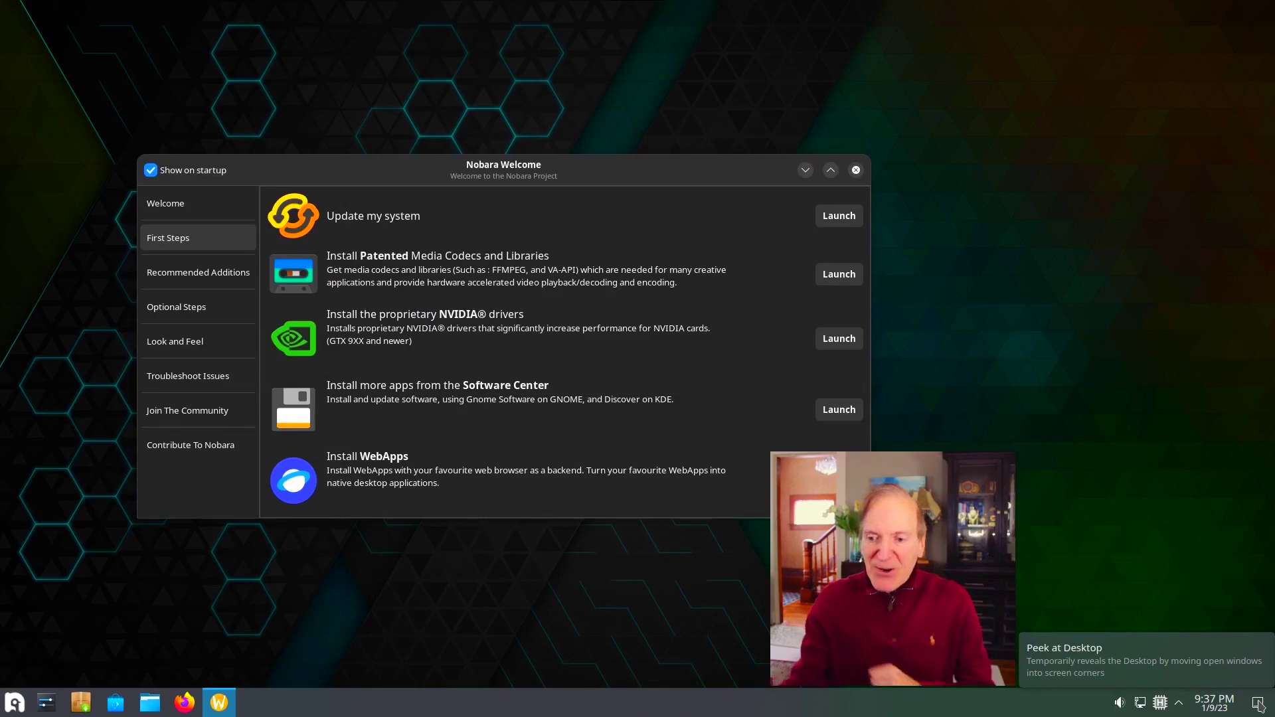
{"action": "left_click", "coordinate": [1258, 705]}
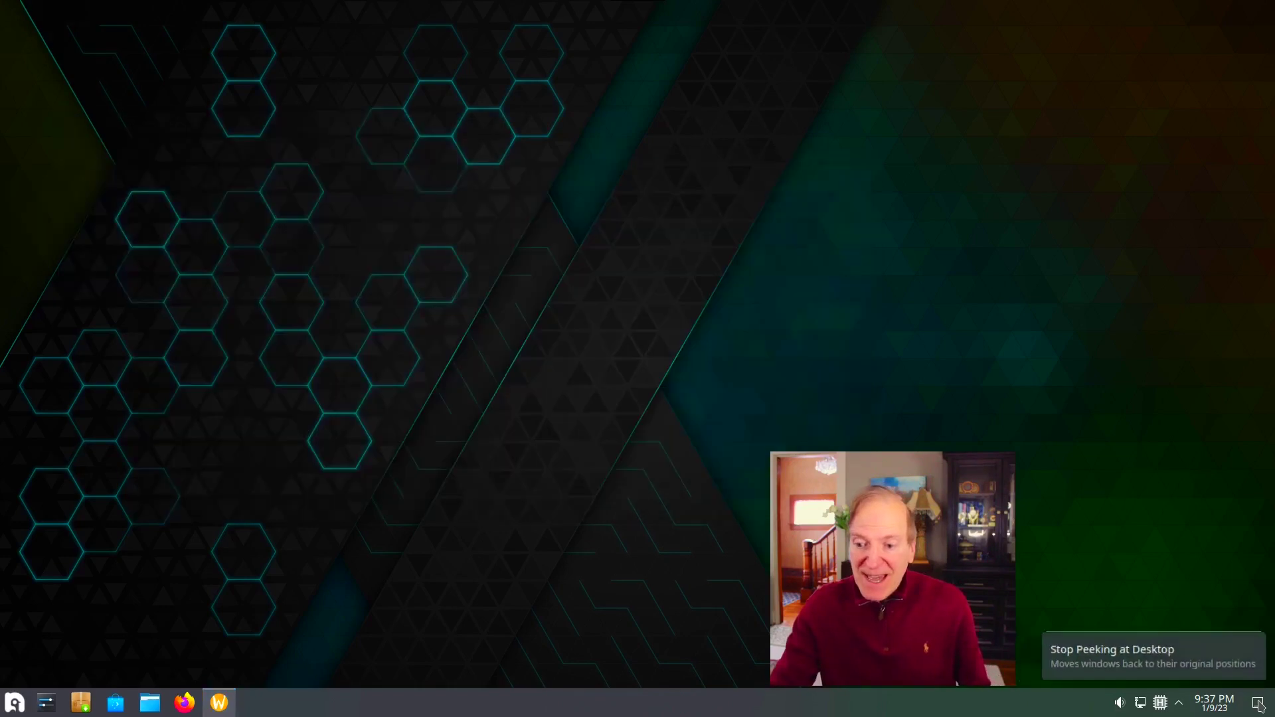
{"action": "left_click", "coordinate": [1259, 705]}
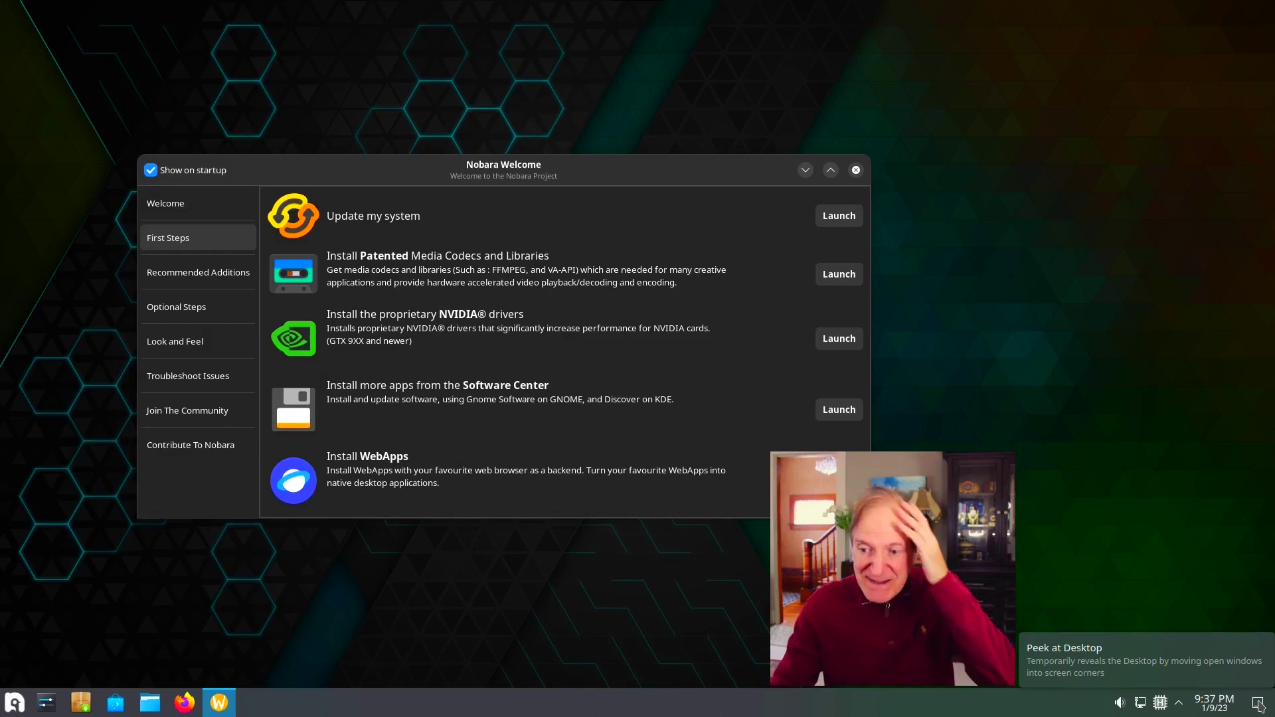
{"action": "left_click", "coordinate": [1259, 706]}
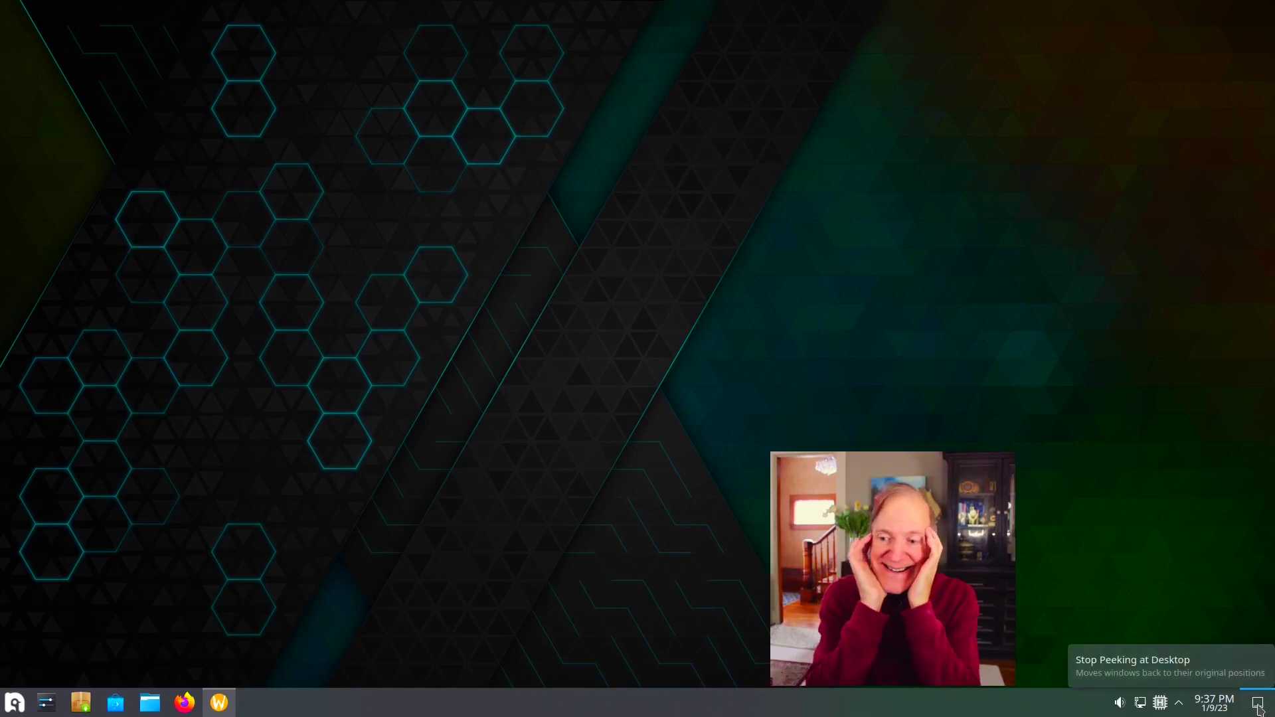
{"action": "left_click", "coordinate": [1258, 706]}
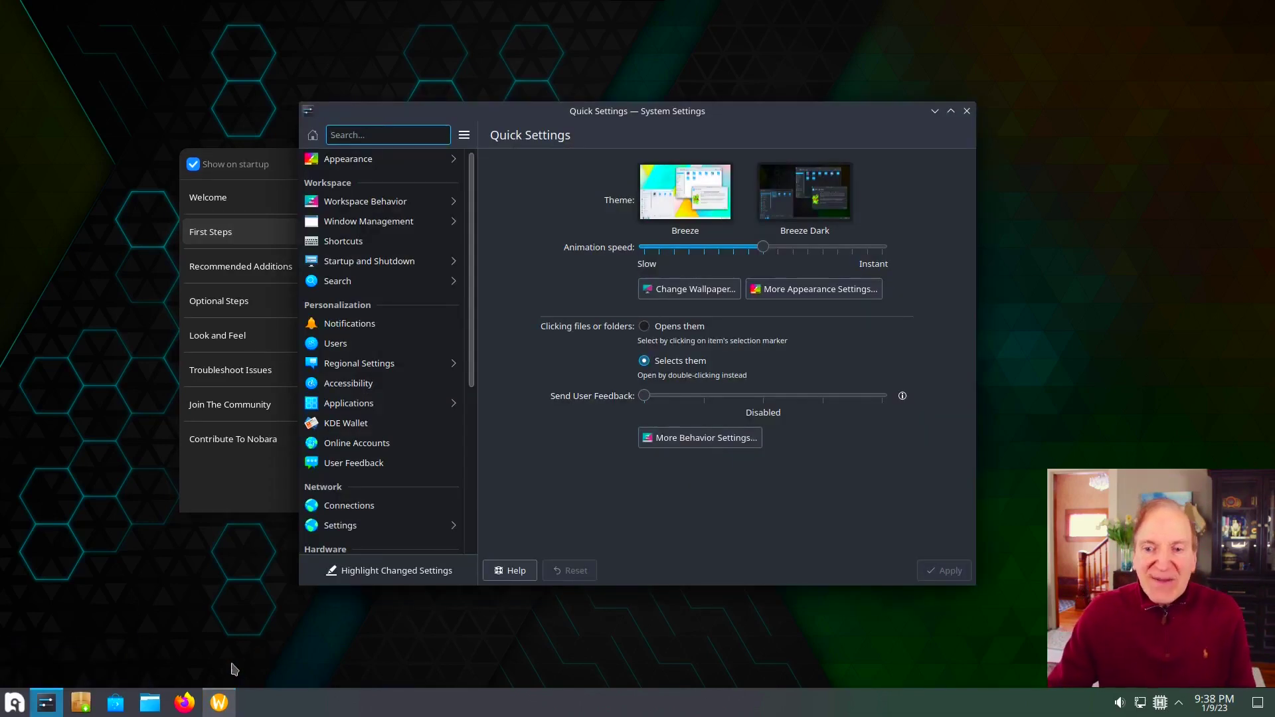
Launch Konsole from the launcher, enlarge its text, and run neofetch.
{"action": "left_click", "coordinate": [15, 705]}
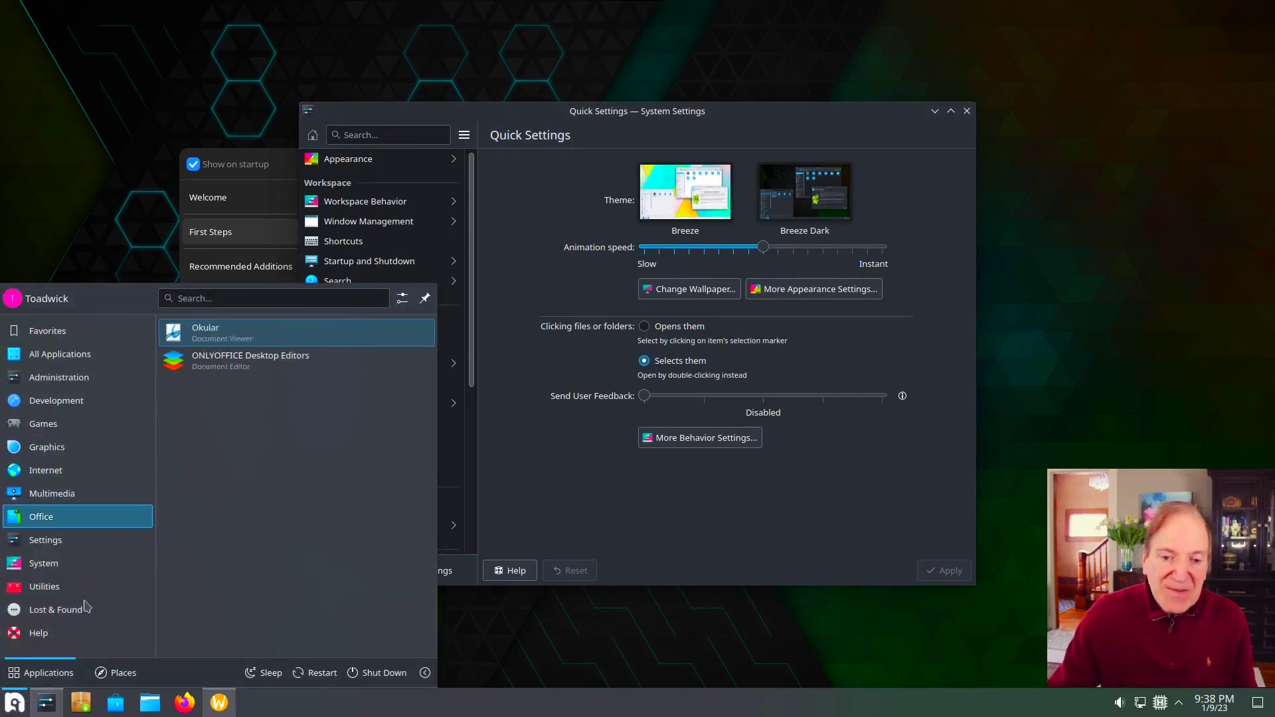
{"action": "mouse_move", "coordinate": [85, 549]}
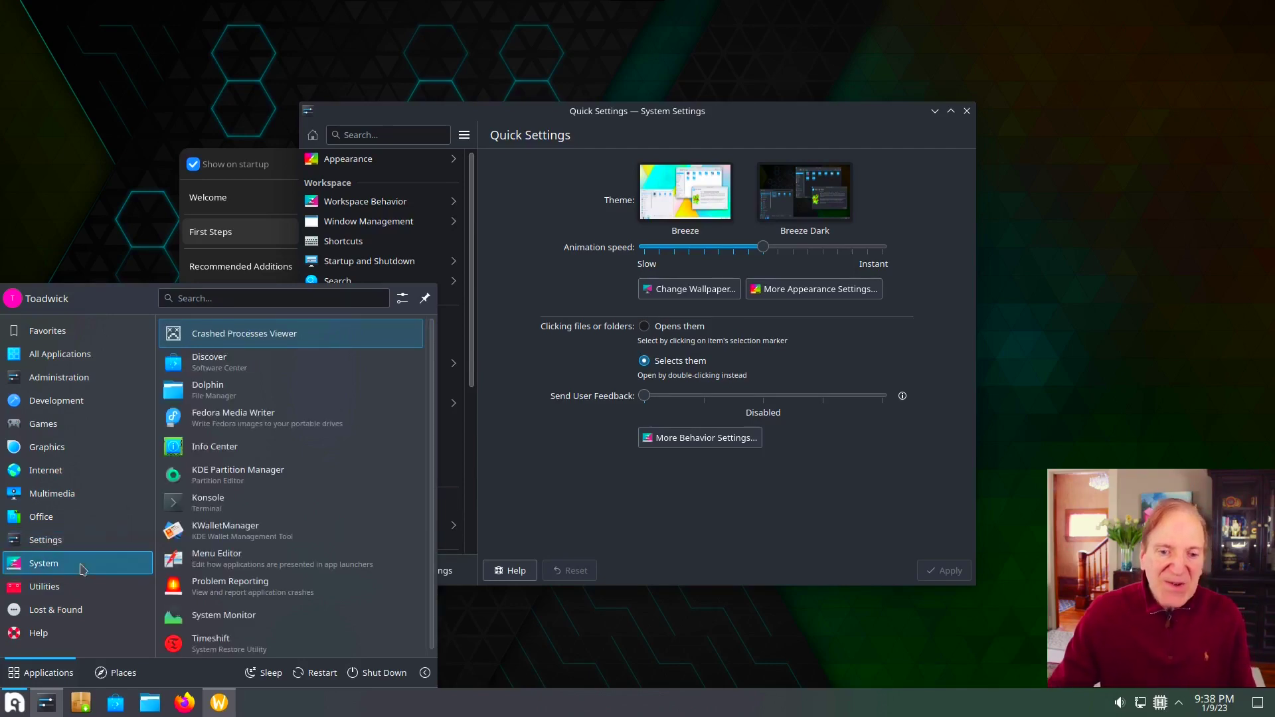
{"action": "left_click", "coordinate": [211, 503]}
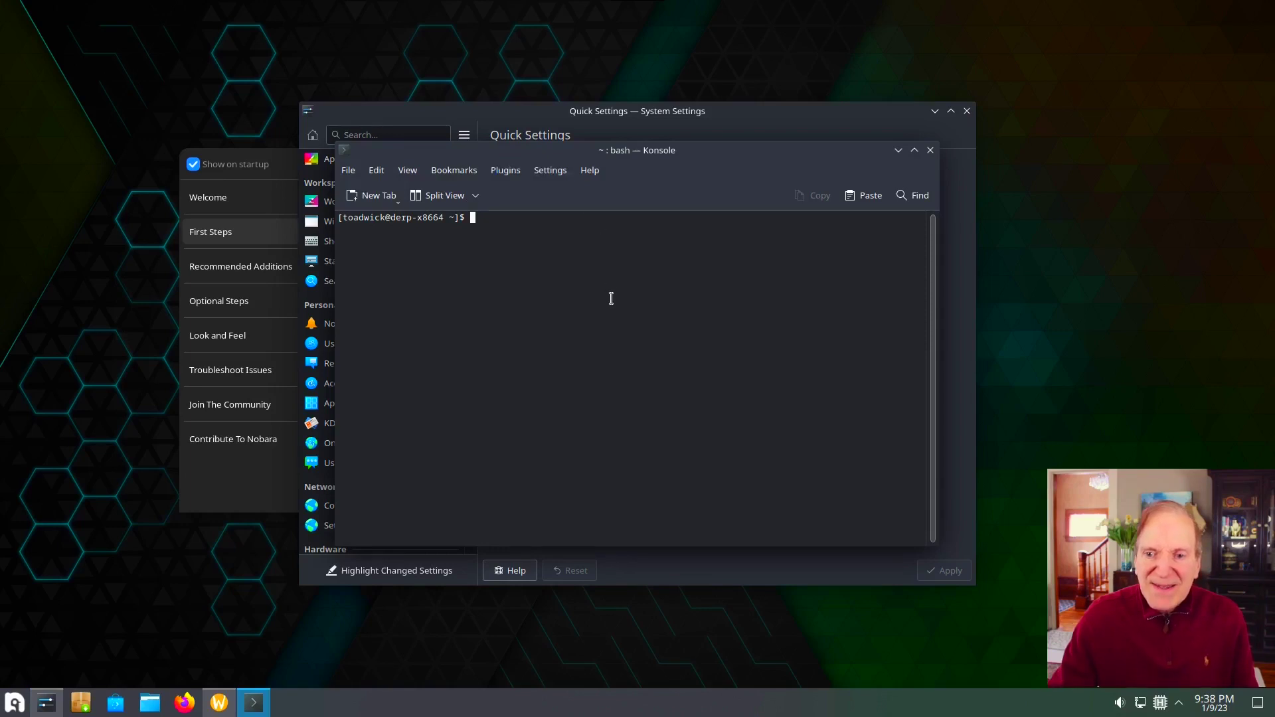
{"action": "key", "text": "ctrl+plus"}
{"action": "key", "text": "ctrl+plus"}
{"action": "key", "text": "ctrl+plus"}
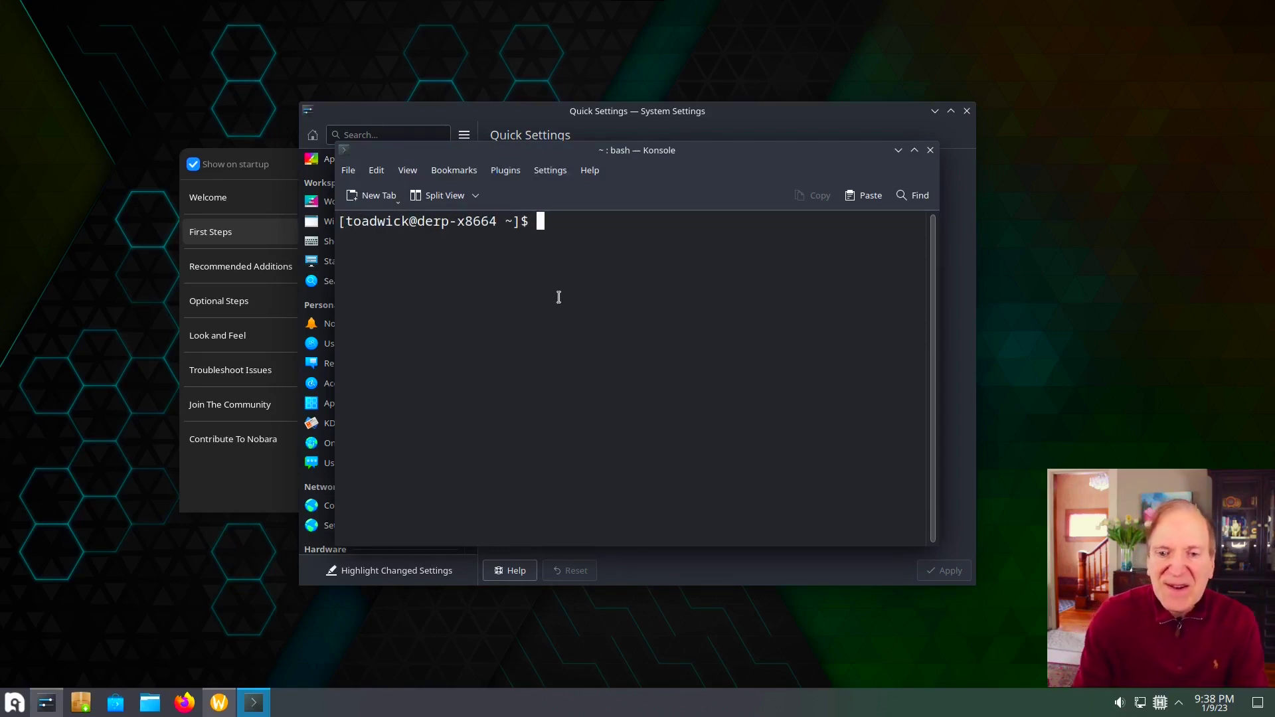
{"action": "type", "text": "neofetch"}
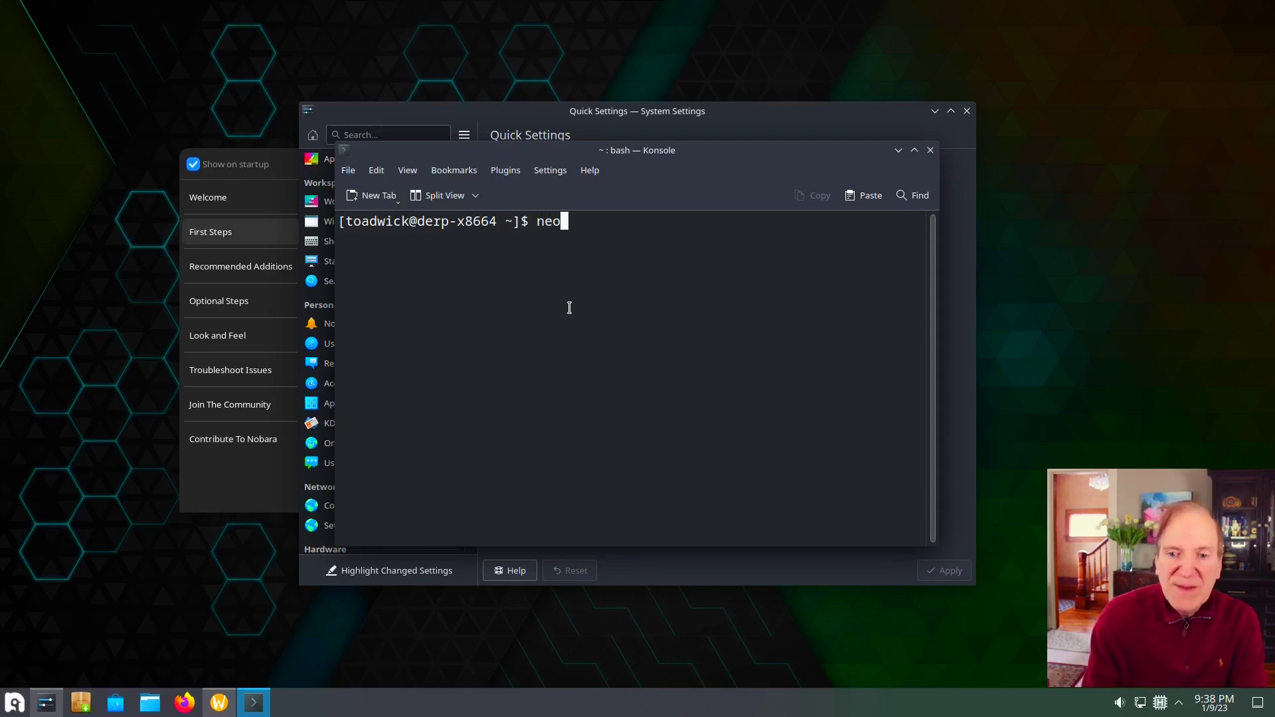
{"action": "key", "text": "Return"}
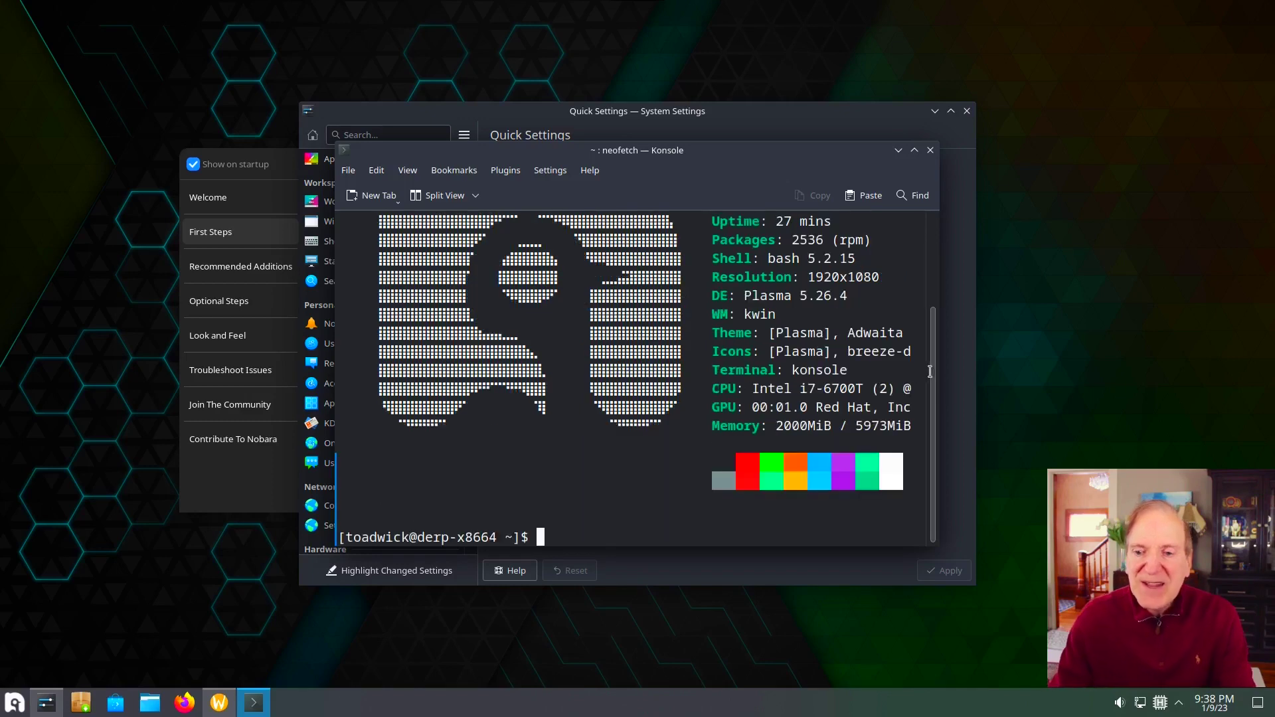
{"action": "left_click_drag", "start_coordinate": [939, 376], "coordinate": [937, 306]}
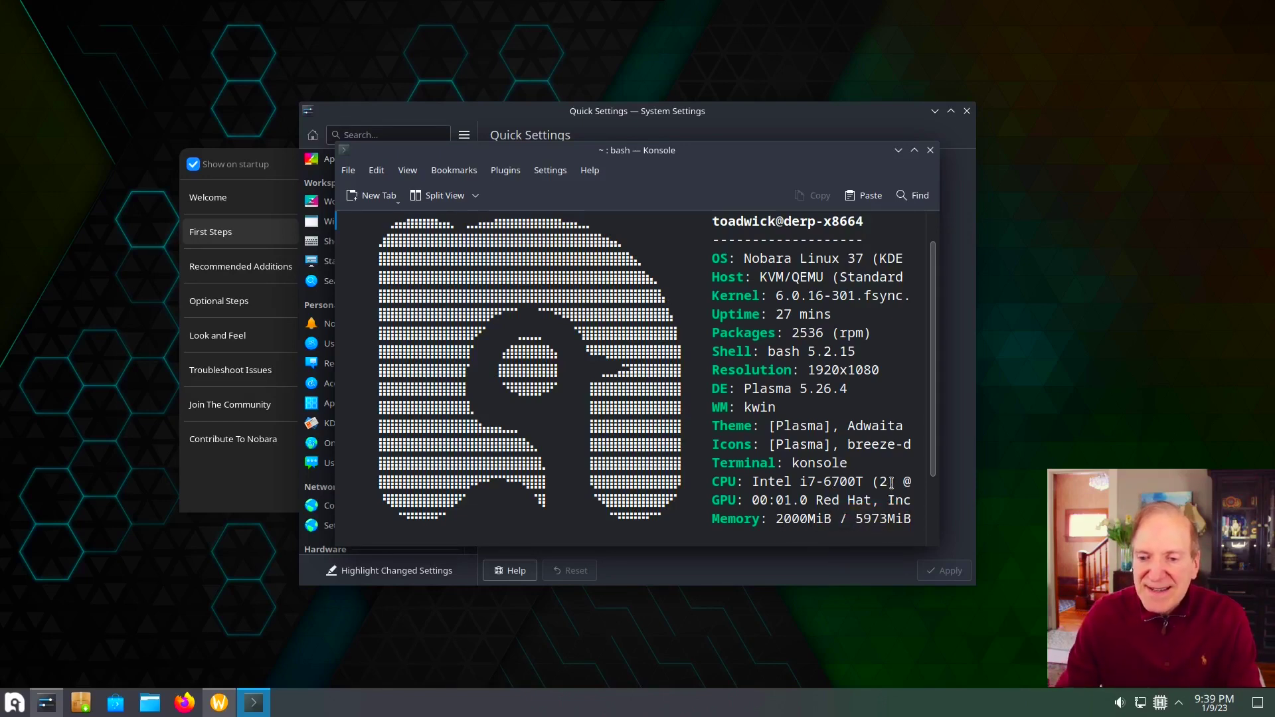
Try htop (not installed), run top, then quit it and exit the terminal.
{"action": "type", "text": "htop"}
{"action": "key", "text": "Return"}
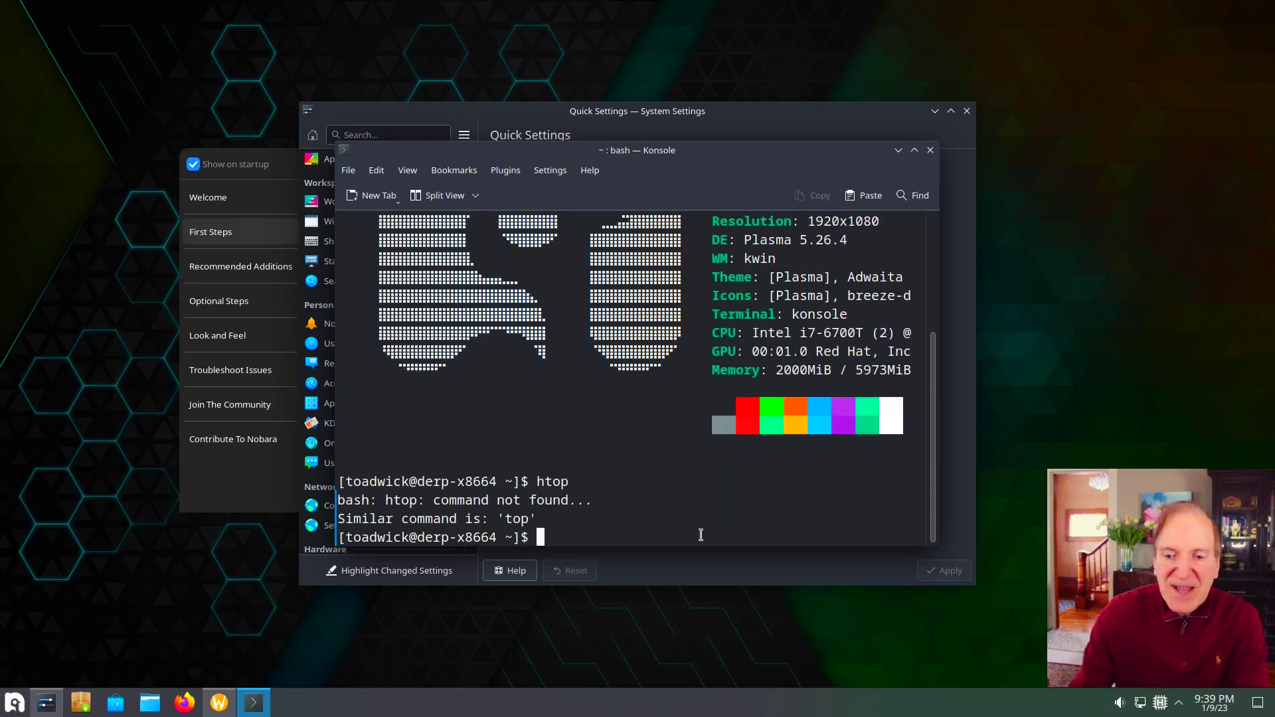
{"action": "type", "text": "top"}
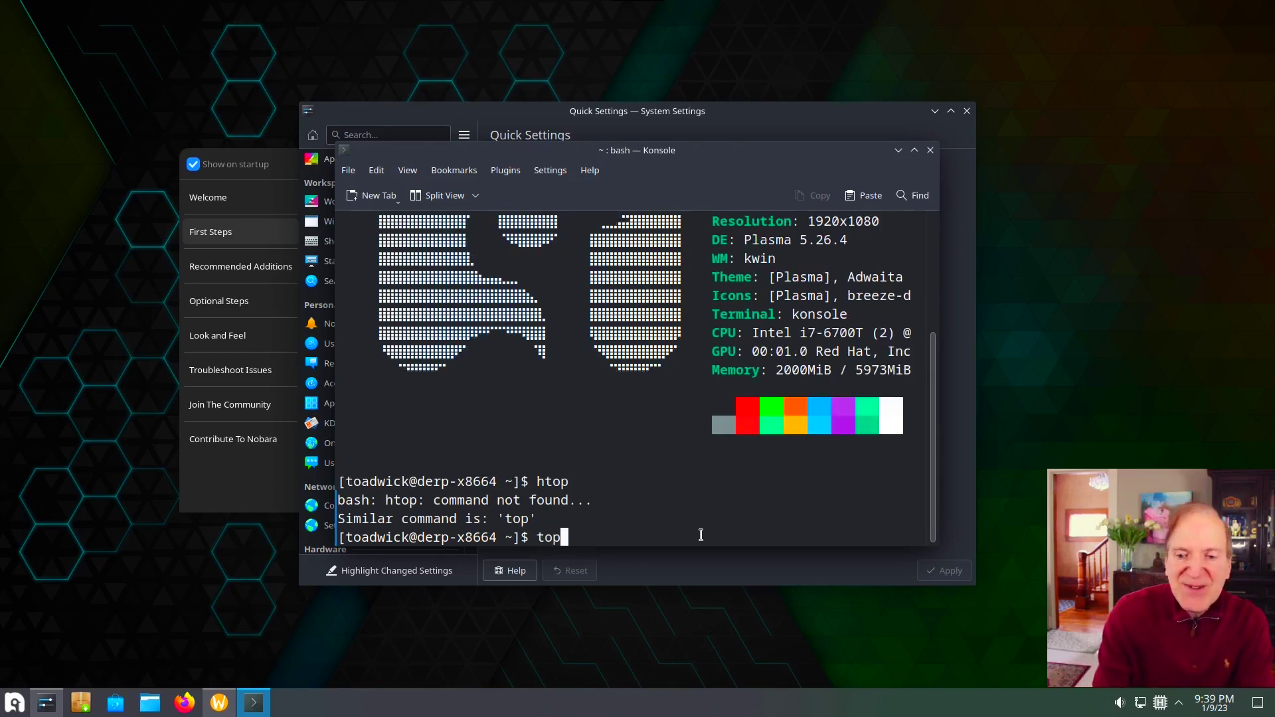
{"action": "key", "text": "Return"}
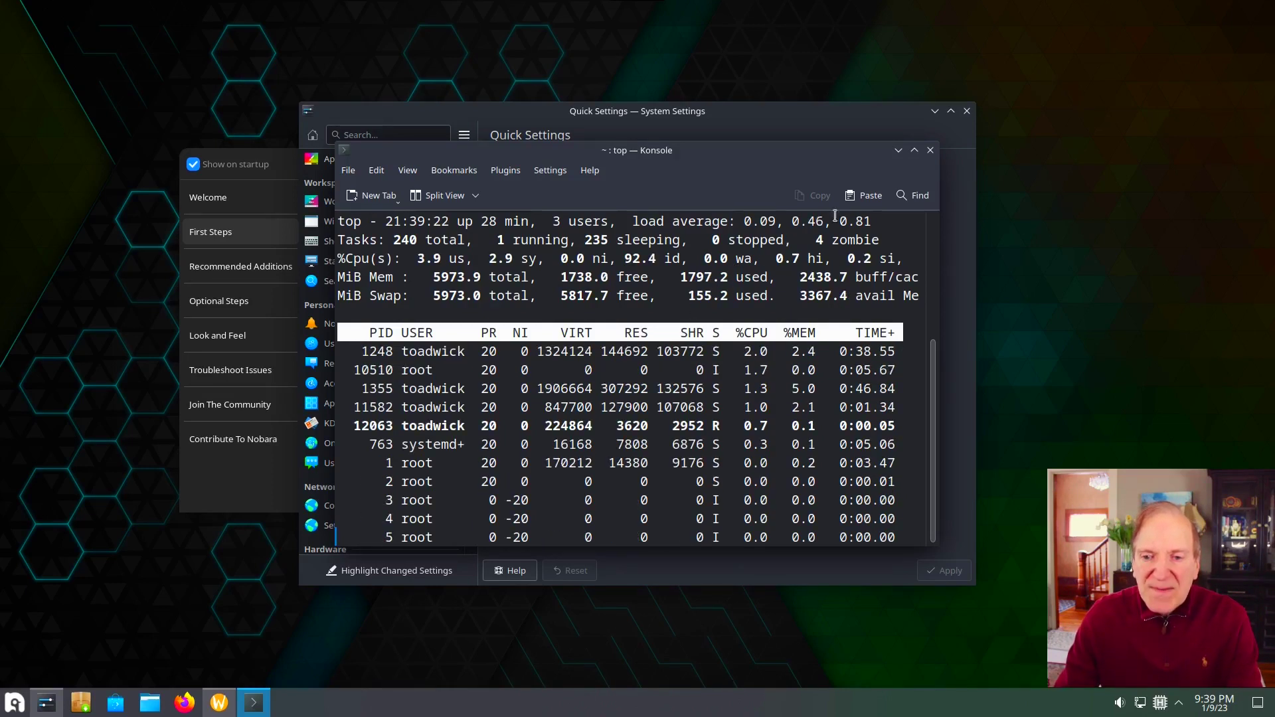
{"action": "left_click", "coordinate": [932, 151]}
{"action": "left_click", "coordinate": [680, 461]}
{"action": "key", "text": "q"}
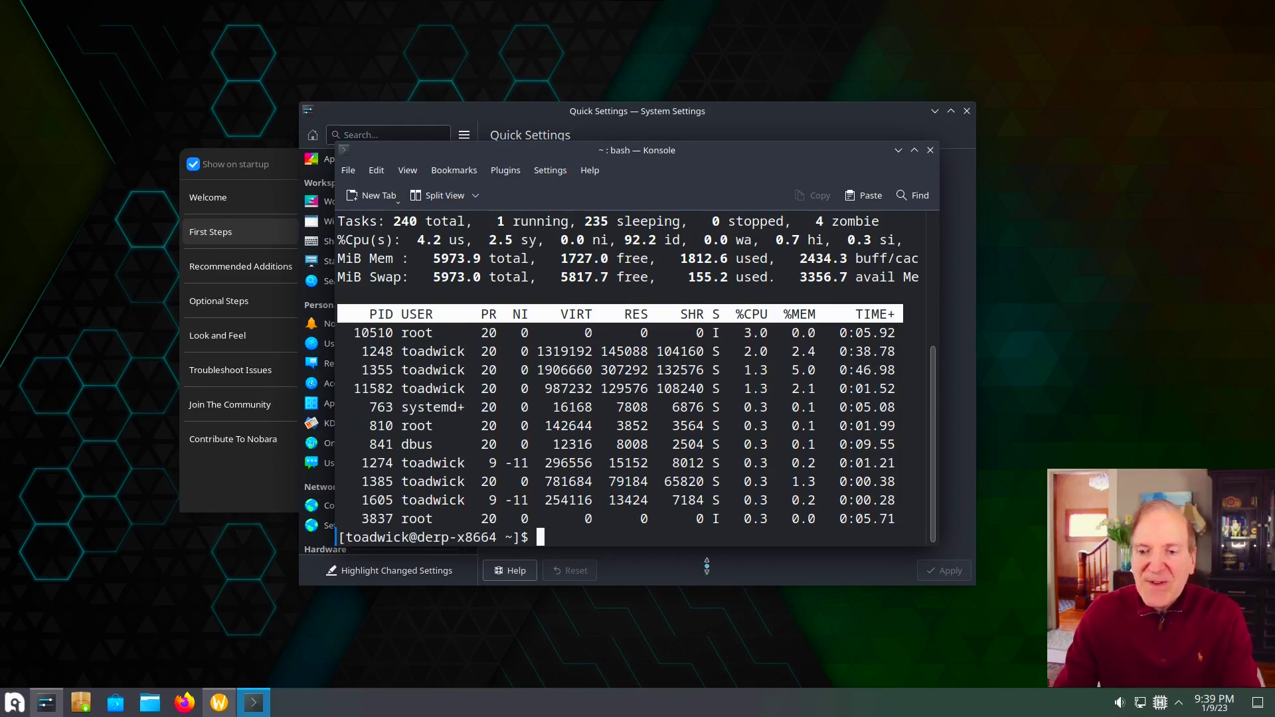
{"action": "key", "text": "ctrl+d"}
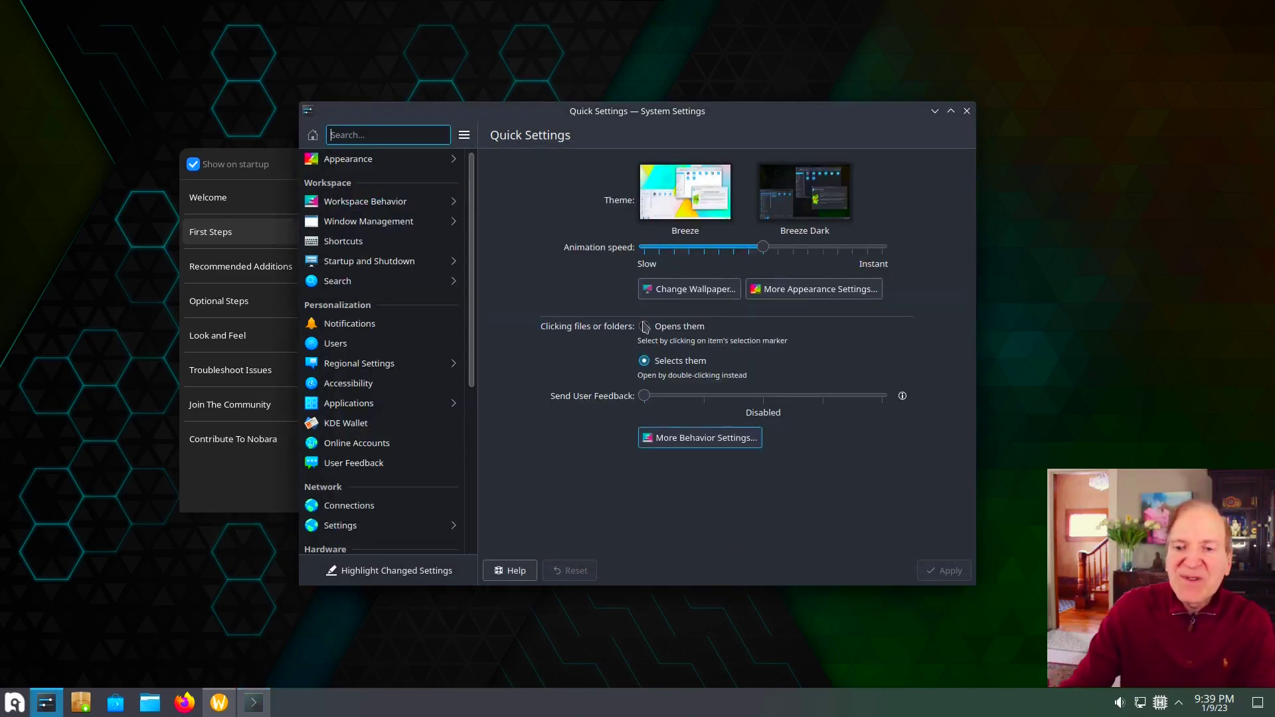
Pick Breeze Dark in Quick Settings and apply it from the Appearance Global Theme page.
{"action": "left_click", "coordinate": [814, 199]}
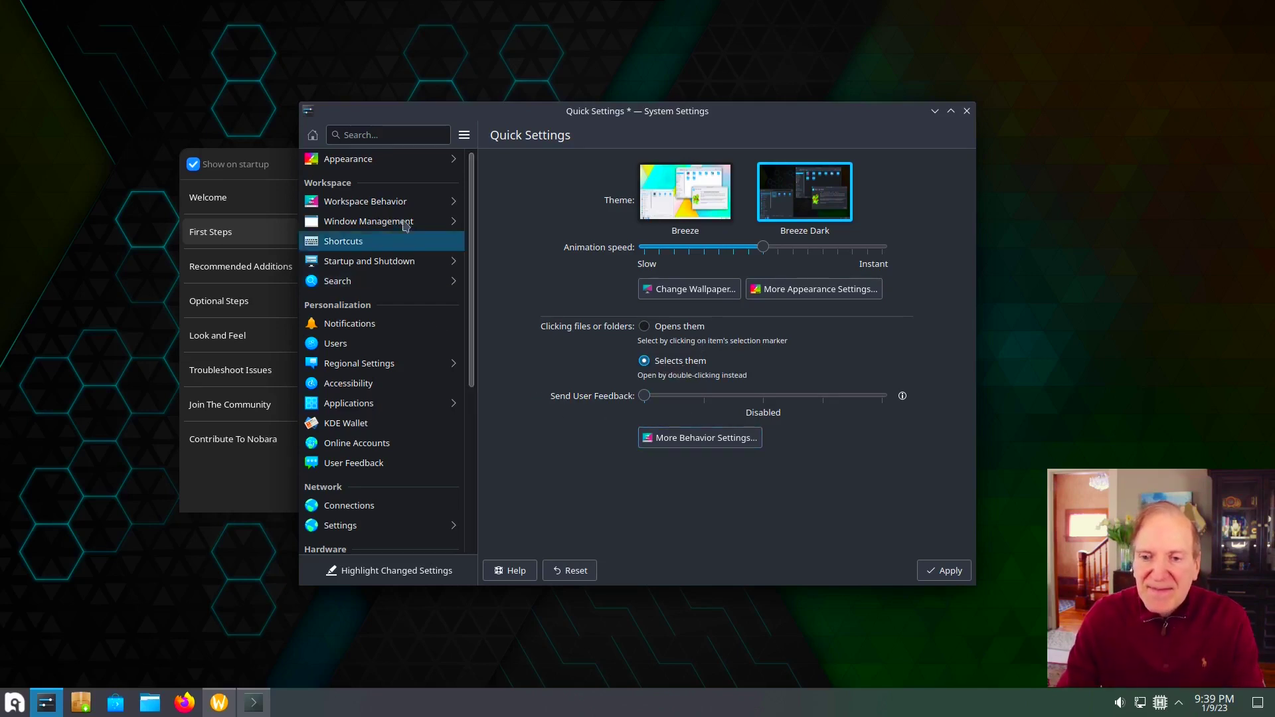
{"action": "left_click", "coordinate": [351, 159]}
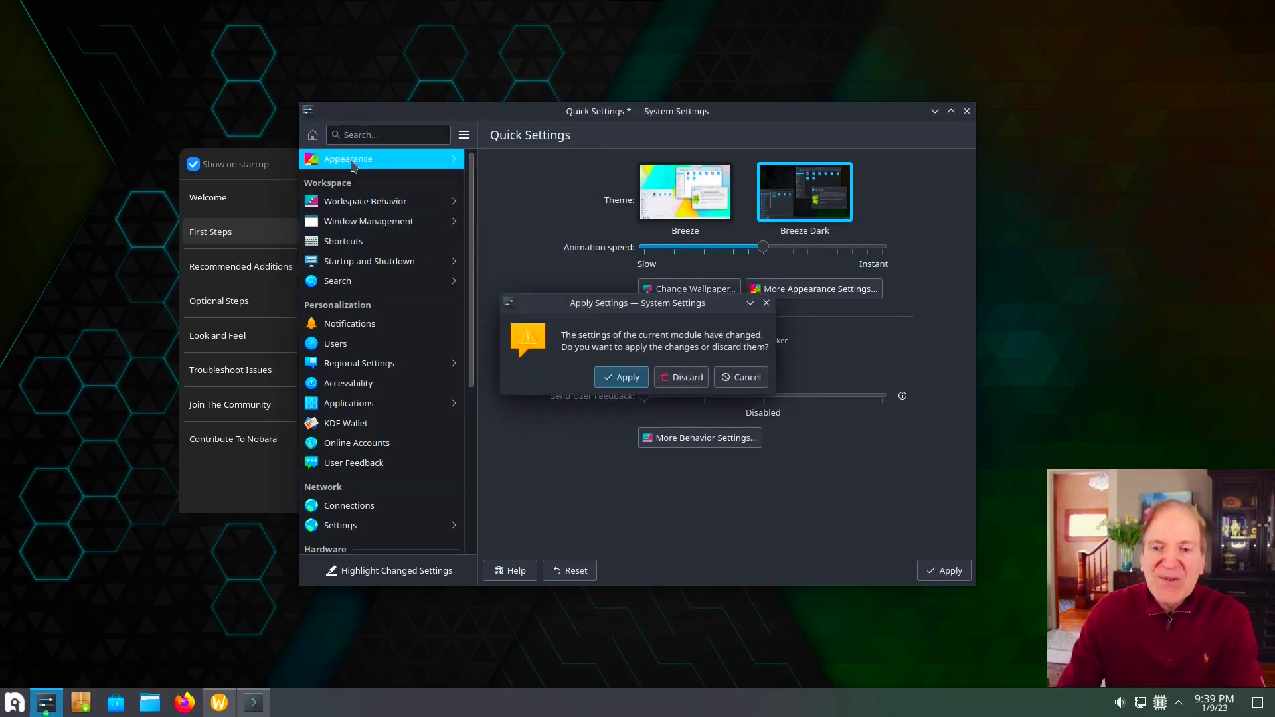
{"action": "left_click", "coordinate": [608, 384]}
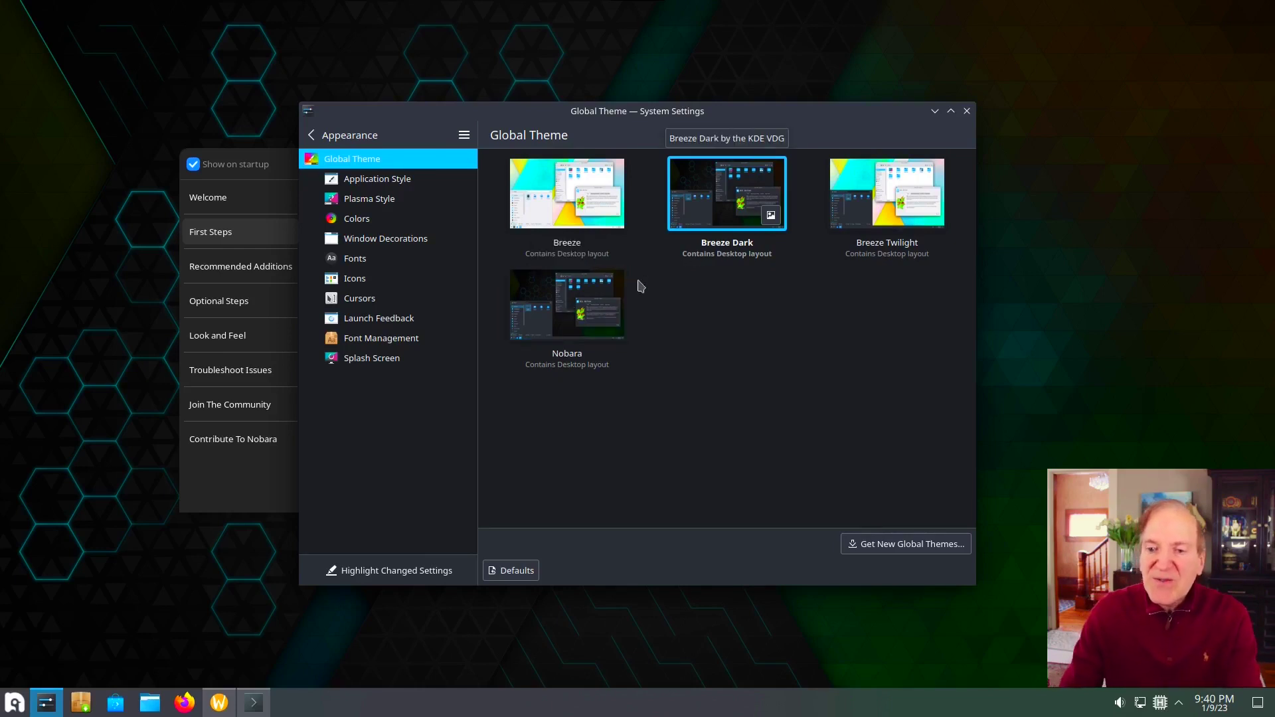
Browse the style pages, rearrange Dolphin and System Settings, open Colors, and raise Nobara Welcome.
{"action": "left_click", "coordinate": [379, 175]}
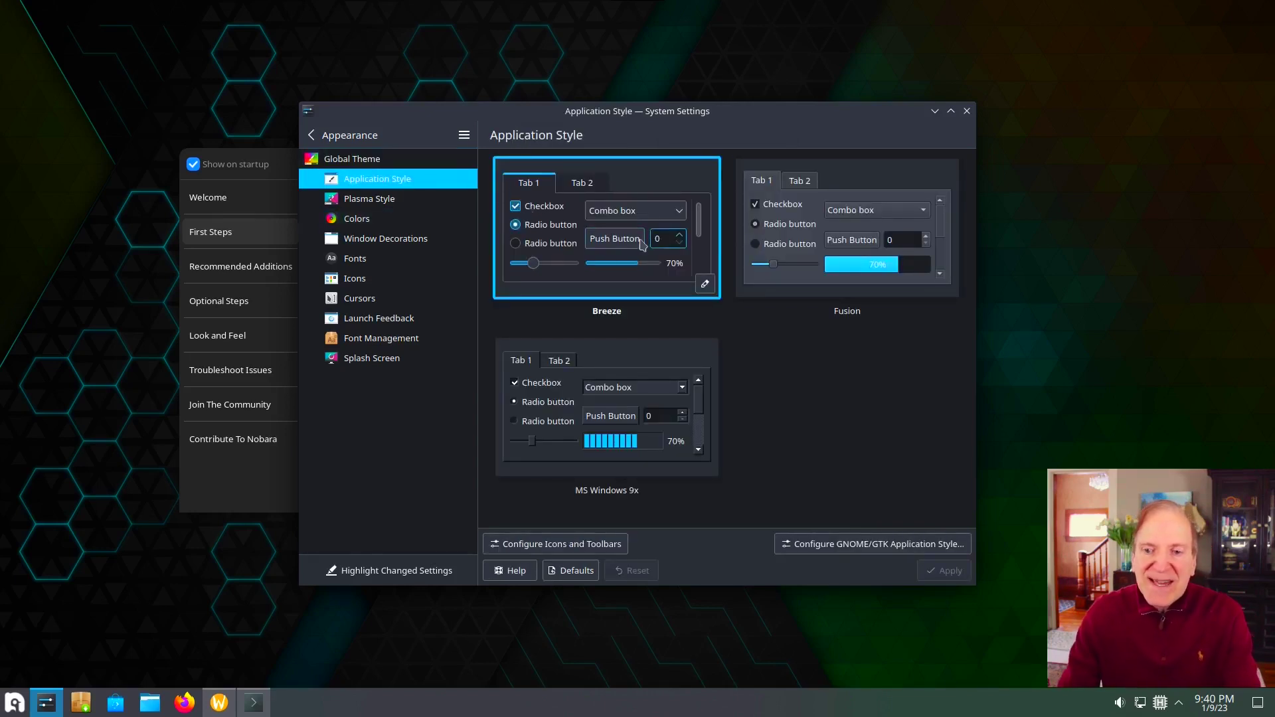
{"action": "left_click", "coordinate": [380, 203]}
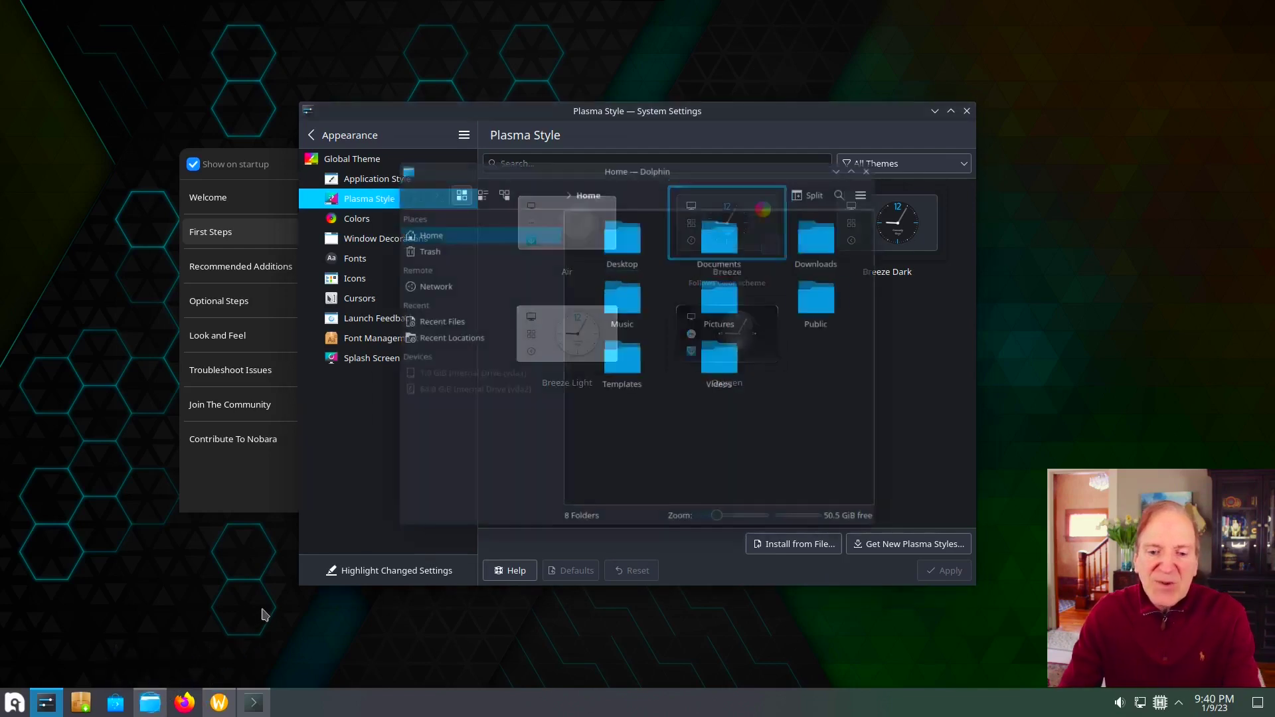
{"action": "left_click_drag", "start_coordinate": [692, 164], "coordinate": [385, 112]}
{"action": "left_click_drag", "start_coordinate": [633, 112], "coordinate": [956, 100]}
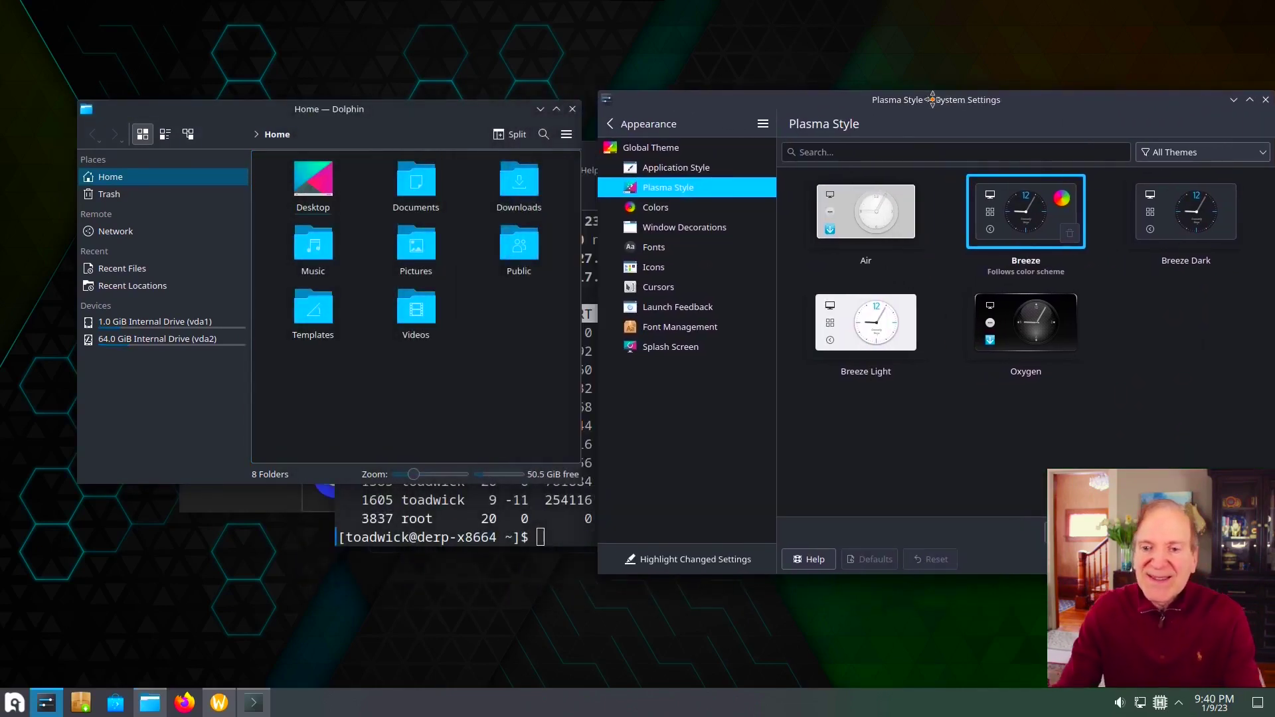
{"action": "left_click", "coordinate": [667, 210]}
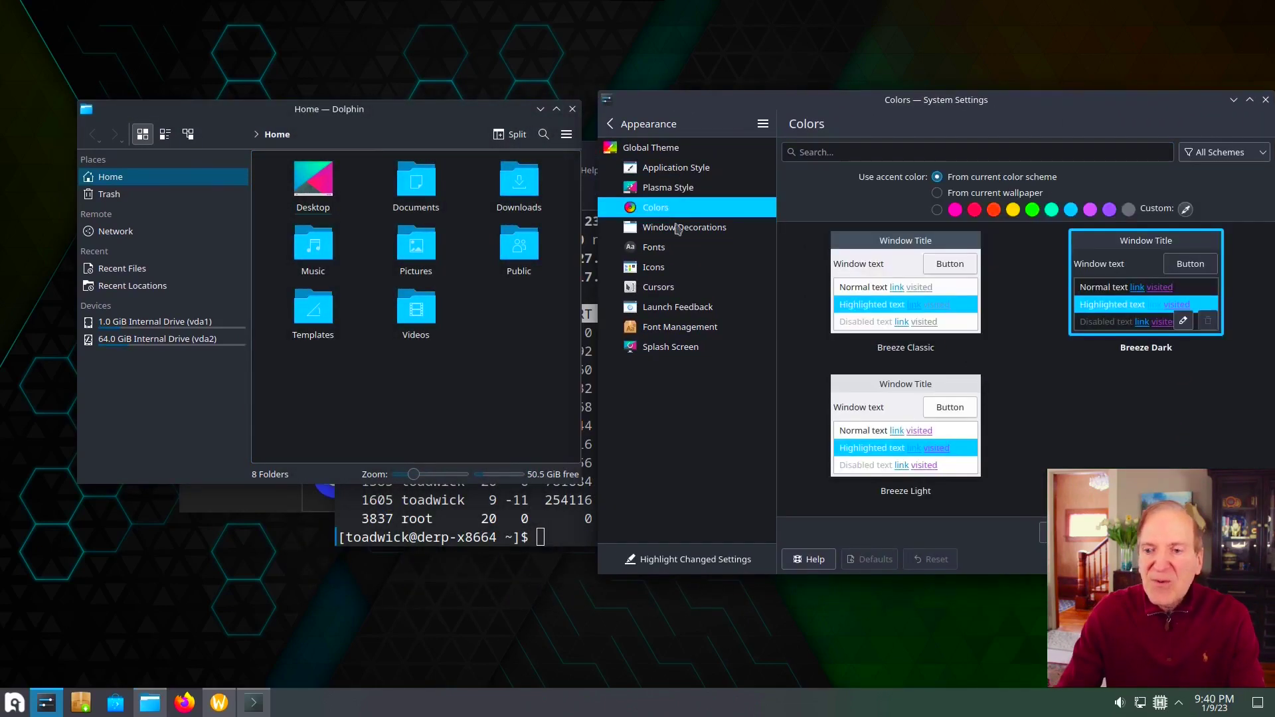
{"action": "left_click", "coordinate": [272, 506]}
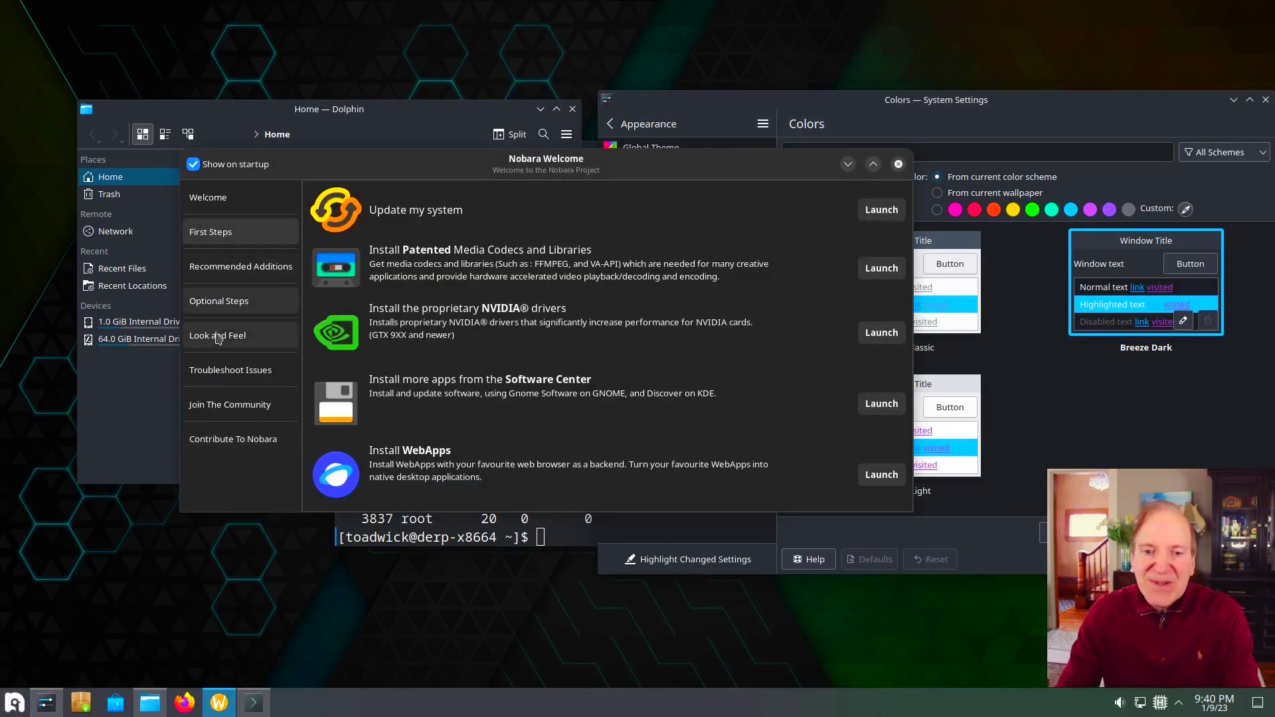
View the Optional Steps and Look and Feel pages in Nobara Welcome, then close it.
{"action": "left_click", "coordinate": [225, 307]}
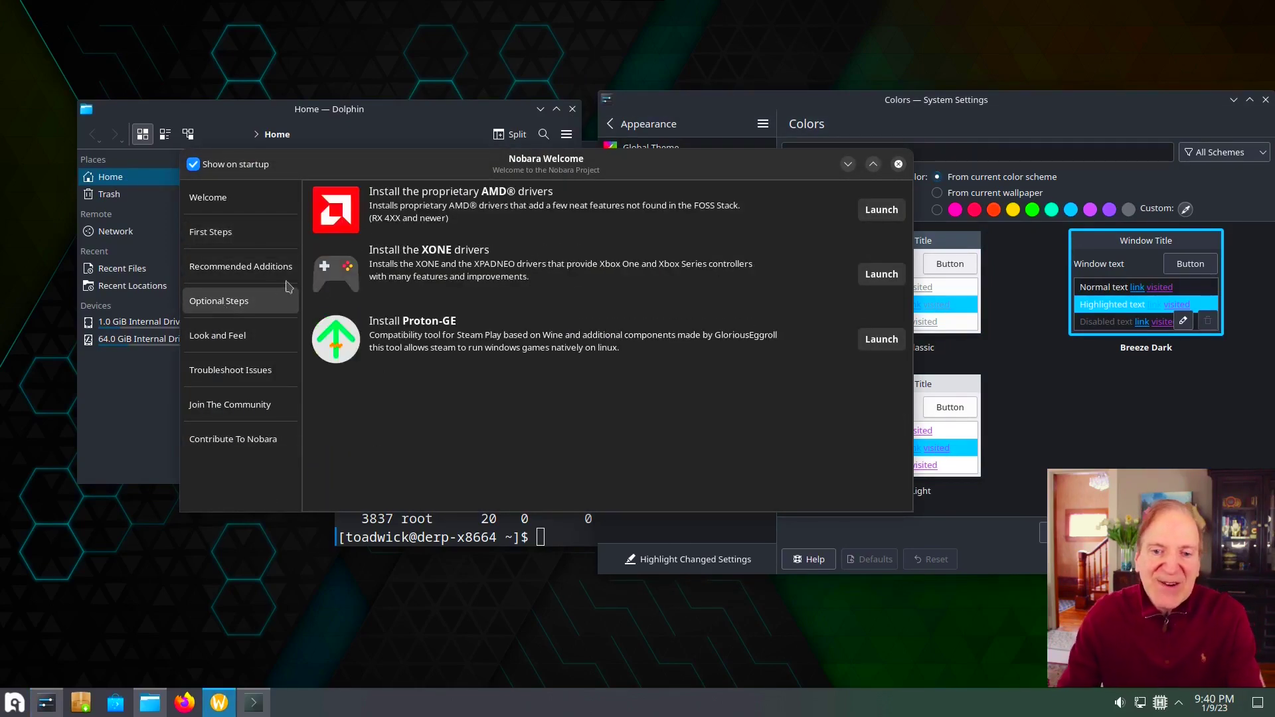
{"action": "left_click", "coordinate": [236, 337]}
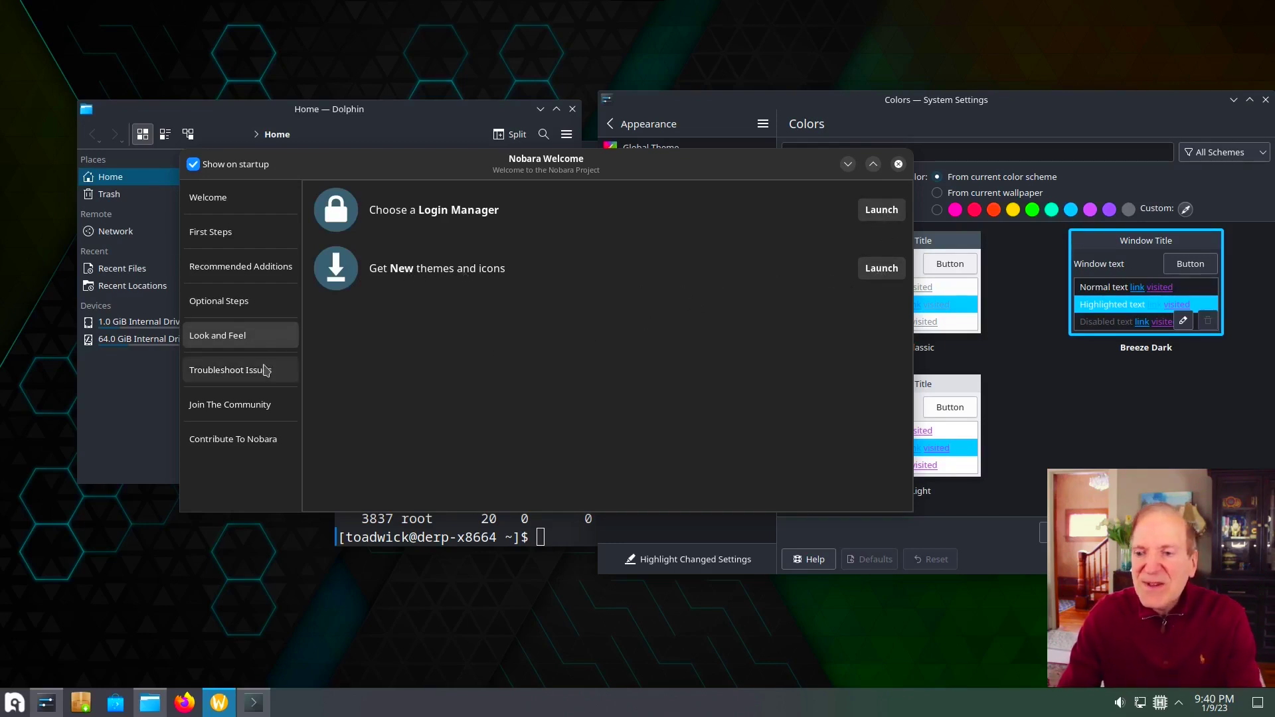
{"action": "left_click", "coordinate": [993, 537]}
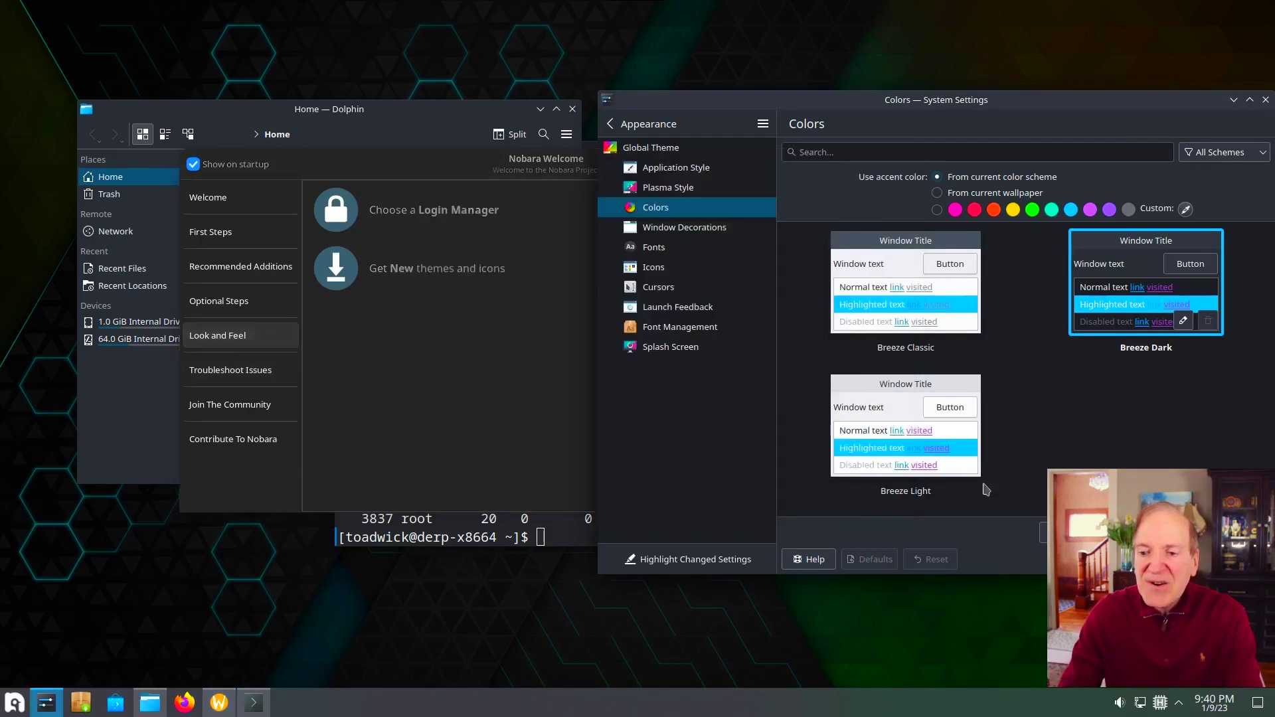
{"action": "left_click", "coordinate": [458, 123]}
{"action": "left_click", "coordinate": [567, 422]}
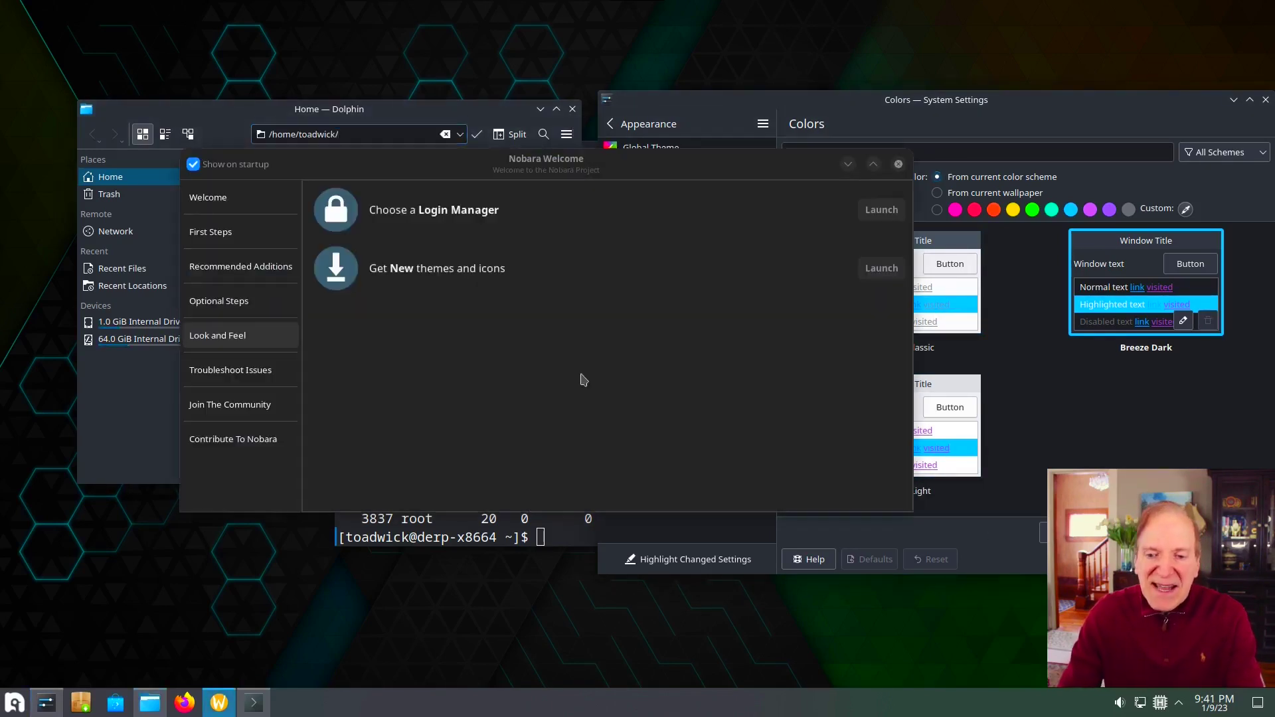
{"action": "left_click", "coordinate": [898, 164]}
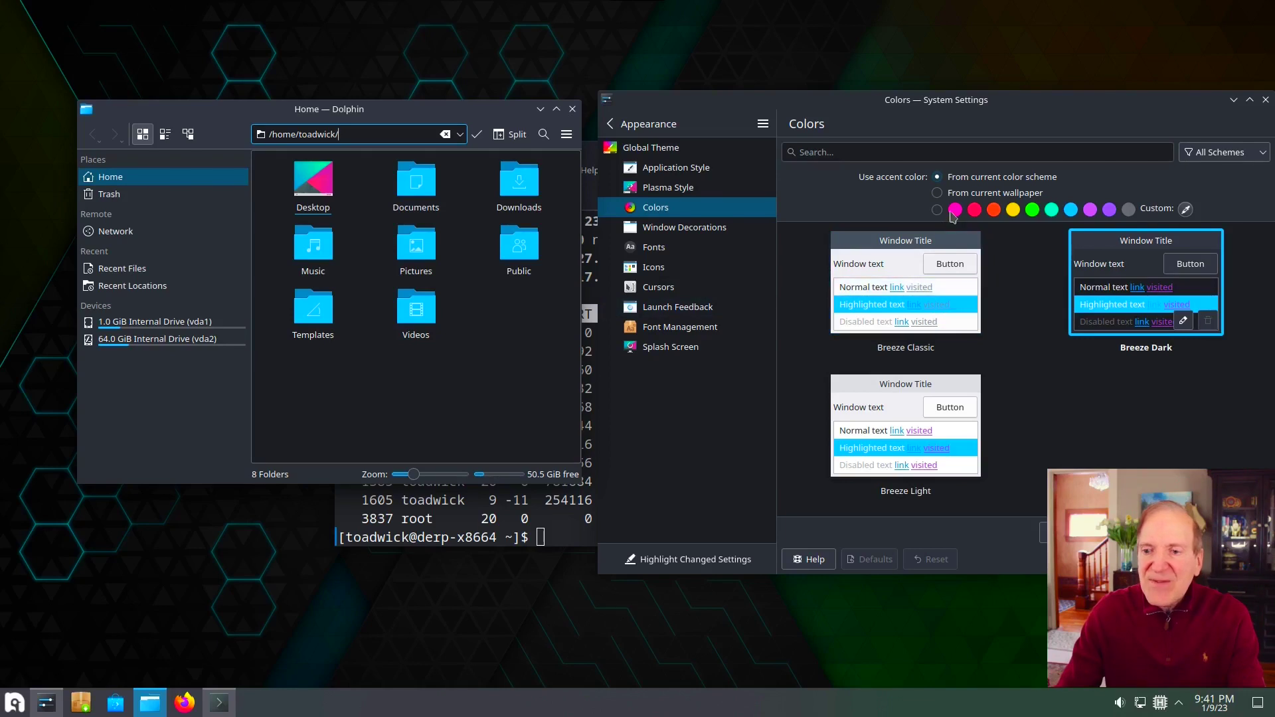
Try magenta, red, orange, yellow, green, violet and grey accents, then apply yellow.
{"action": "left_click", "coordinate": [940, 194]}
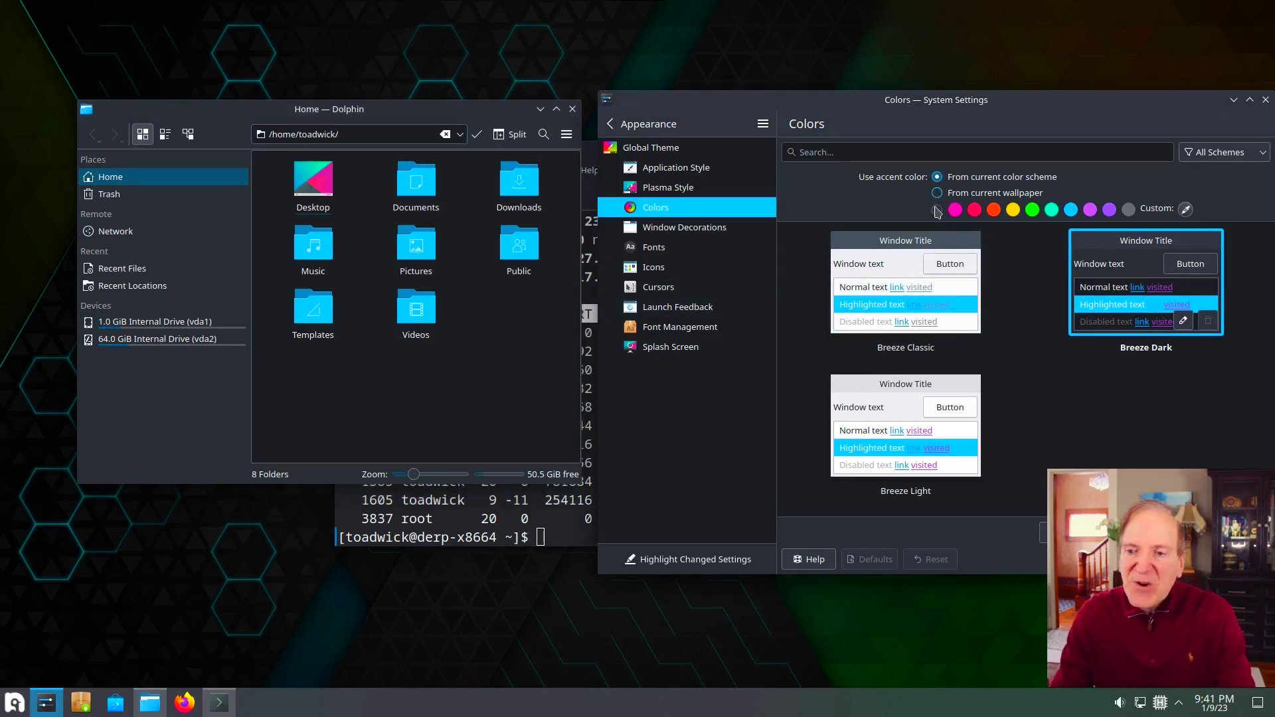
{"action": "left_click", "coordinate": [937, 211]}
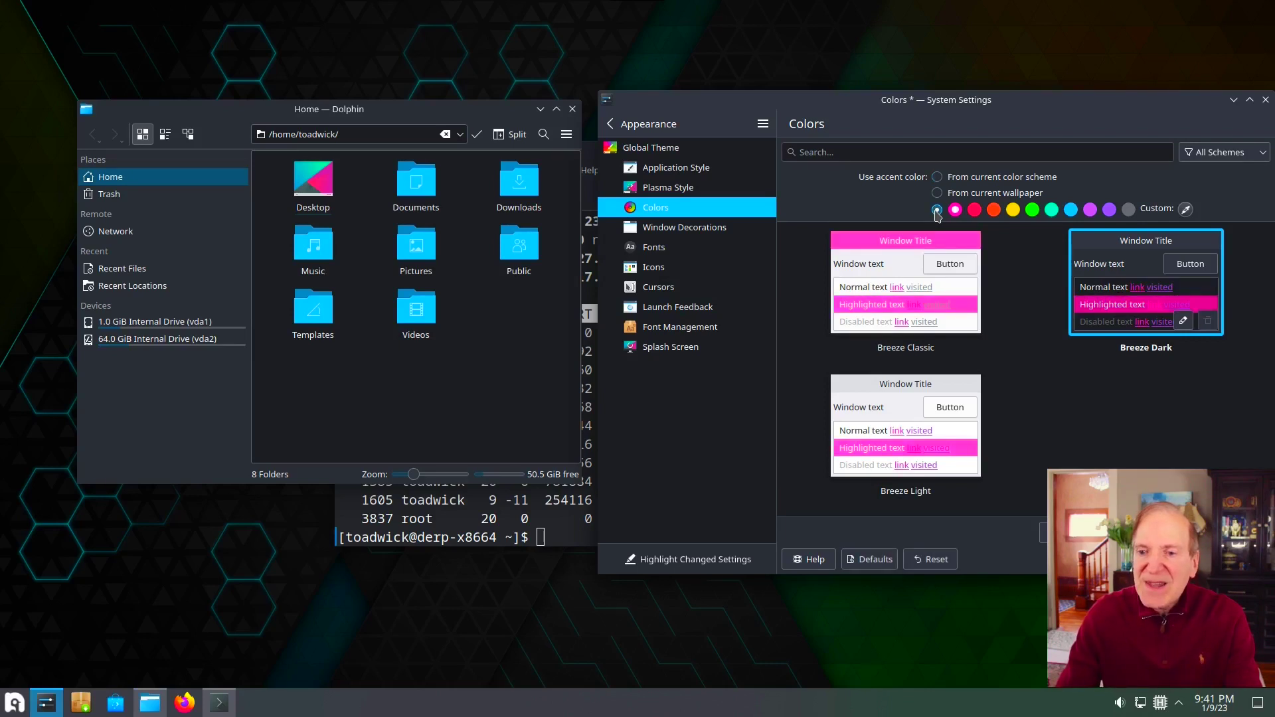
{"action": "left_click", "coordinate": [974, 211]}
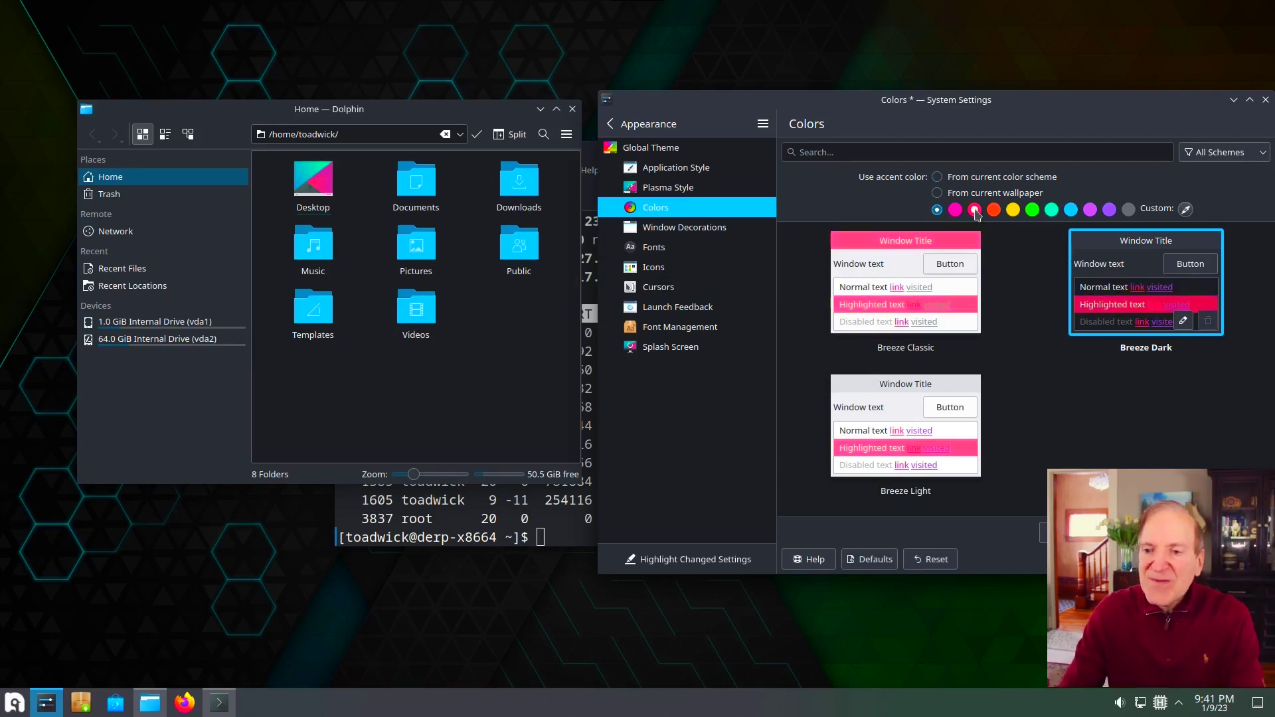
{"action": "left_click", "coordinate": [993, 210]}
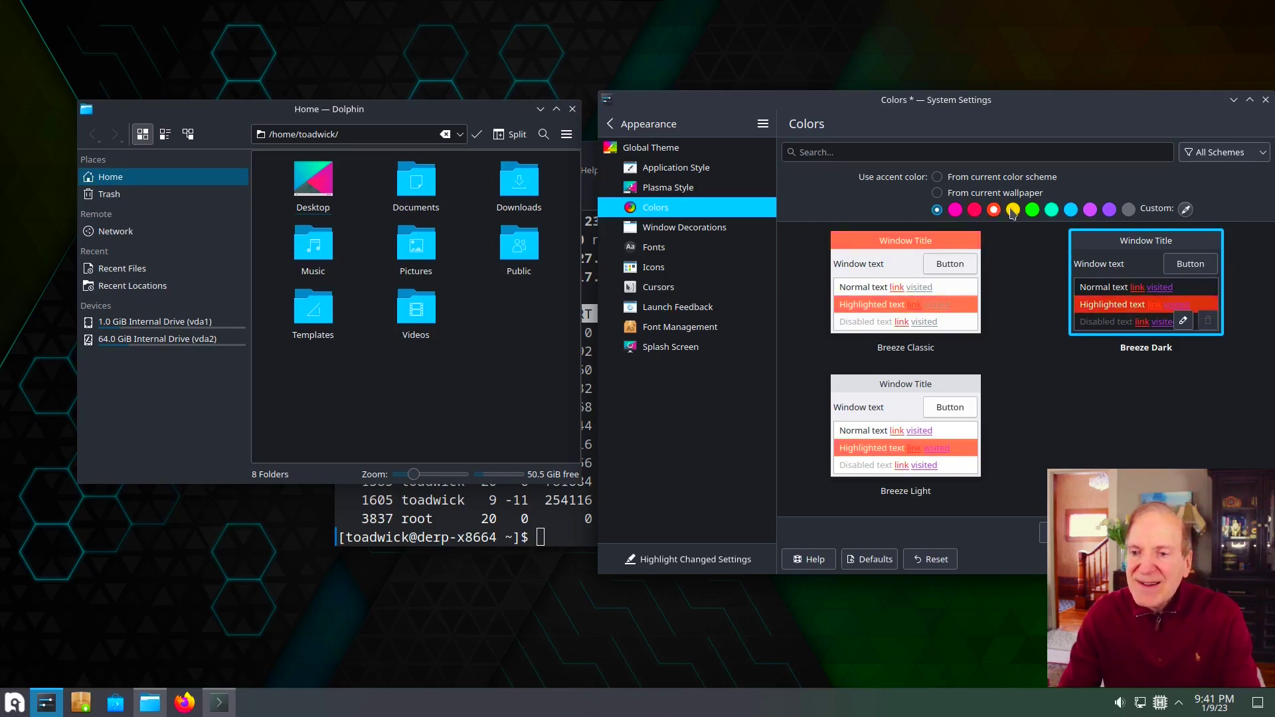
{"action": "left_click", "coordinate": [1012, 211]}
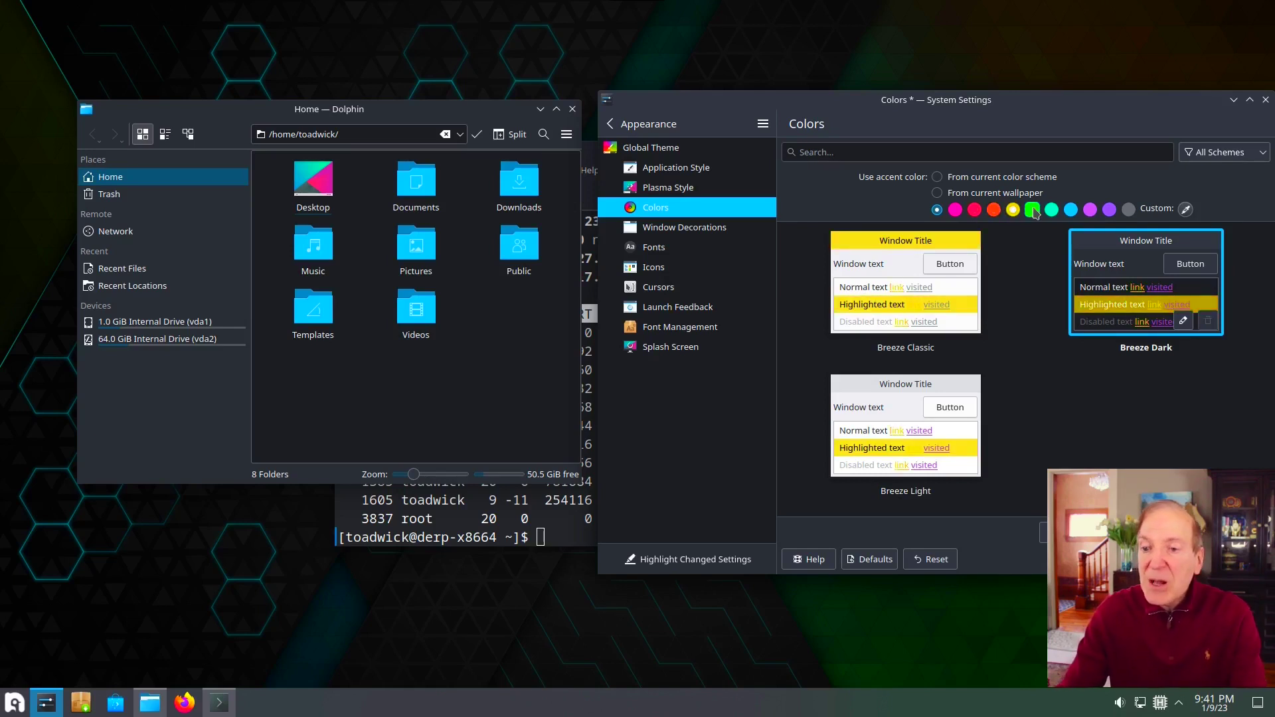
{"action": "left_click", "coordinate": [1032, 210]}
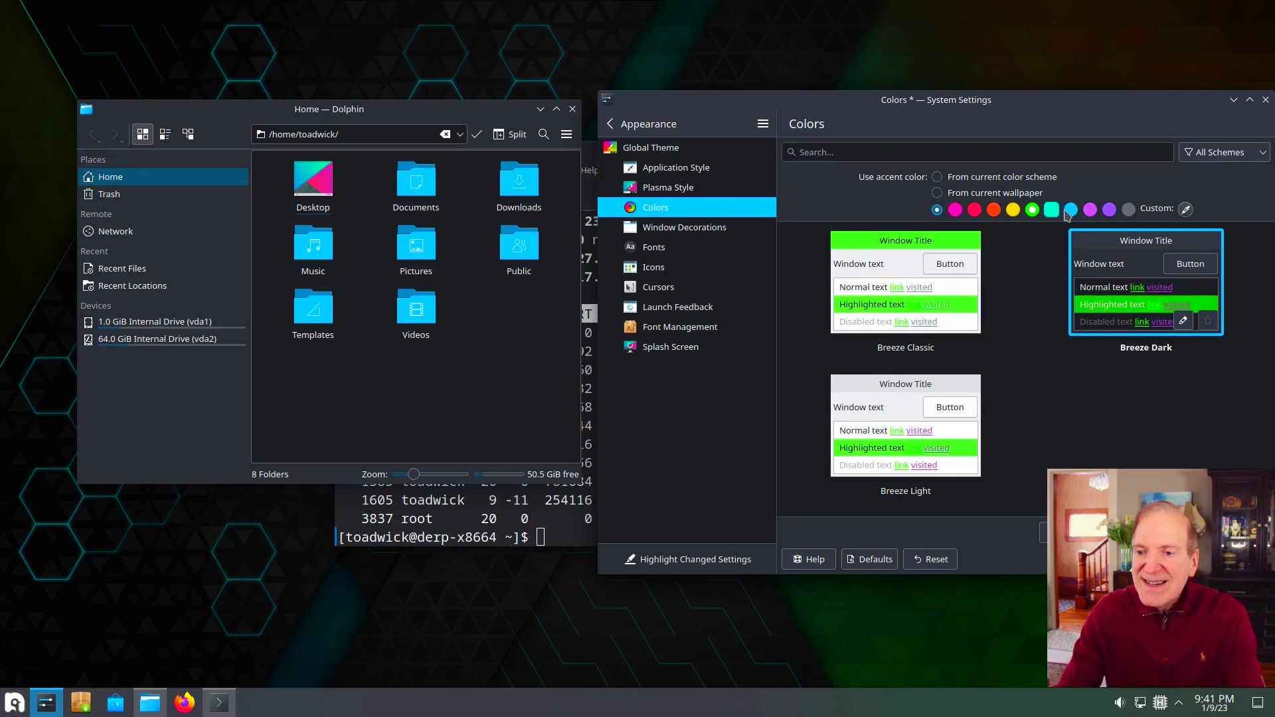
{"action": "left_click", "coordinate": [1088, 211]}
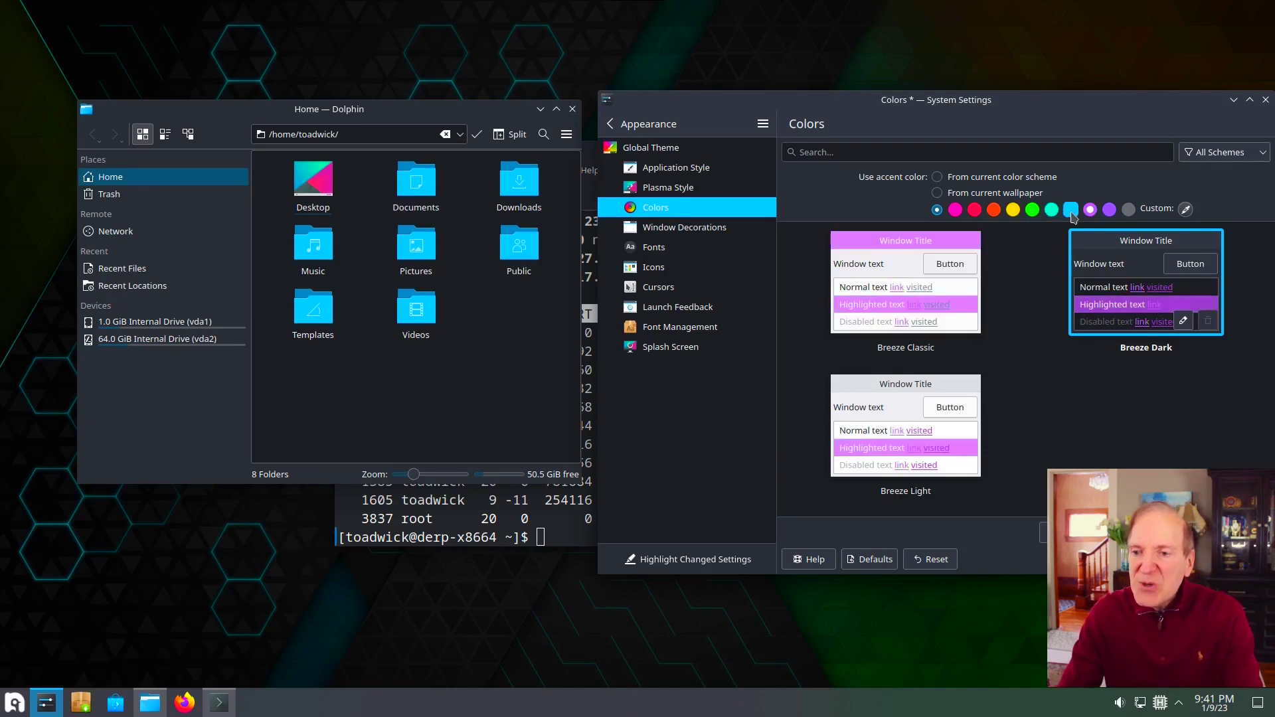
{"action": "left_click", "coordinate": [1128, 210]}
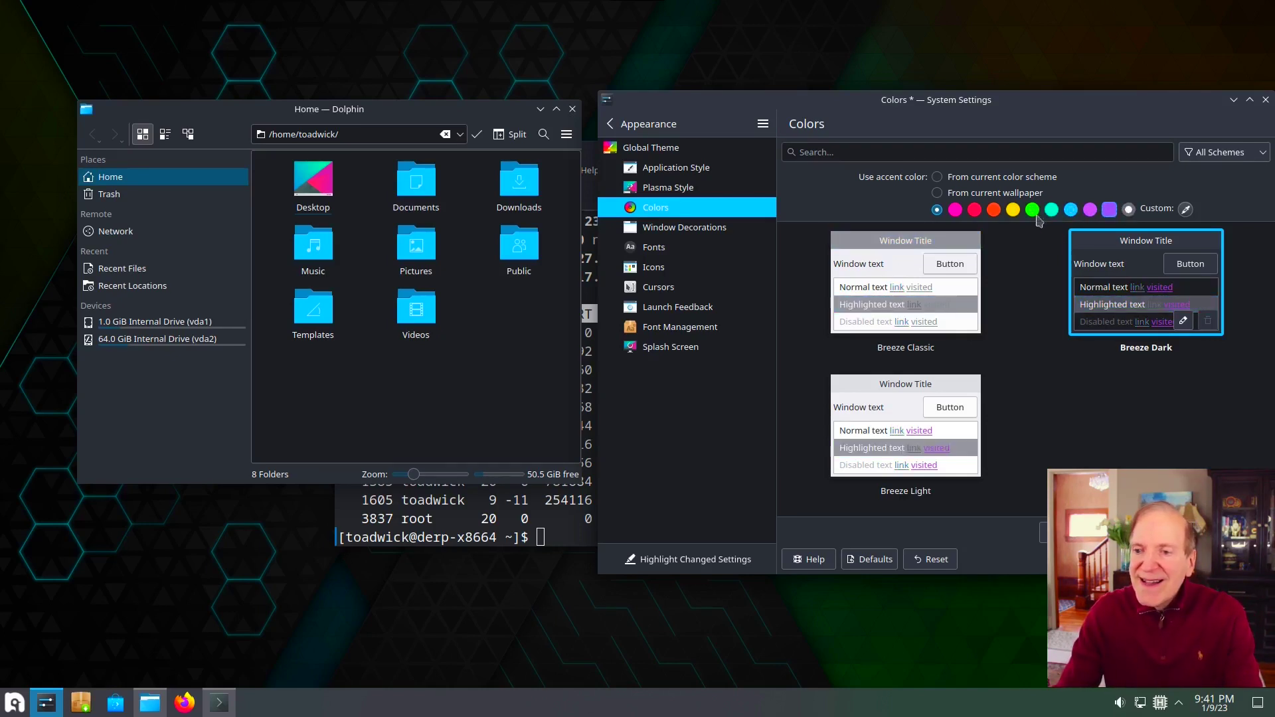
{"action": "left_click", "coordinate": [1013, 211]}
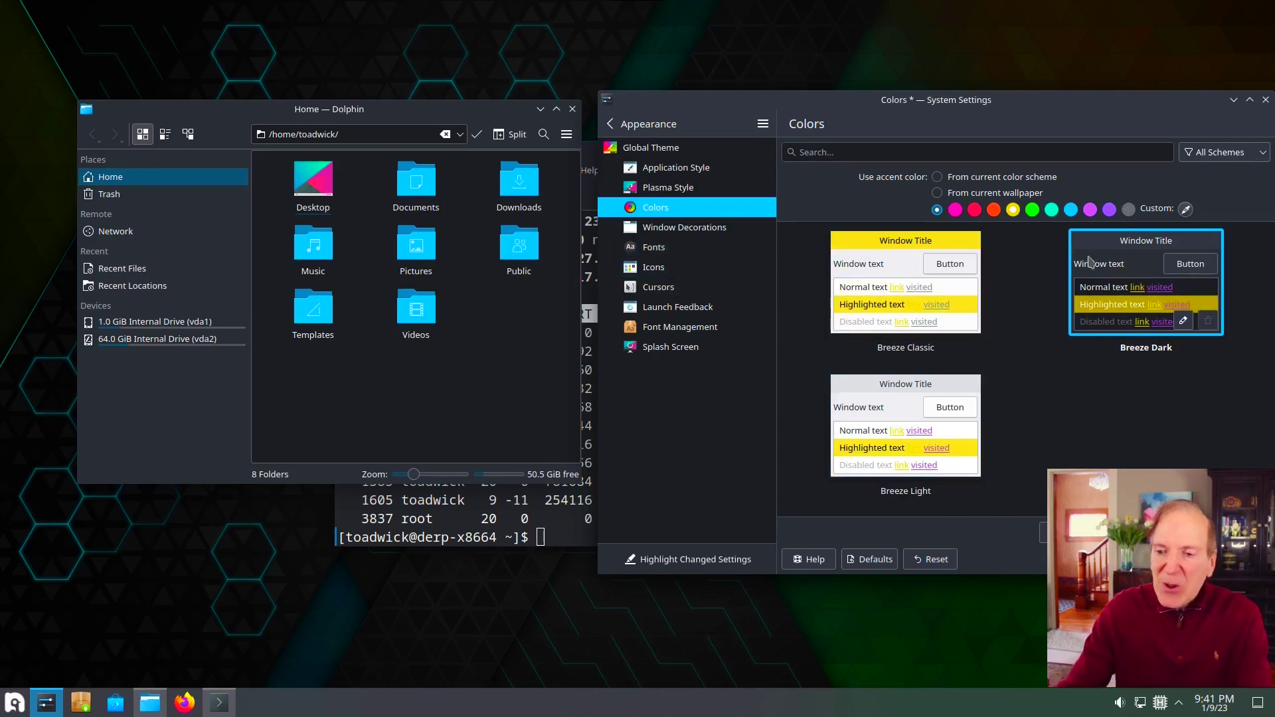
{"action": "left_click", "coordinate": [1063, 532]}
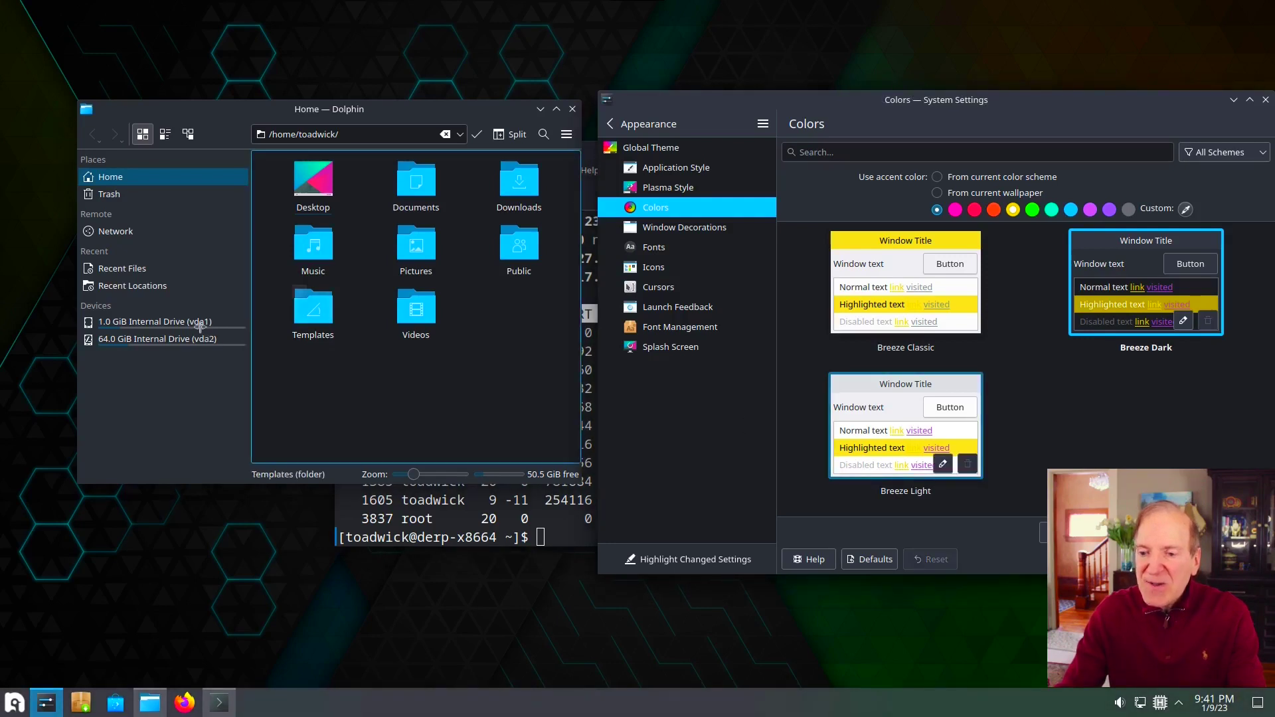
Check that the Trash is empty, then close, reopen and close Dolphin again.
{"action": "left_click", "coordinate": [109, 194]}
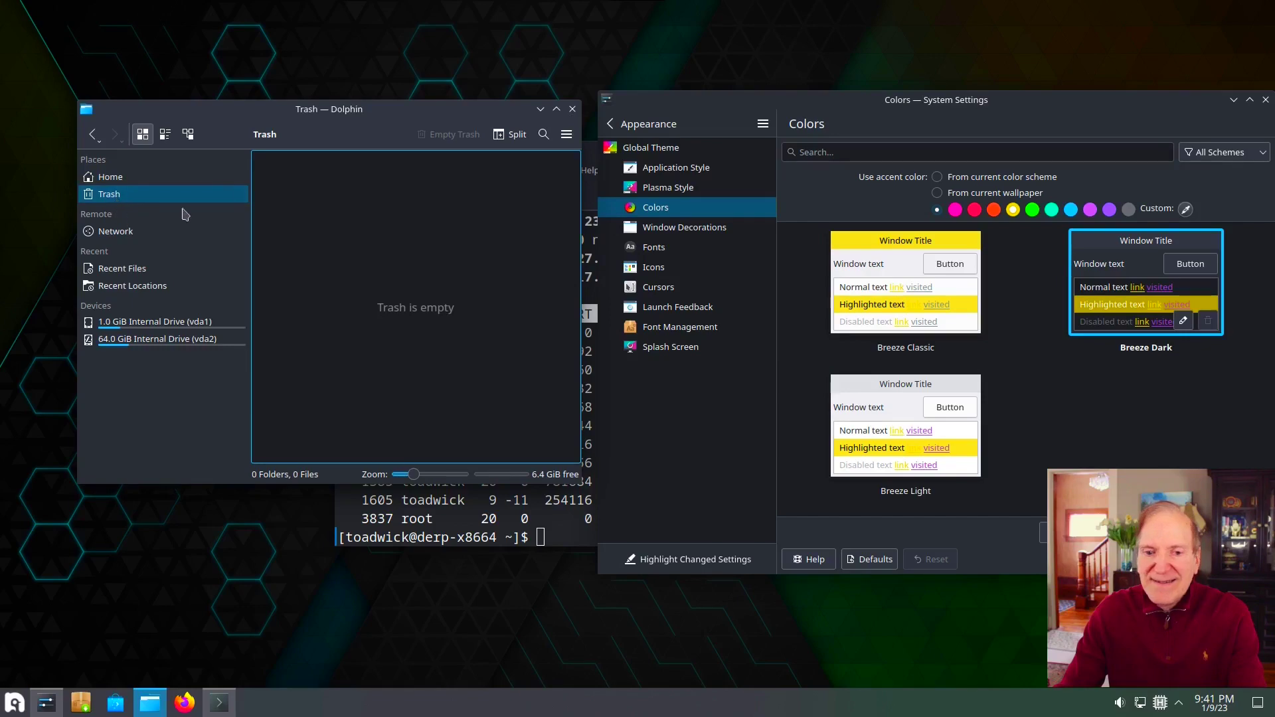
{"action": "left_click", "coordinate": [573, 109]}
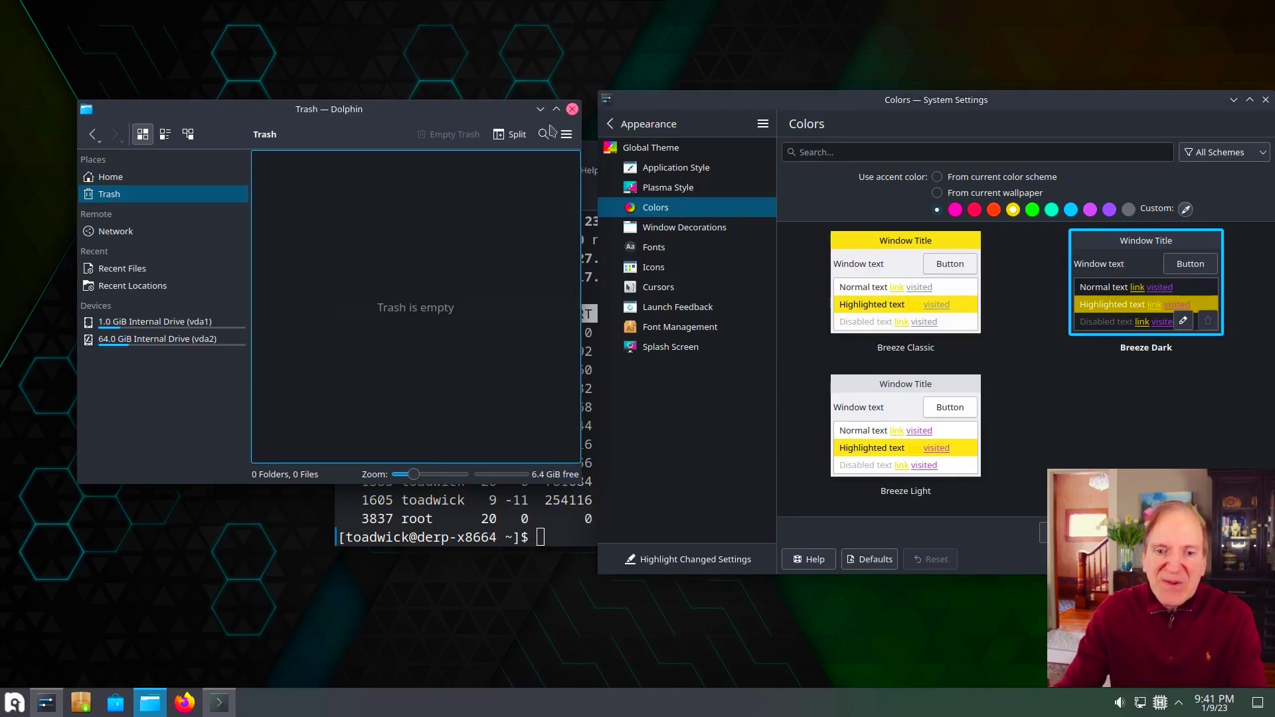
{"action": "left_click", "coordinate": [164, 688]}
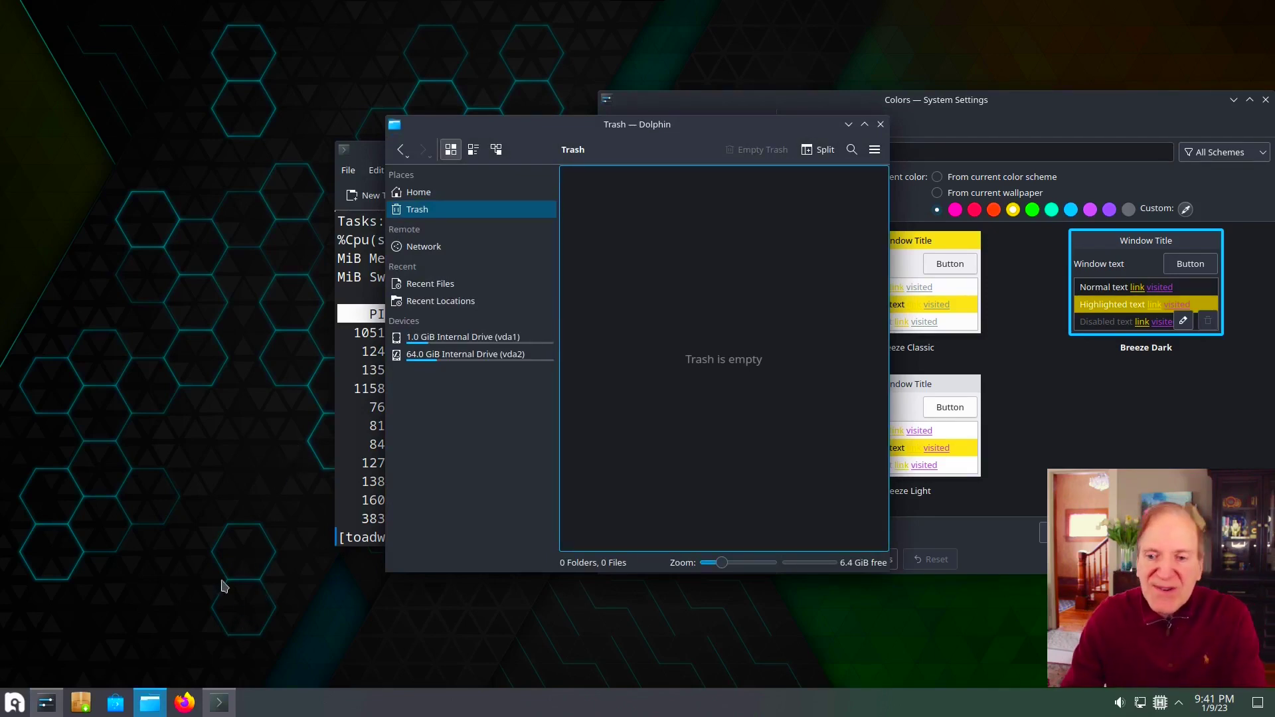
{"action": "left_click", "coordinate": [152, 710]}
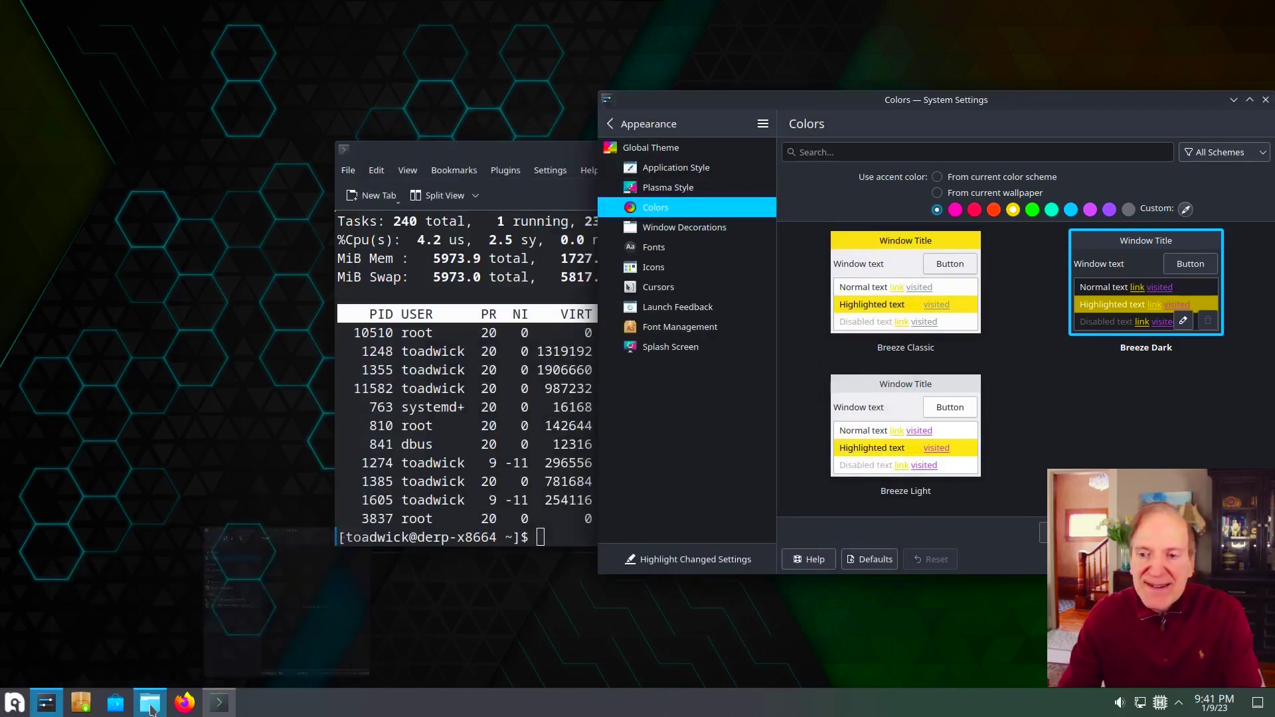
{"action": "left_click", "coordinate": [152, 710]}
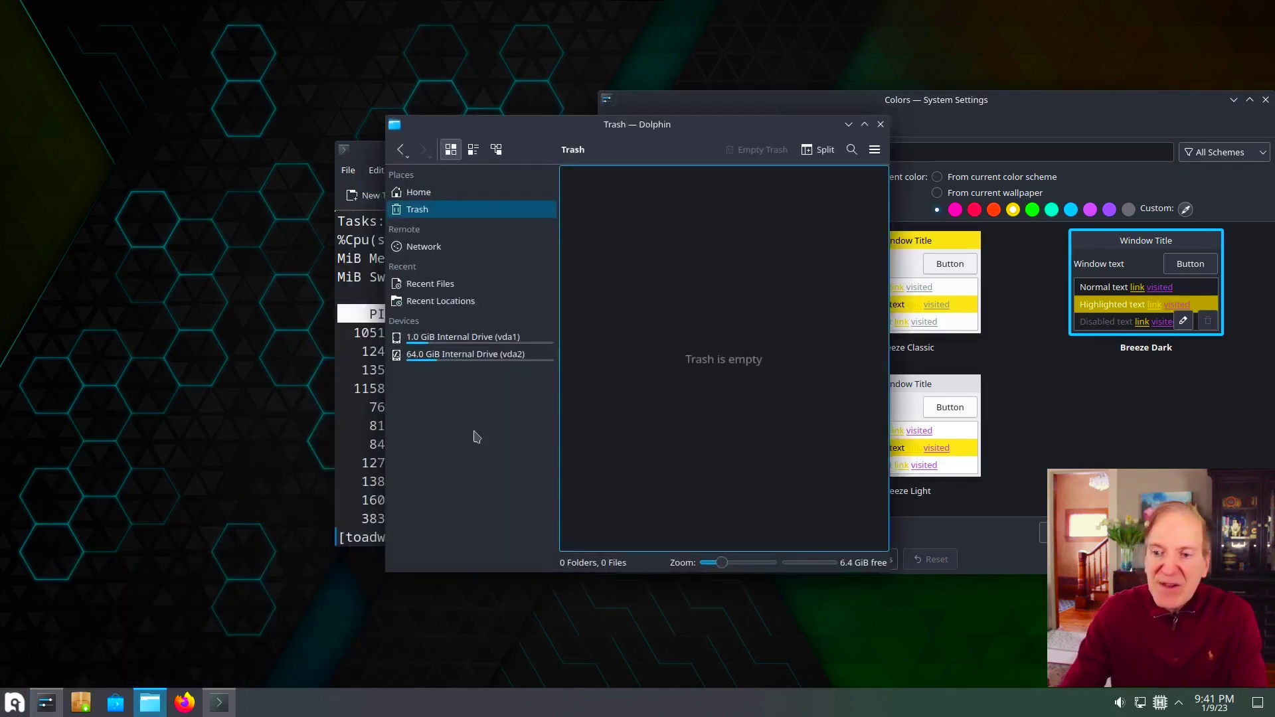
{"action": "left_click", "coordinate": [881, 125]}
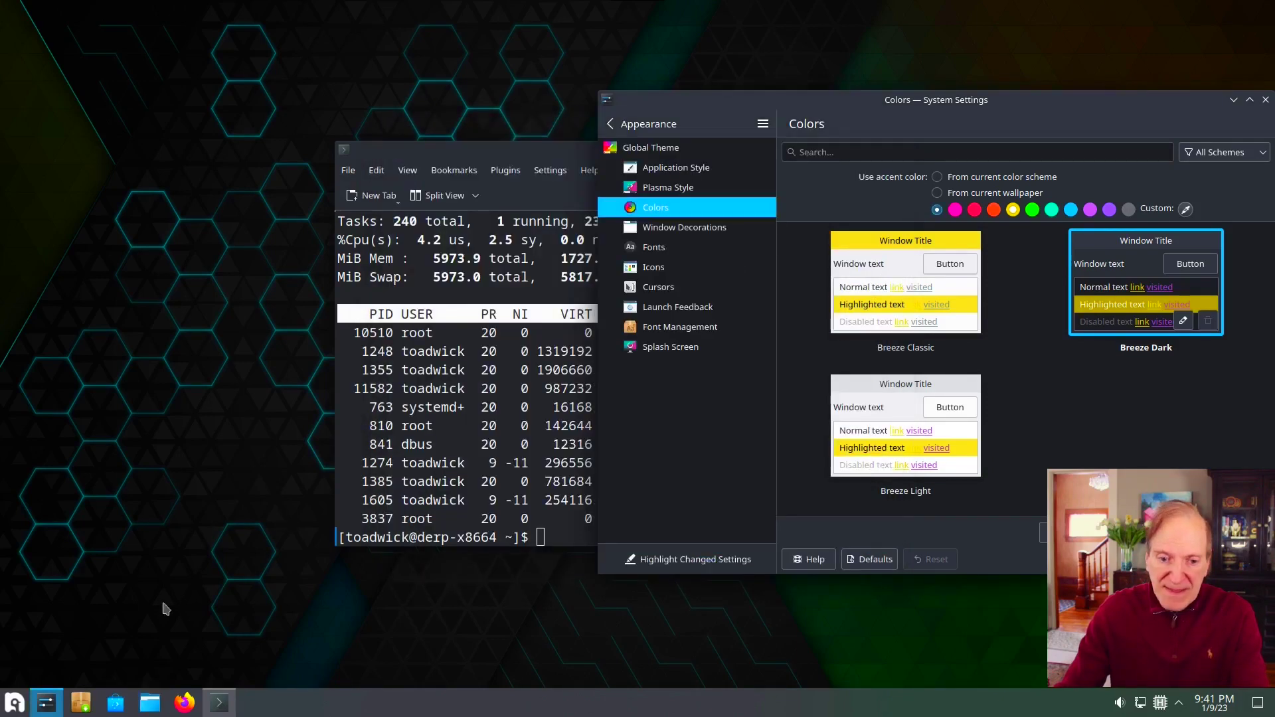
Relaunch Dolphin in the upper left, showing Home with Documents selected.
{"action": "left_click", "coordinate": [150, 703]}
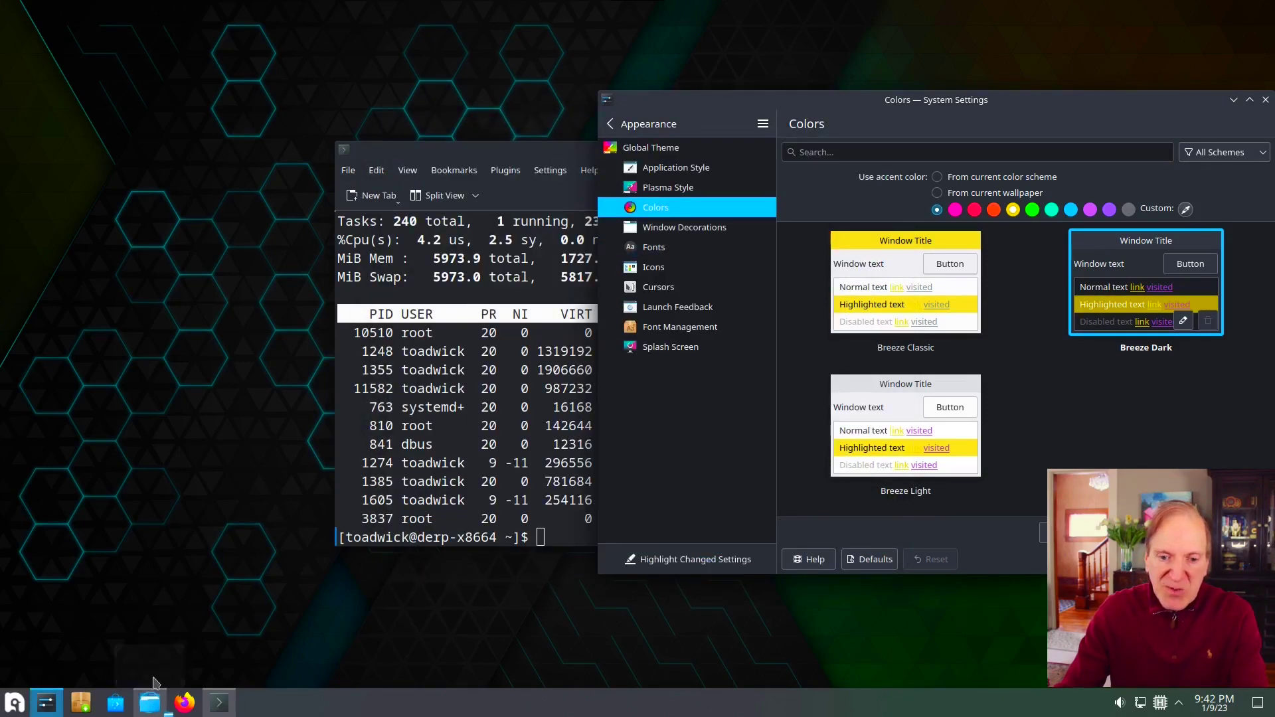
{"action": "left_click_drag", "start_coordinate": [342, 42], "coordinate": [305, 30]}
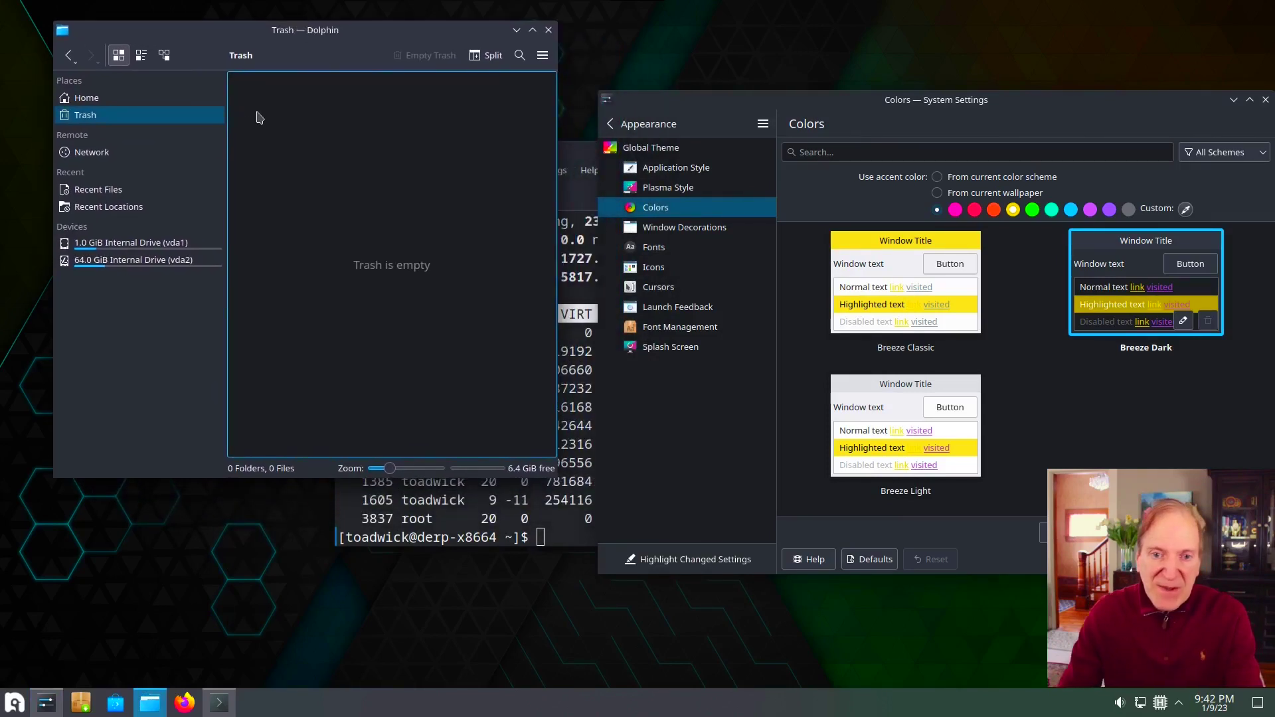
{"action": "left_click", "coordinate": [84, 99]}
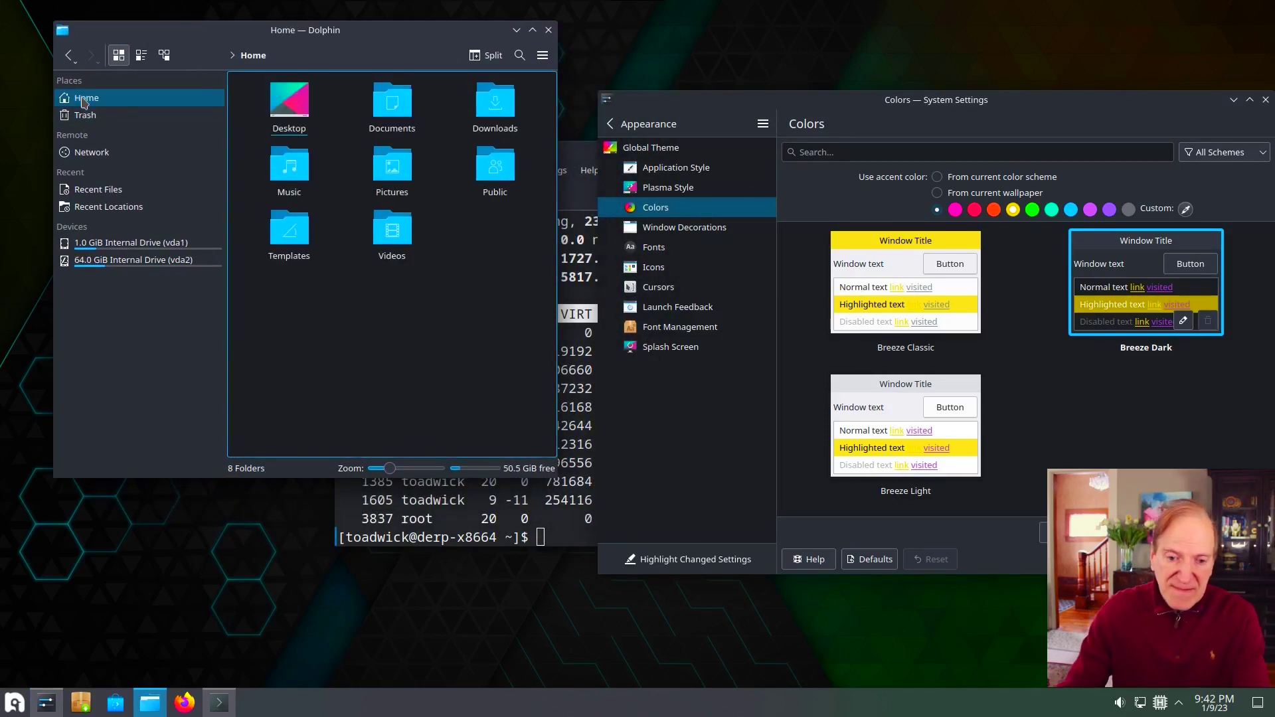
{"action": "left_click", "coordinate": [397, 121]}
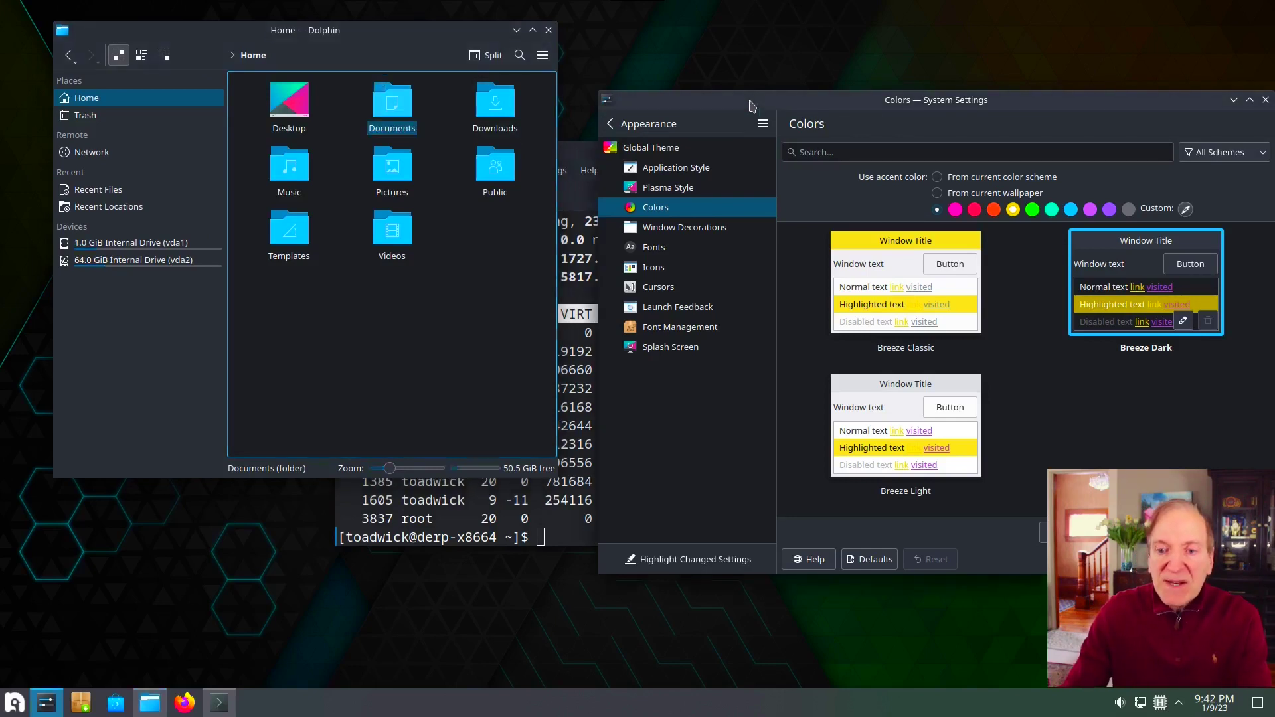
{"action": "left_click", "coordinate": [880, 273]}
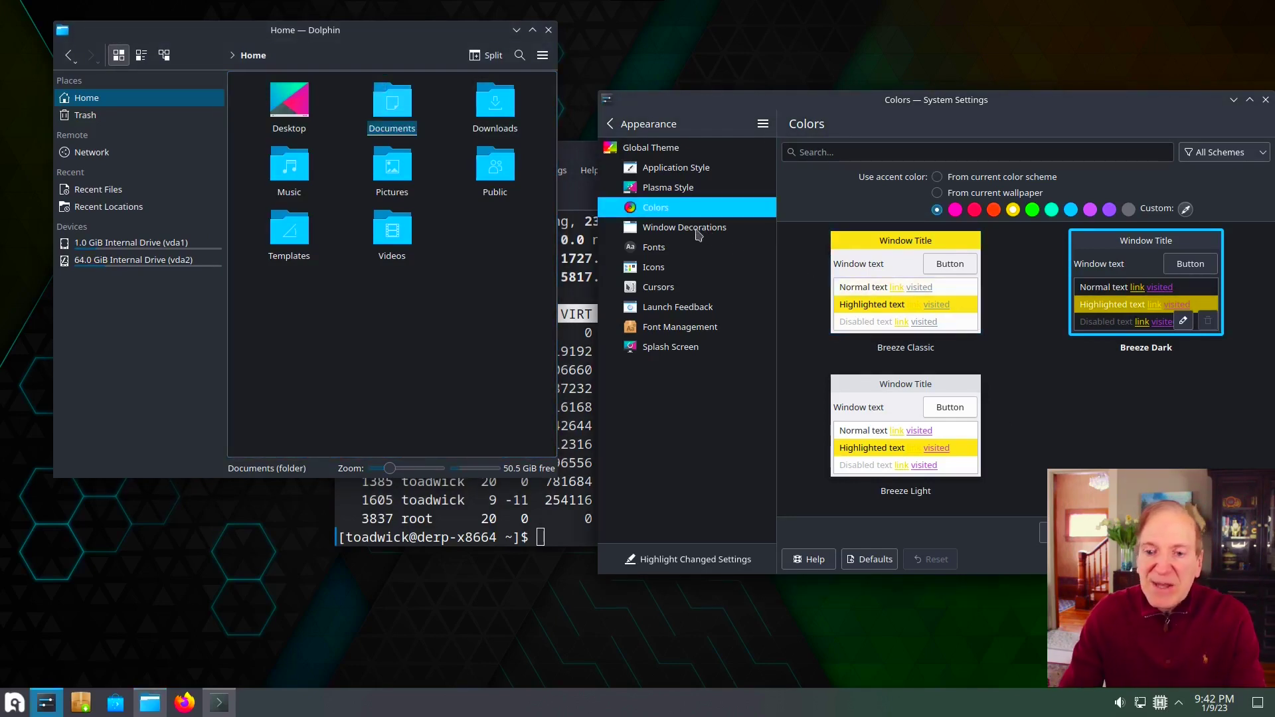
Move the Minimize button along the titlebar in the Window Decorations Titlebar Buttons layout.
{"action": "left_click", "coordinate": [672, 234]}
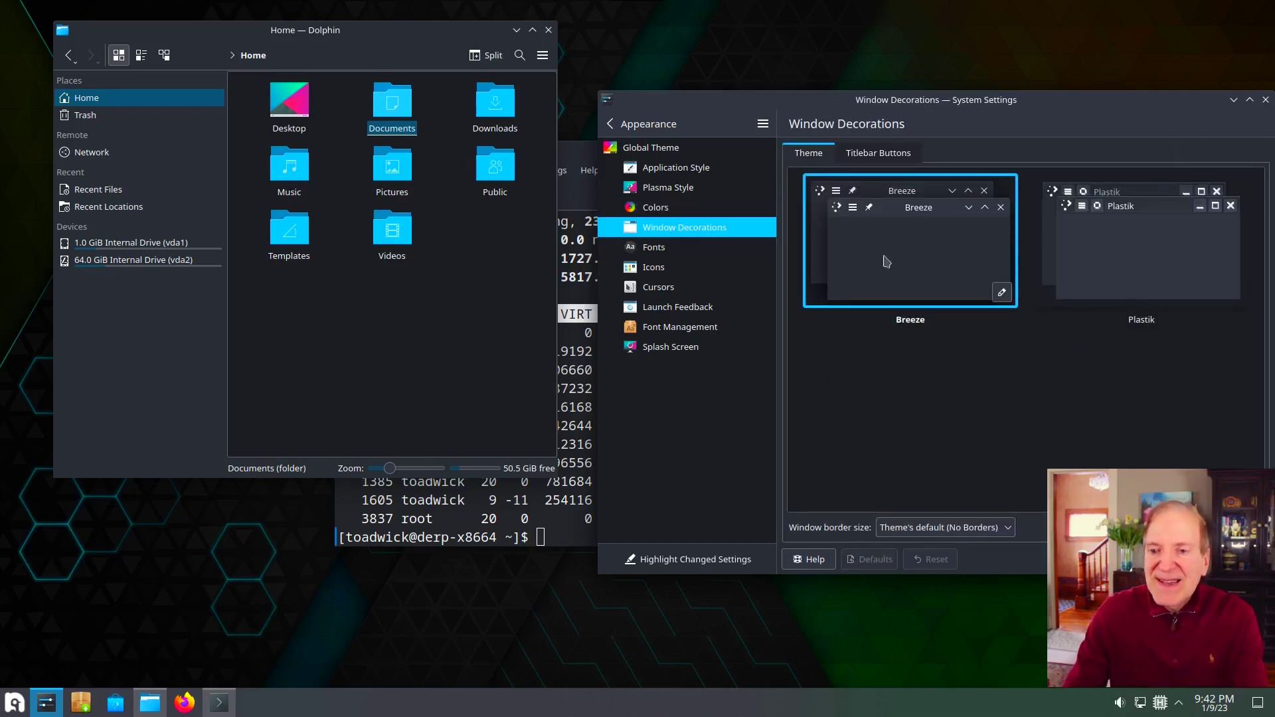
{"action": "left_click", "coordinate": [881, 160]}
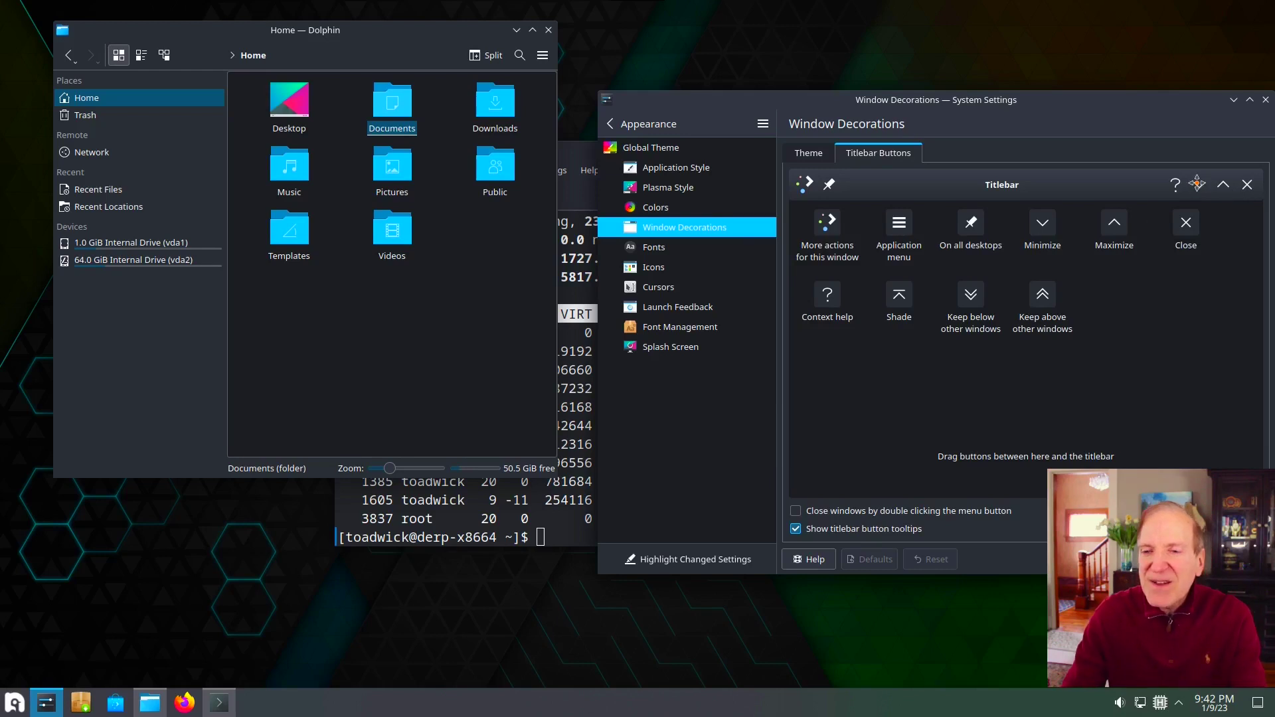
{"action": "mouse_move", "coordinate": [1199, 185]}
{"action": "left_mouse_down"}
{"action": "mouse_move", "coordinate": [913, 174]}
{"action": "mouse_move", "coordinate": [1213, 185]}
{"action": "left_mouse_up"}
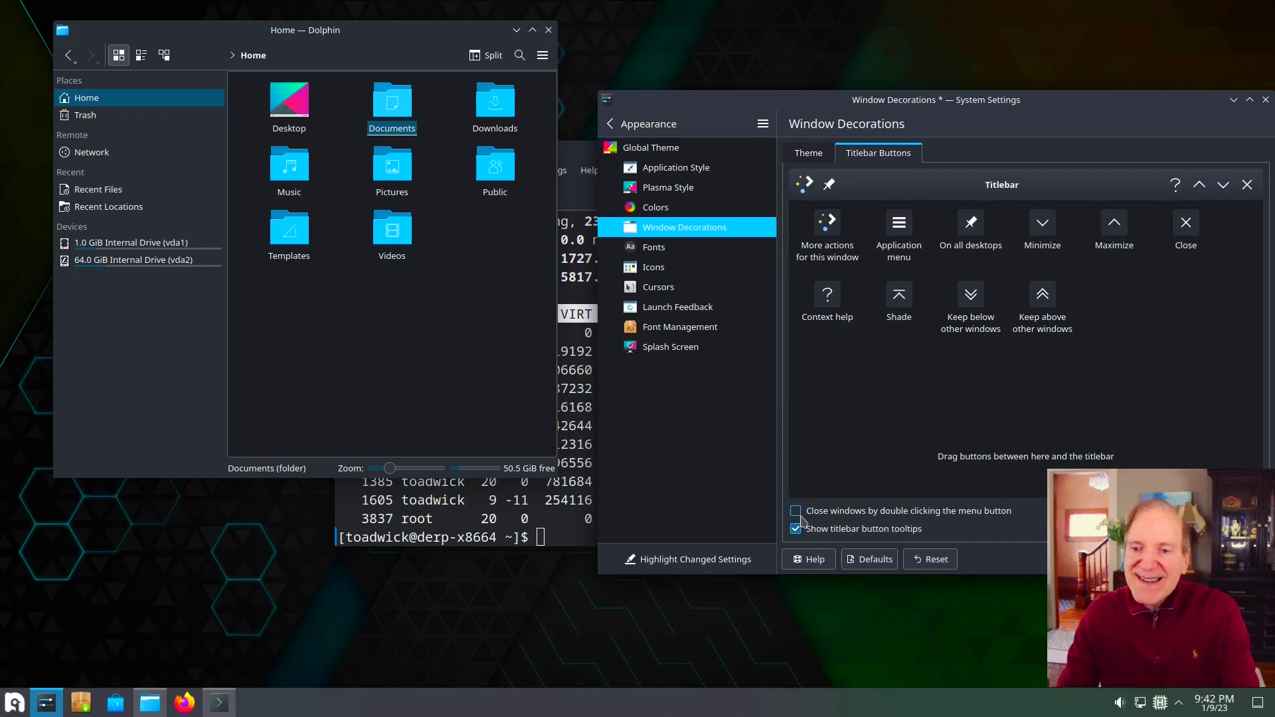
{"action": "left_click", "coordinate": [811, 153]}
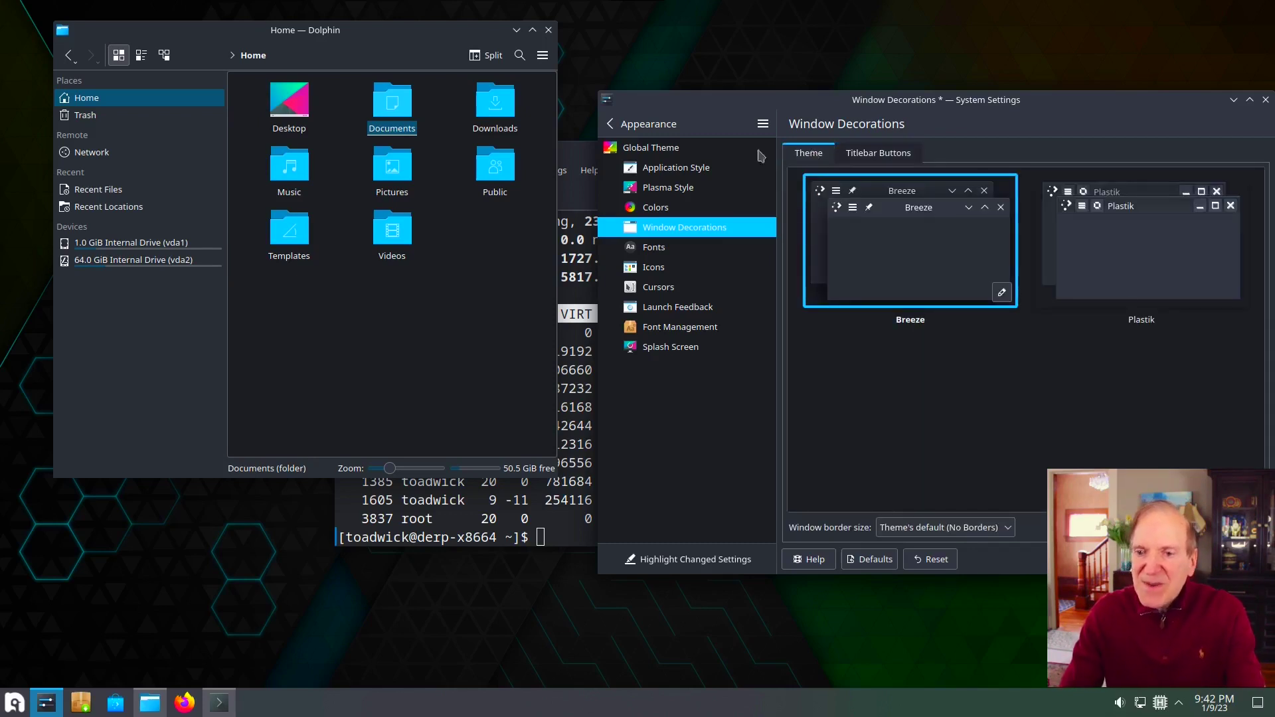
{"action": "left_click", "coordinate": [641, 273]}
Apply the decoration changes, preview Papirus-Dark icons, then return to Breeze Dark.
{"action": "left_click", "coordinate": [923, 368]}
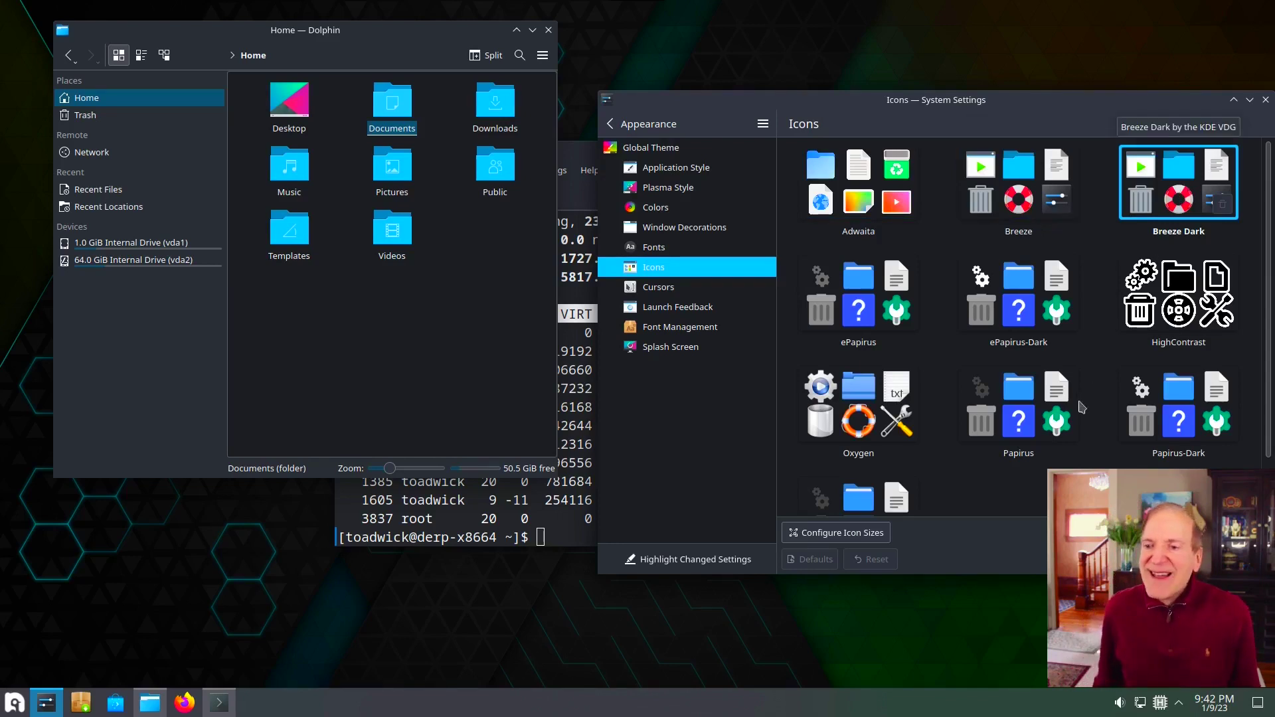
{"action": "scroll", "coordinate": [1093, 421], "scroll_direction": "down", "scroll_amount": 1}
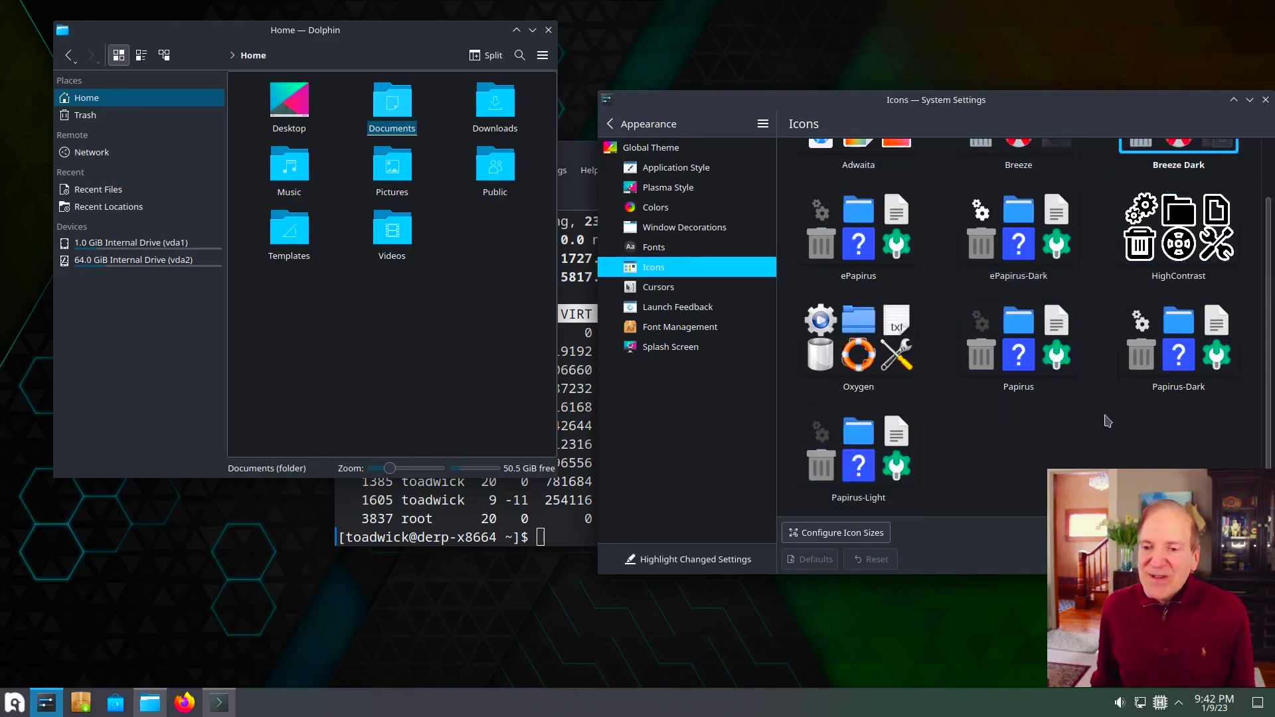
{"action": "scroll", "coordinate": [1107, 421], "scroll_direction": "up", "scroll_amount": 1}
{"action": "left_click", "coordinate": [1179, 412]}
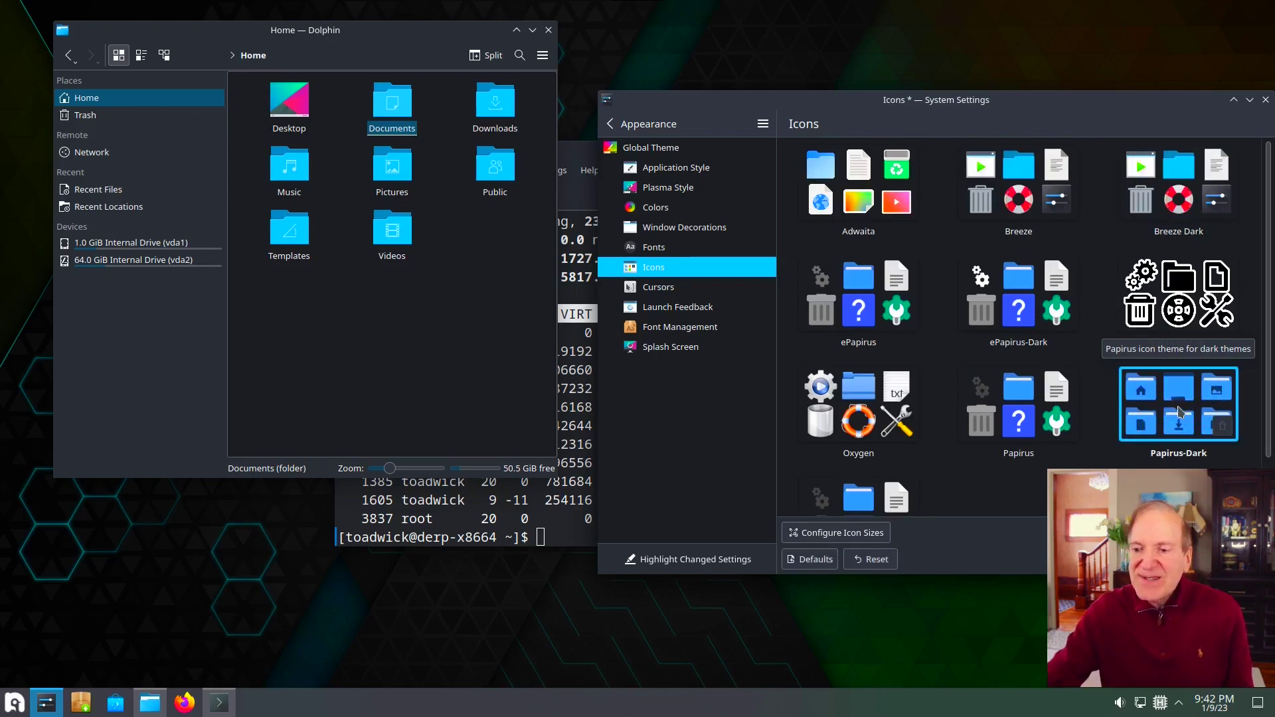
{"action": "left_click", "coordinate": [1179, 193]}
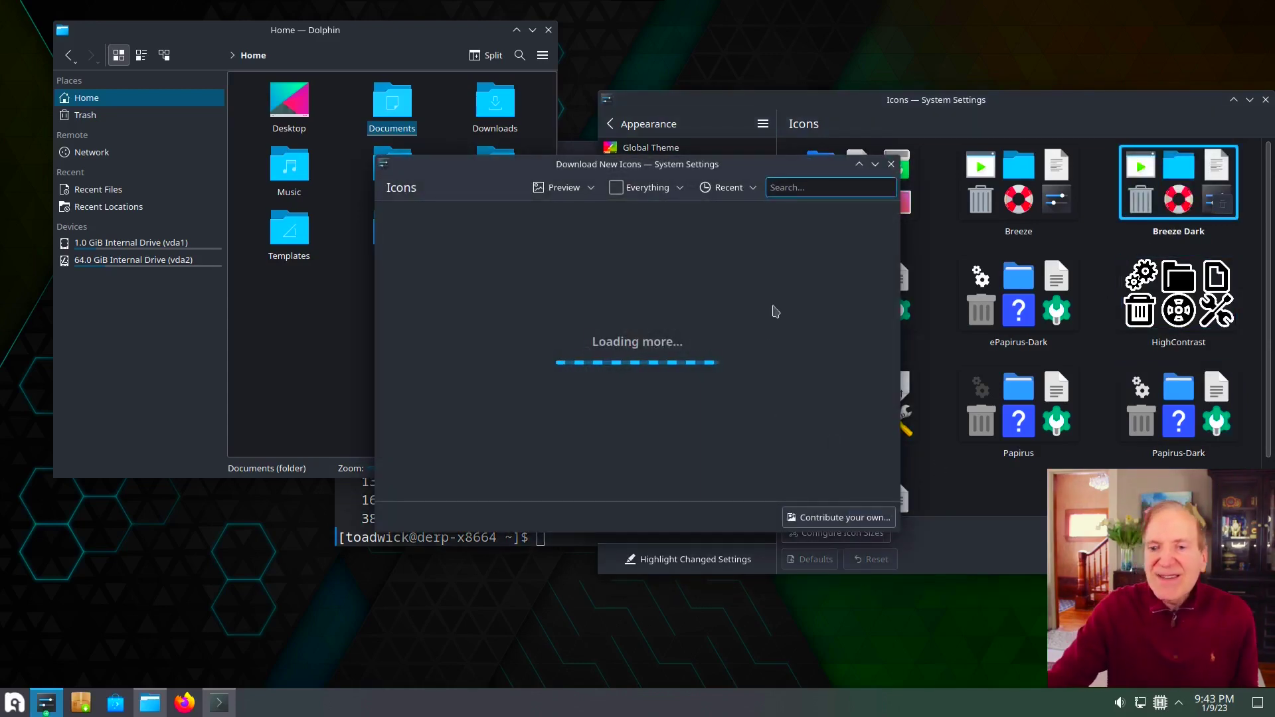
Sort downloadable icon themes by rating and scroll down to Newaita-reborn.
{"action": "left_click", "coordinate": [749, 189]}
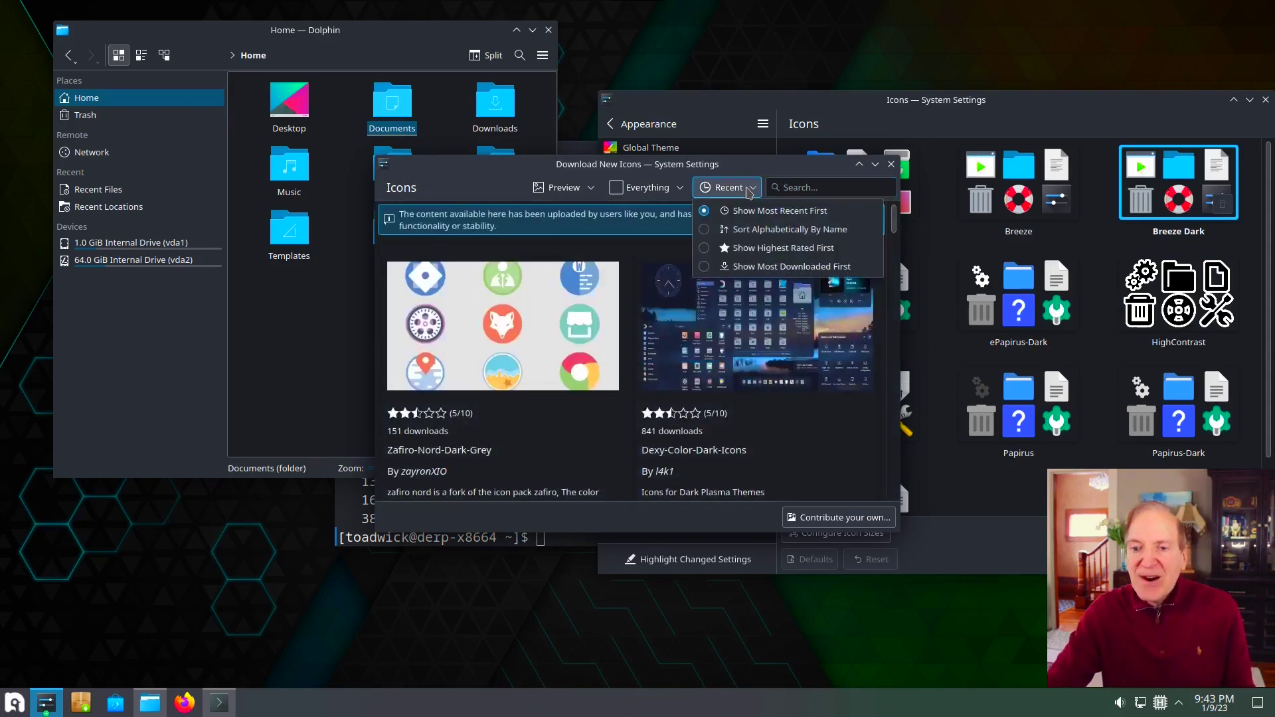
{"action": "left_click", "coordinate": [710, 250]}
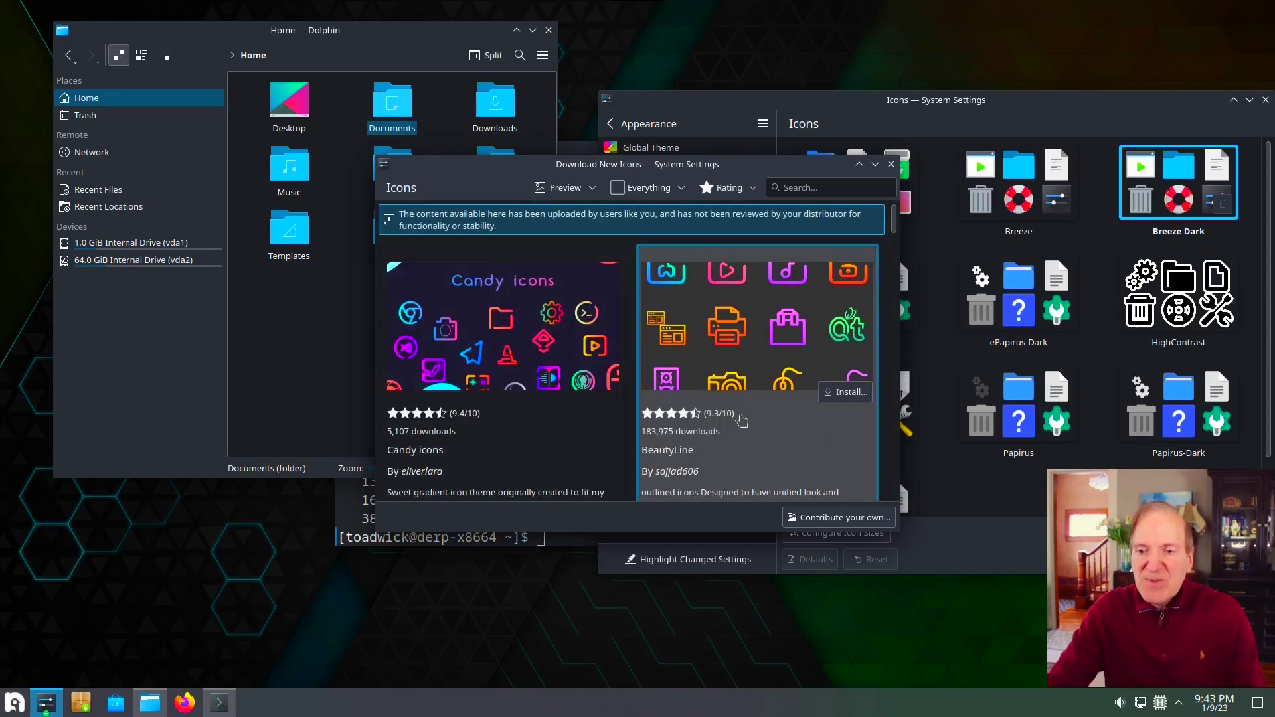
{"action": "scroll", "coordinate": [743, 420], "scroll_direction": "down", "scroll_amount": 4}
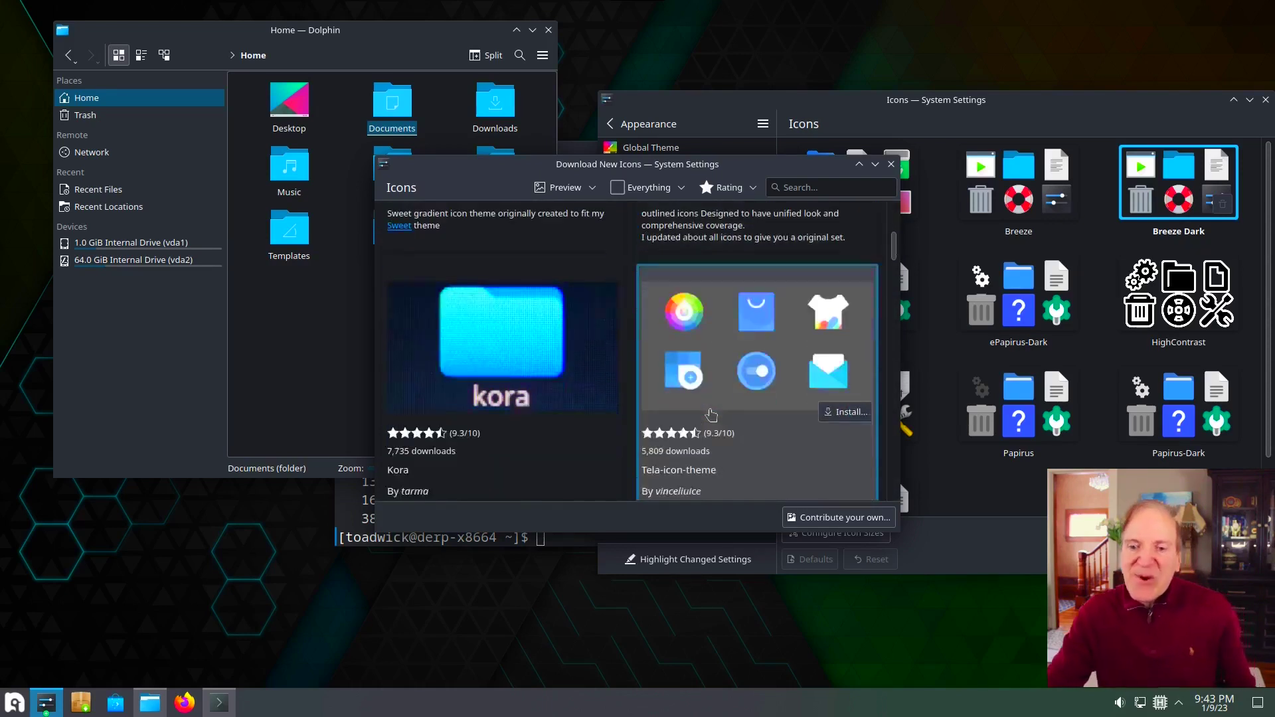
{"action": "scroll", "coordinate": [711, 415], "scroll_direction": "down", "scroll_amount": 2}
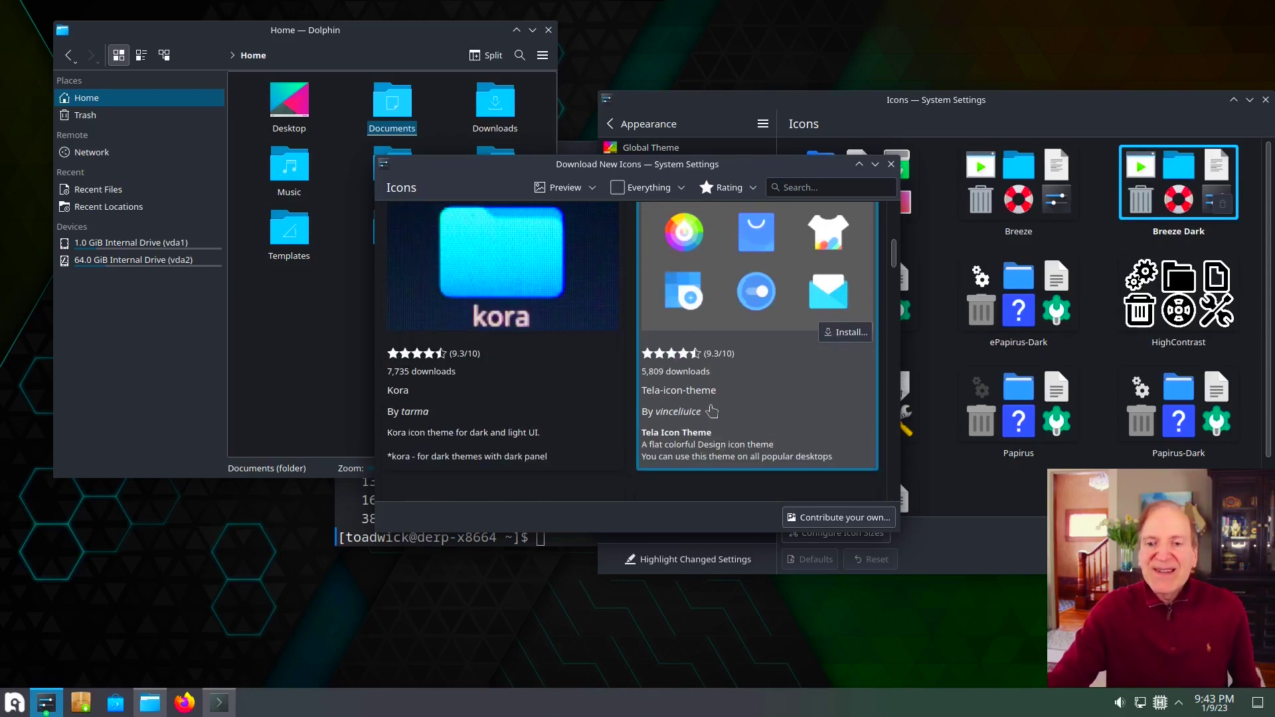
{"action": "scroll", "coordinate": [712, 410], "scroll_direction": "down", "scroll_amount": 1}
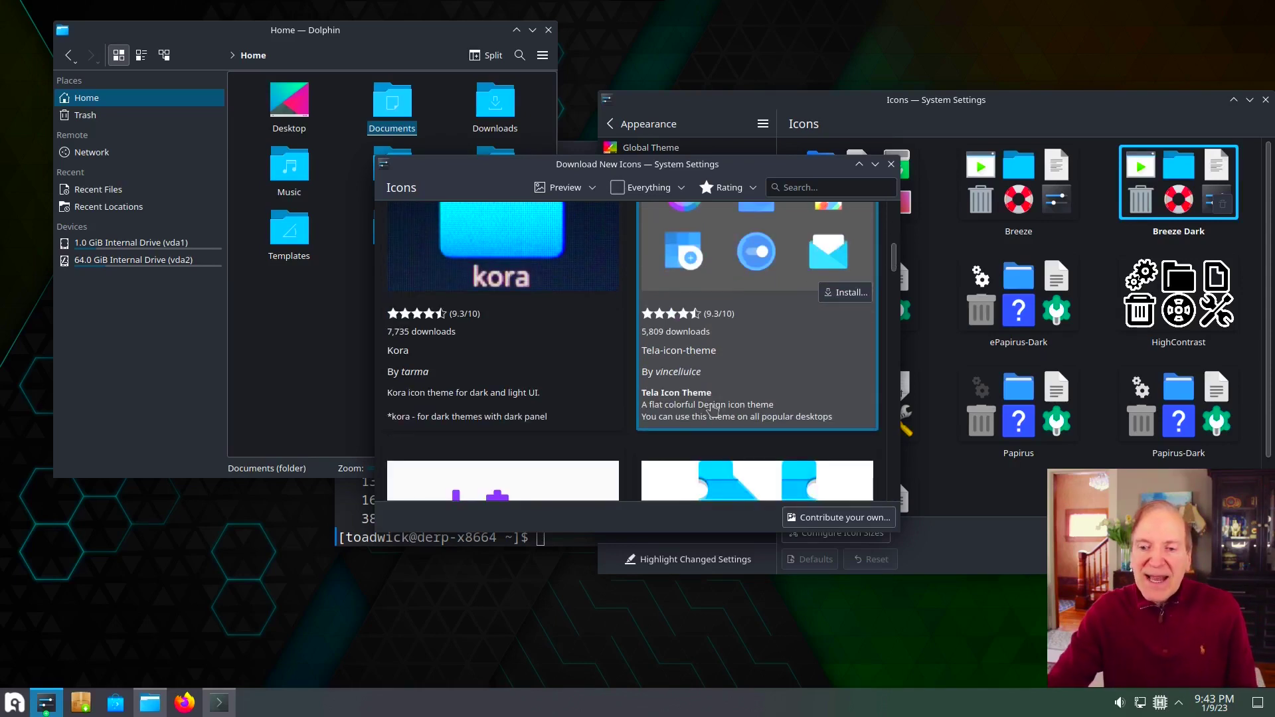
{"action": "scroll", "coordinate": [712, 410], "scroll_direction": "down", "scroll_amount": 5}
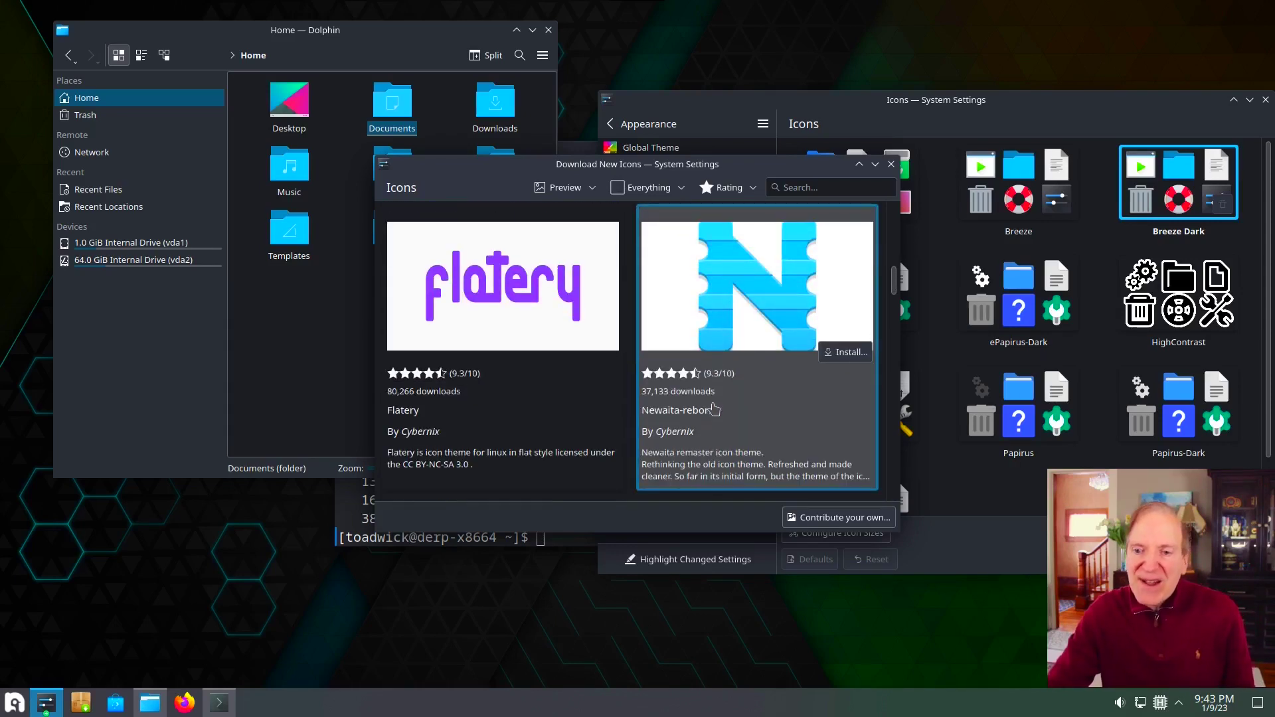
{"action": "scroll", "coordinate": [714, 409], "scroll_direction": "down", "scroll_amount": 1}
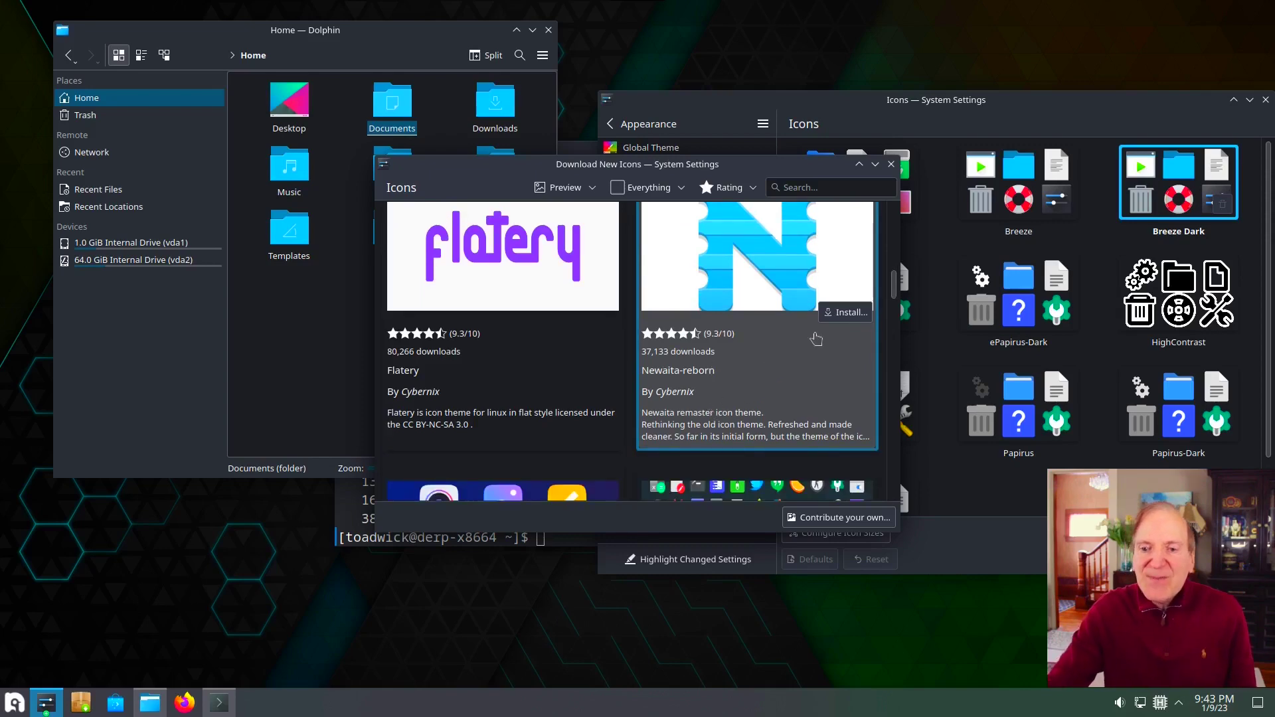
Install the Newaita-reborn-yellow.tar.gz variant and put it in use.
{"action": "left_click", "coordinate": [853, 314]}
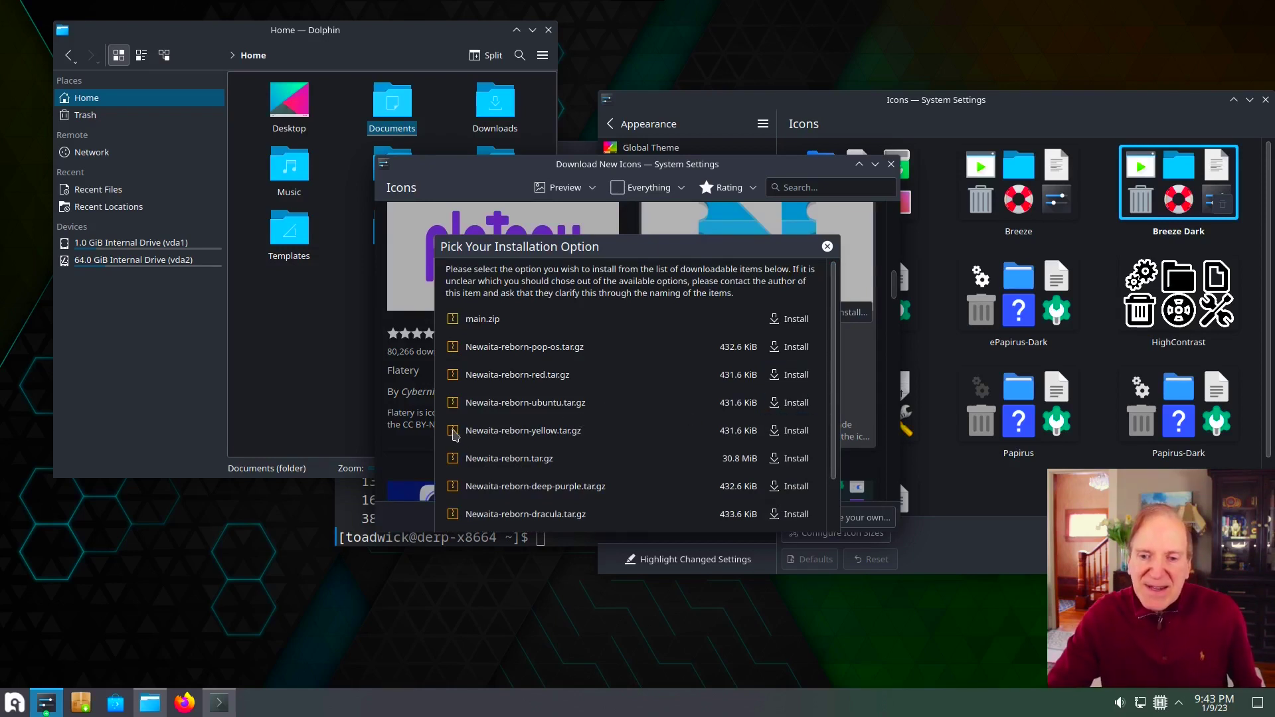
{"action": "left_click", "coordinate": [800, 433]}
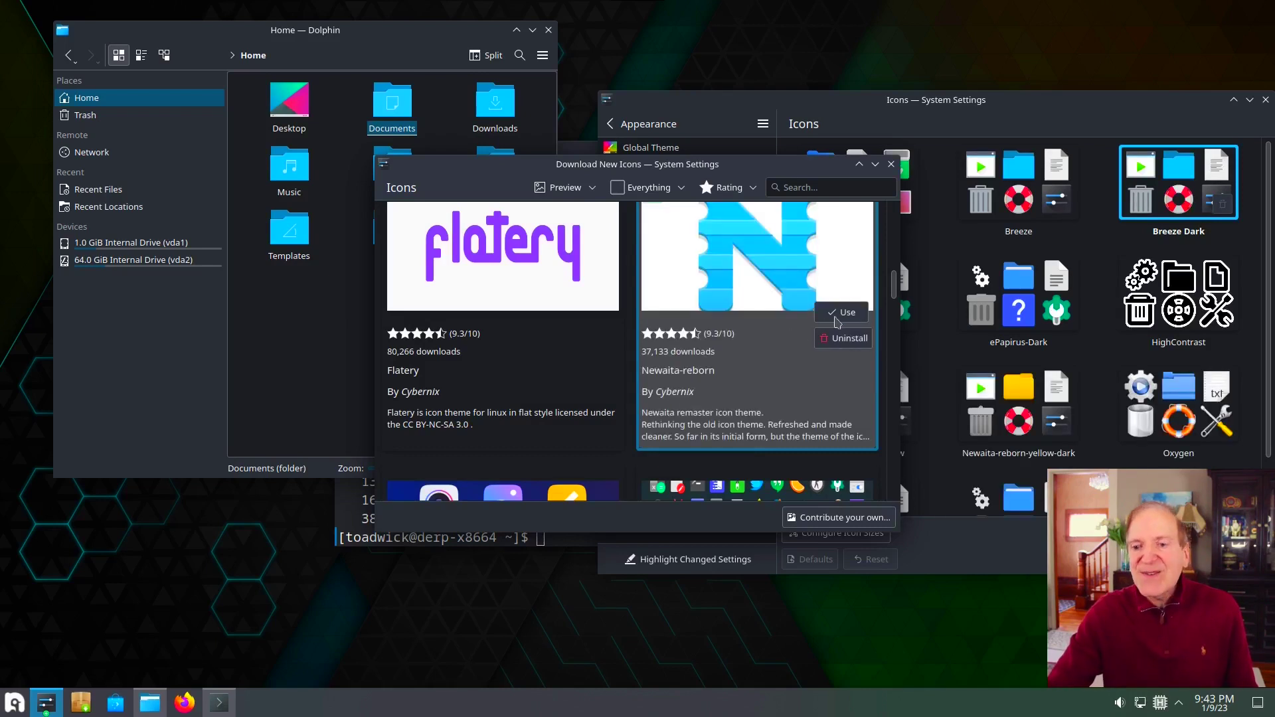
{"action": "left_click", "coordinate": [845, 315]}
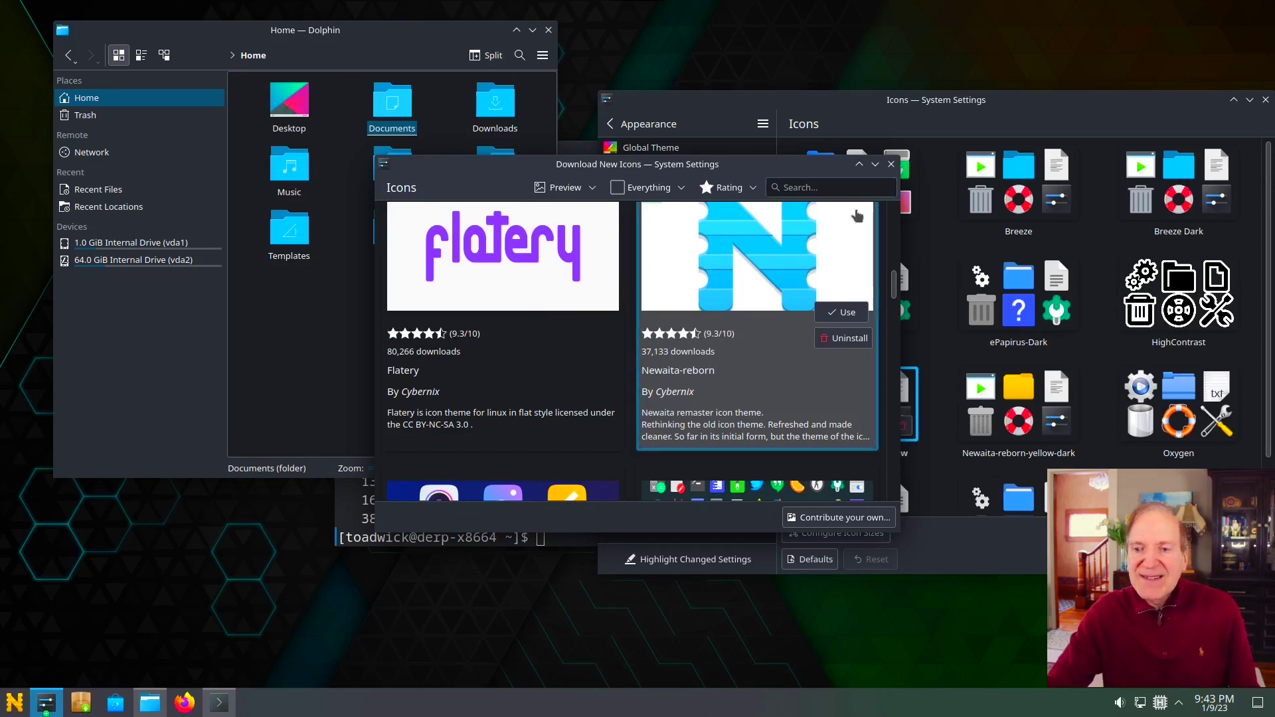
Close Download New Icons, show Dolphin's Network location, and open the Colors page.
{"action": "left_click", "coordinate": [892, 165]}
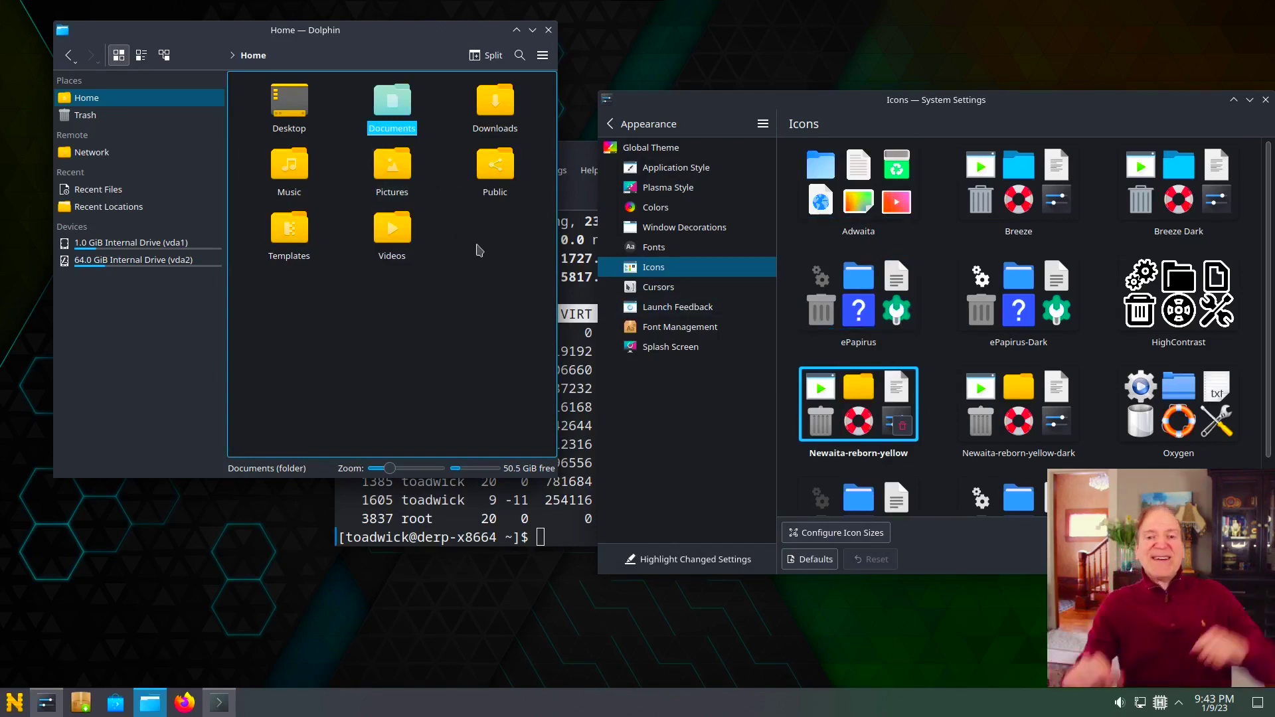
{"action": "left_click", "coordinate": [475, 285]}
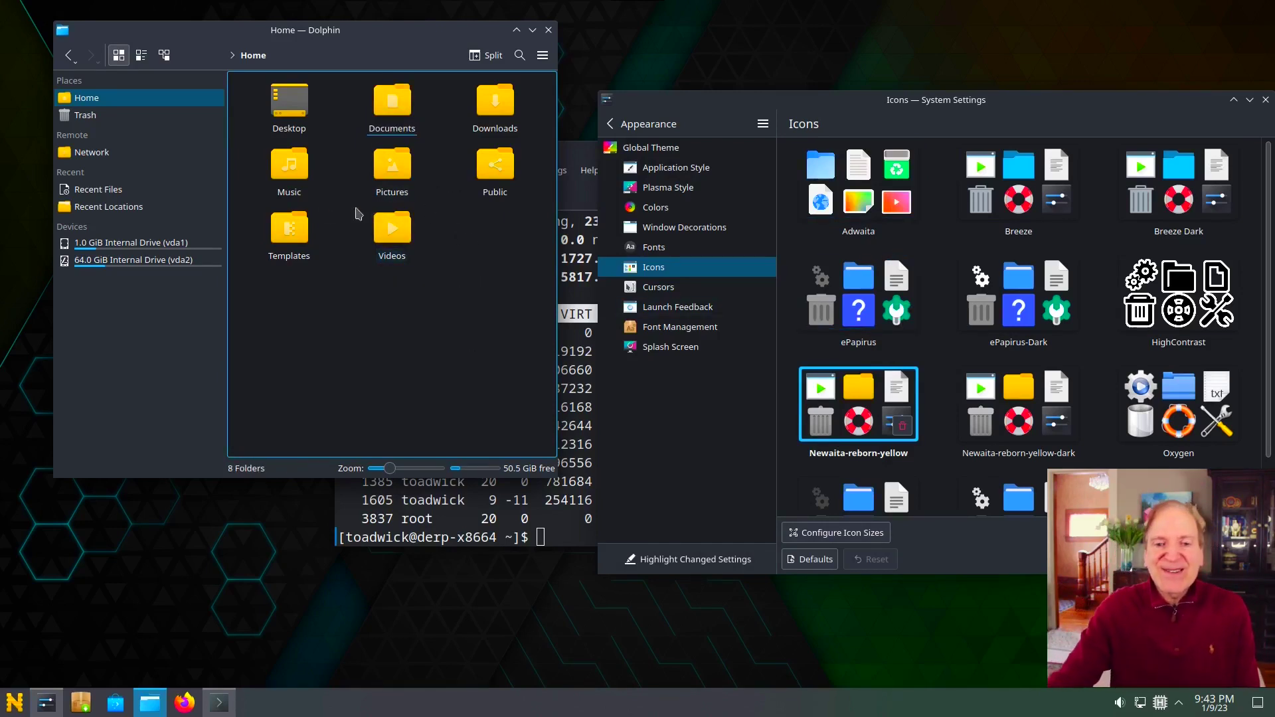
{"action": "left_click", "coordinate": [91, 154]}
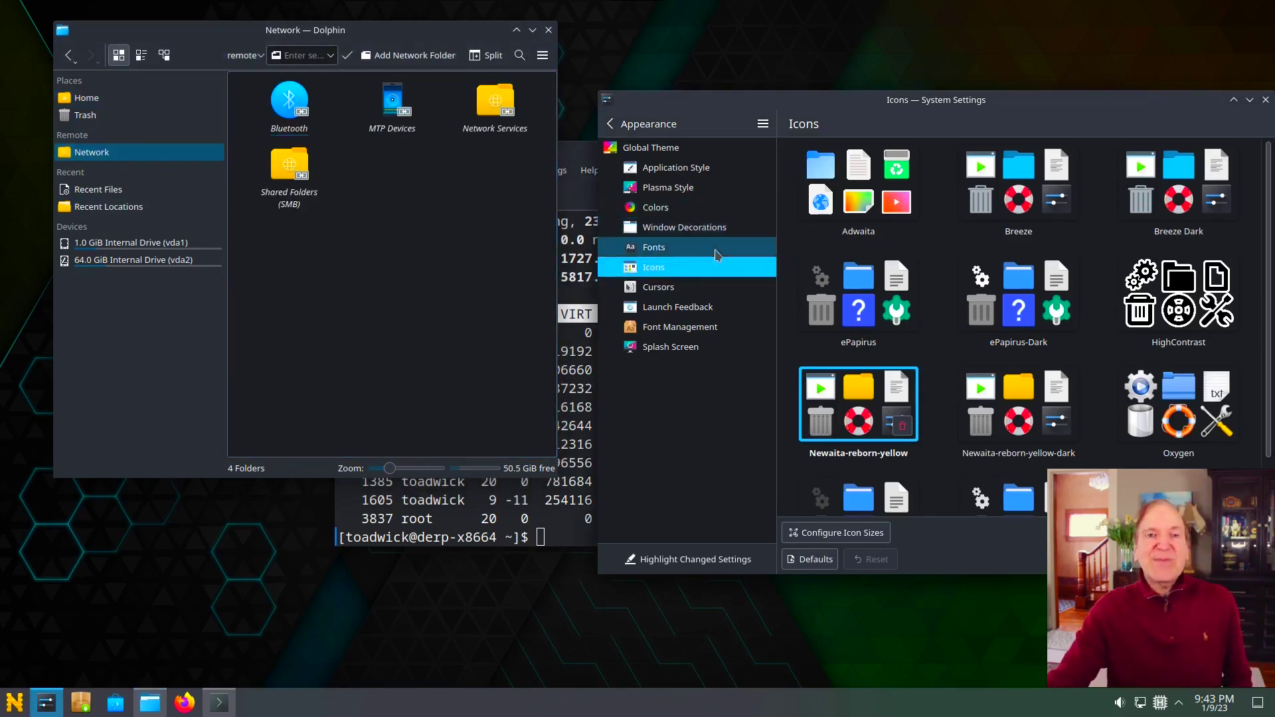
{"action": "left_click", "coordinate": [655, 209]}
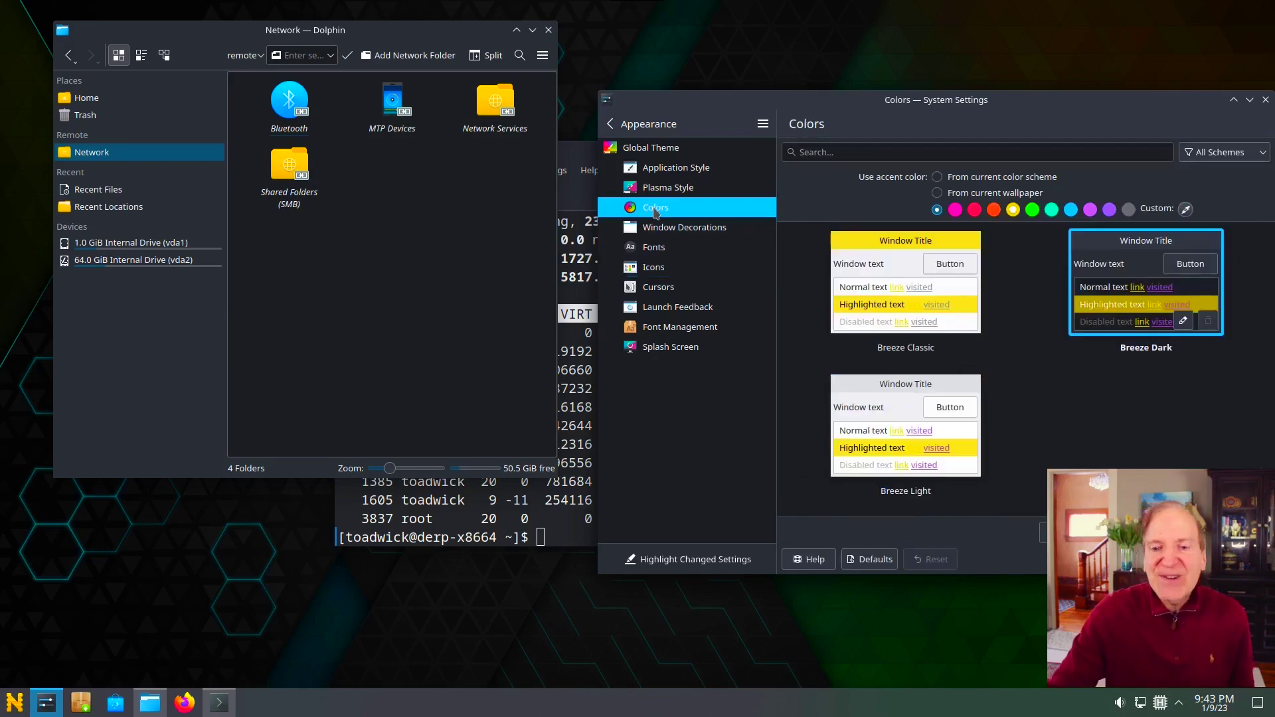
Try the green accent colour, then switch back to yellow.
{"action": "left_click", "coordinate": [13, 709]}
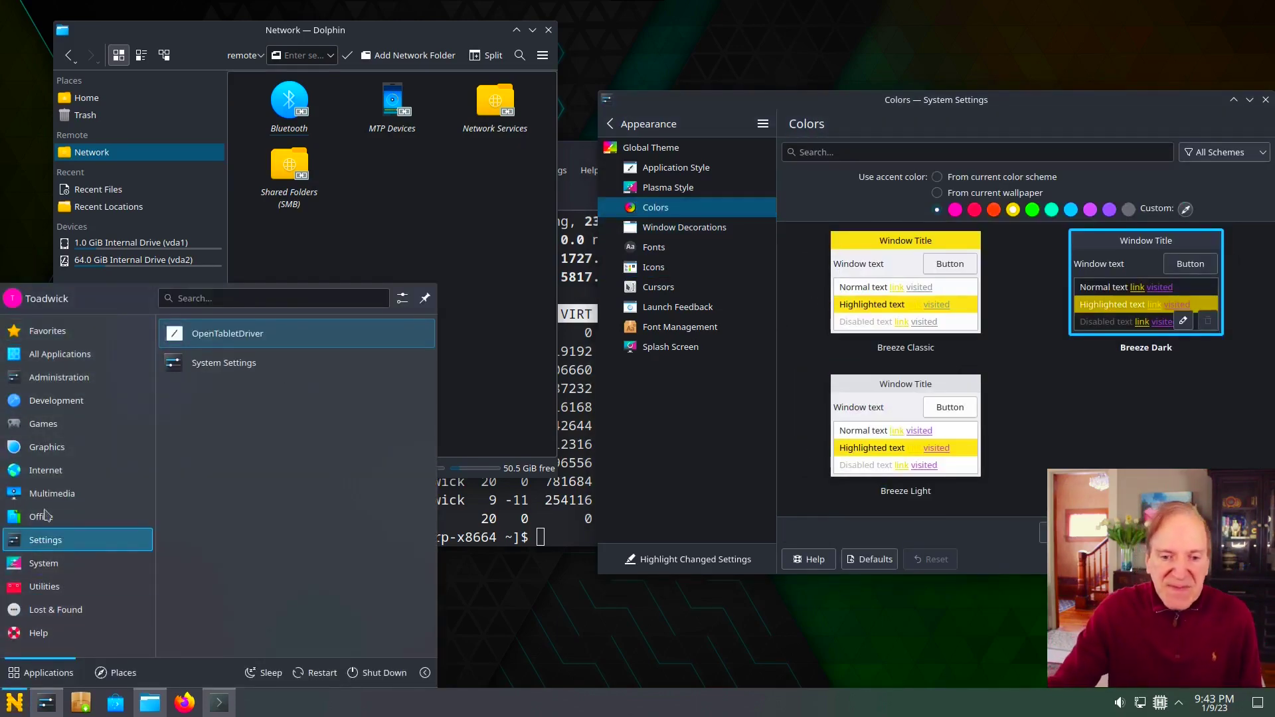
{"action": "mouse_move", "coordinate": [47, 503]}
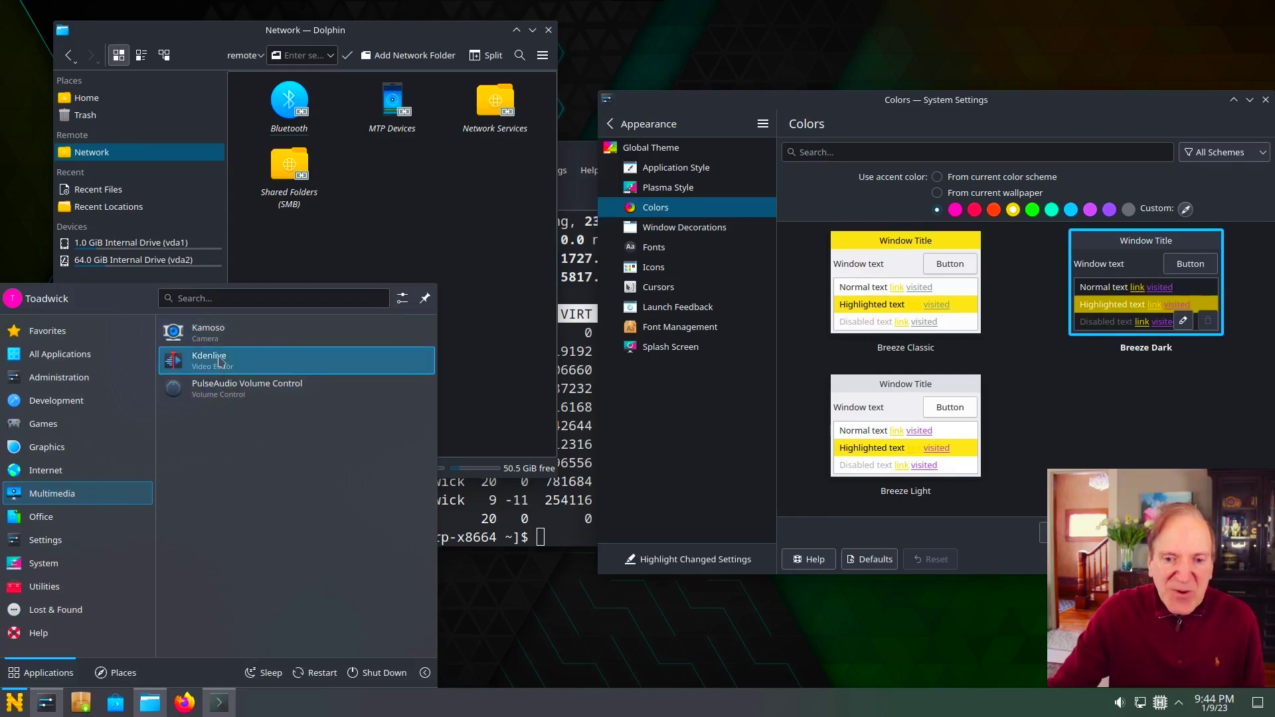
{"action": "left_click", "coordinate": [739, 379]}
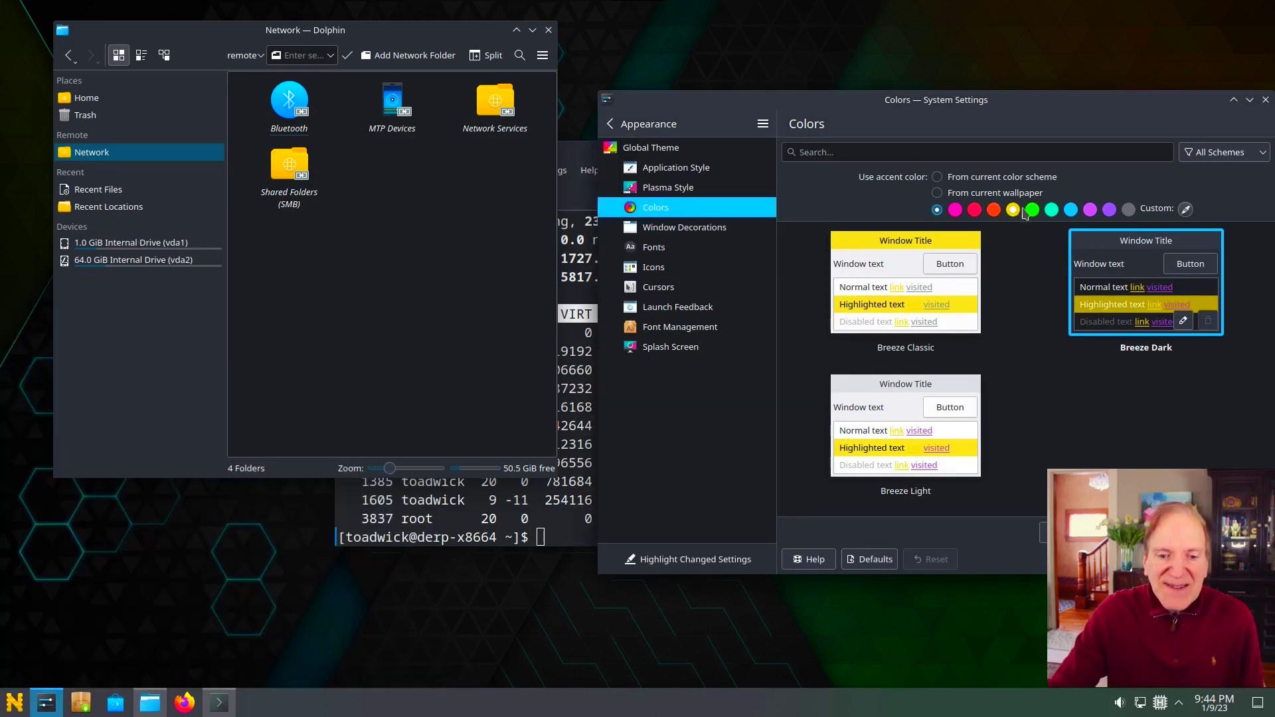
{"action": "left_click", "coordinate": [1032, 210]}
{"action": "left_click", "coordinate": [1013, 209]}
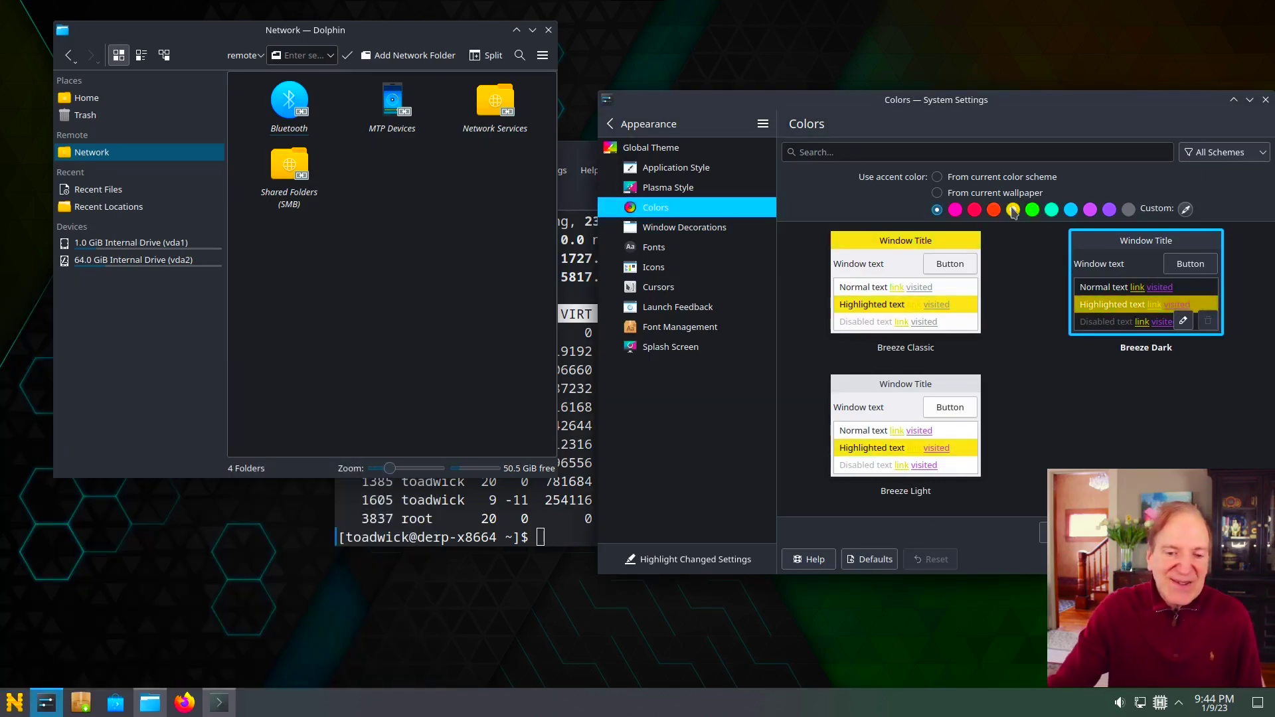
{"action": "left_click", "coordinate": [1033, 210]}
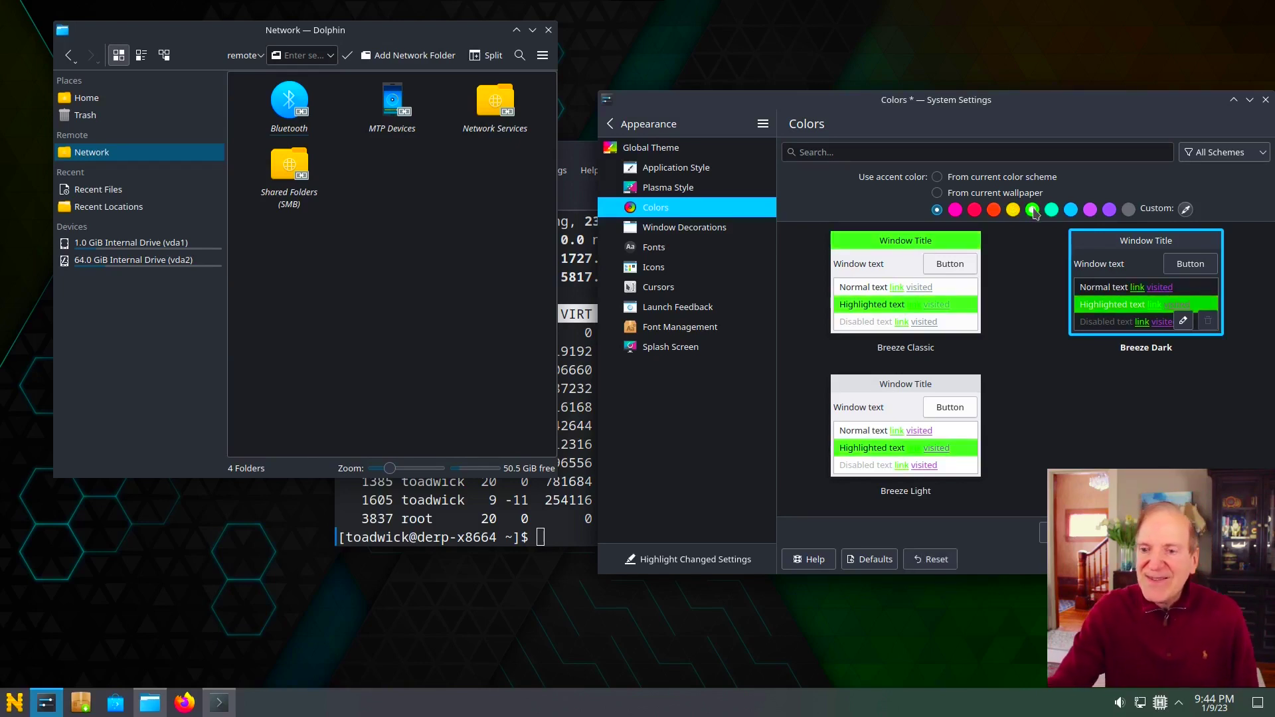
{"action": "left_click", "coordinate": [1013, 210]}
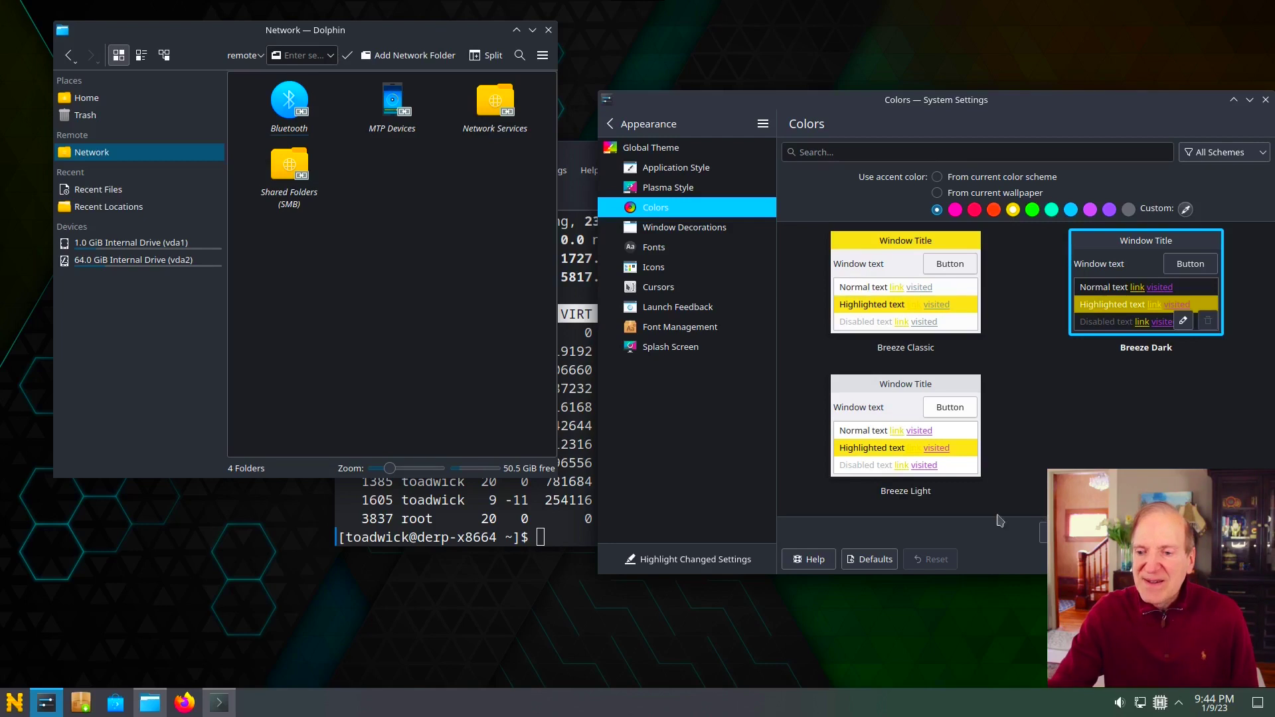
Look over the Plasma Style and Application Style pages, then return to the main categories.
{"action": "left_click", "coordinate": [671, 191]}
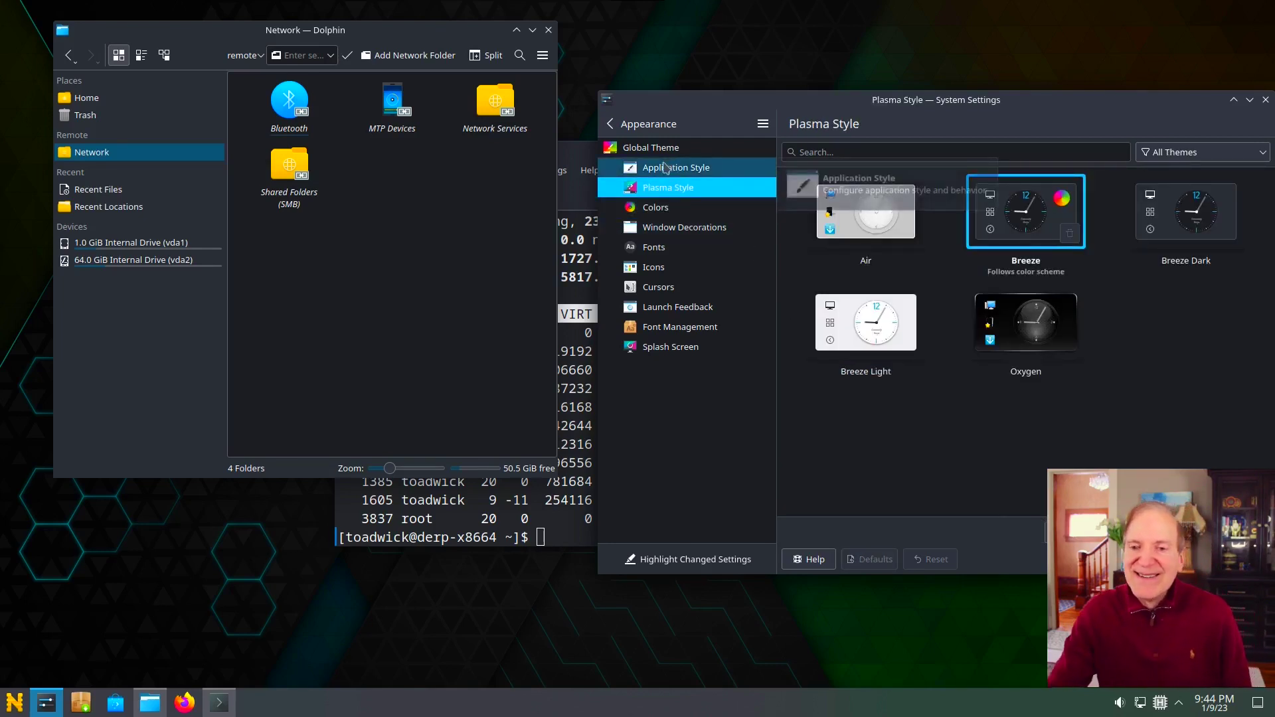
{"action": "left_click", "coordinate": [664, 170]}
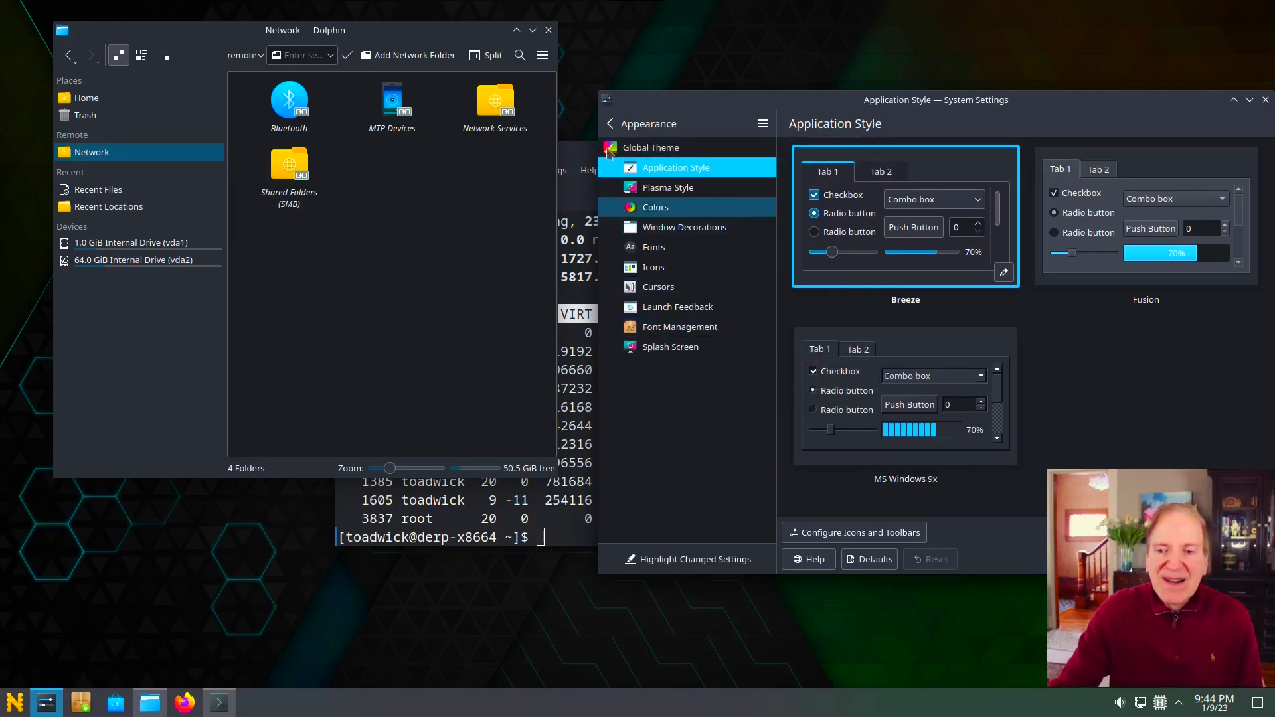
{"action": "left_click", "coordinate": [611, 124]}
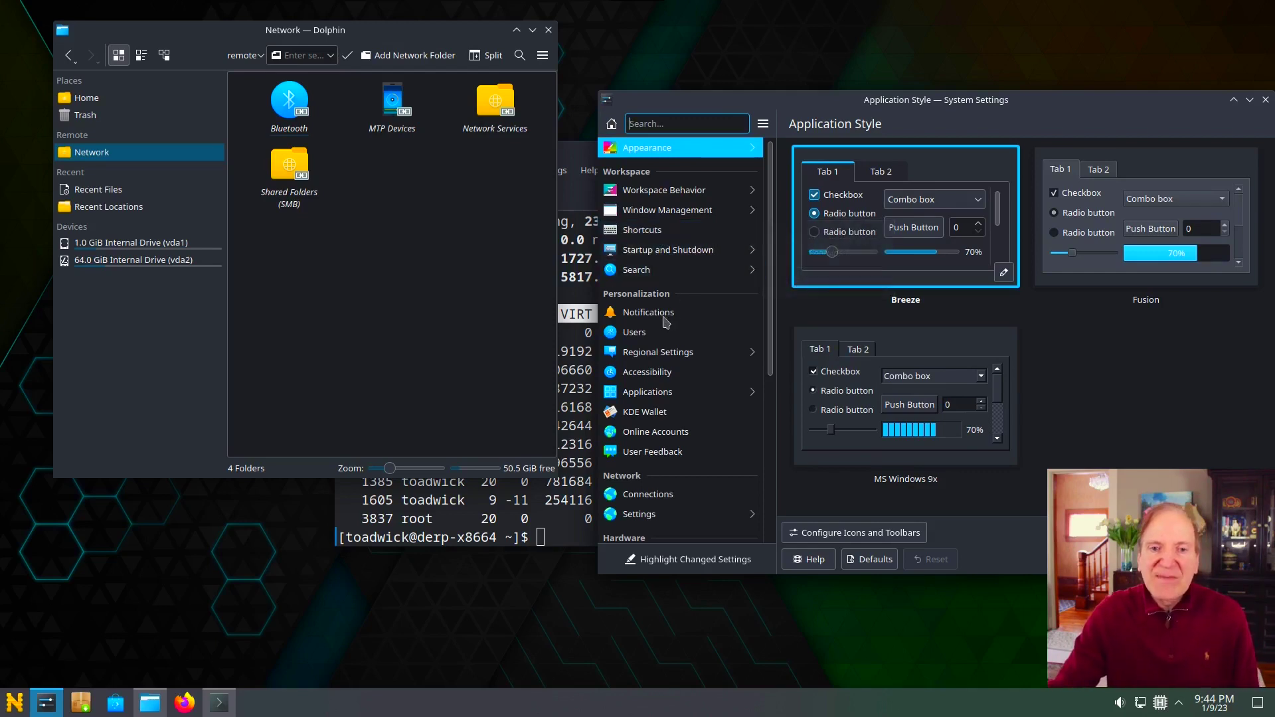
Apply the plasma-ball image as the account avatar in Users, then open Region & Language.
{"action": "left_click", "coordinate": [647, 336]}
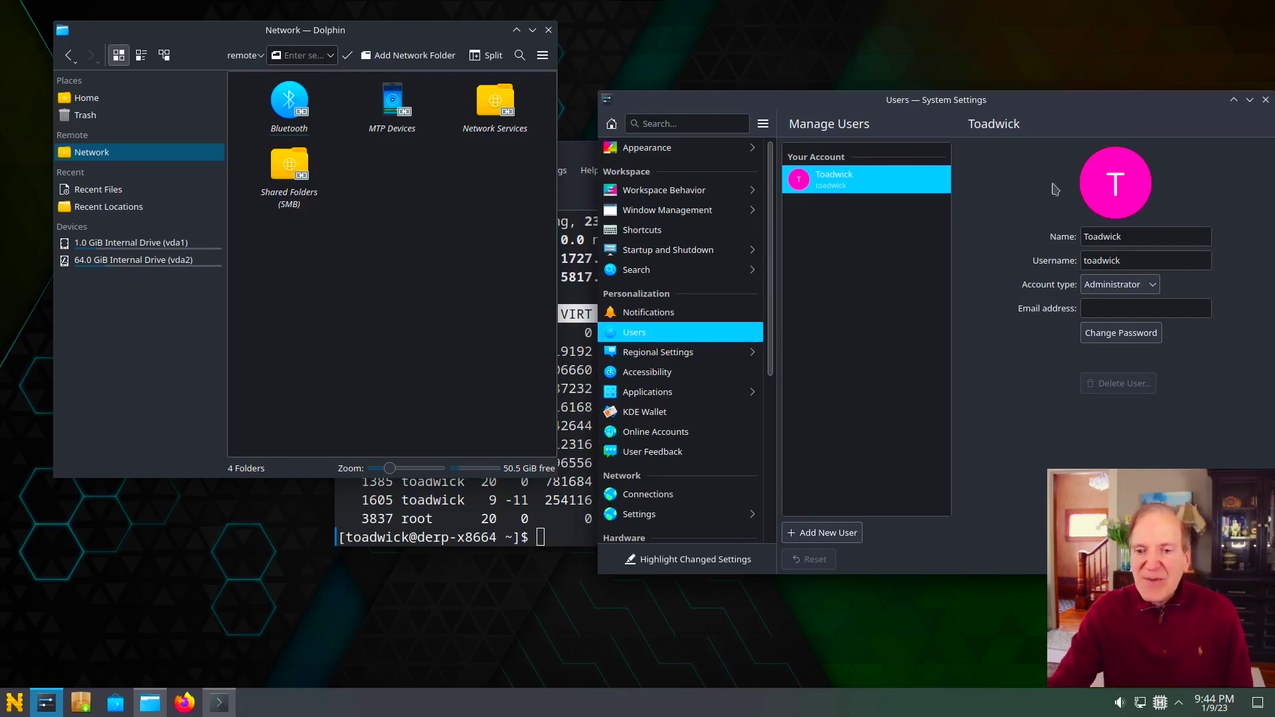
{"action": "left_click", "coordinate": [1116, 188]}
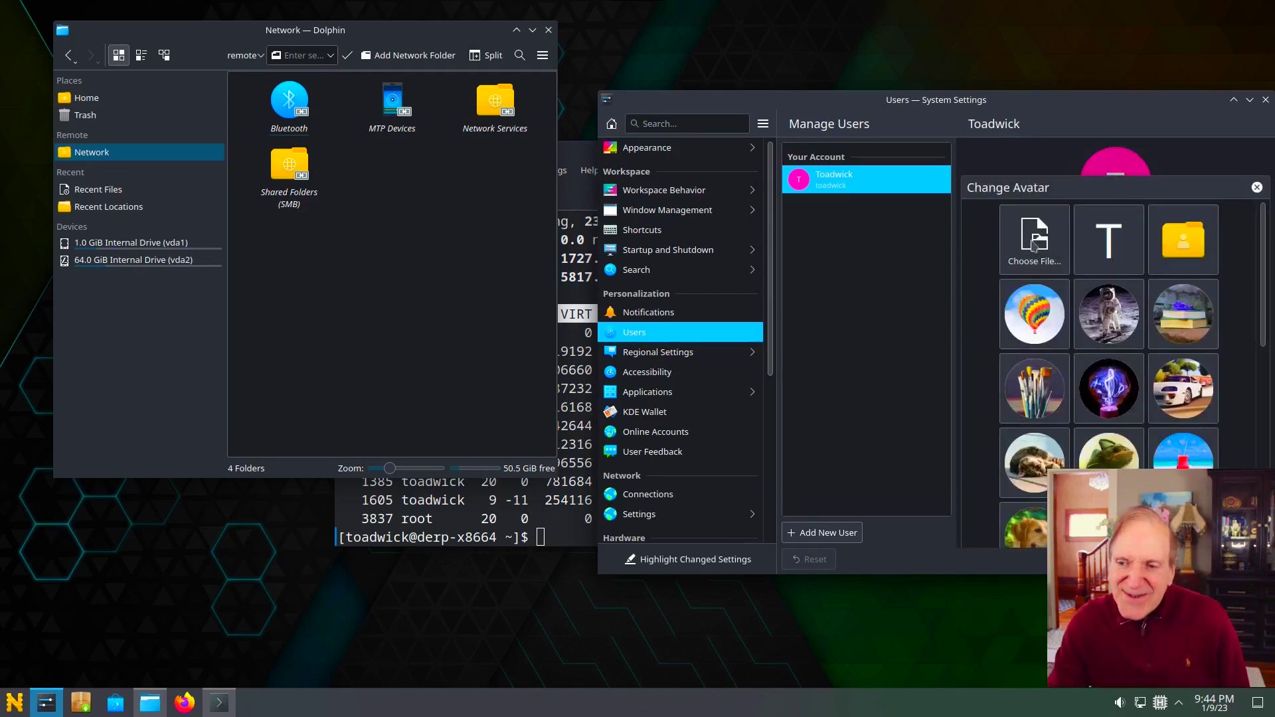
{"action": "left_click", "coordinate": [1109, 391]}
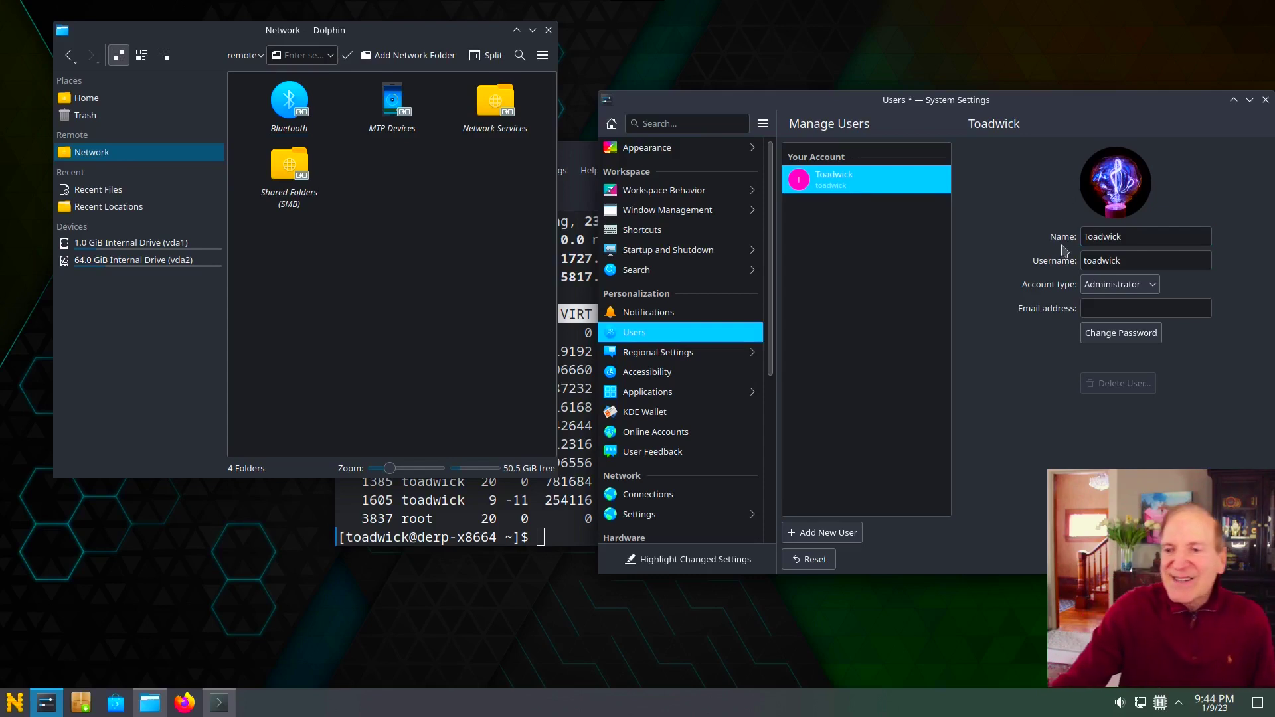
{"action": "left_click", "coordinate": [1237, 559]}
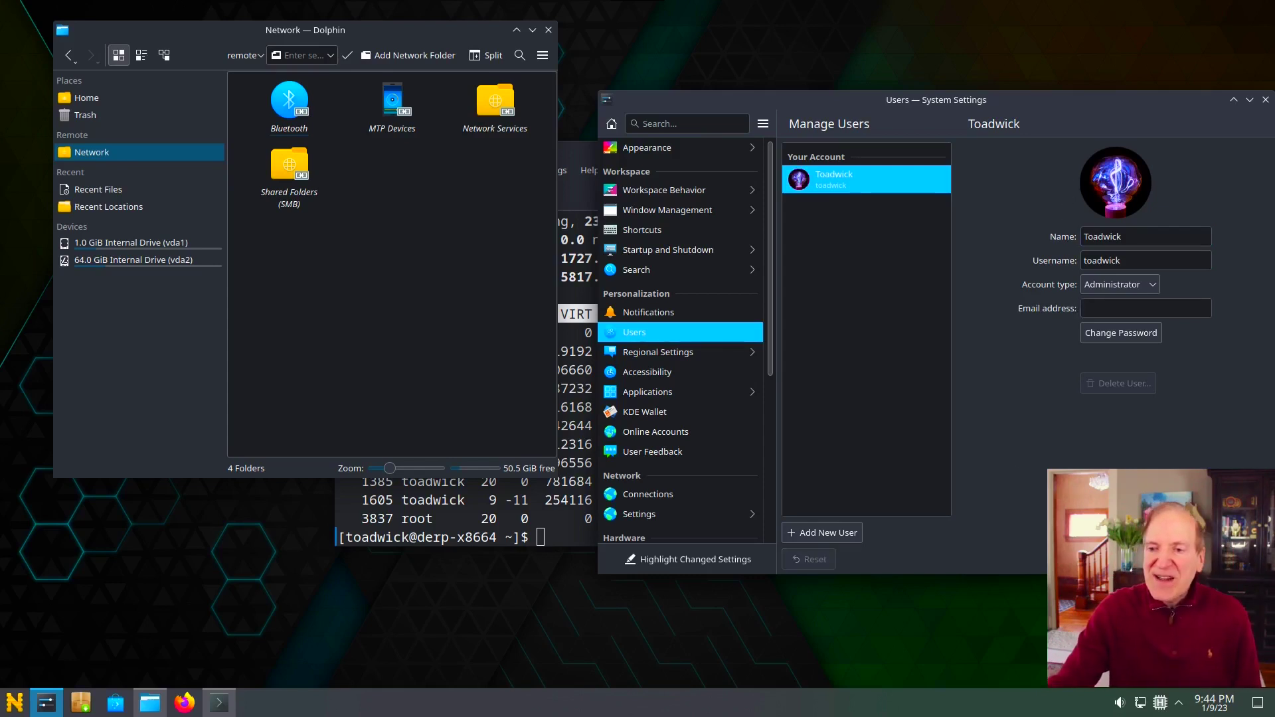
{"action": "left_click", "coordinate": [668, 357]}
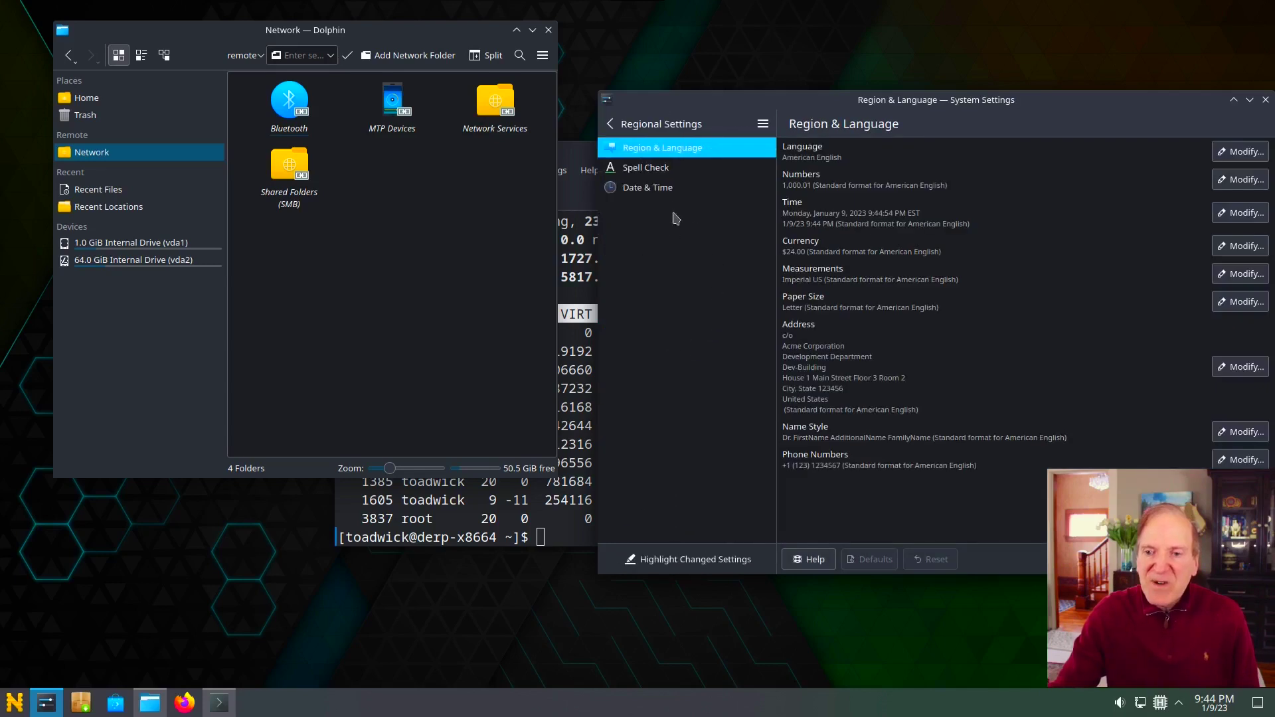
Set Keyboard NumLock to 'Turn on' at Plasma startup and apply it.
{"action": "left_click", "coordinate": [609, 124]}
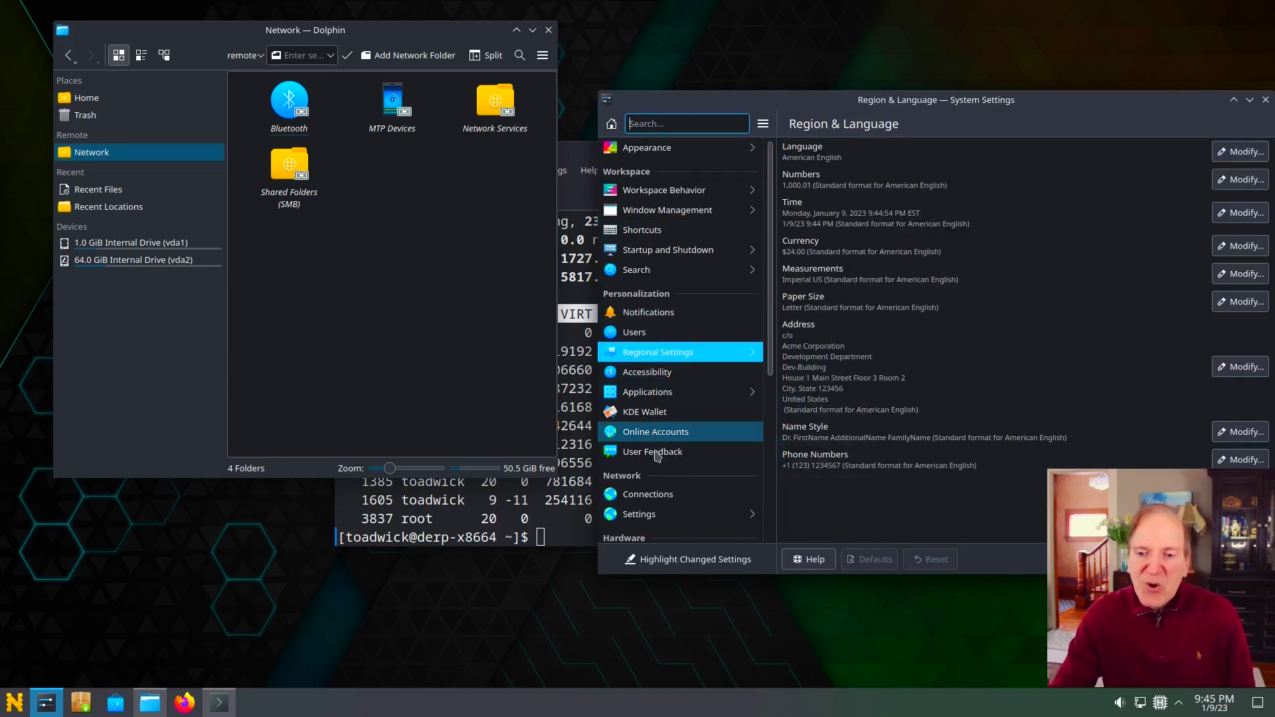
{"action": "scroll", "coordinate": [684, 399], "scroll_direction": "down", "scroll_amount": 3}
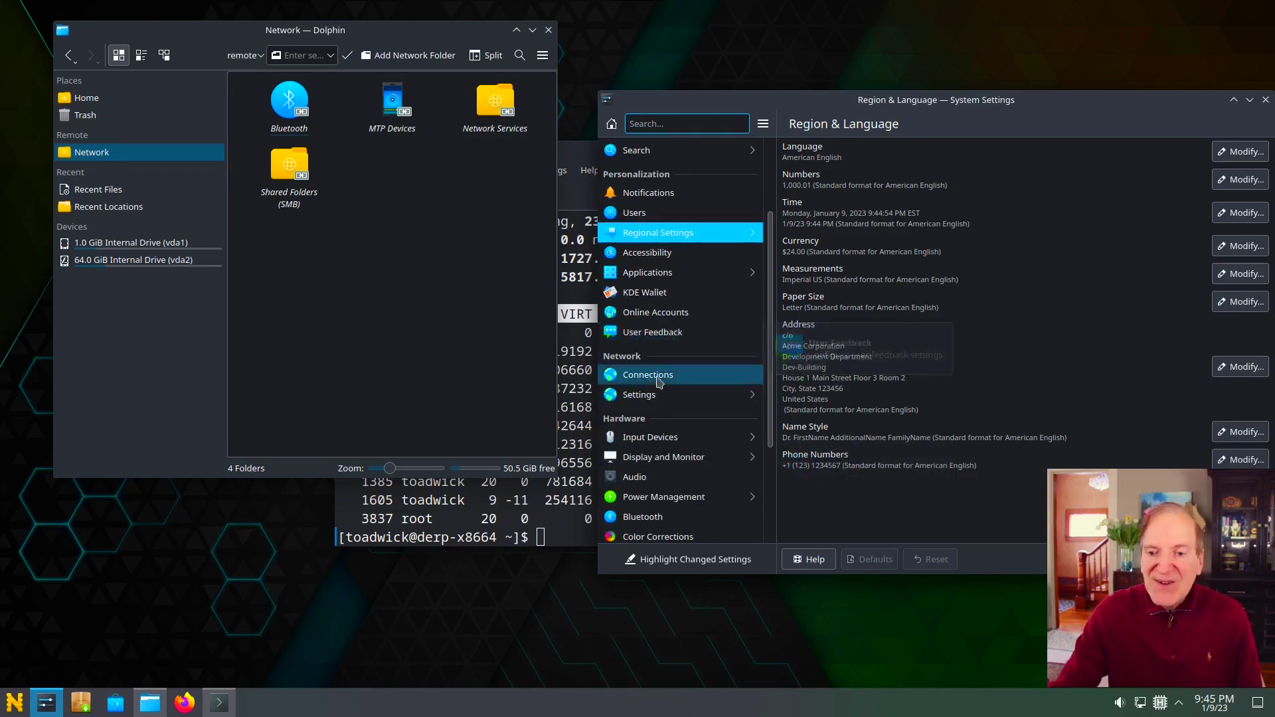
{"action": "left_click", "coordinate": [659, 439]}
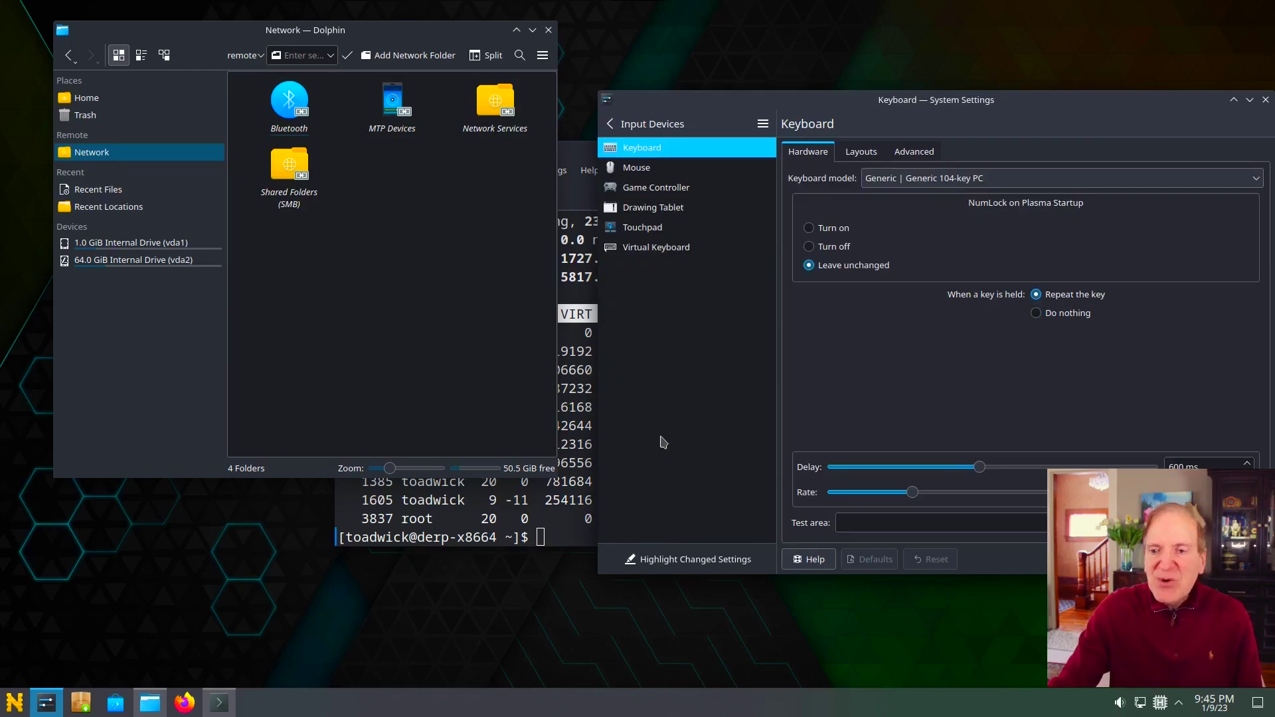
{"action": "left_click", "coordinate": [810, 229]}
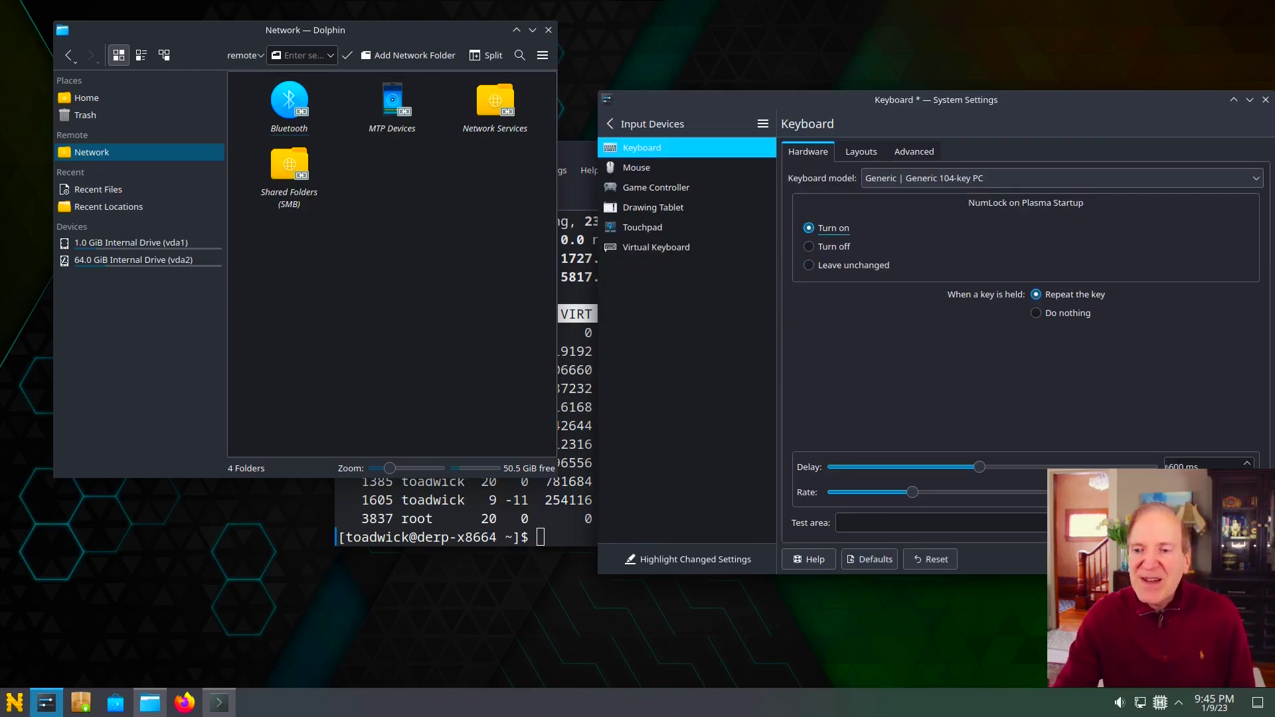
{"action": "left_click", "coordinate": [1235, 560]}
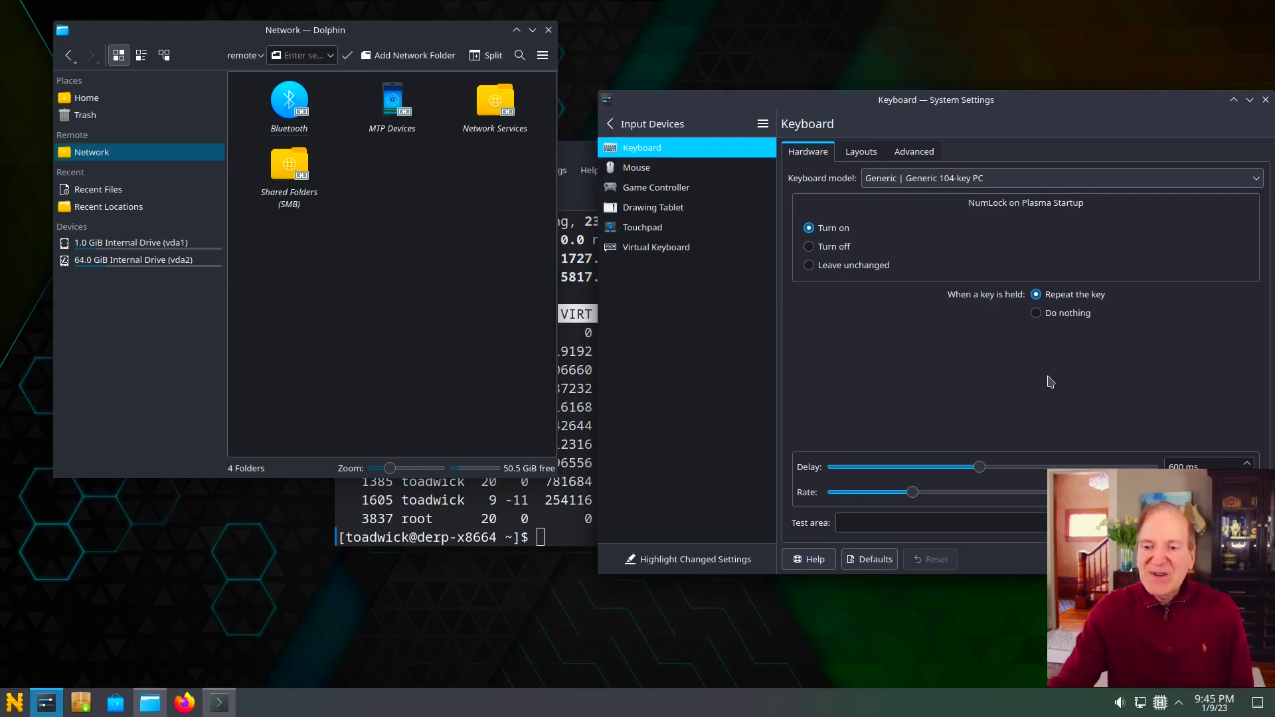
Look over the Mouse and Game Controller settings, then open Display and Monitor.
{"action": "left_click", "coordinate": [635, 168]}
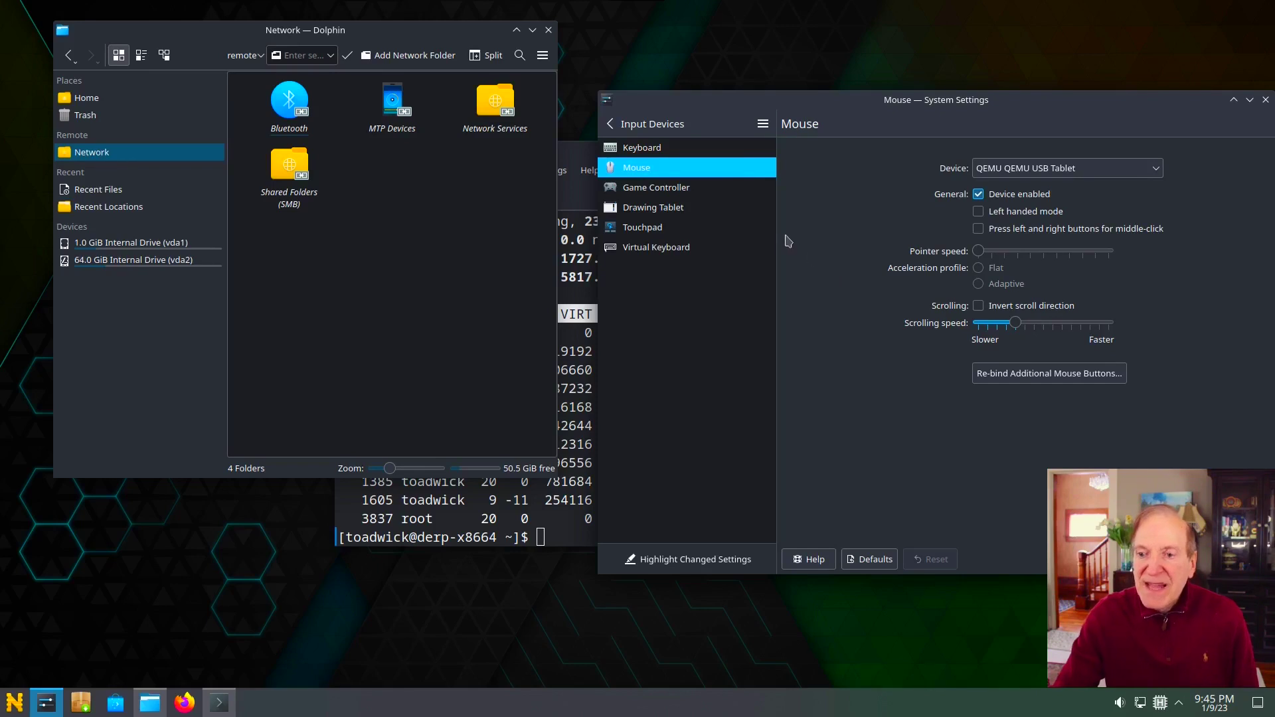
{"action": "left_click", "coordinate": [647, 192]}
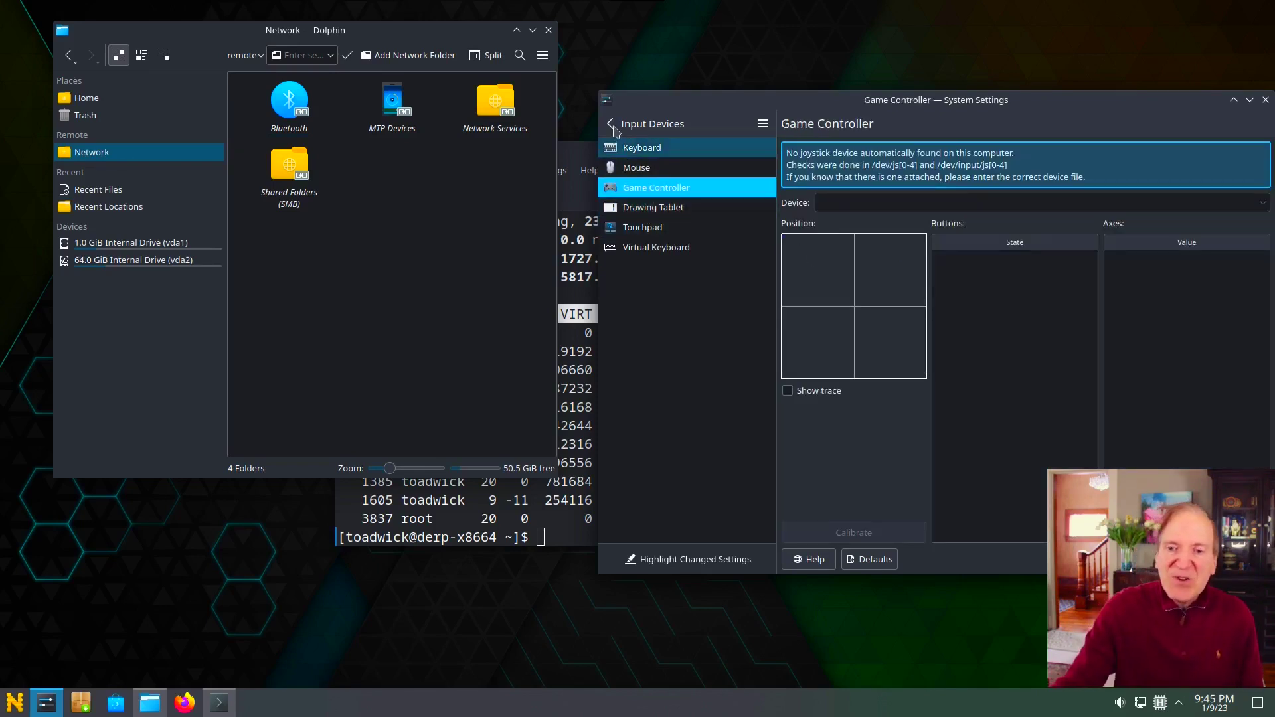
{"action": "left_click", "coordinate": [612, 127]}
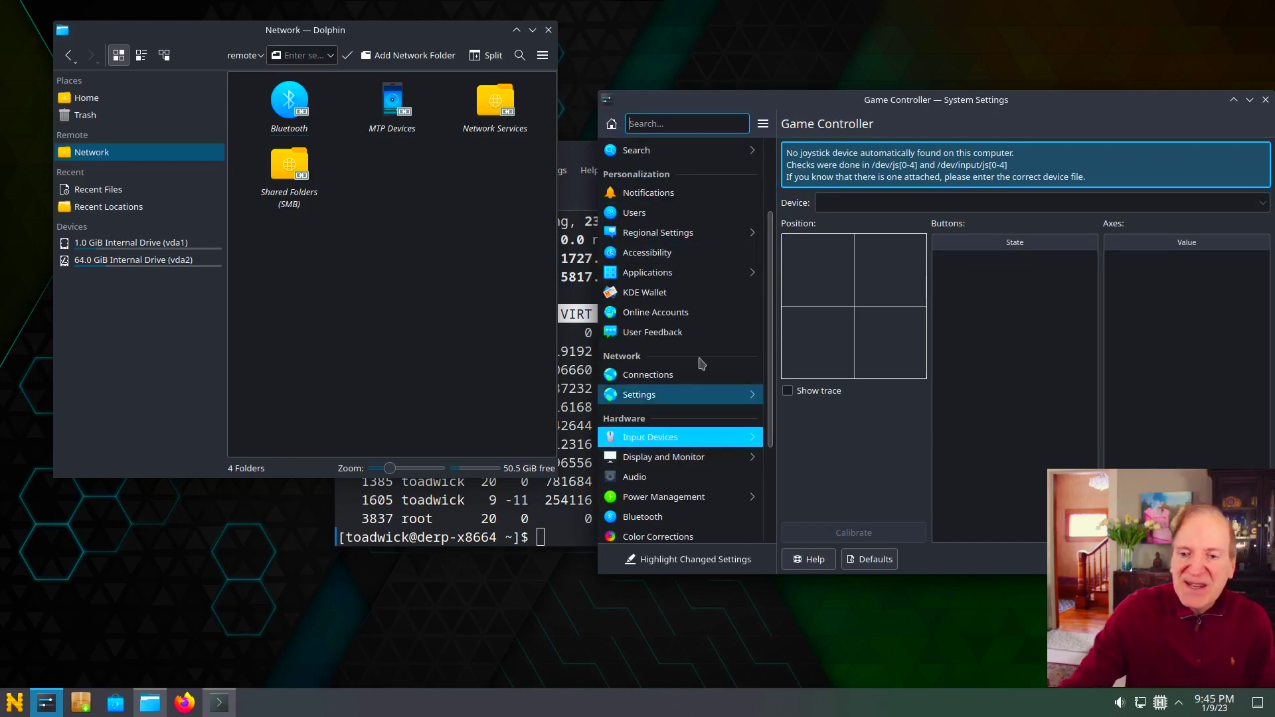
{"action": "scroll", "coordinate": [701, 362], "scroll_direction": "down", "scroll_amount": 1}
{"action": "left_click", "coordinate": [699, 301]}
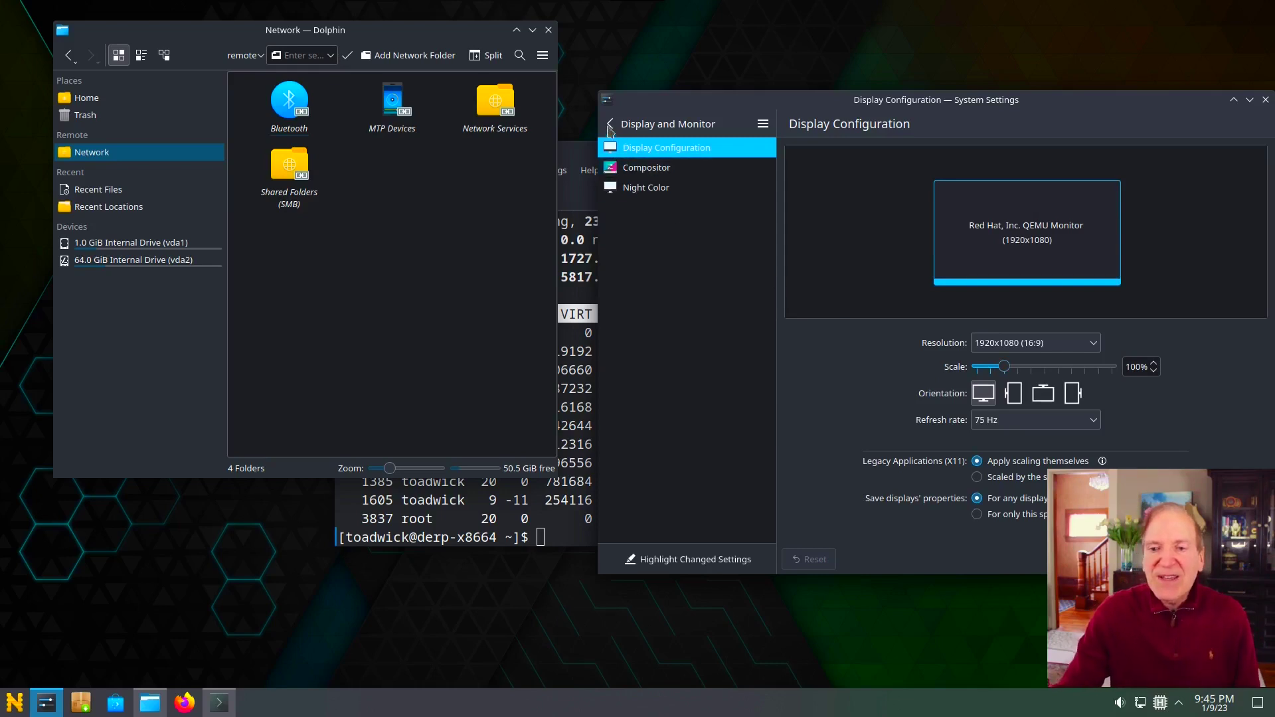
View About this System: Nobara Linux 37, Plasma 5.26.5, kernel 6.0.16 on Wayland.
{"action": "left_click", "coordinate": [609, 124]}
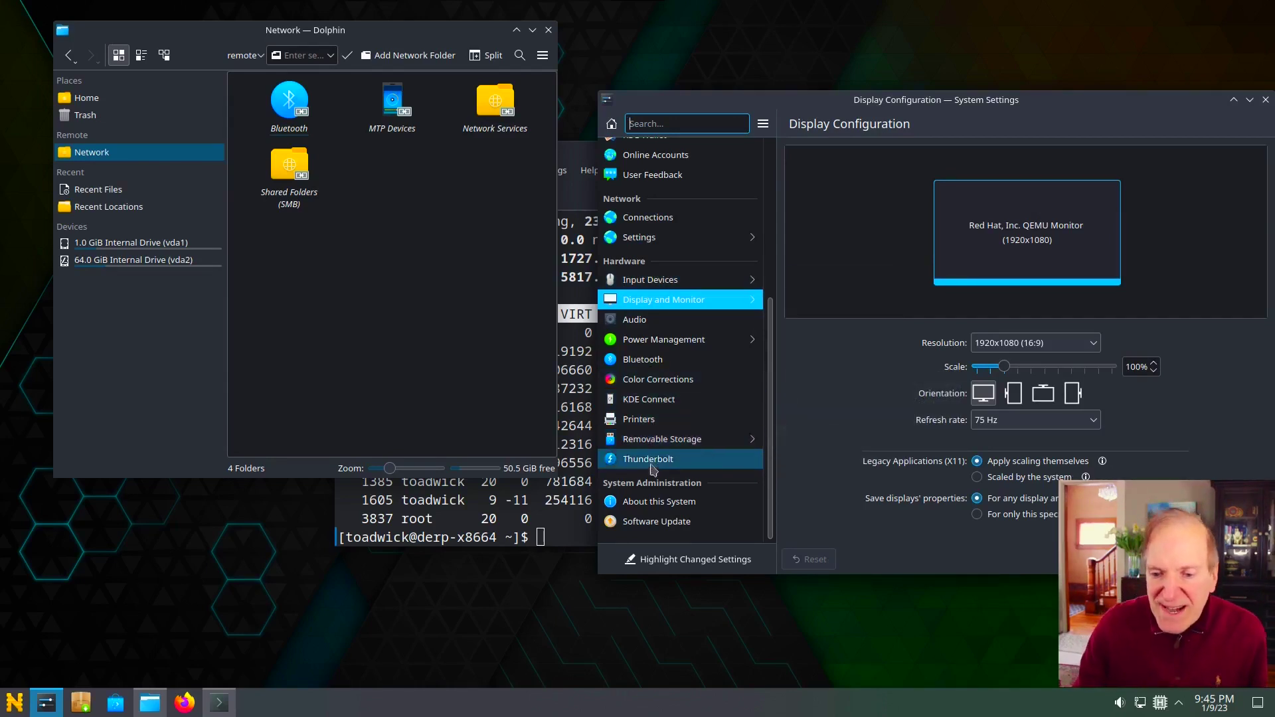
{"action": "left_click", "coordinate": [661, 504]}
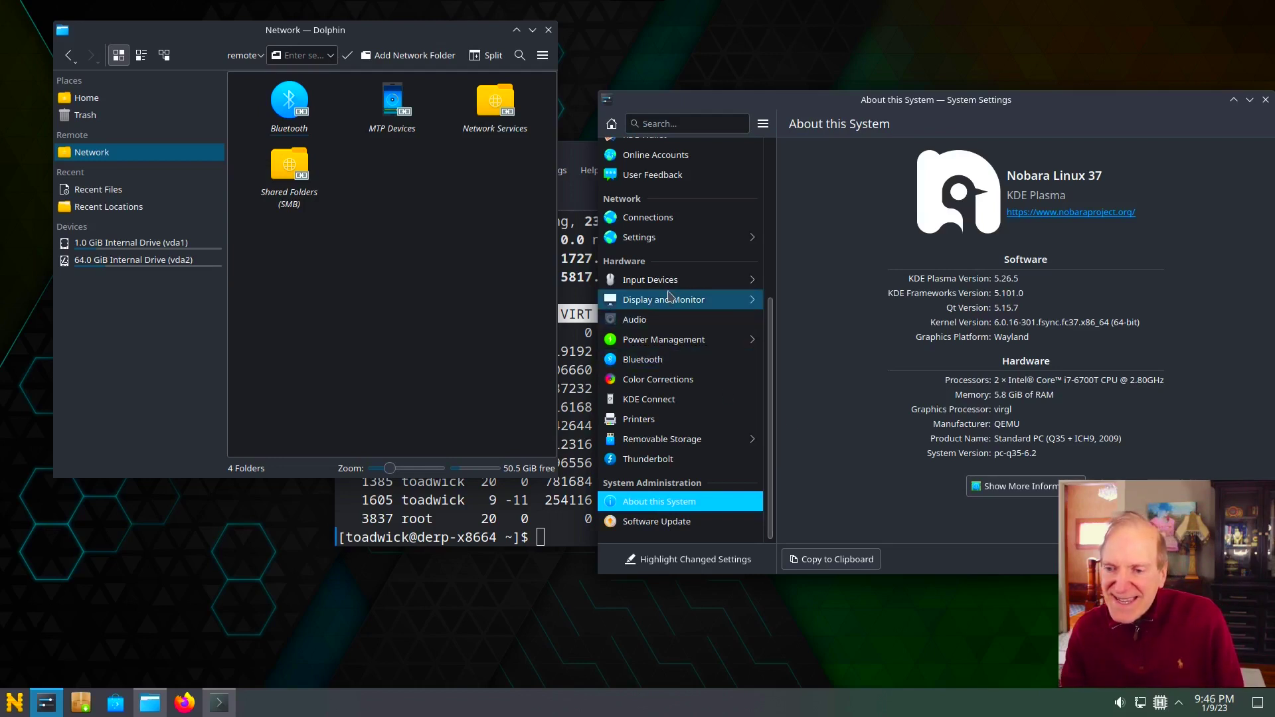
{"action": "mouse_move", "coordinate": [686, 300]}
{"action": "scroll", "coordinate": [686, 301], "scroll_direction": "up", "scroll_amount": 4}
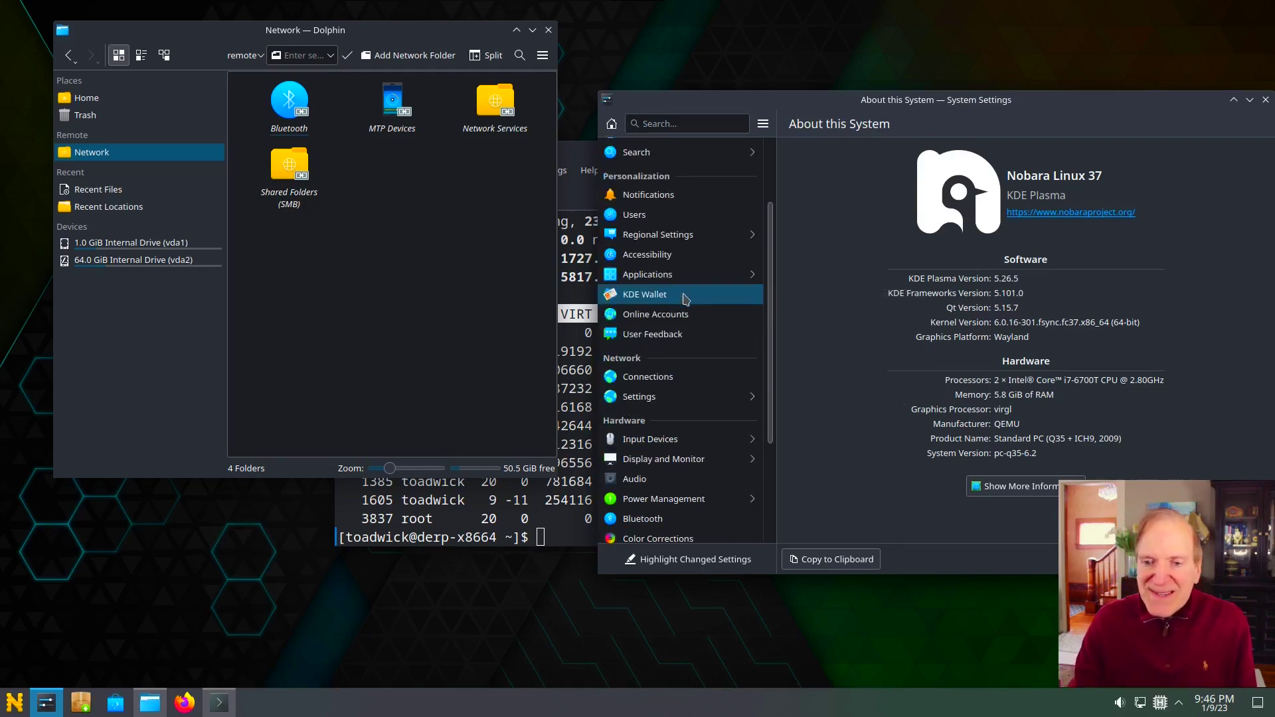
{"action": "scroll", "coordinate": [679, 342], "scroll_direction": "up", "scroll_amount": 1}
{"action": "mouse_move", "coordinate": [679, 345]}
{"action": "scroll", "coordinate": [679, 344], "scroll_direction": "up", "scroll_amount": 1}
{"action": "scroll", "coordinate": [679, 344], "scroll_direction": "up", "scroll_amount": 1}
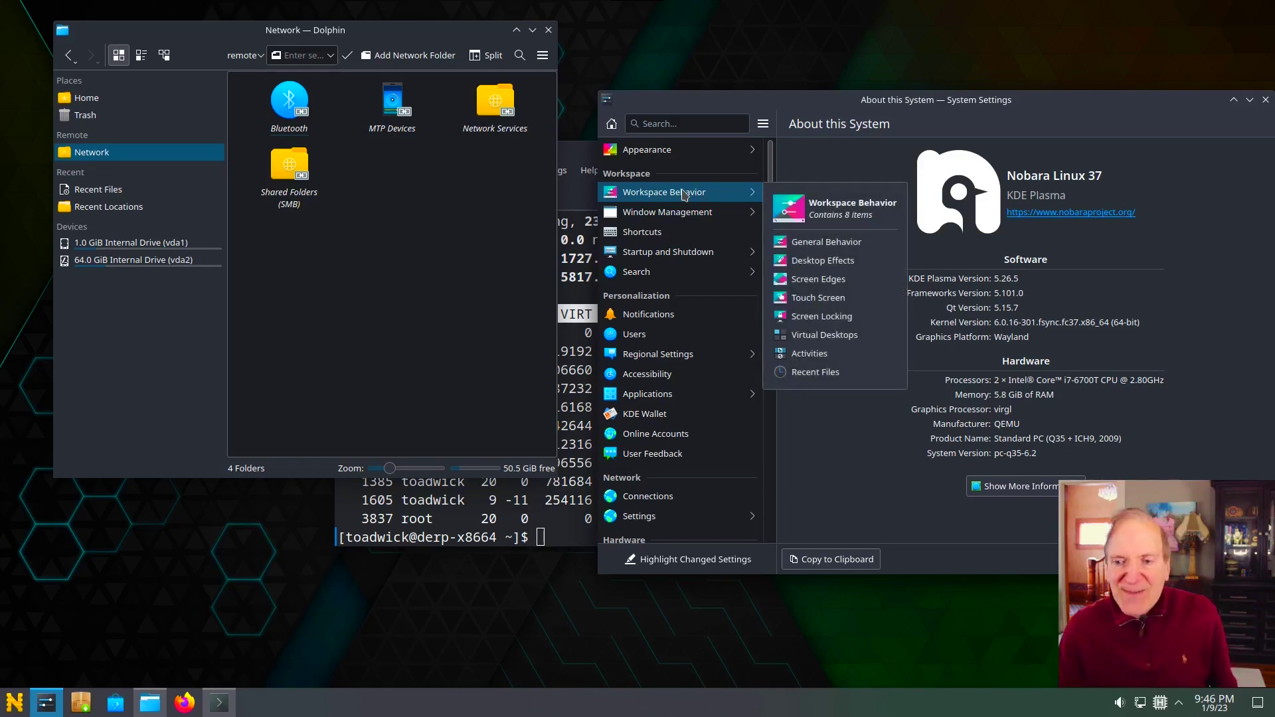
Tick the Wobbly Windows checkbox under Workspace Behavior > Desktop Effects.
{"action": "left_click", "coordinate": [685, 193]}
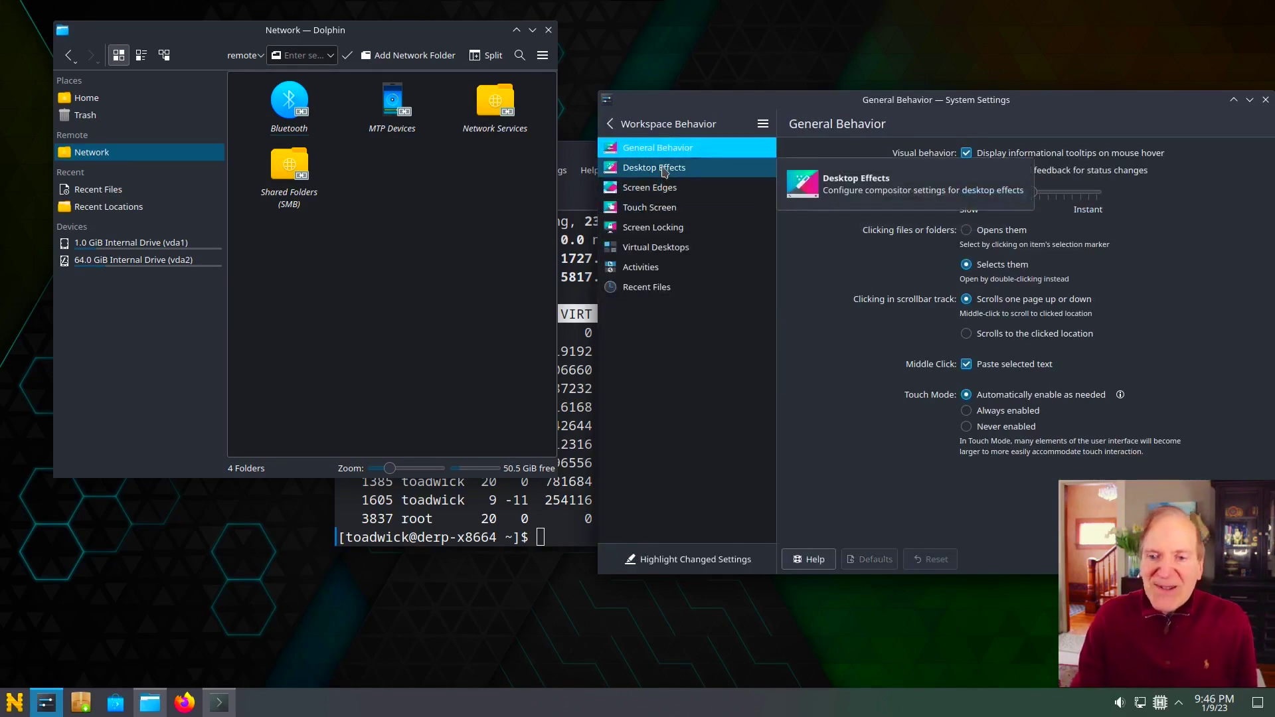
{"action": "left_click", "coordinate": [665, 172]}
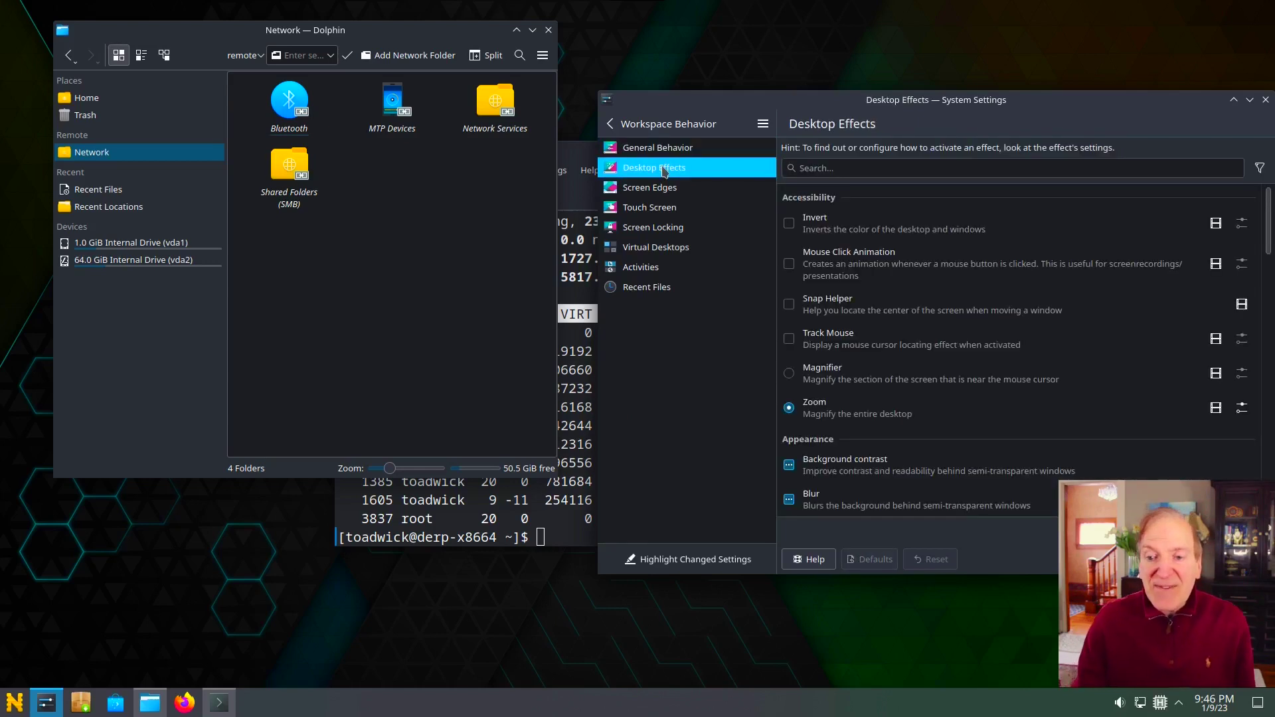
{"action": "scroll", "coordinate": [943, 362], "scroll_direction": "down", "scroll_amount": 3}
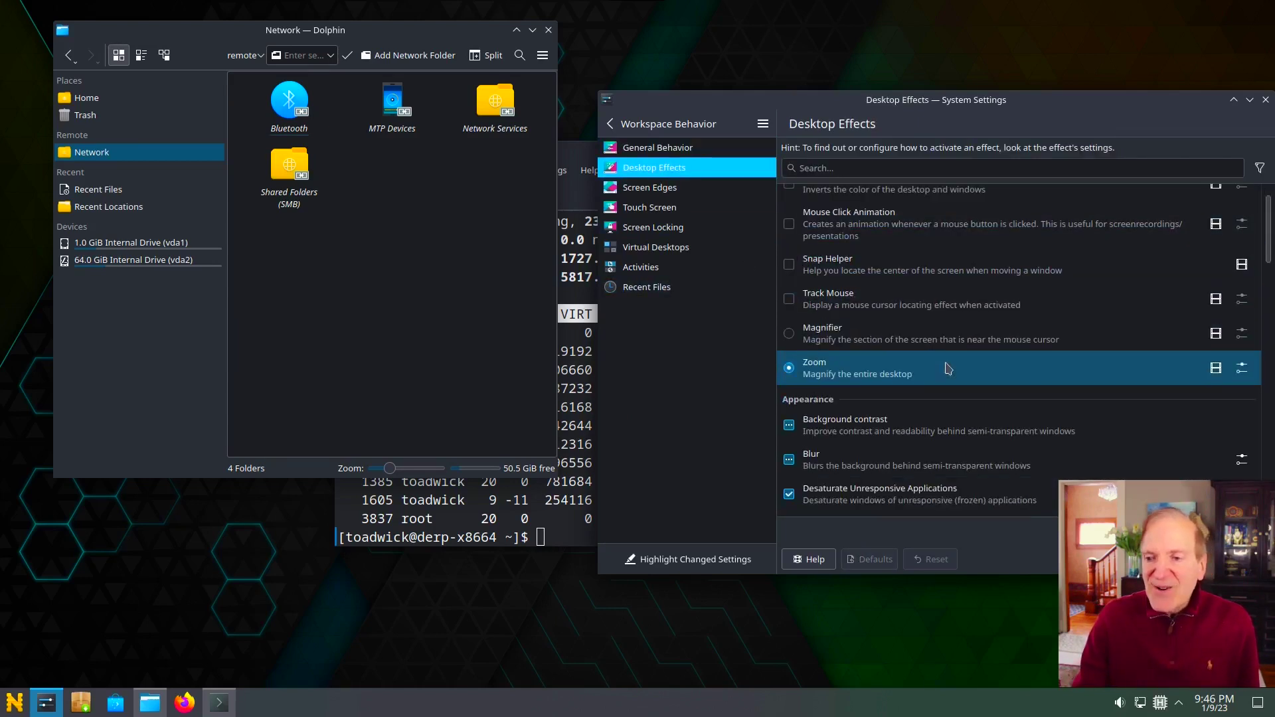
{"action": "scroll", "coordinate": [948, 370], "scroll_direction": "down", "scroll_amount": 2}
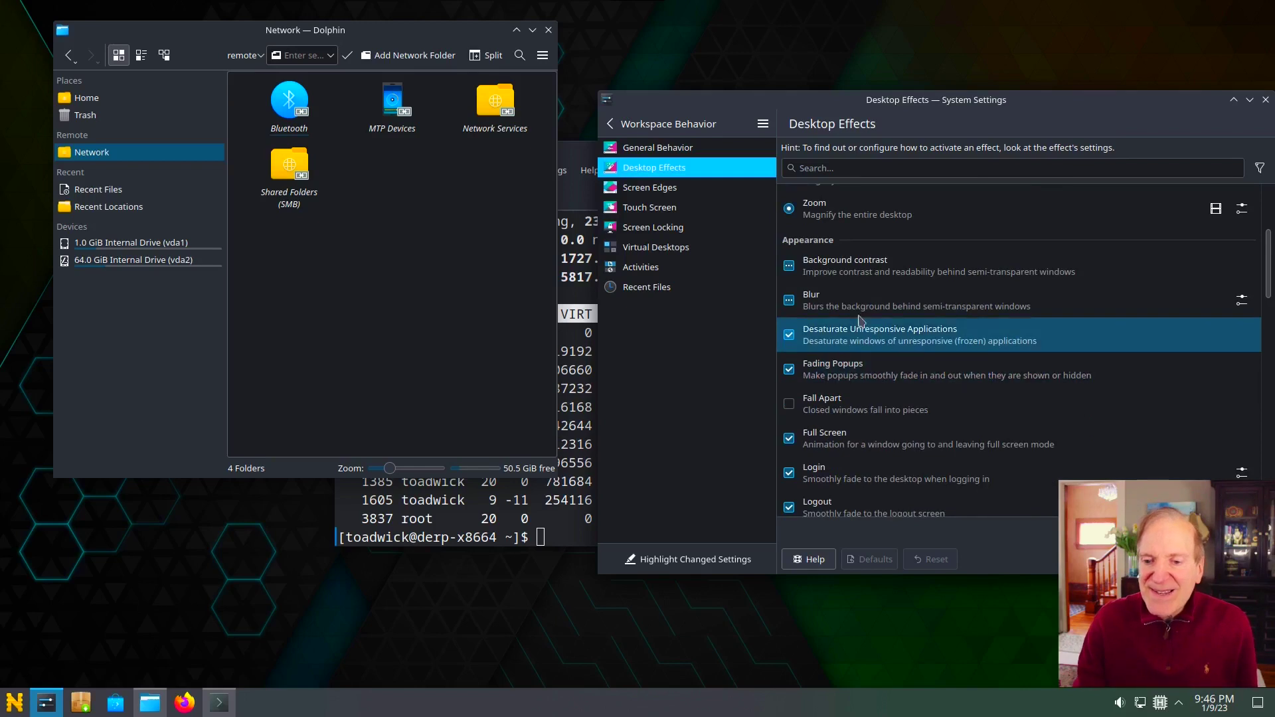
{"action": "scroll", "coordinate": [898, 352], "scroll_direction": "down", "scroll_amount": 3}
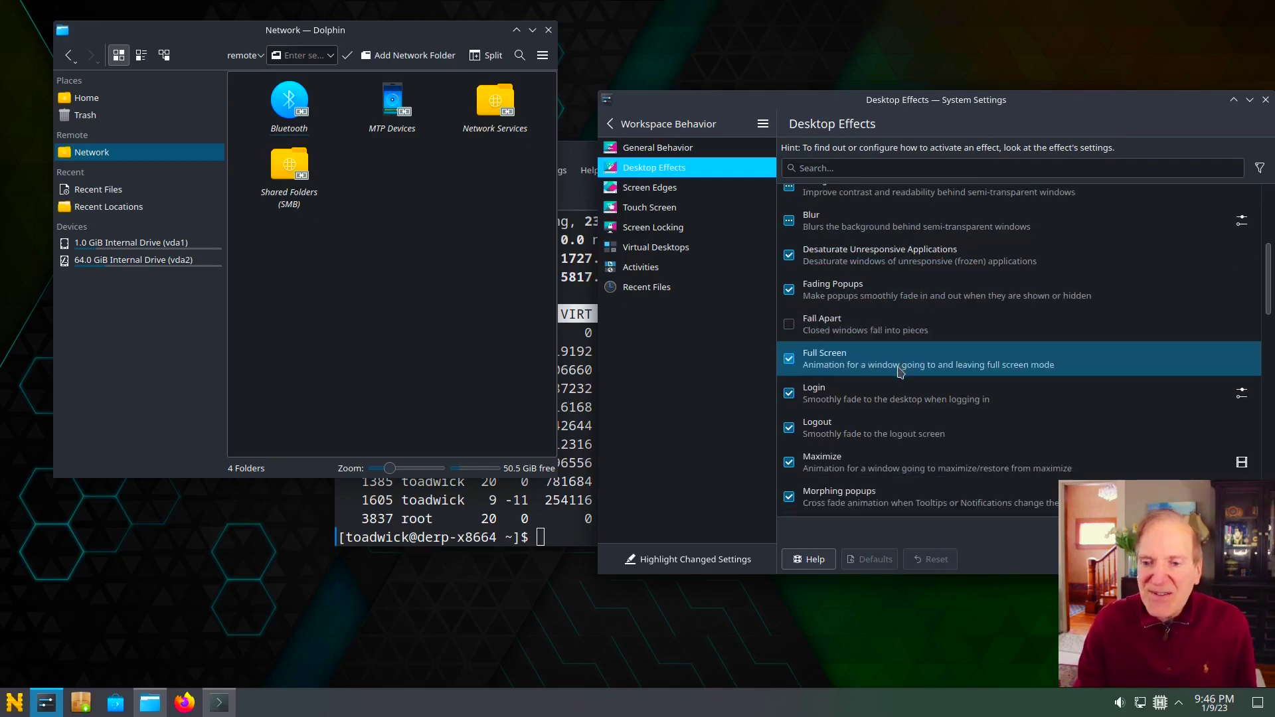
{"action": "scroll", "coordinate": [901, 372], "scroll_direction": "down", "scroll_amount": 2}
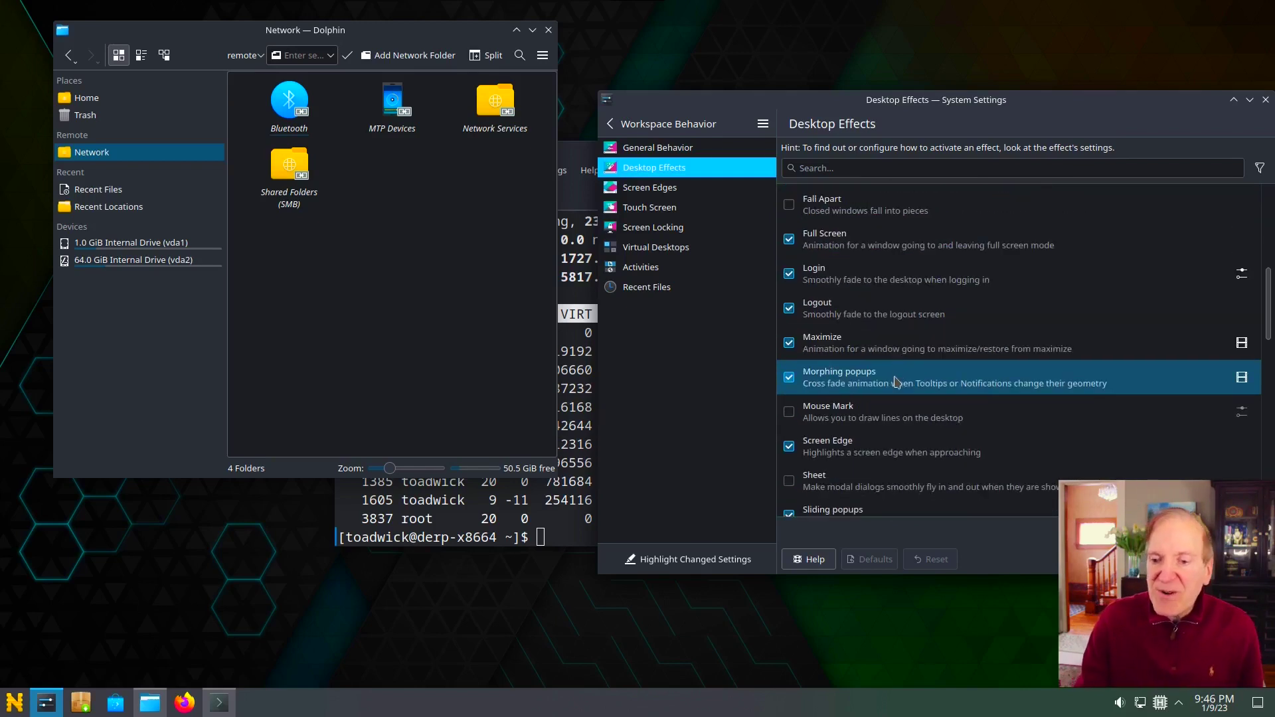
{"action": "scroll", "coordinate": [897, 385], "scroll_direction": "down", "scroll_amount": 2}
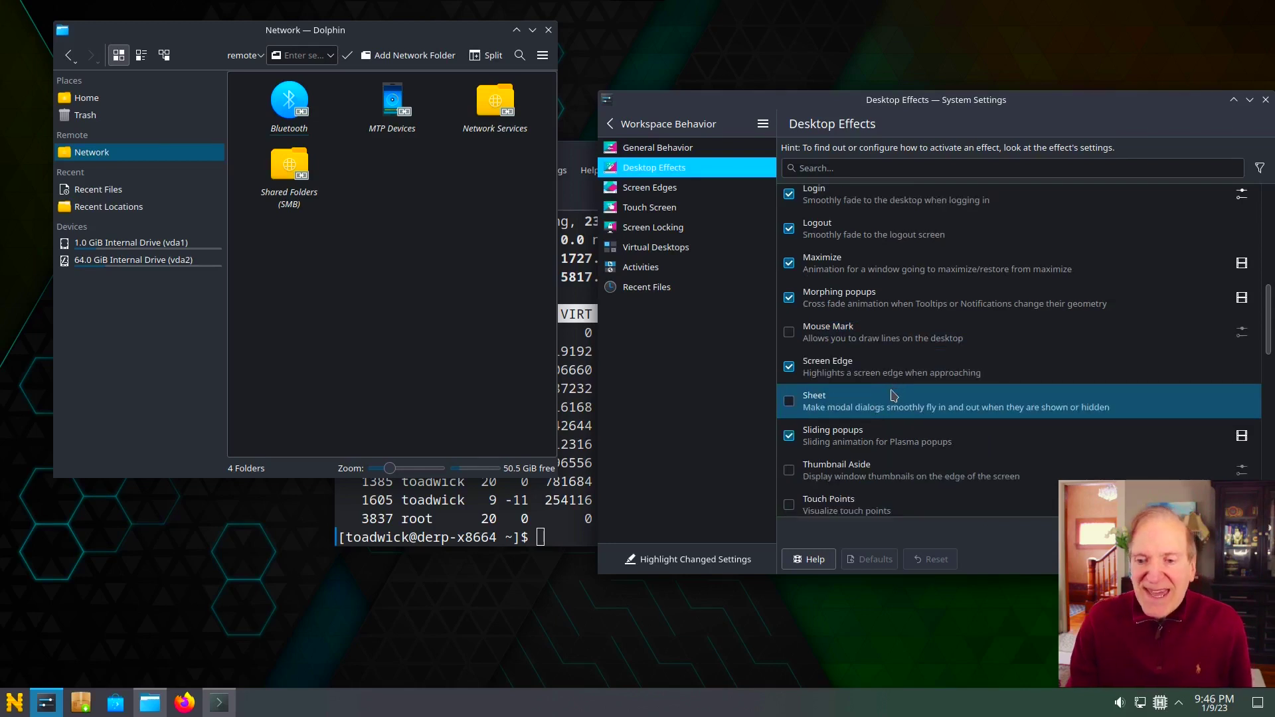
{"action": "scroll", "coordinate": [894, 395], "scroll_direction": "down", "scroll_amount": 2}
{"action": "scroll", "coordinate": [894, 397], "scroll_direction": "down", "scroll_amount": 1}
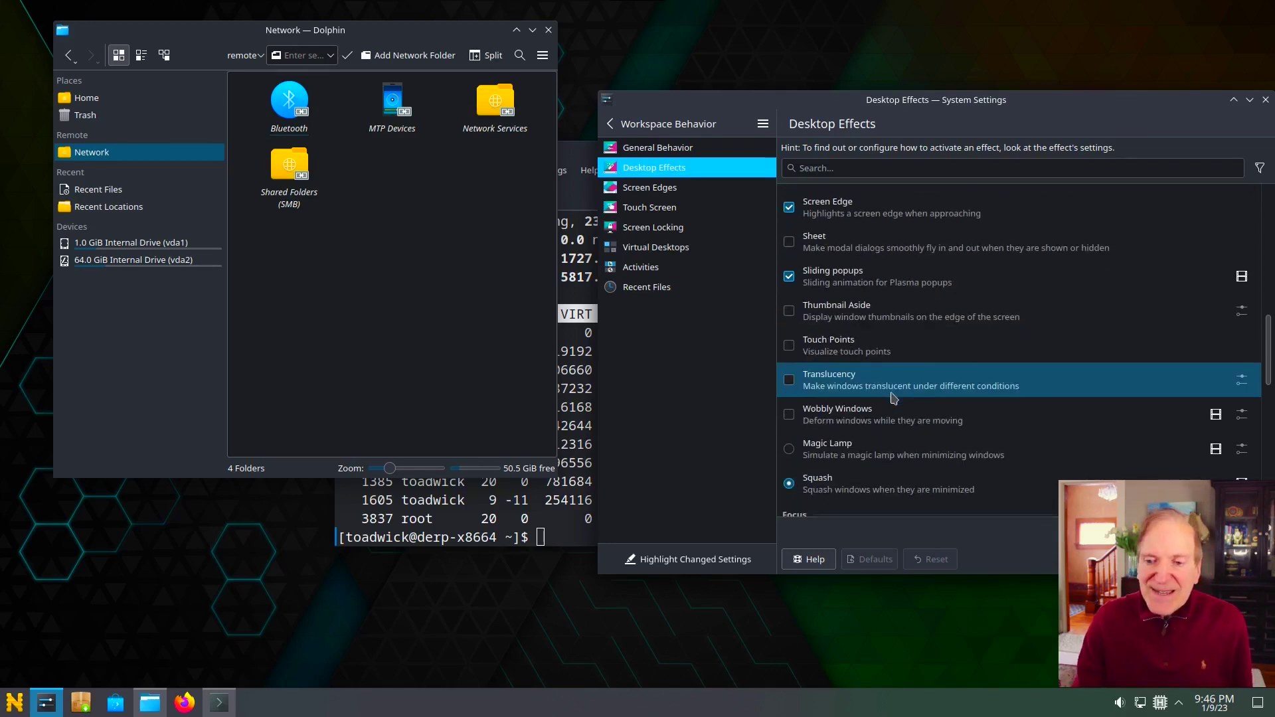
{"action": "scroll", "coordinate": [894, 397], "scroll_direction": "down", "scroll_amount": 1}
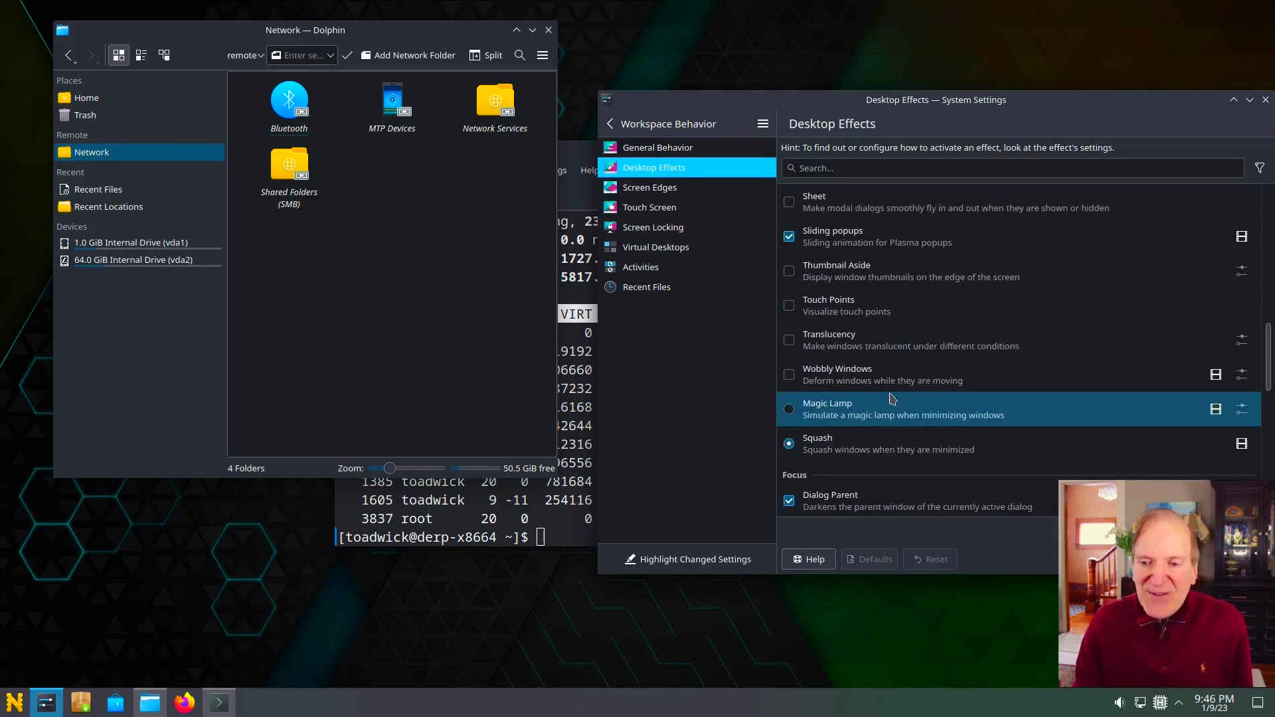
{"action": "left_click", "coordinate": [791, 376]}
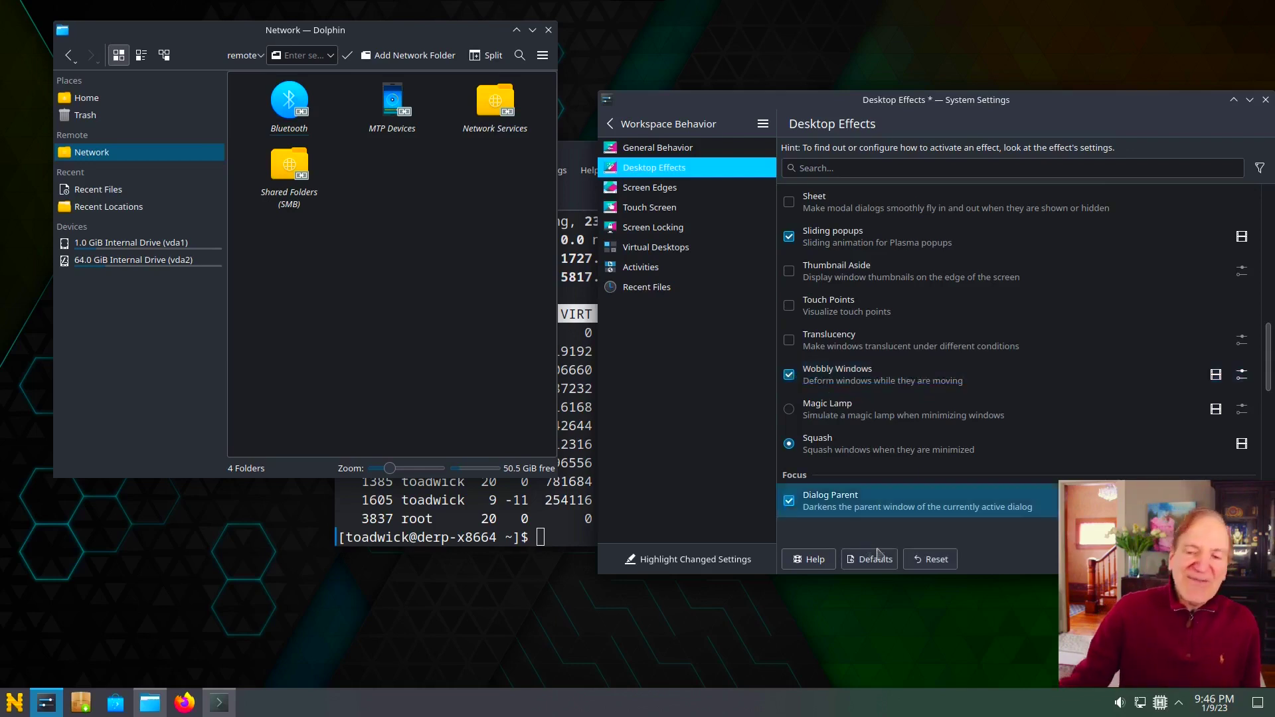
Apply Wobbly Windows, drag the Dolphin window to see it wobble, and open the effect's settings.
{"action": "left_click", "coordinate": [1236, 559]}
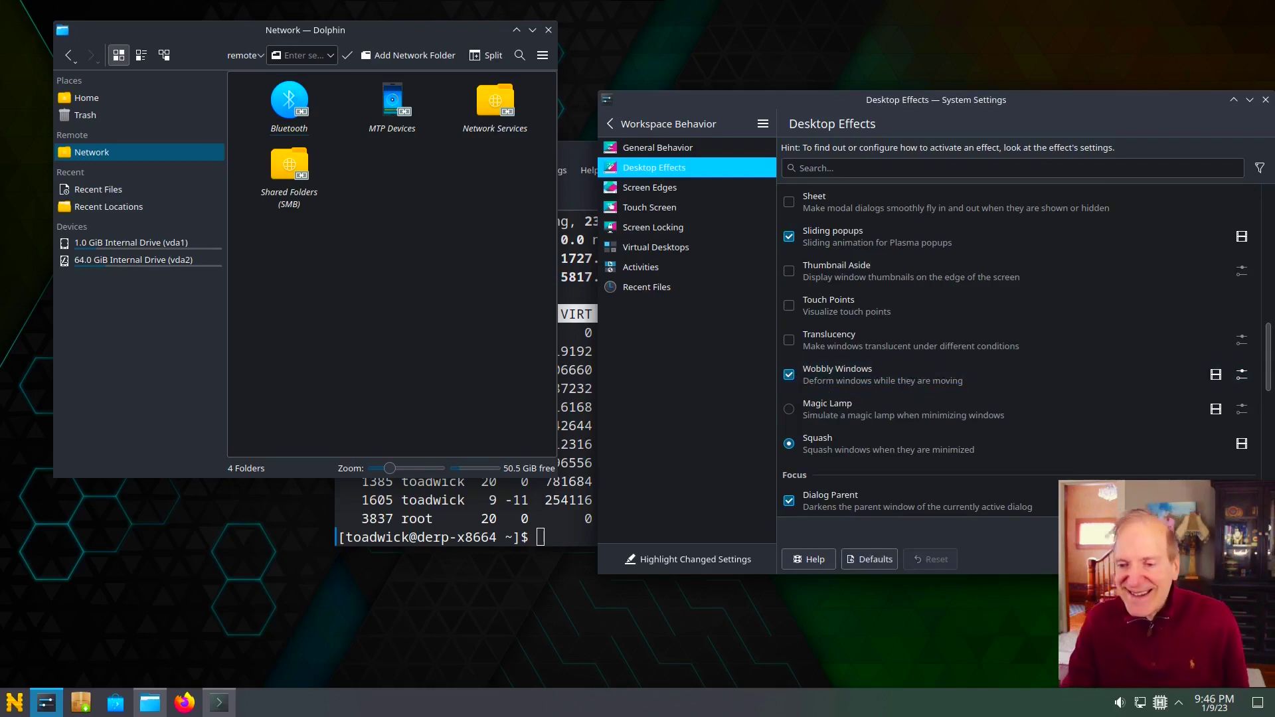
{"action": "left_click_drag", "start_coordinate": [319, 31], "coordinate": [409, 66]}
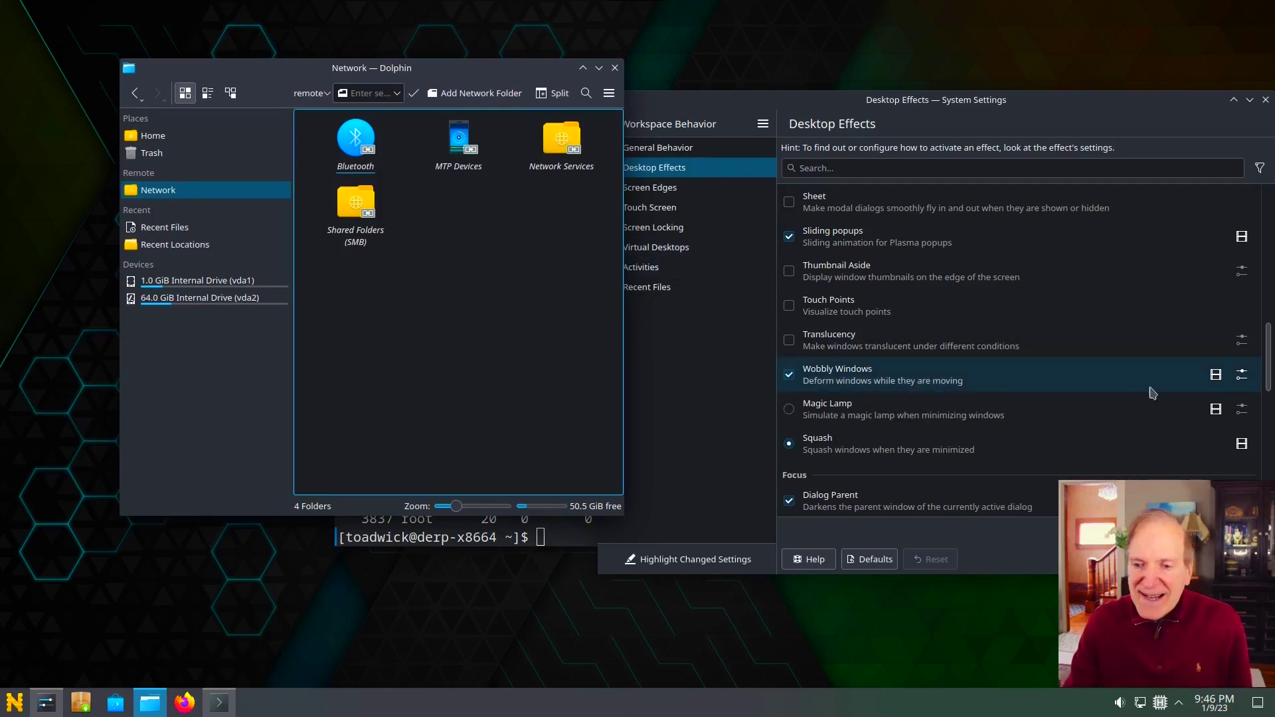
{"action": "left_click", "coordinate": [1242, 375]}
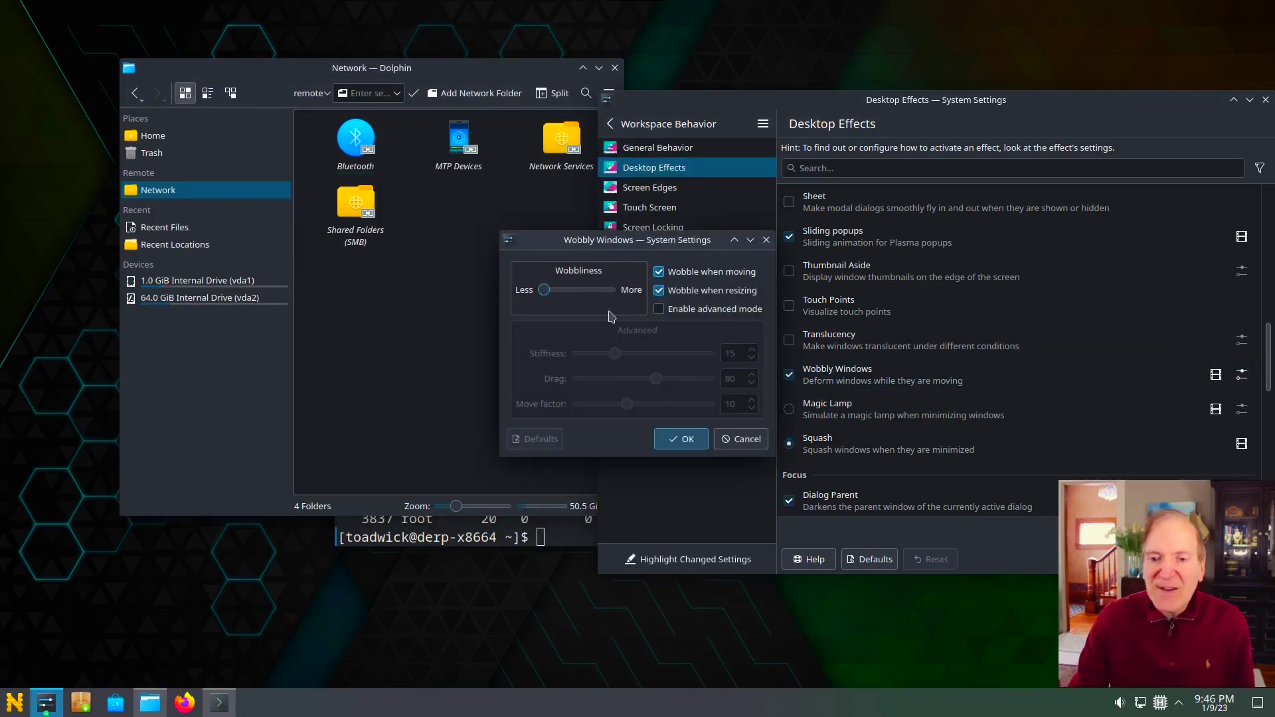
Push Wobbliness toward More, settle it at the middle, and confirm with OK.
{"action": "left_click", "coordinate": [561, 293]}
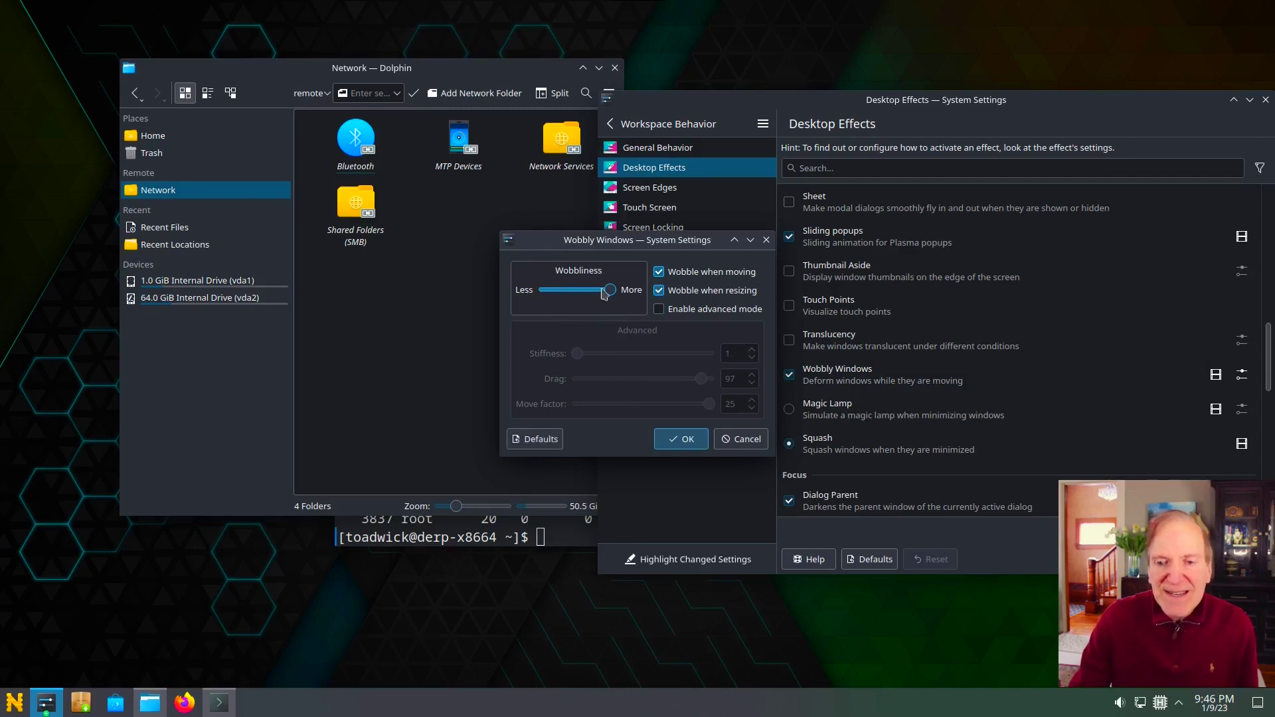
{"action": "left_click", "coordinate": [576, 294]}
{"action": "left_click", "coordinate": [582, 294]}
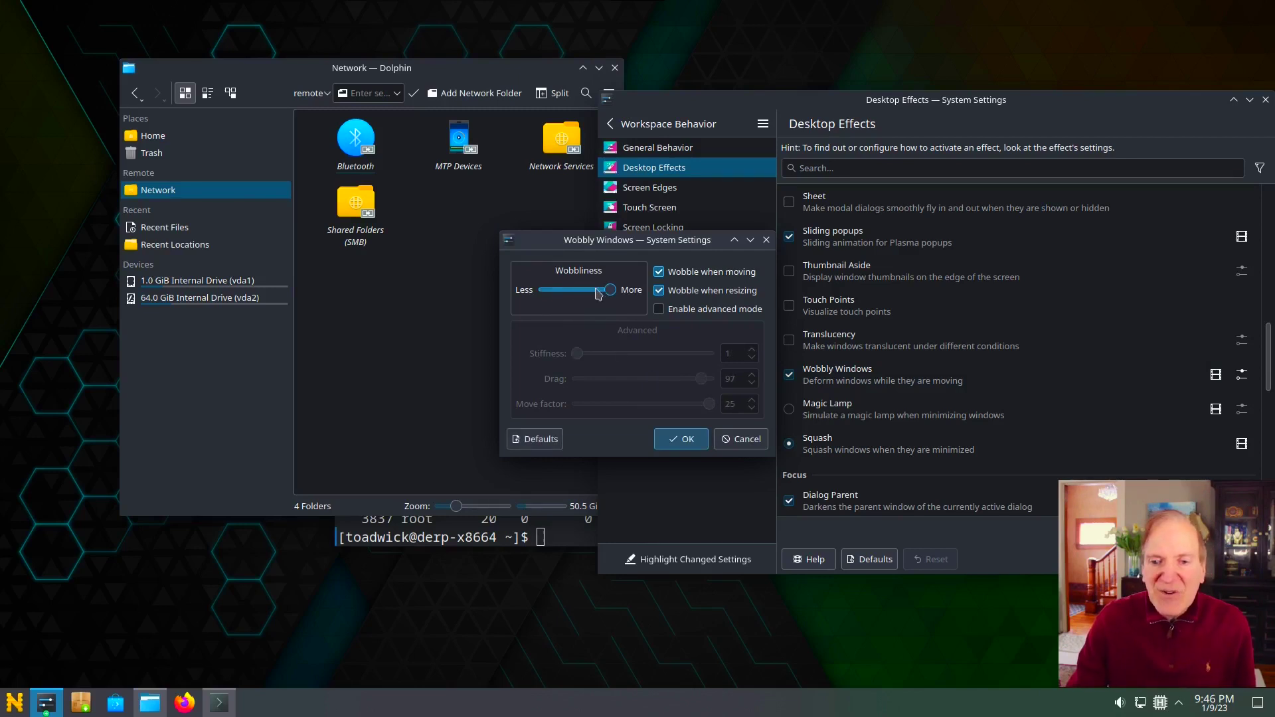
{"action": "left_click_drag", "start_coordinate": [612, 294], "coordinate": [582, 295]}
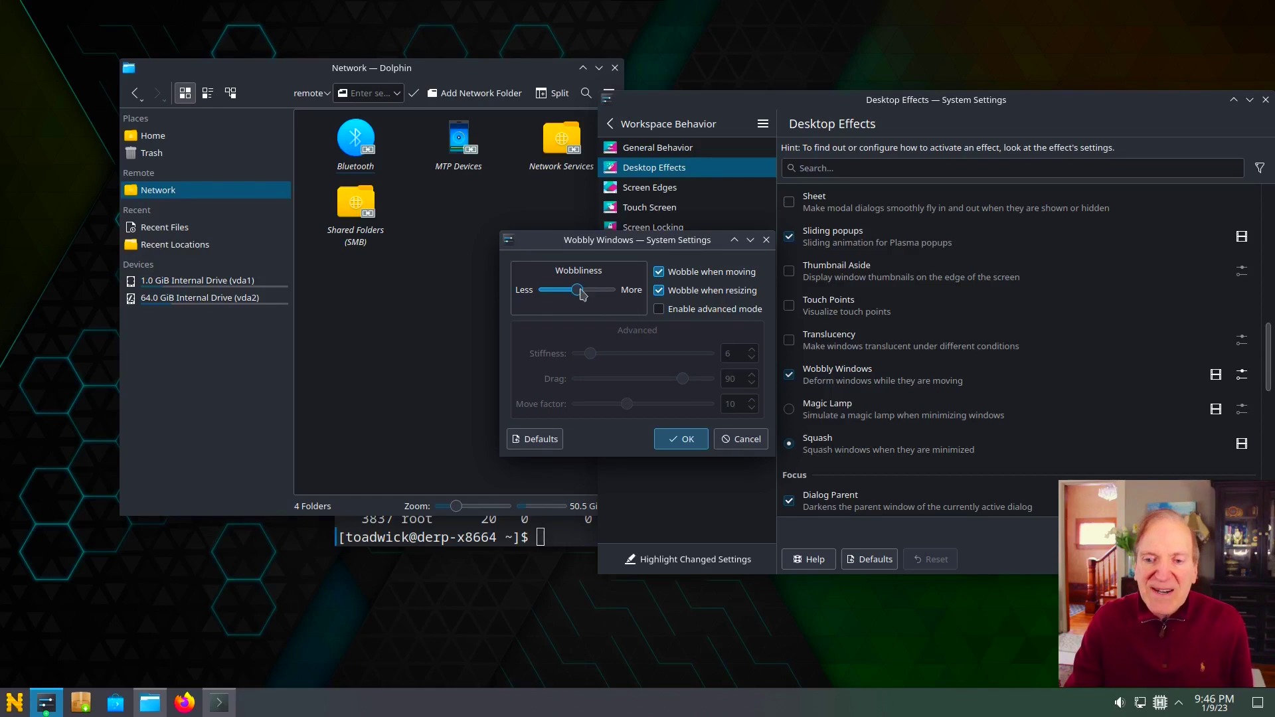
{"action": "left_click", "coordinate": [676, 444]}
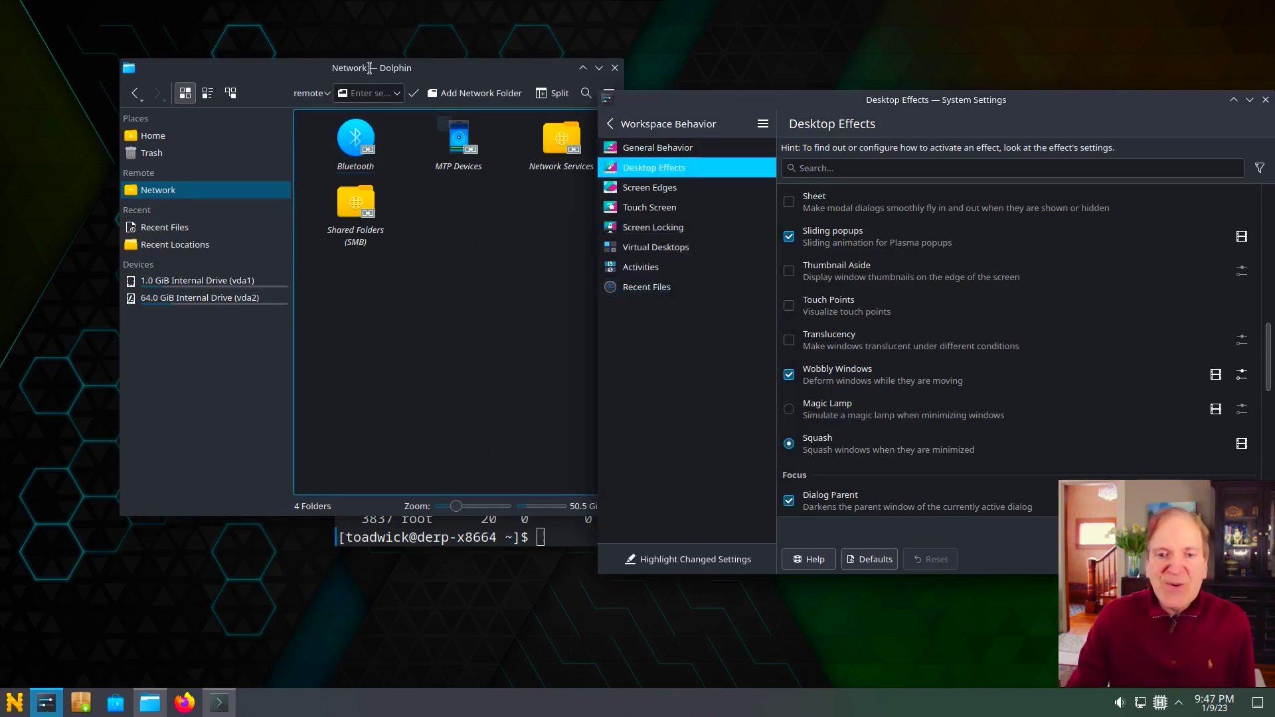
Test the wobble on Dolphin, then untick Wobbly Windows and apply the change.
{"action": "left_click_drag", "start_coordinate": [370, 69], "coordinate": [407, 100]}
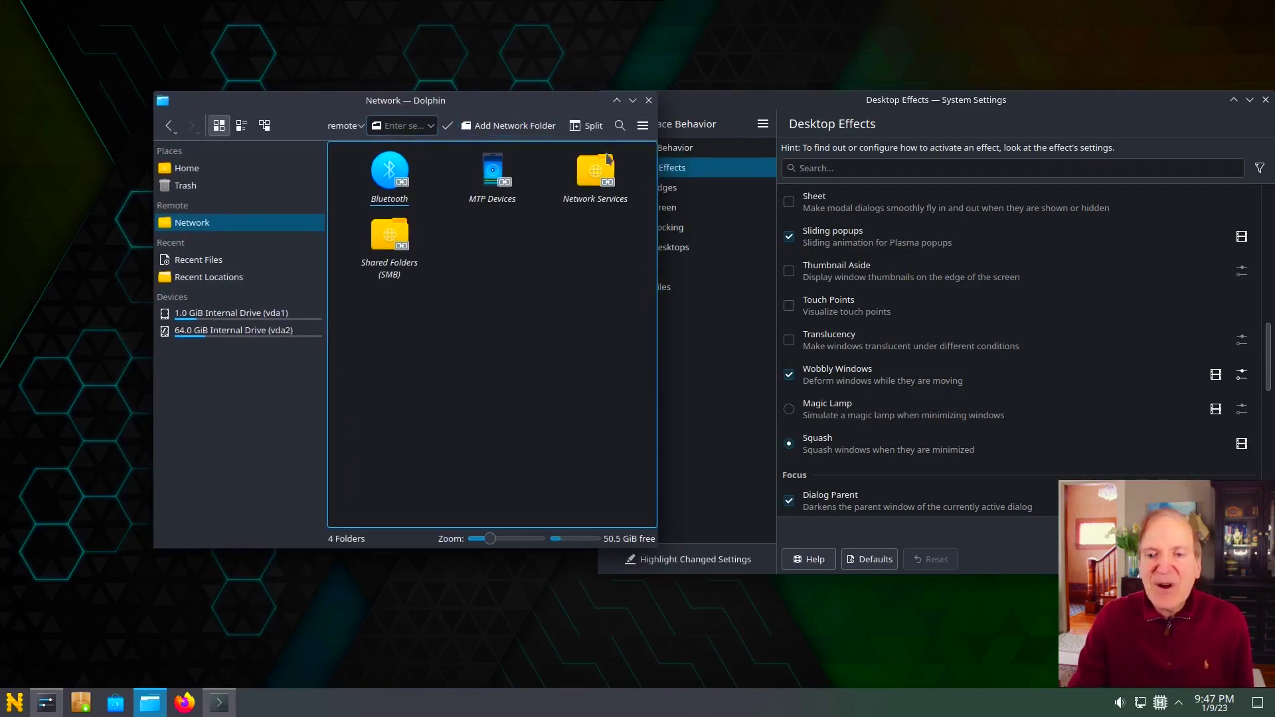
{"action": "left_click", "coordinate": [789, 382]}
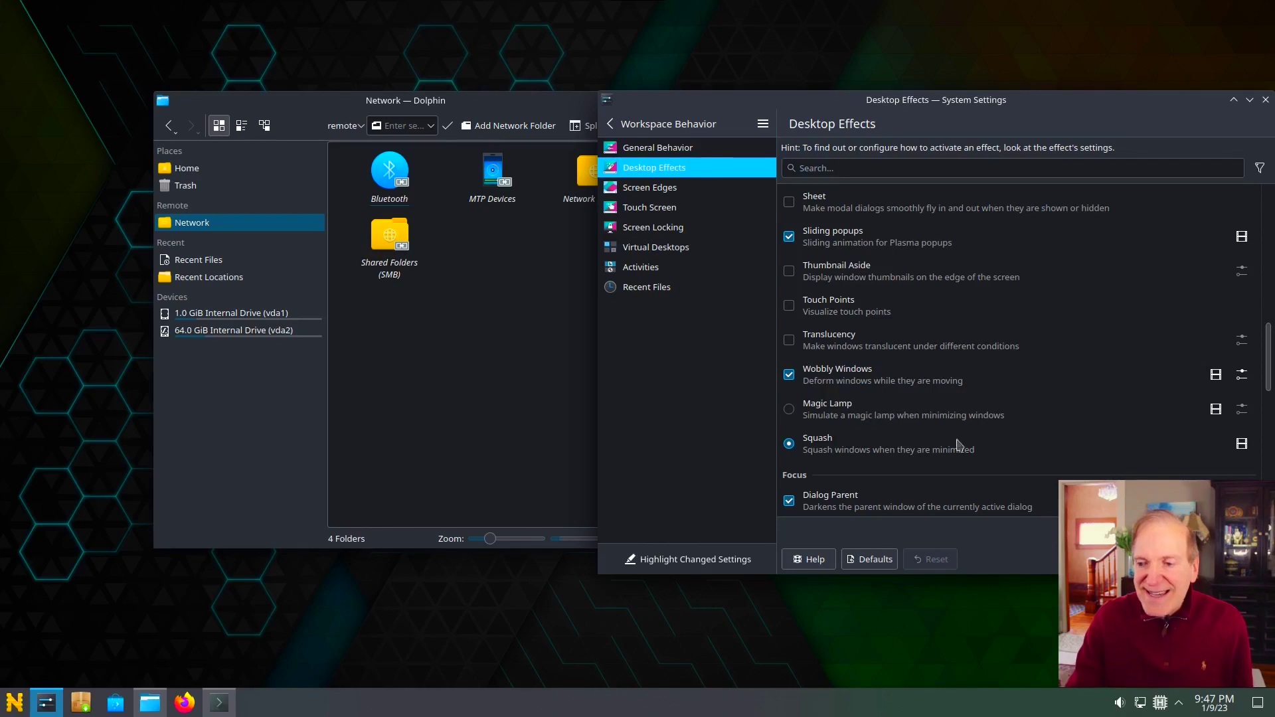
{"action": "left_click", "coordinate": [789, 375]}
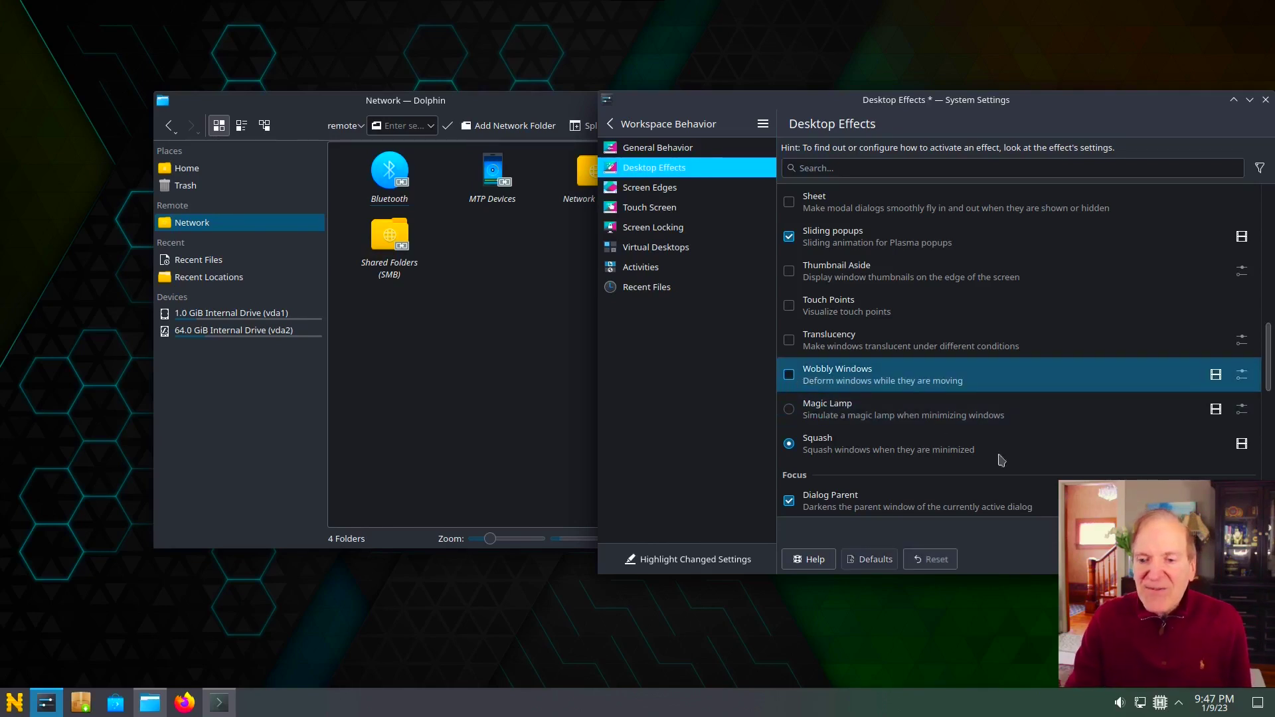
{"action": "left_click", "coordinate": [1234, 559]}
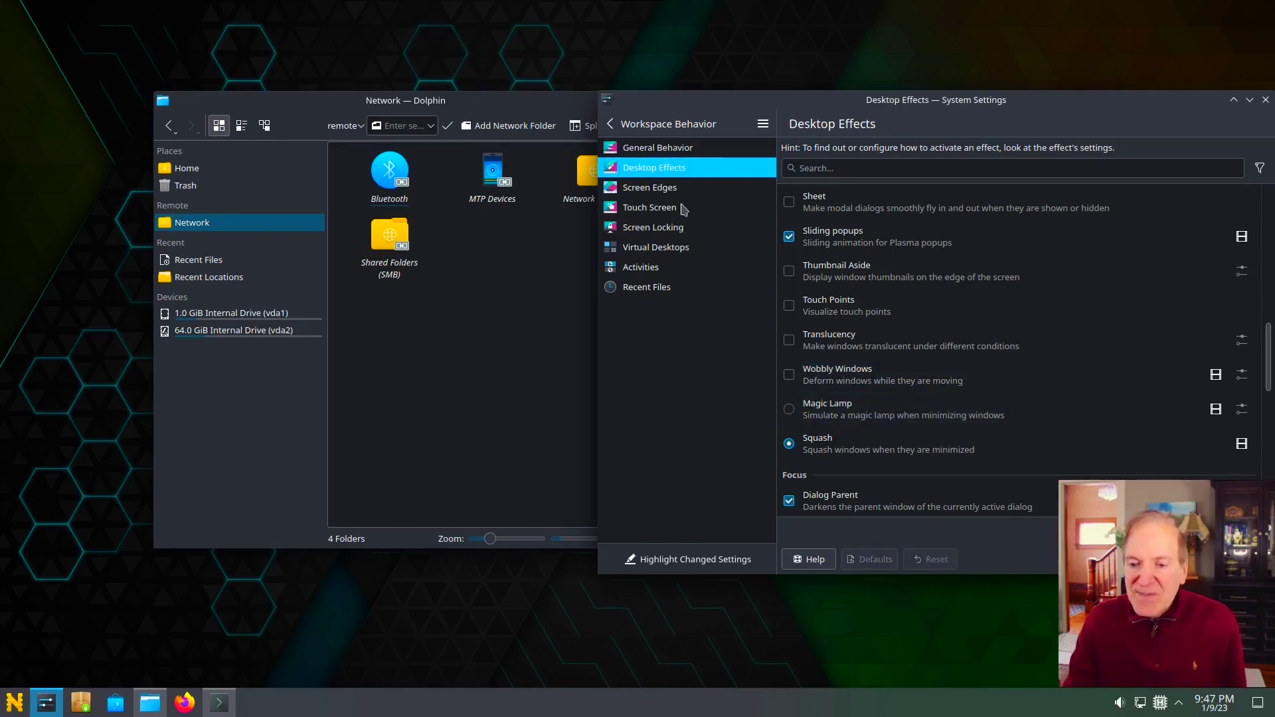
Close System Settings and minimize the Konsole window.
{"action": "left_click", "coordinate": [617, 127]}
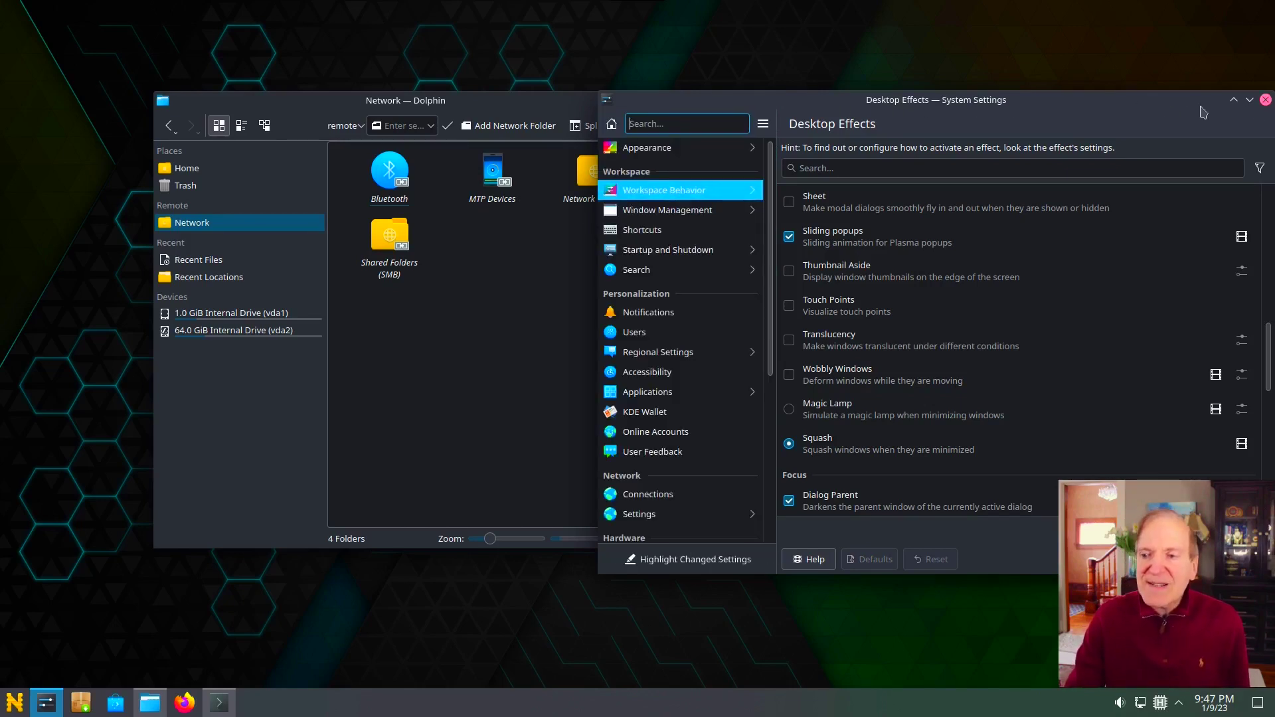
{"action": "left_click", "coordinate": [1265, 99]}
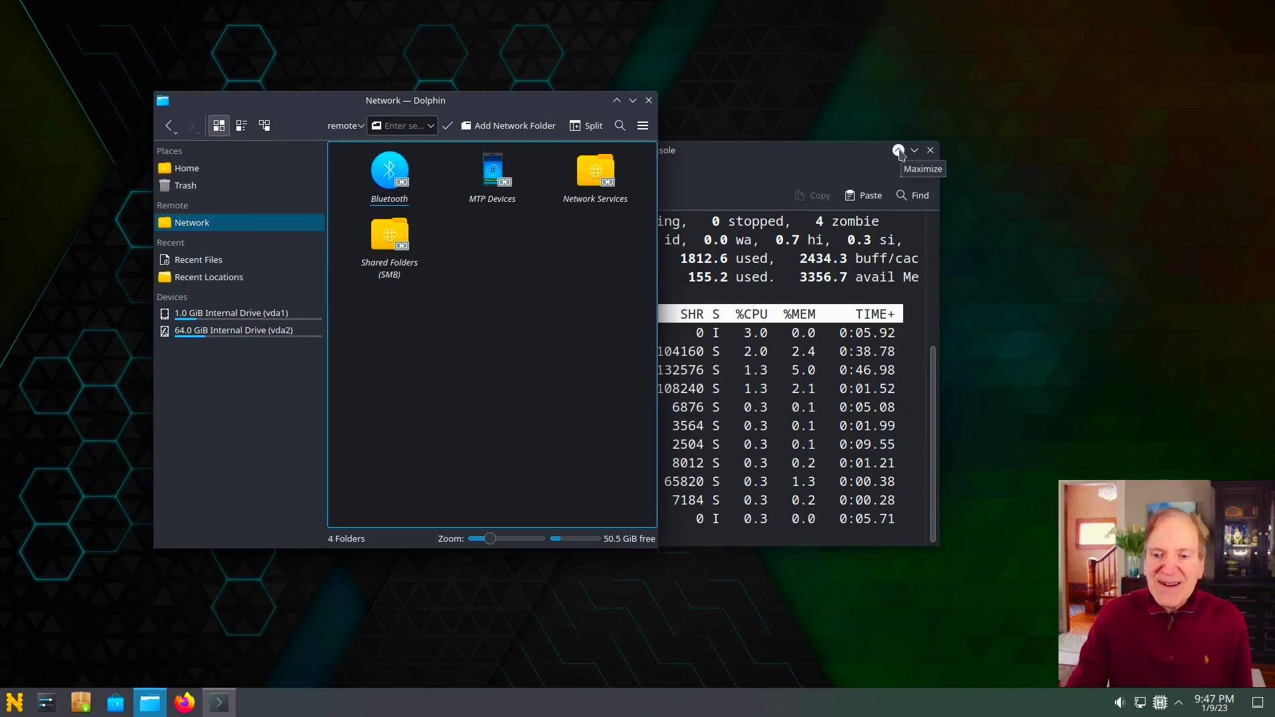
{"action": "left_click", "coordinate": [805, 380]}
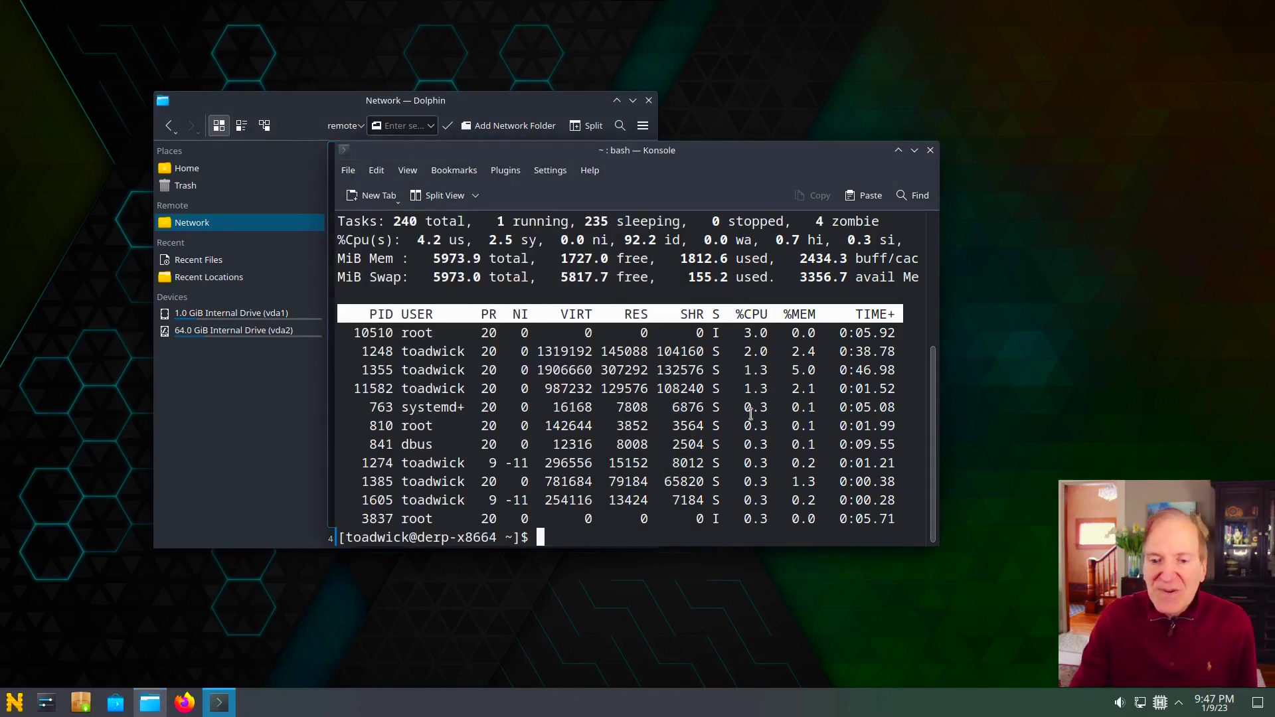
{"action": "left_click", "coordinate": [914, 150]}
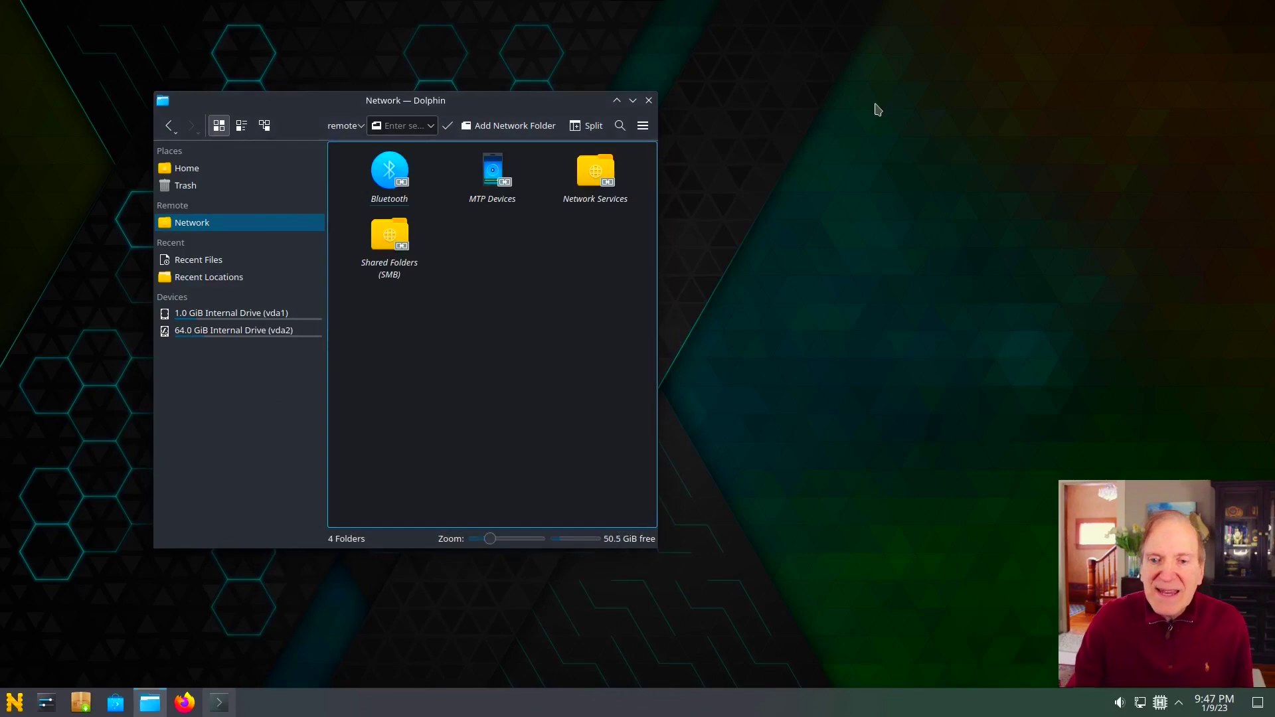
Open the desktop's Wallpaper settings from its context menu and preview the Altai wallpaper.
{"action": "right_click", "coordinate": [876, 104]}
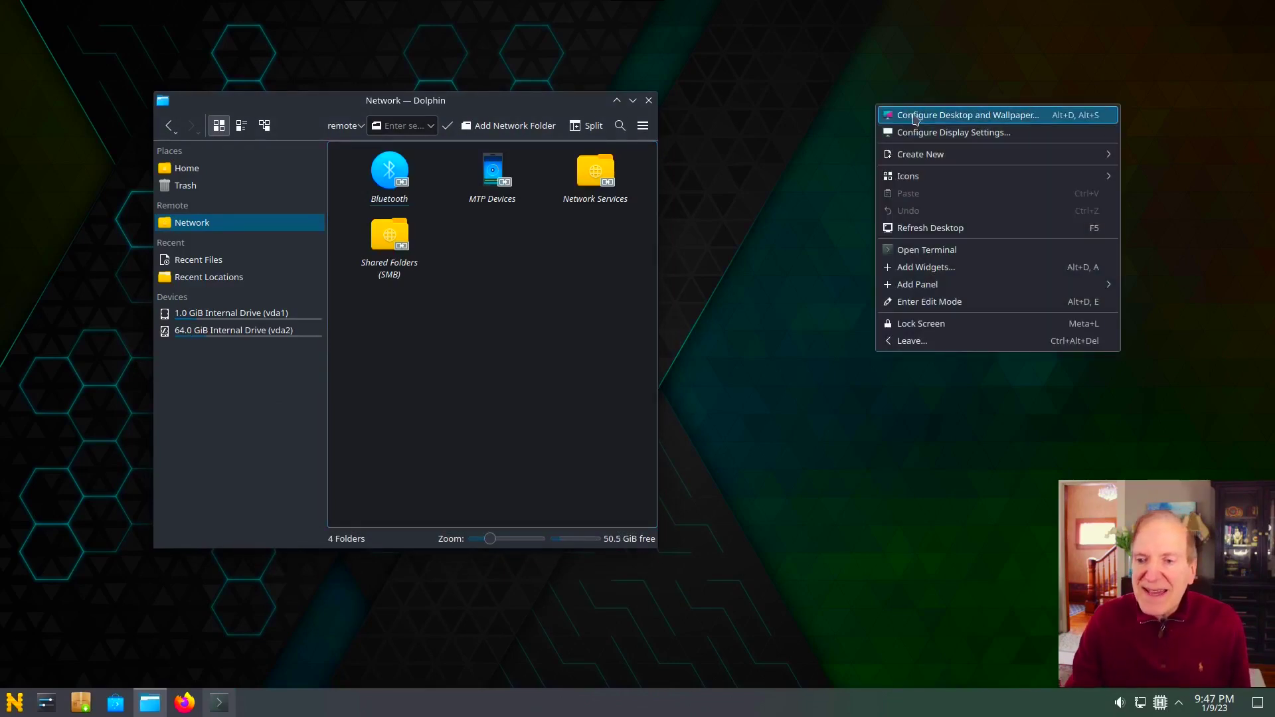
{"action": "left_click", "coordinate": [914, 118]}
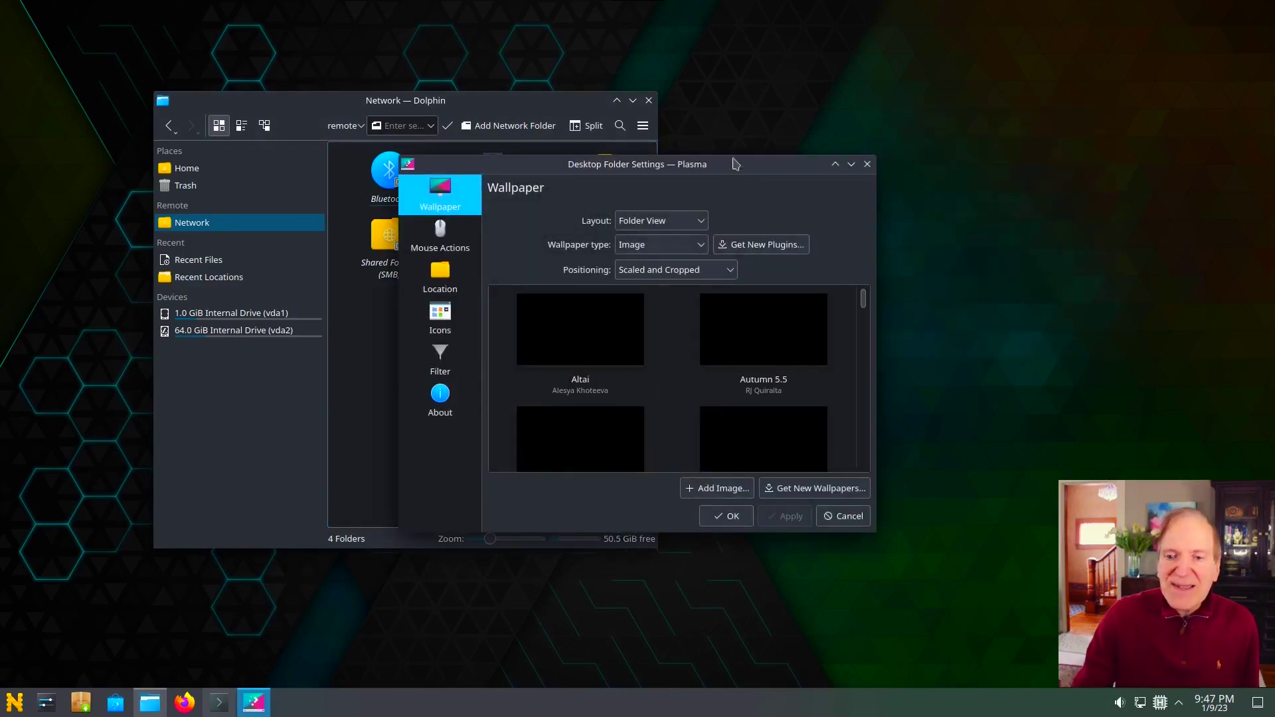
{"action": "left_click_drag", "start_coordinate": [734, 168], "coordinate": [993, 170]}
{"action": "left_click", "coordinate": [850, 353]}
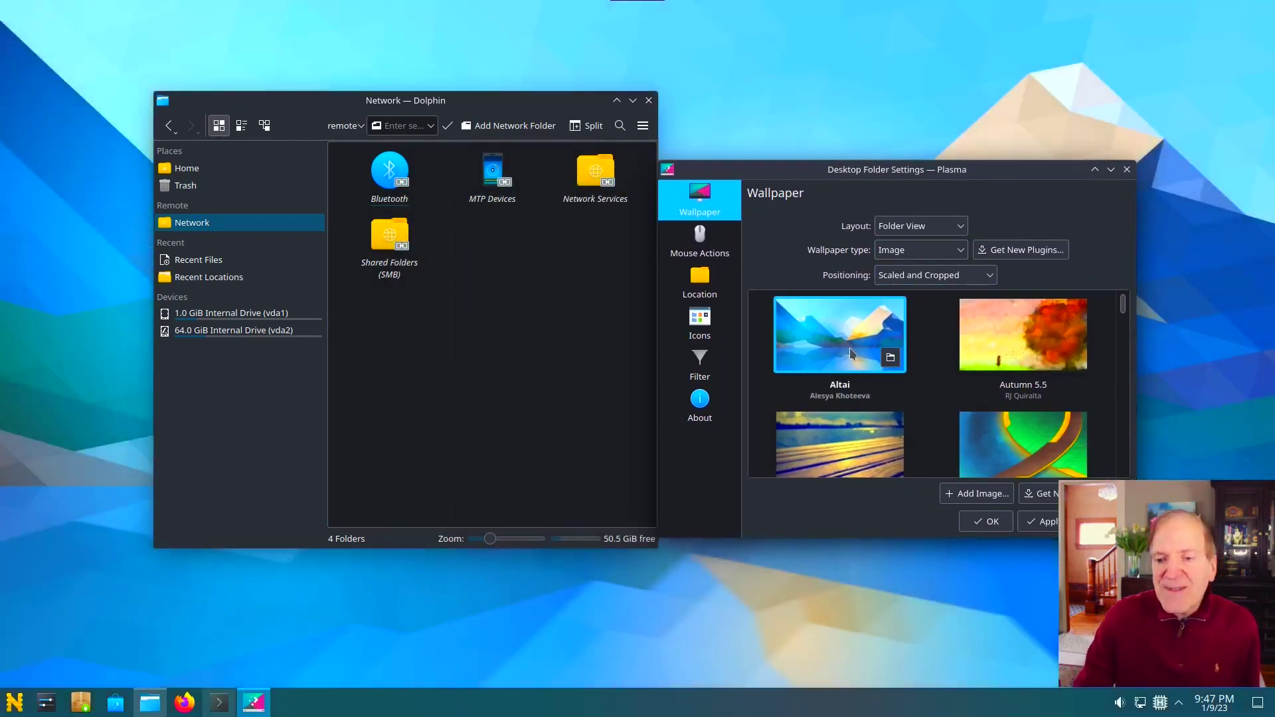
Minimize Dolphin and try the Cold Ripple and Evening Glow wallpapers.
{"action": "left_click", "coordinate": [633, 101]}
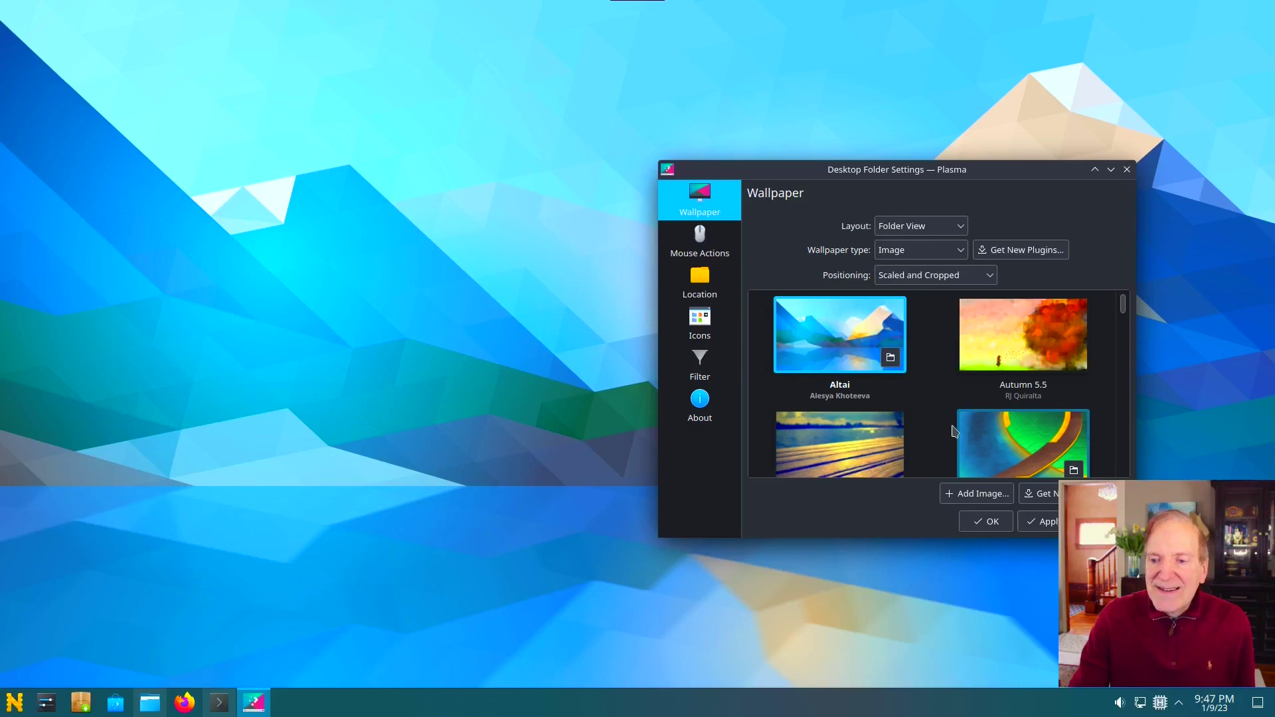
{"action": "scroll", "coordinate": [955, 438], "scroll_direction": "down", "scroll_amount": 2}
{"action": "scroll", "coordinate": [955, 432], "scroll_direction": "down", "scroll_amount": 2}
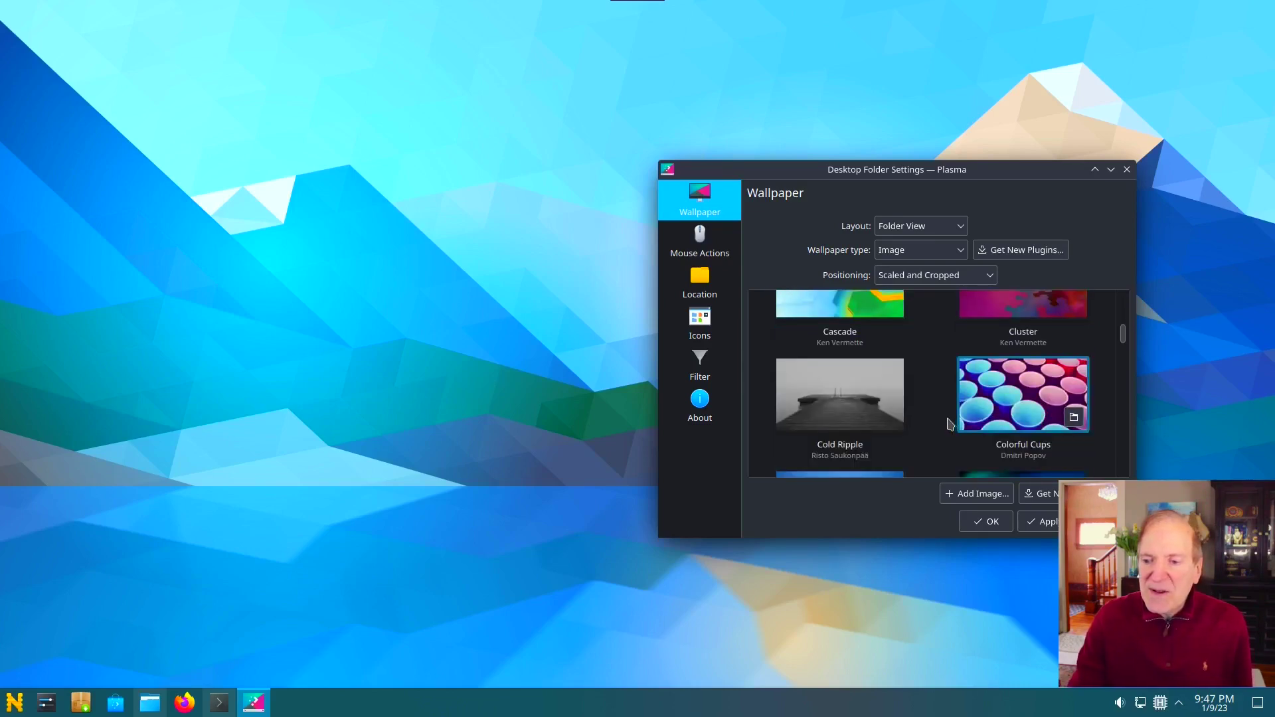
{"action": "scroll", "coordinate": [950, 424], "scroll_direction": "down", "scroll_amount": 1}
{"action": "left_click", "coordinate": [861, 368]}
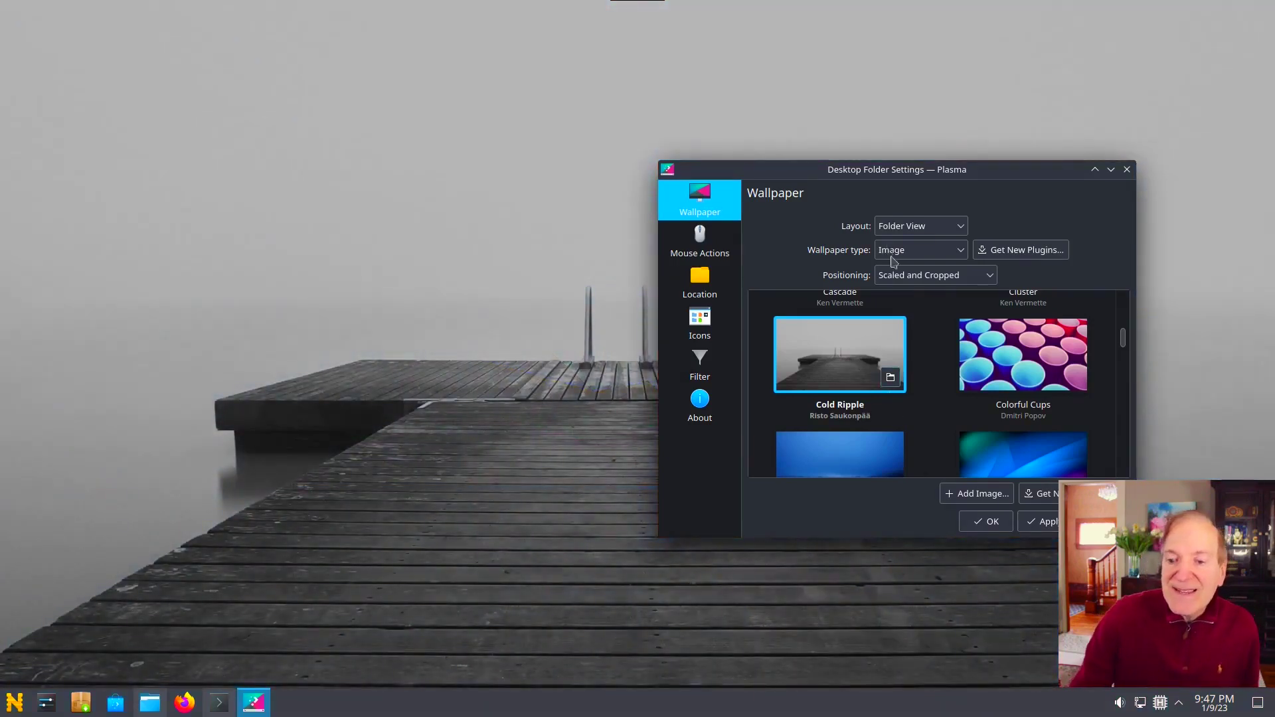
{"action": "scroll", "coordinate": [916, 452], "scroll_direction": "down", "scroll_amount": 2}
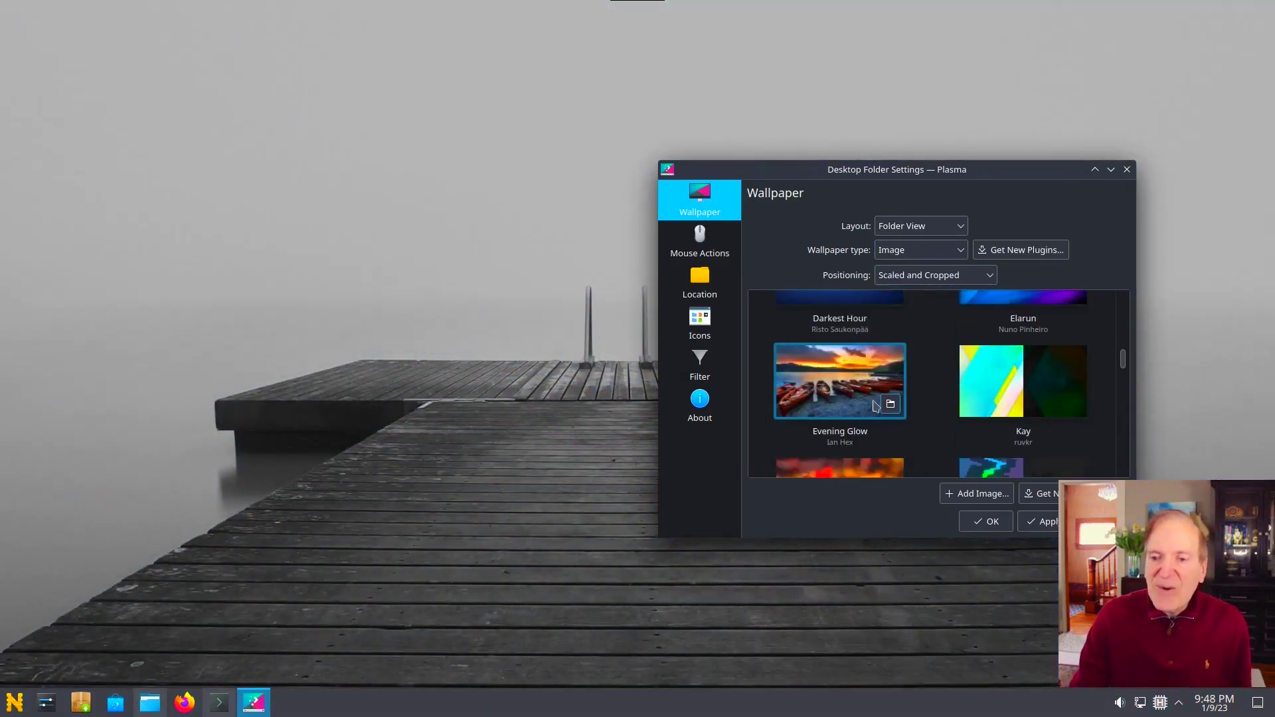
{"action": "left_click", "coordinate": [853, 397]}
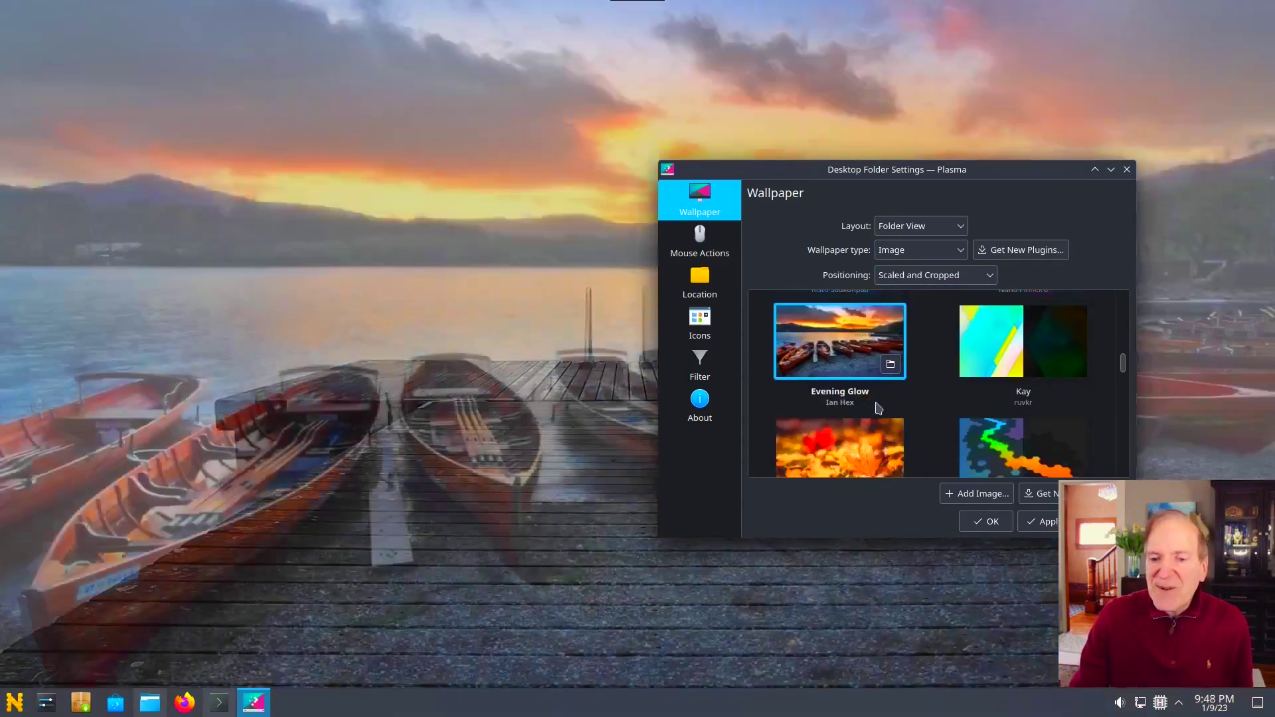
Try the Kite, Shell and Safe Landing wallpapers.
{"action": "scroll", "coordinate": [863, 402], "scroll_direction": "down", "scroll_amount": 2}
{"action": "scroll", "coordinate": [875, 406], "scroll_direction": "down", "scroll_amount": 1}
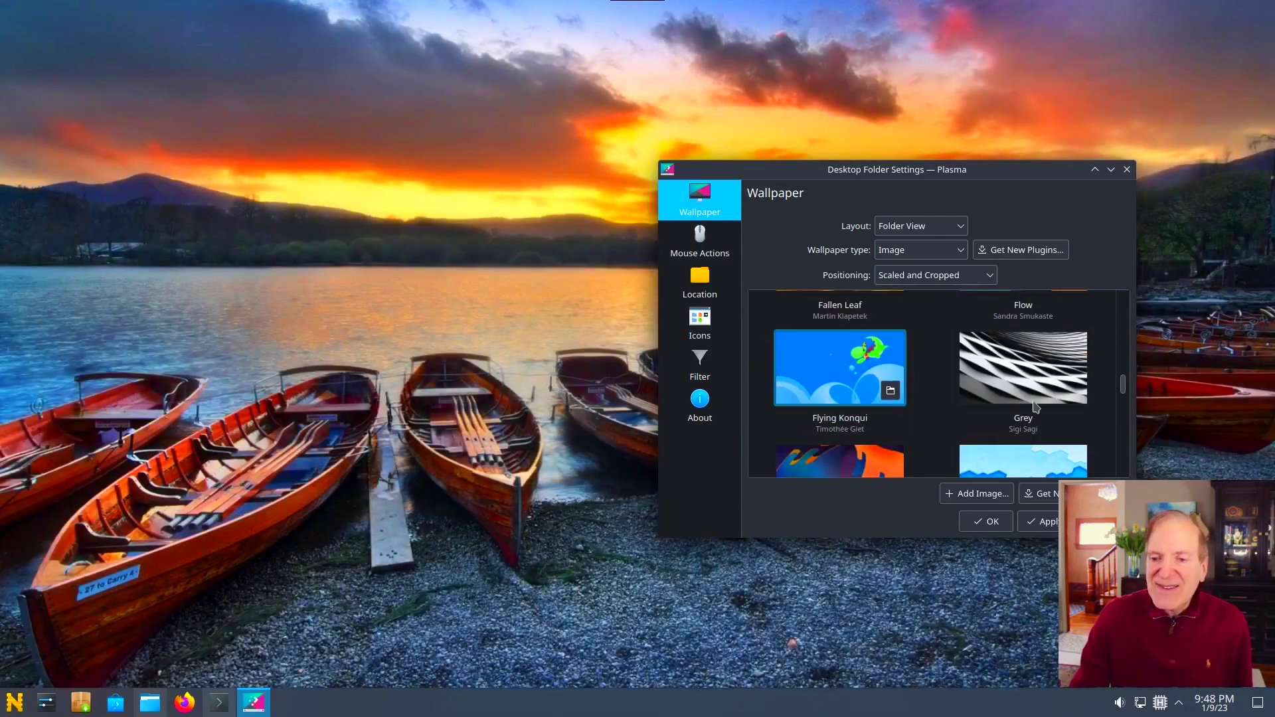
{"action": "scroll", "coordinate": [1035, 407], "scroll_direction": "down", "scroll_amount": 2}
{"action": "scroll", "coordinate": [865, 405], "scroll_direction": "down", "scroll_amount": 2}
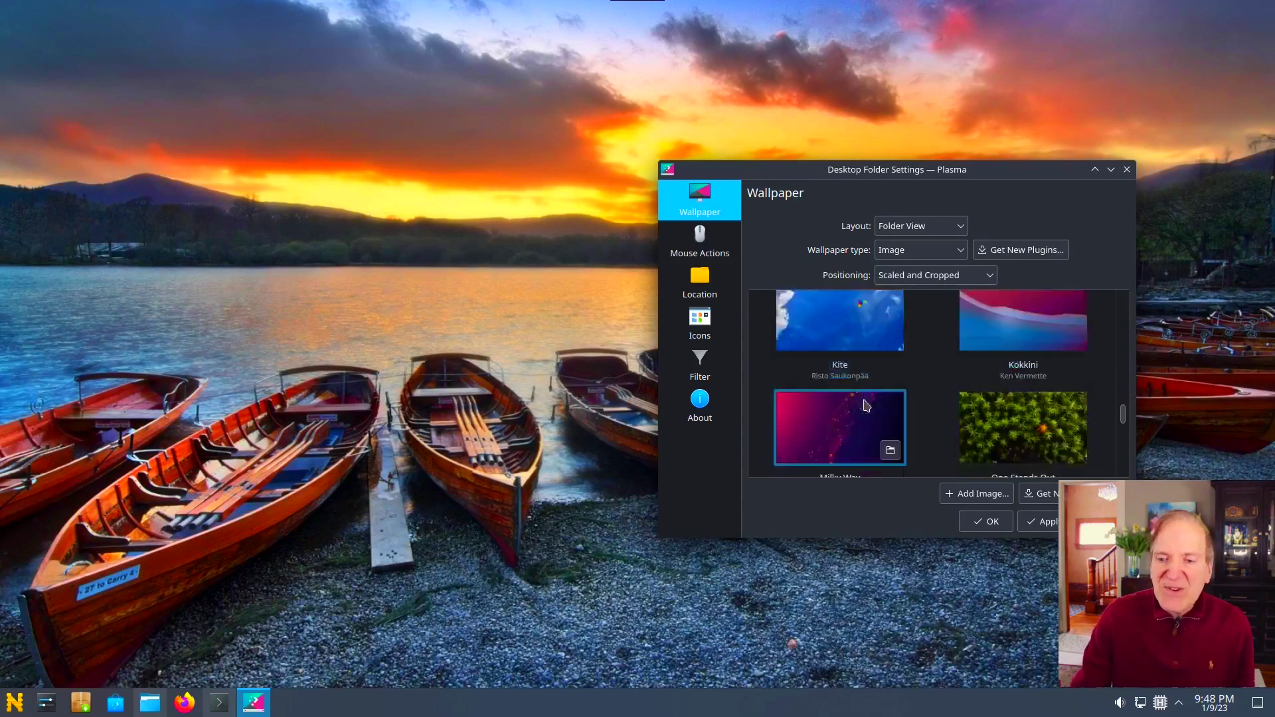
{"action": "left_click", "coordinate": [863, 321]}
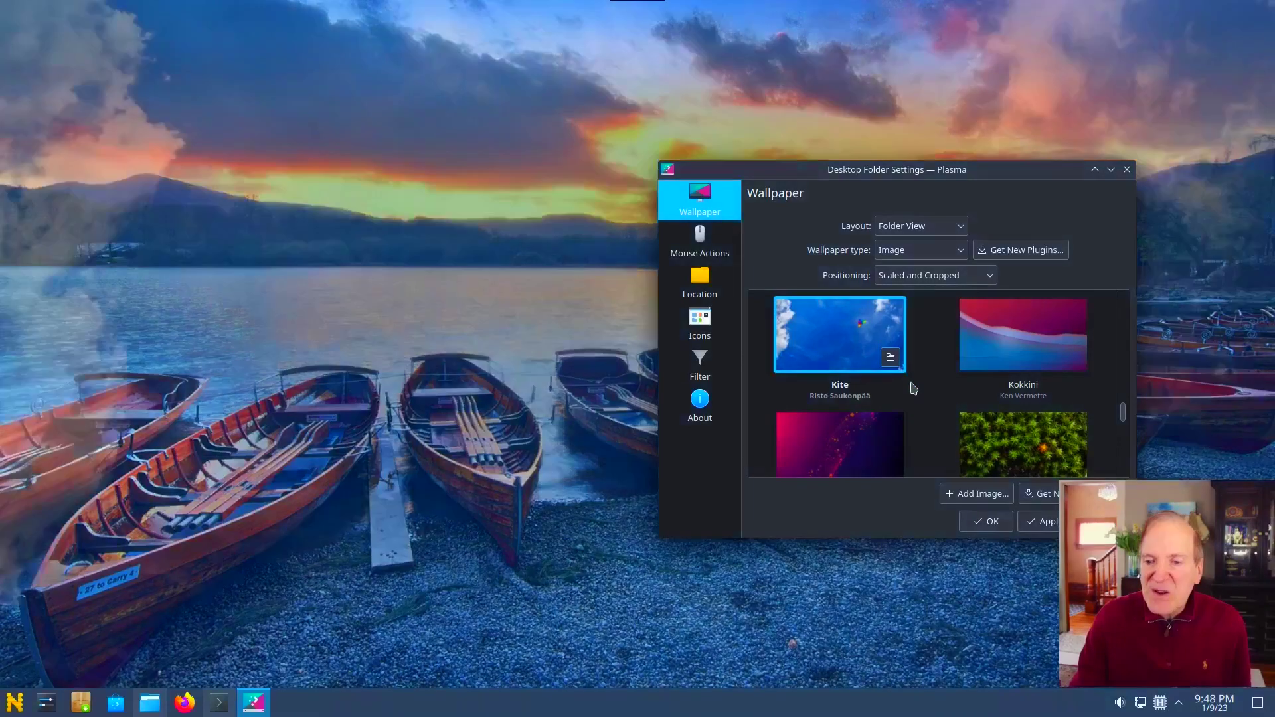
{"action": "scroll", "coordinate": [917, 393], "scroll_direction": "down", "scroll_amount": 3}
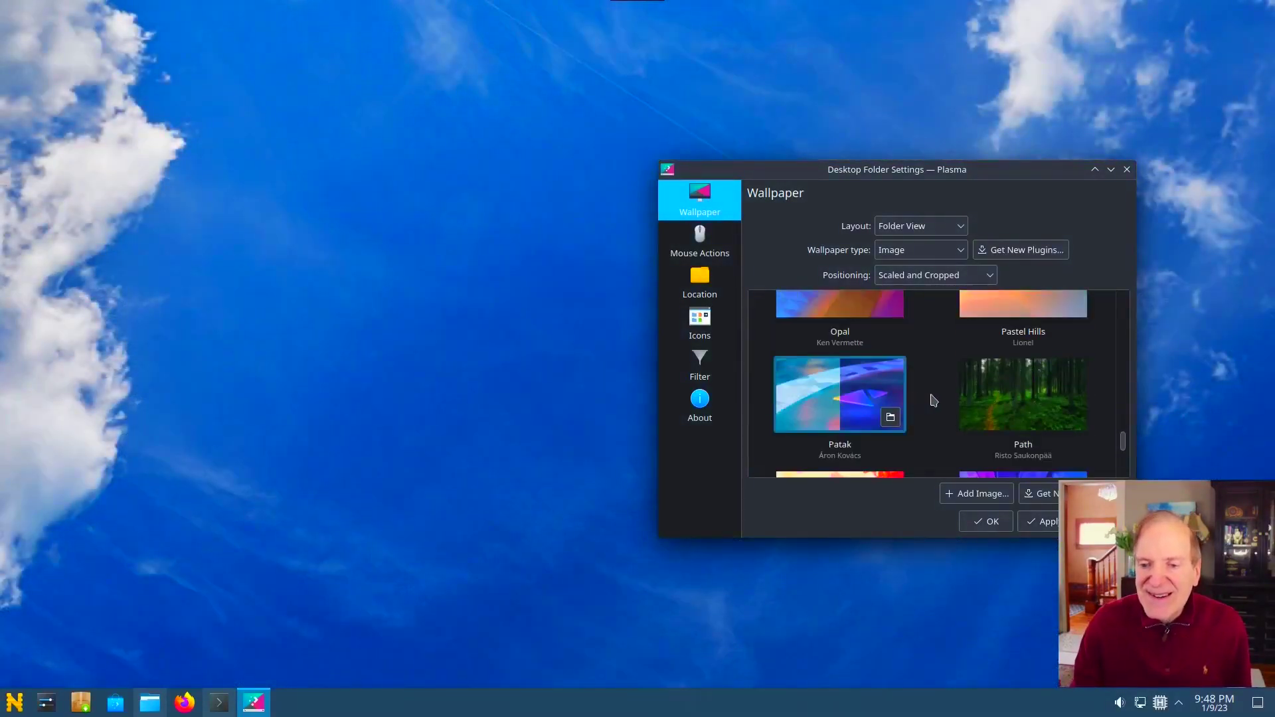
{"action": "scroll", "coordinate": [877, 397], "scroll_direction": "down", "scroll_amount": 1}
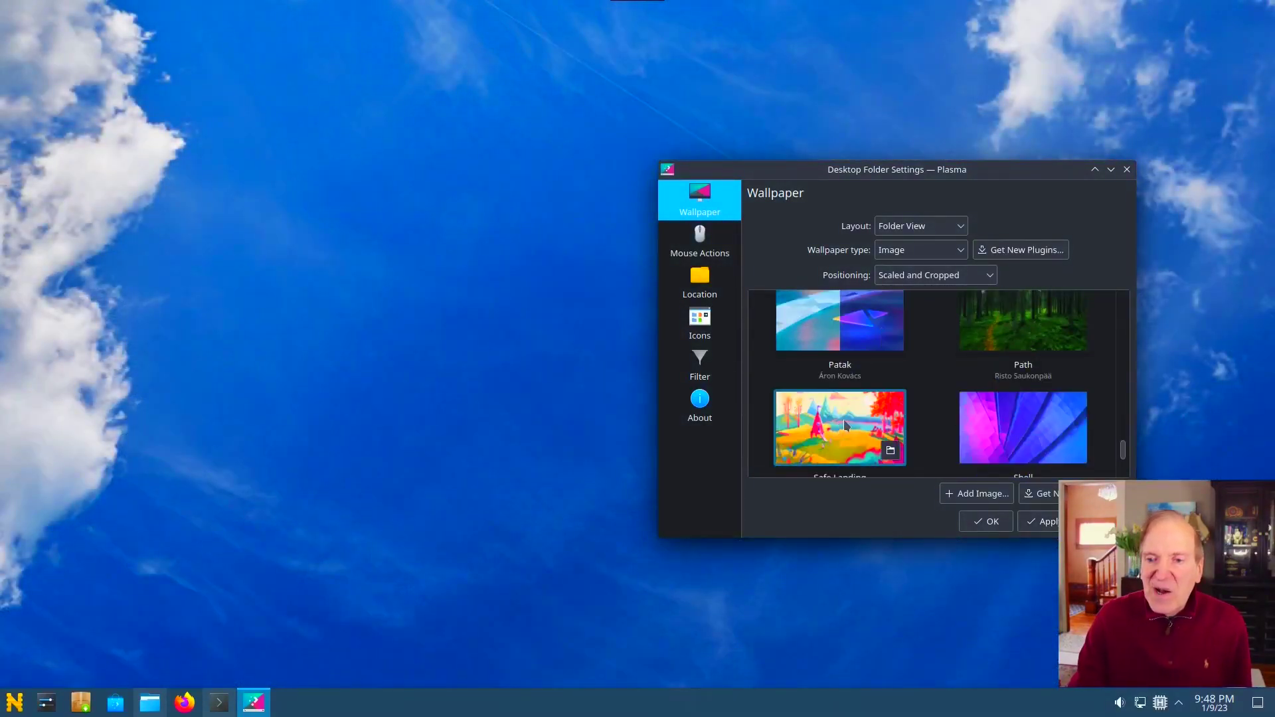
{"action": "left_click", "coordinate": [970, 428]}
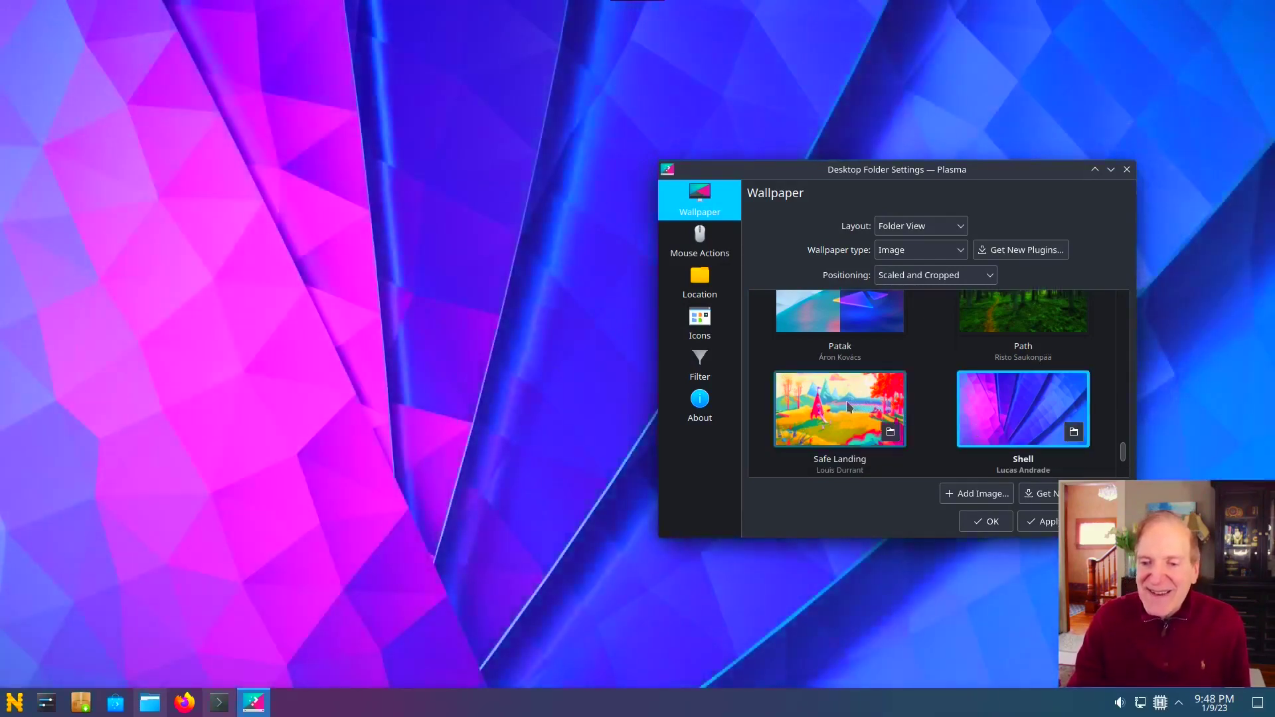
{"action": "left_click", "coordinate": [847, 406]}
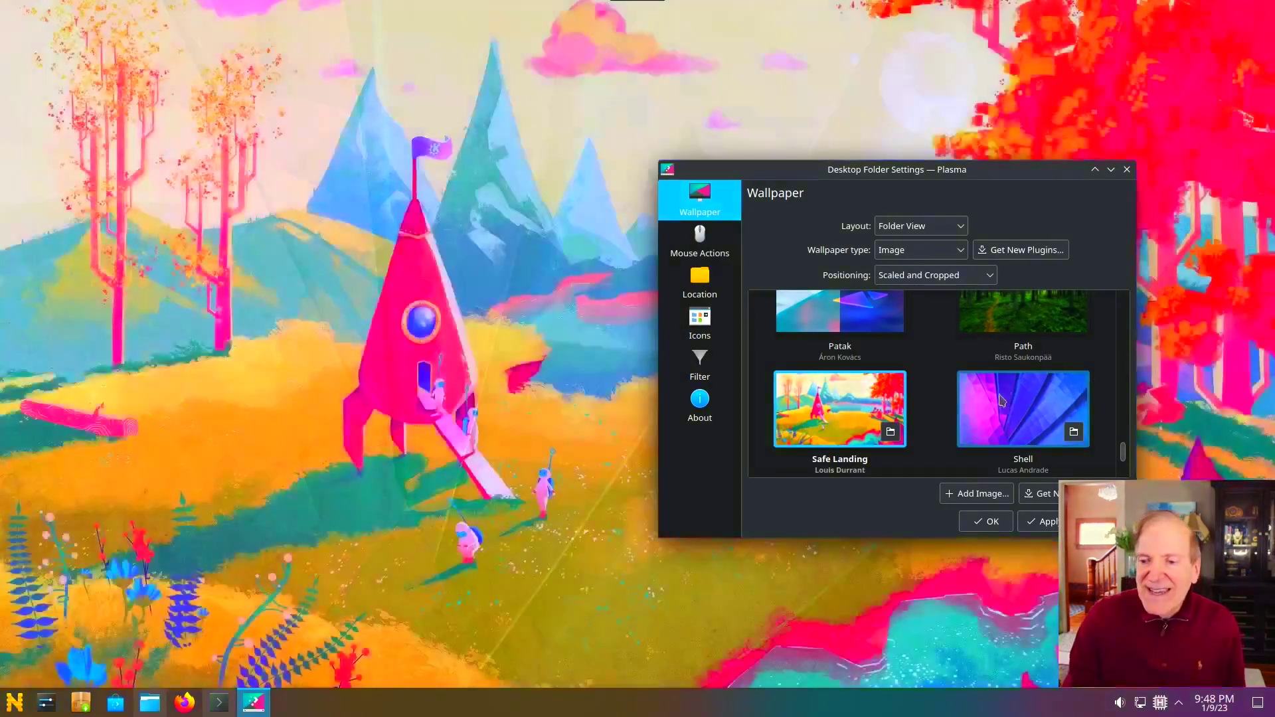
Settle on Autumn 5.5 as the desktop wallpaper.
{"action": "scroll", "coordinate": [991, 393], "scroll_direction": "up", "scroll_amount": 3}
{"action": "scroll", "coordinate": [984, 394], "scroll_direction": "up", "scroll_amount": 10}
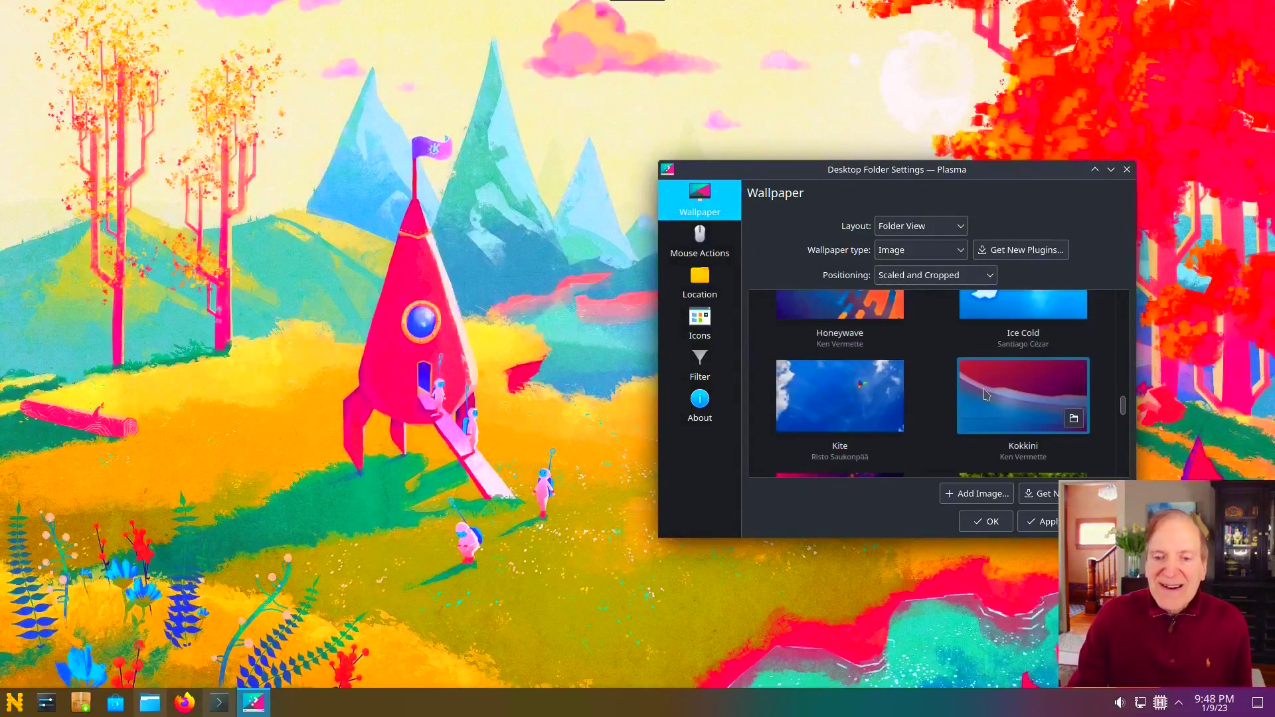
{"action": "scroll", "coordinate": [974, 377], "scroll_direction": "up", "scroll_amount": 10}
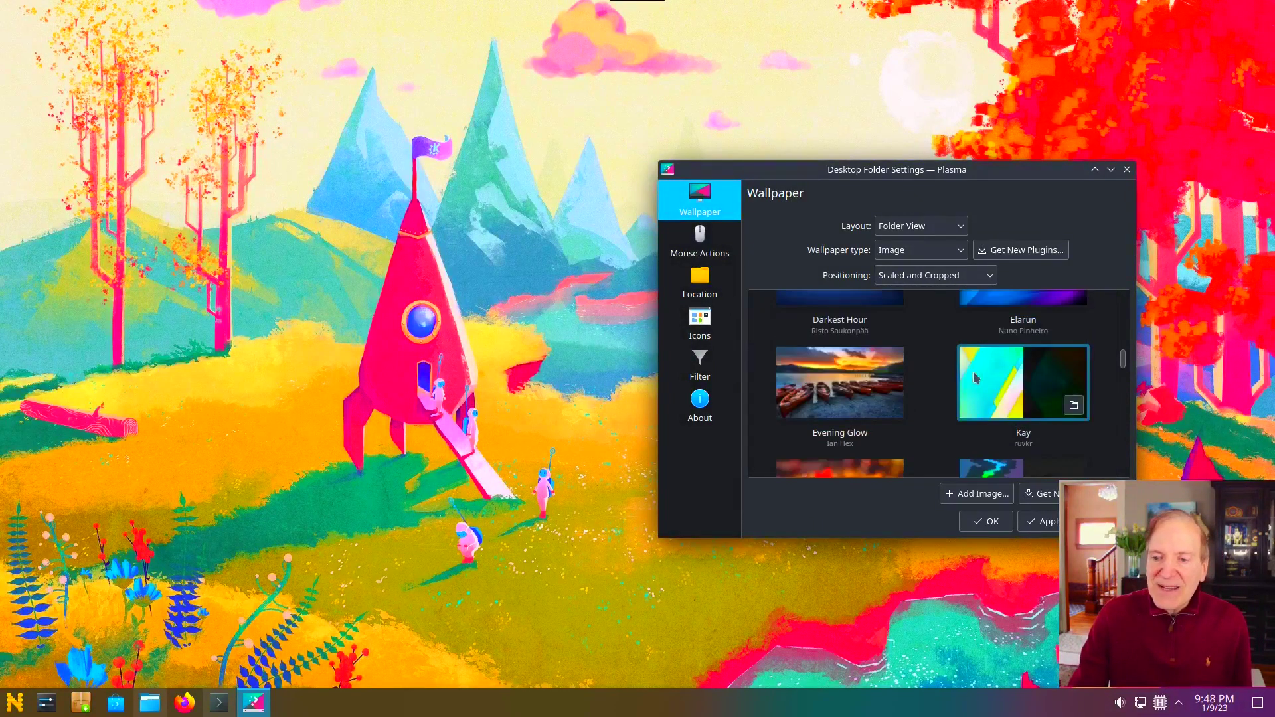
{"action": "scroll", "coordinate": [973, 377], "scroll_direction": "up", "scroll_amount": 2}
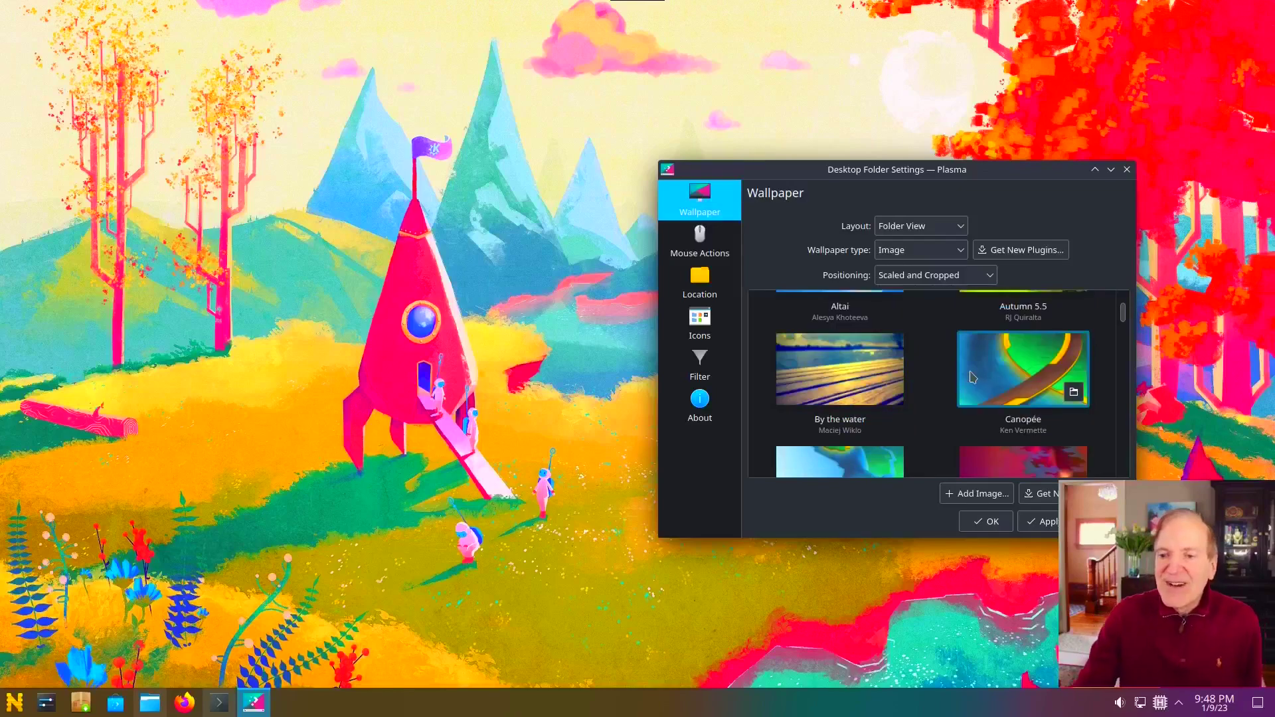
{"action": "left_click", "coordinate": [1012, 343]}
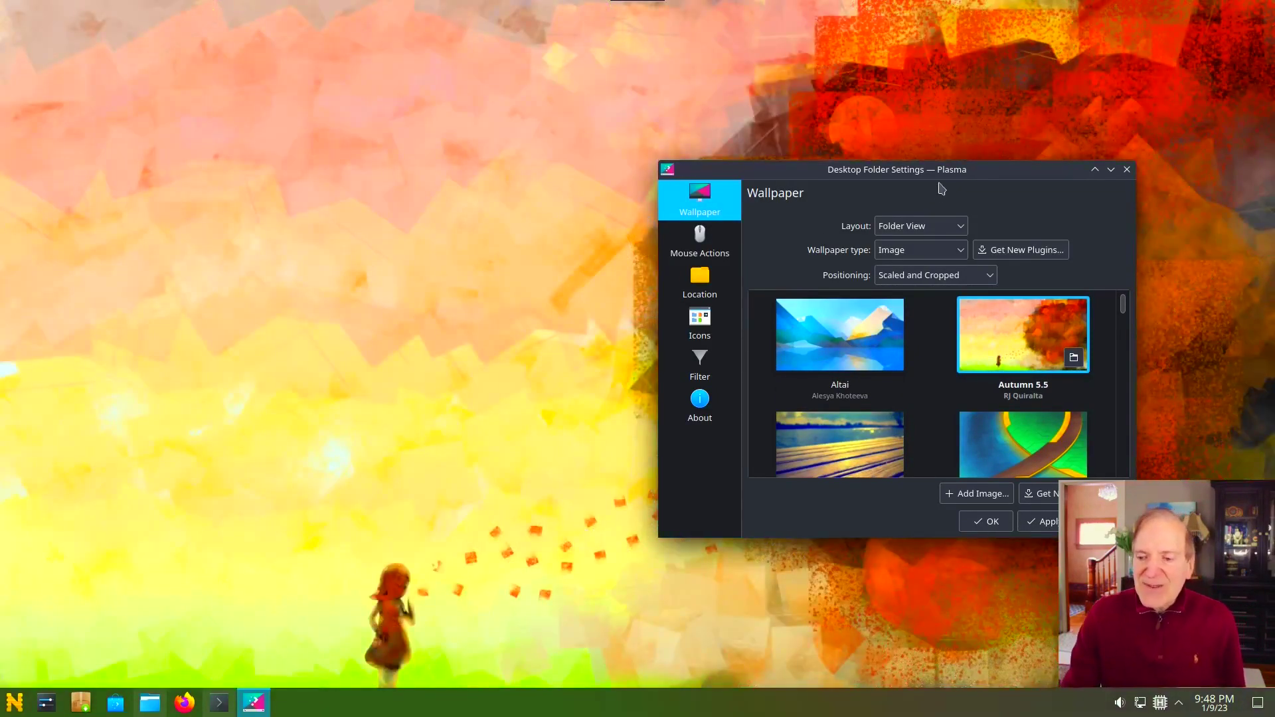
{"action": "left_click_drag", "start_coordinate": [943, 174], "coordinate": [919, 55]}
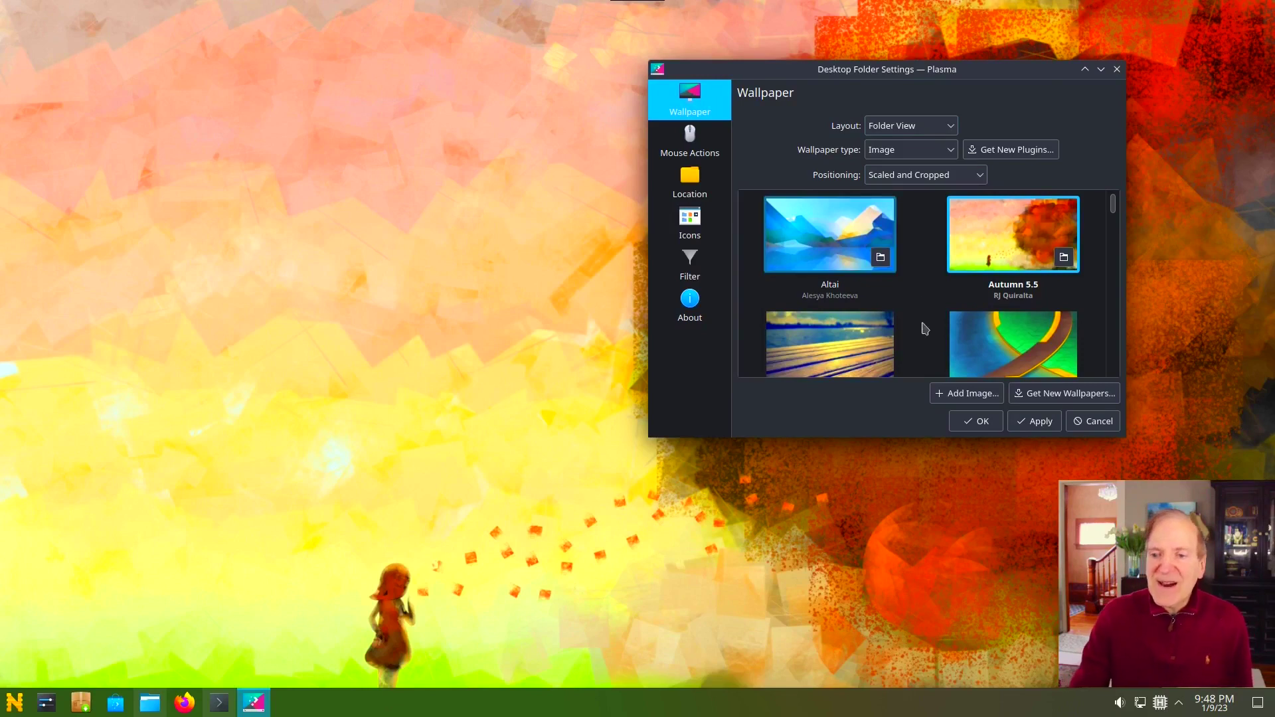
Apply the Autumn 5.5 wallpaper, then tick Lock in place on the Desktop Folder Settings Icons page.
{"action": "left_click", "coordinate": [1030, 427]}
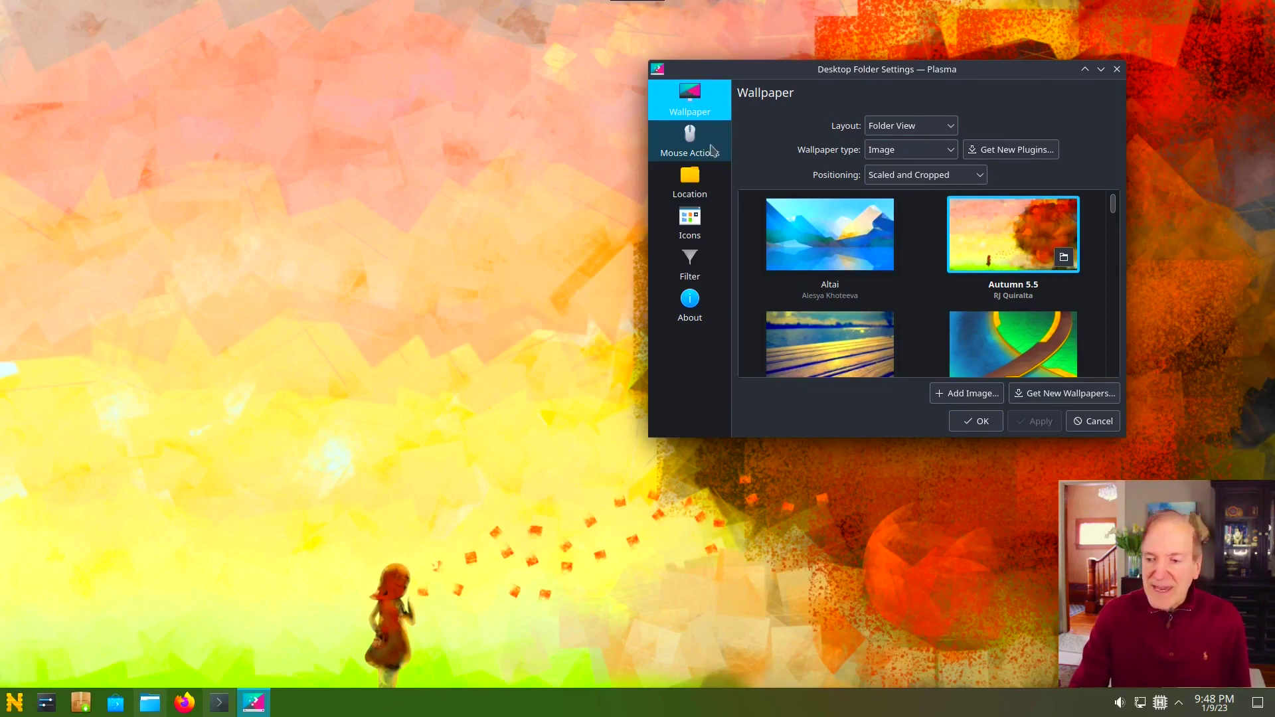
{"action": "left_click", "coordinate": [702, 221]}
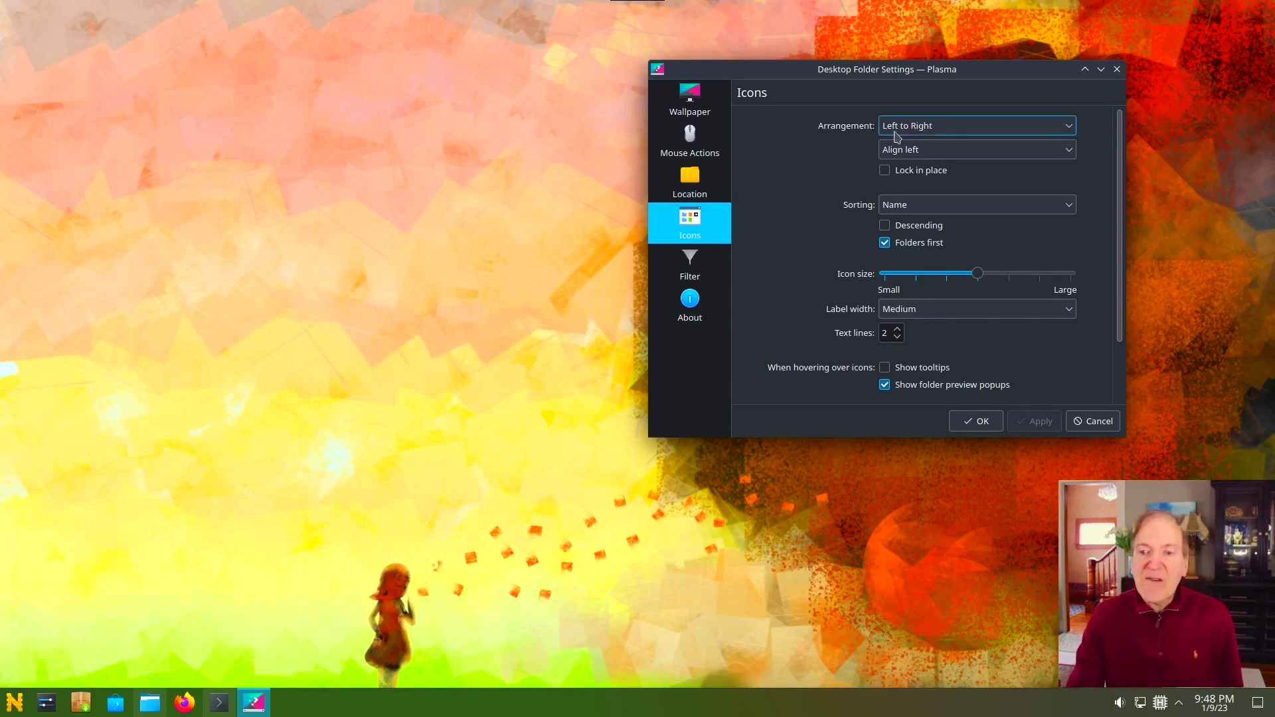
{"action": "left_click", "coordinate": [886, 170]}
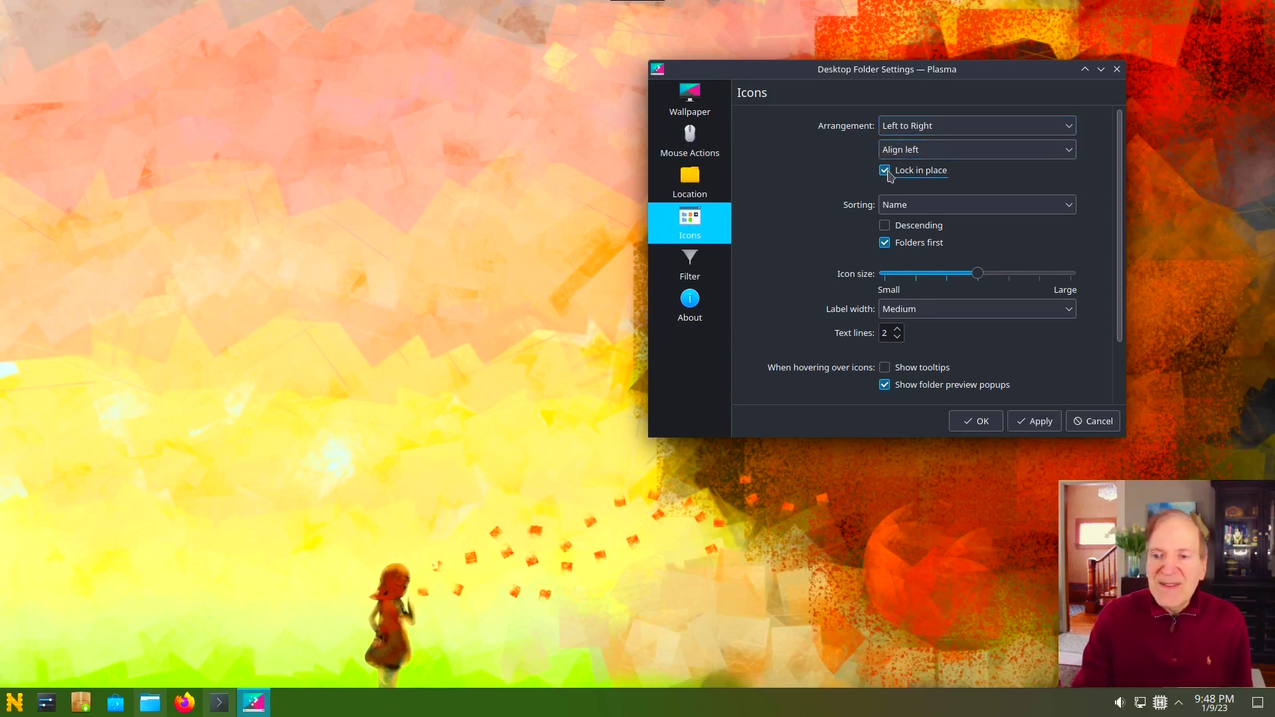
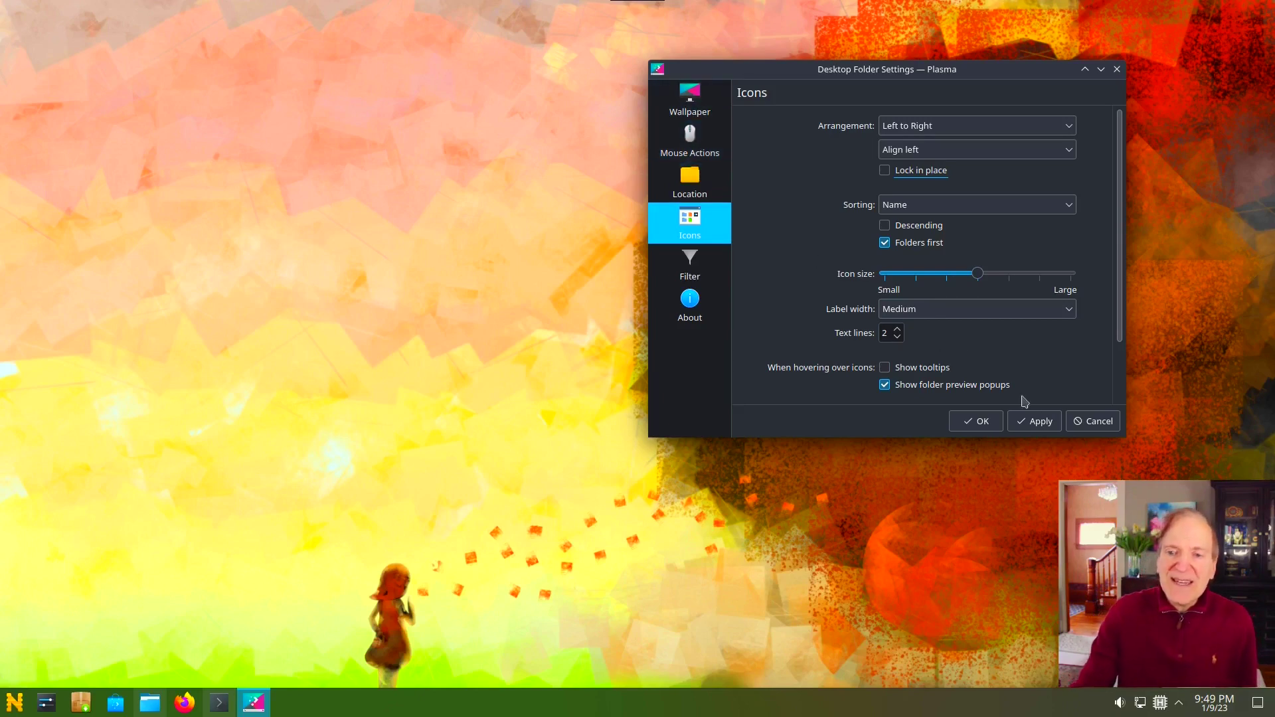
Confirm Desktop Folder Settings, then show Dolphin's Home folder in a wider, shorter window.
{"action": "left_click", "coordinate": [981, 427]}
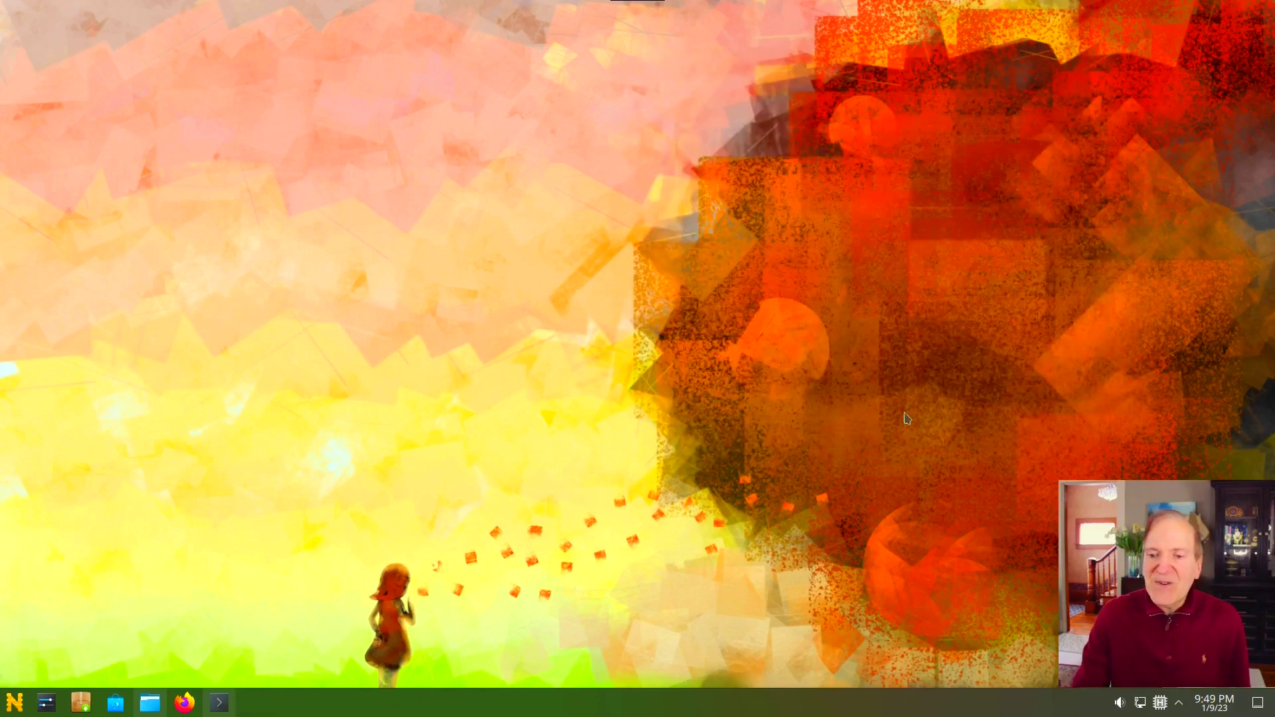
{"action": "left_click", "coordinate": [150, 702]}
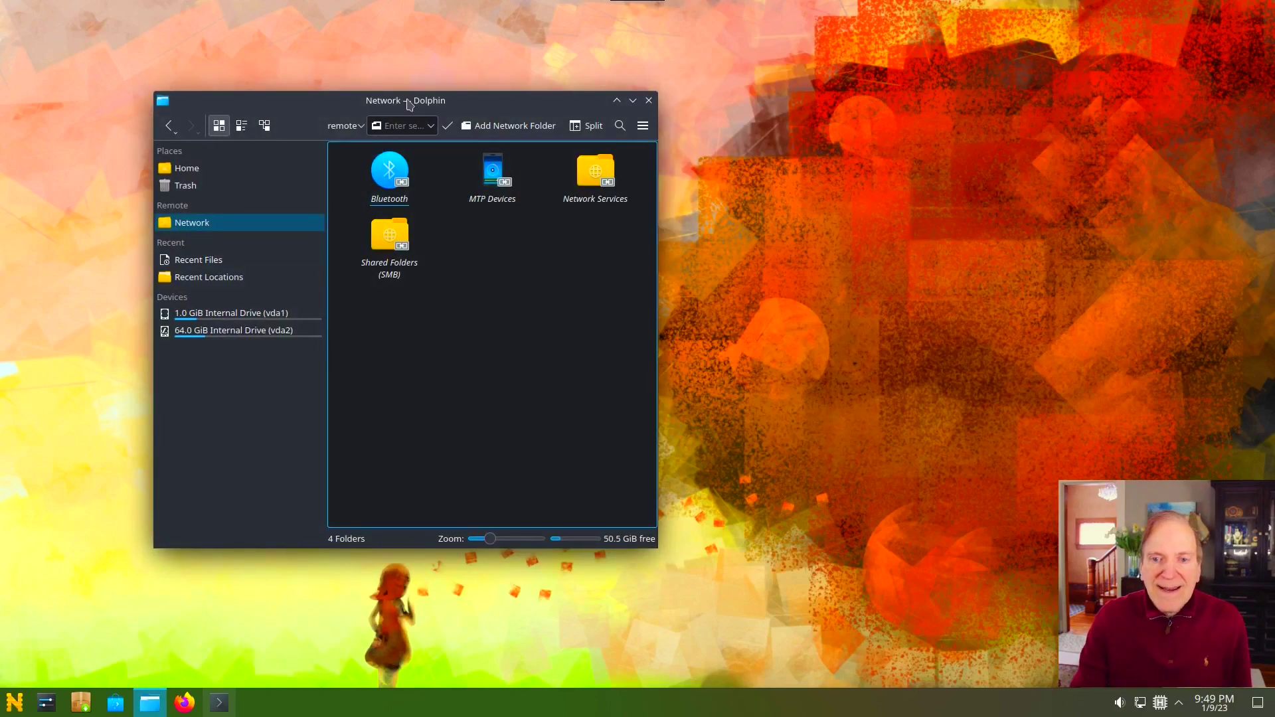
{"action": "left_click_drag", "start_coordinate": [388, 100], "coordinate": [342, 75]}
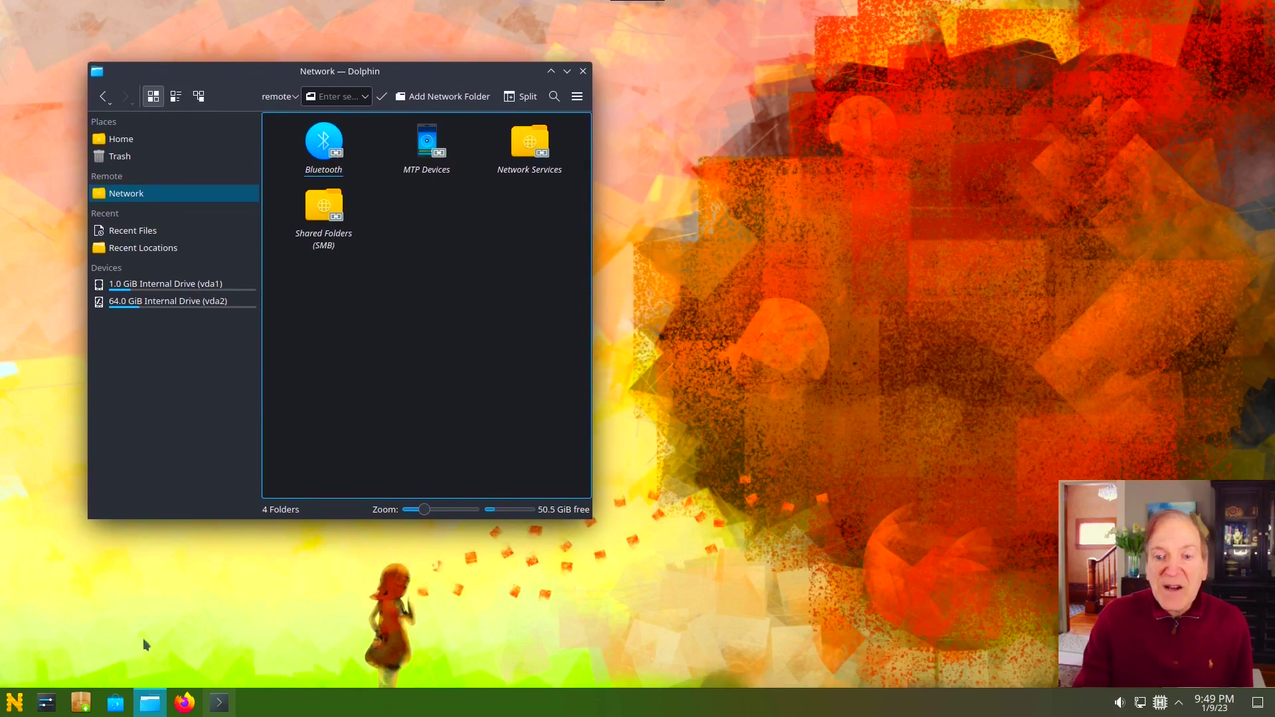
{"action": "left_click", "coordinate": [121, 139]}
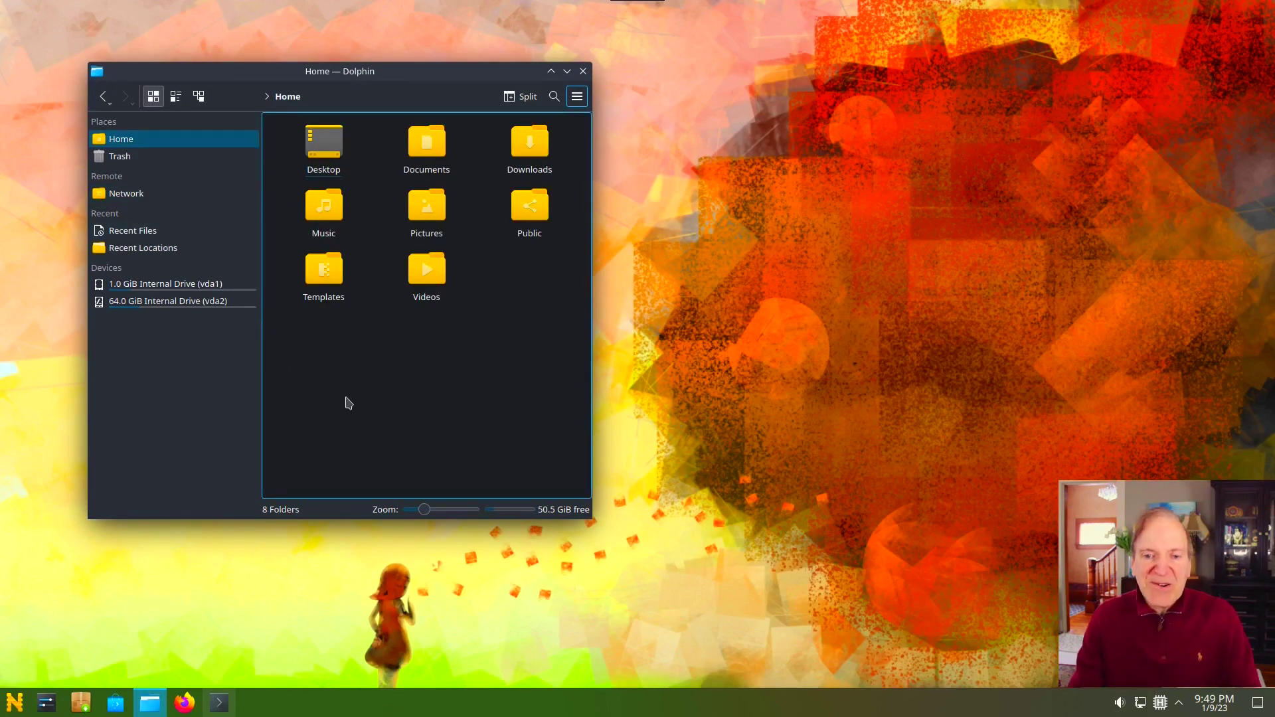
{"action": "left_click_drag", "start_coordinate": [592, 519], "coordinate": [665, 449]}
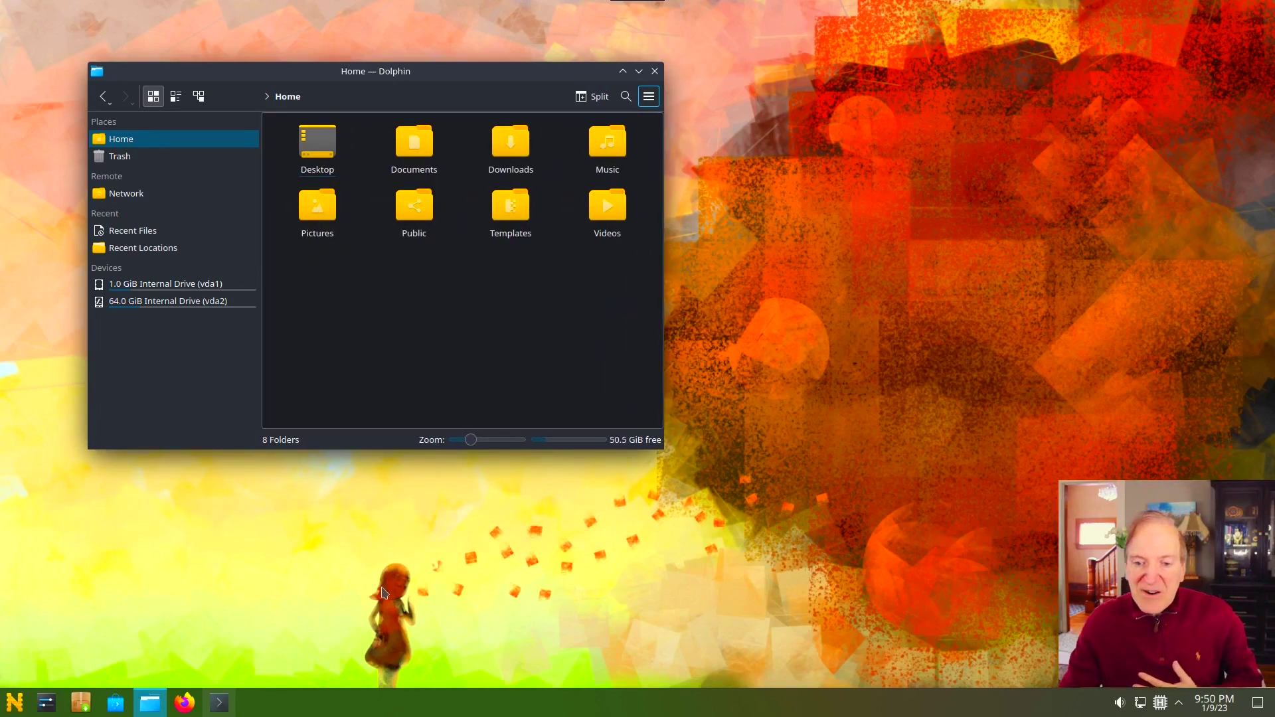
Swap the panel launcher for the Application Dashboard alternative and open it full-screen.
{"action": "right_click", "coordinate": [11, 706]}
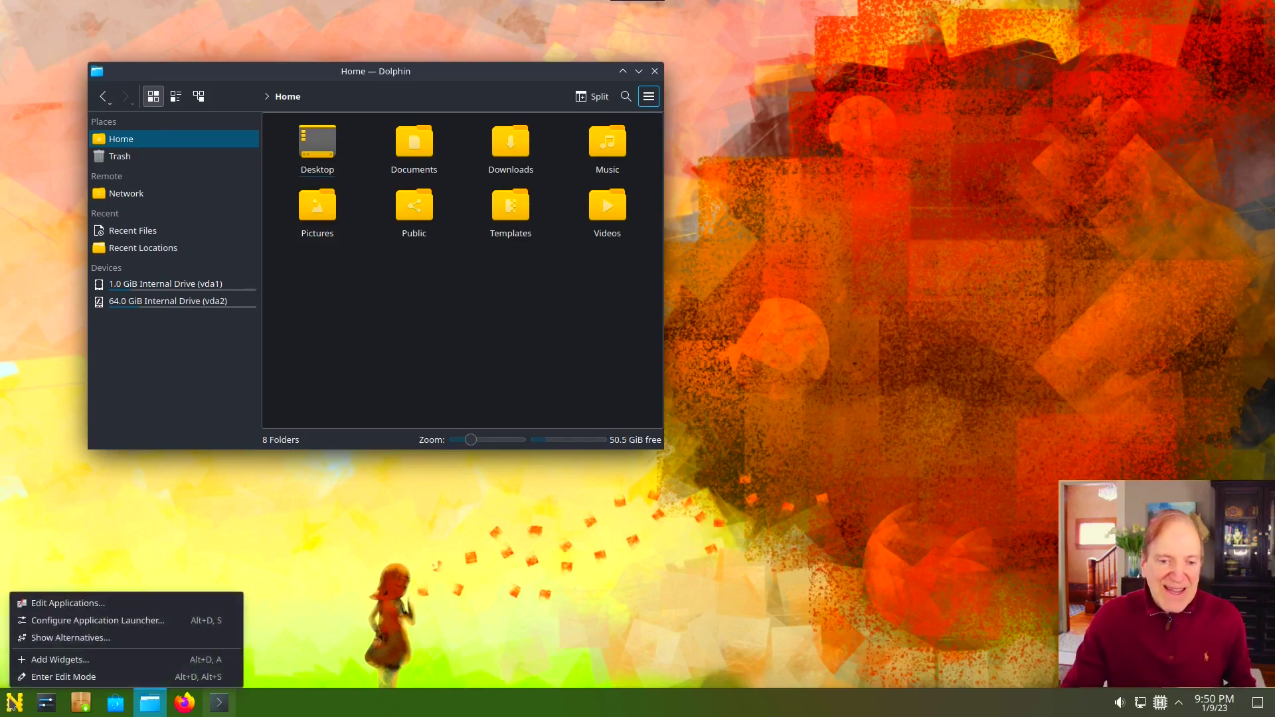
{"action": "left_click", "coordinate": [50, 639]}
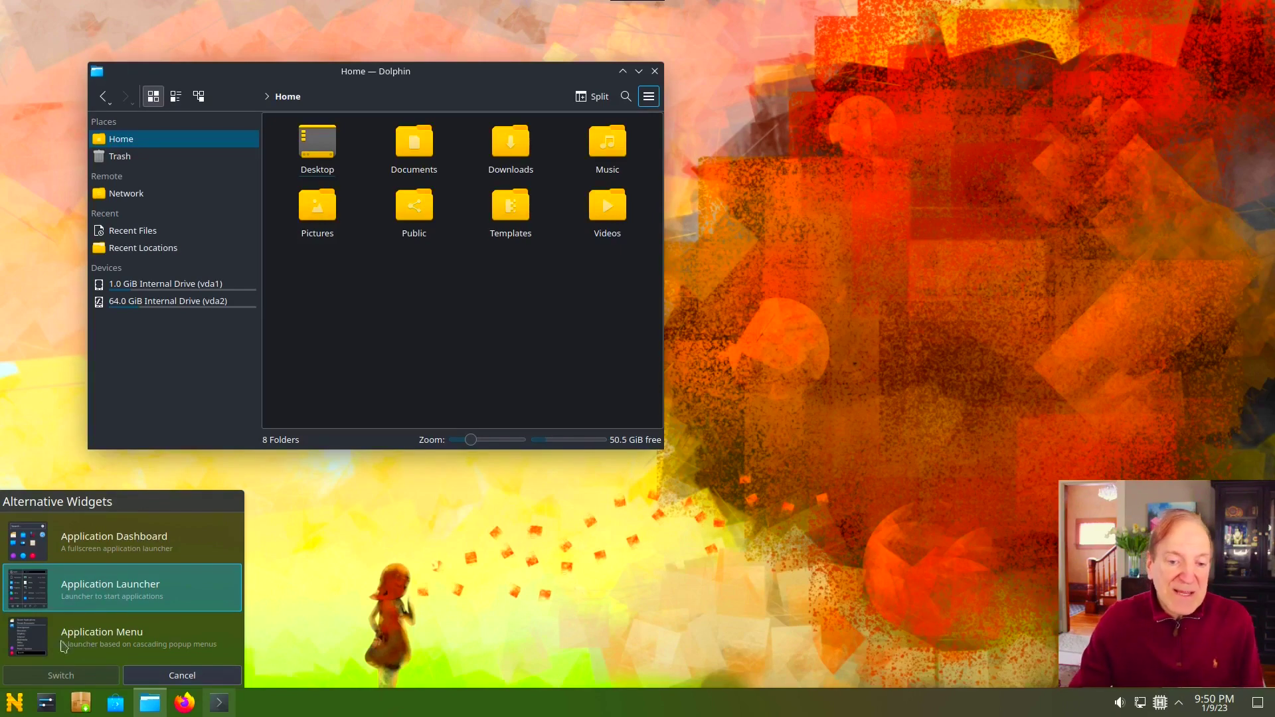
{"action": "left_click", "coordinate": [103, 547]}
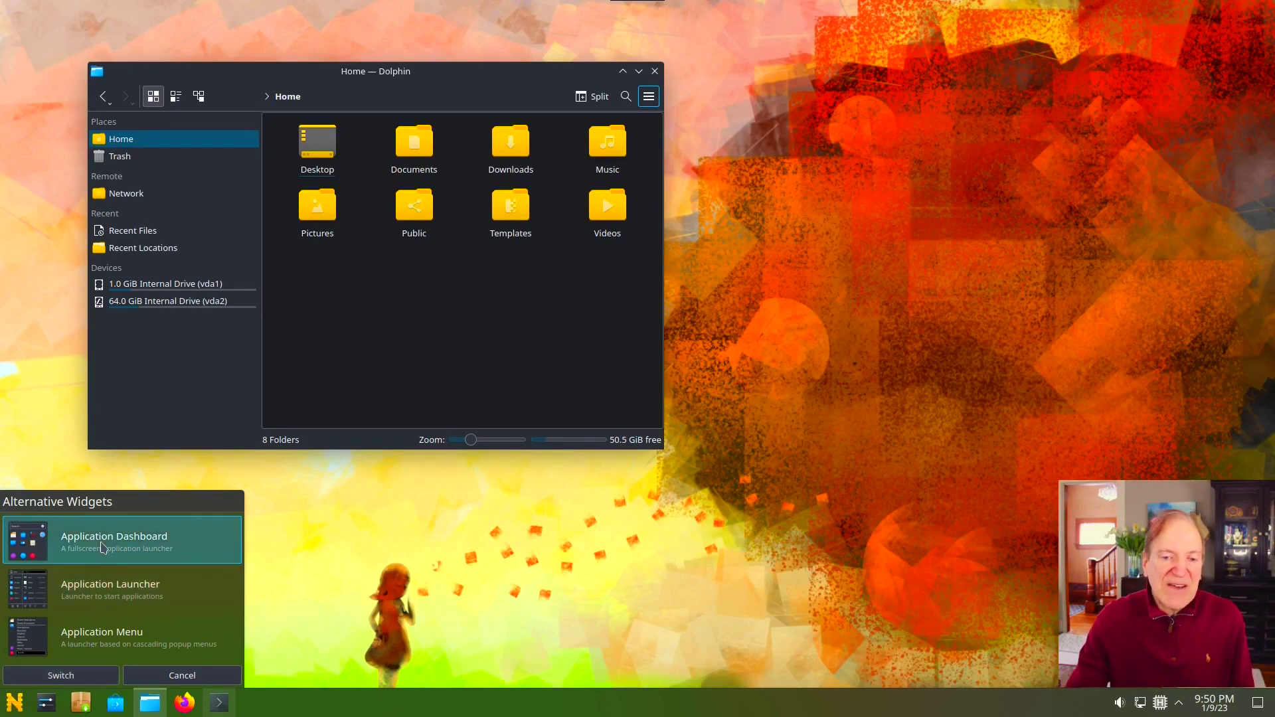
{"action": "left_click", "coordinate": [60, 675]}
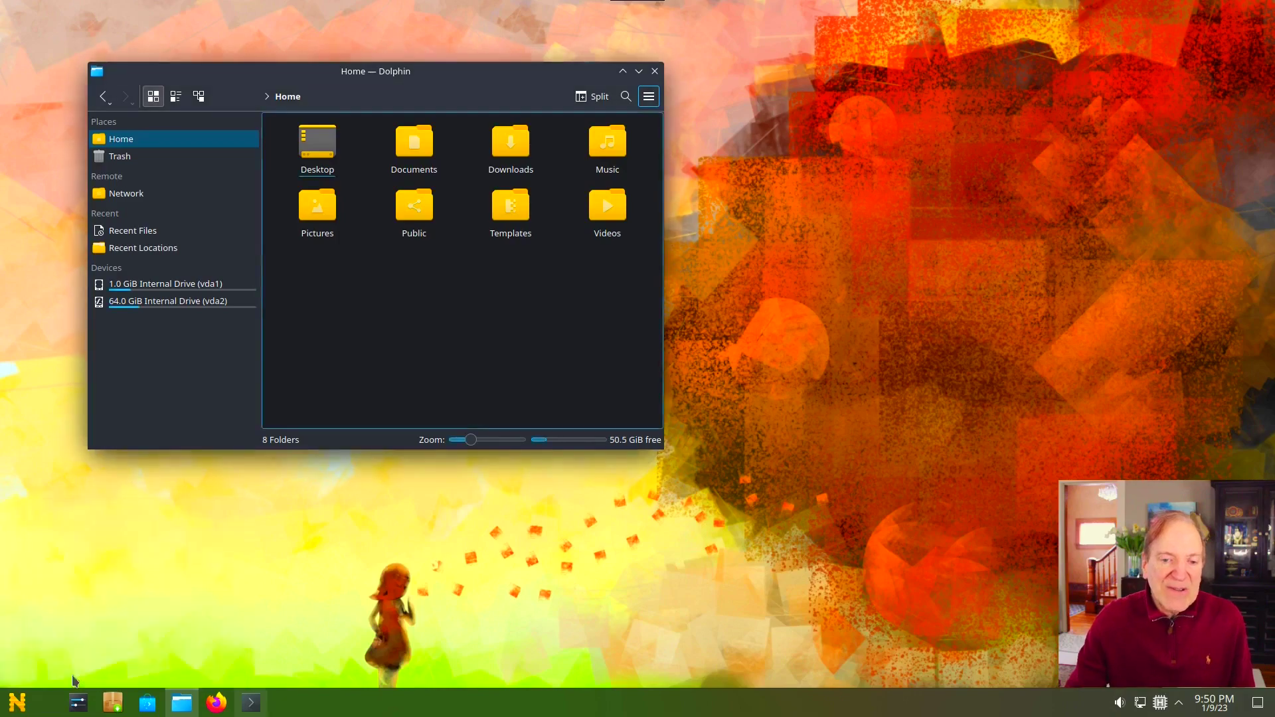
{"action": "left_click", "coordinate": [16, 706]}
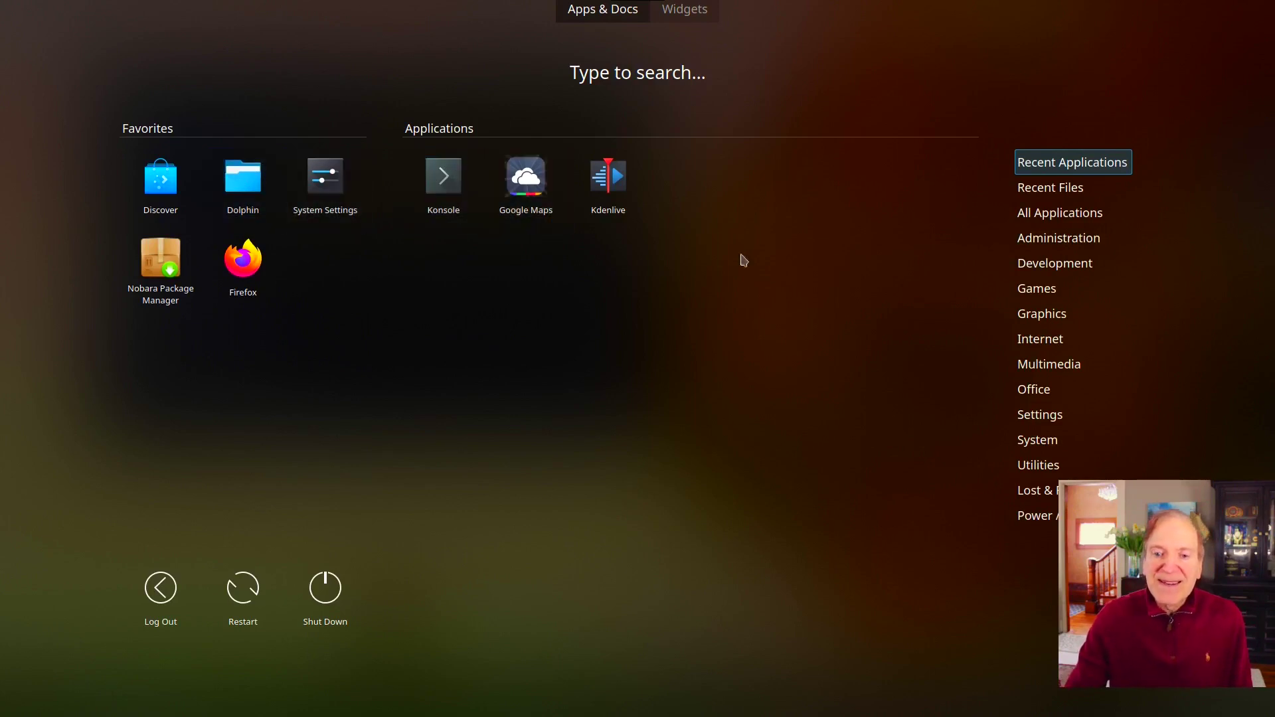
{"action": "mouse_move", "coordinate": [1041, 218]}
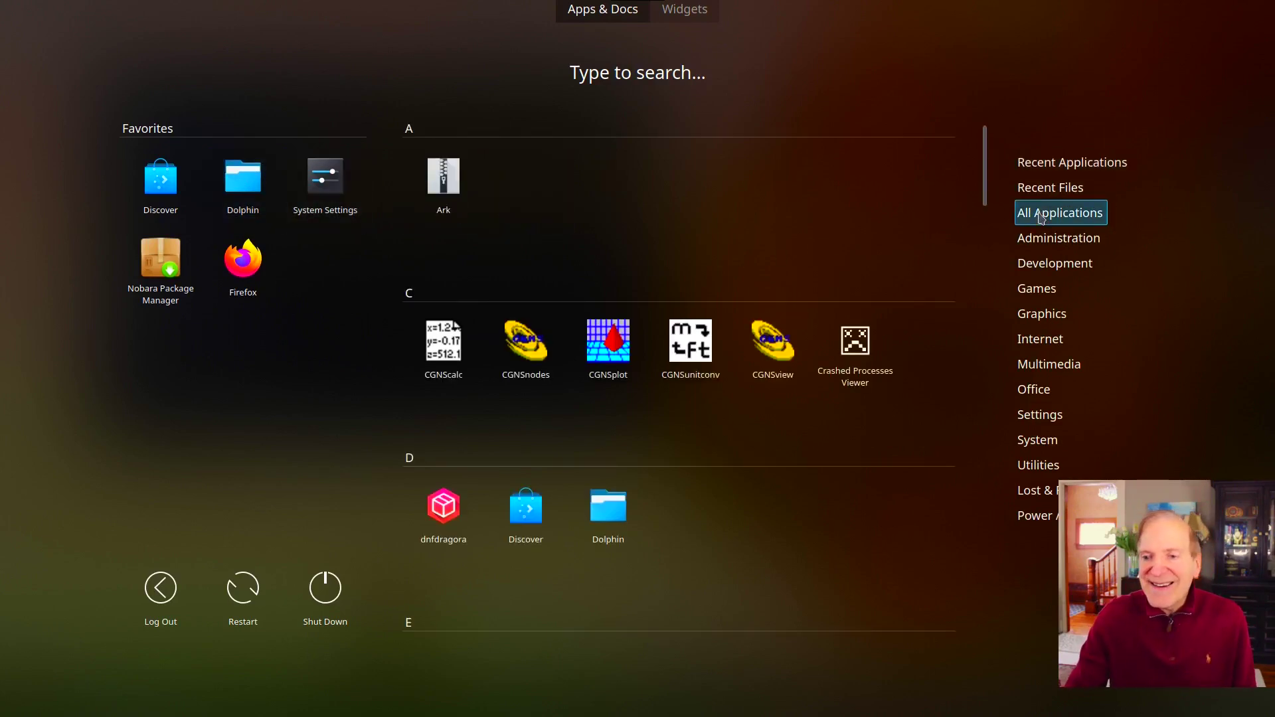
{"action": "mouse_move", "coordinate": [1042, 242]}
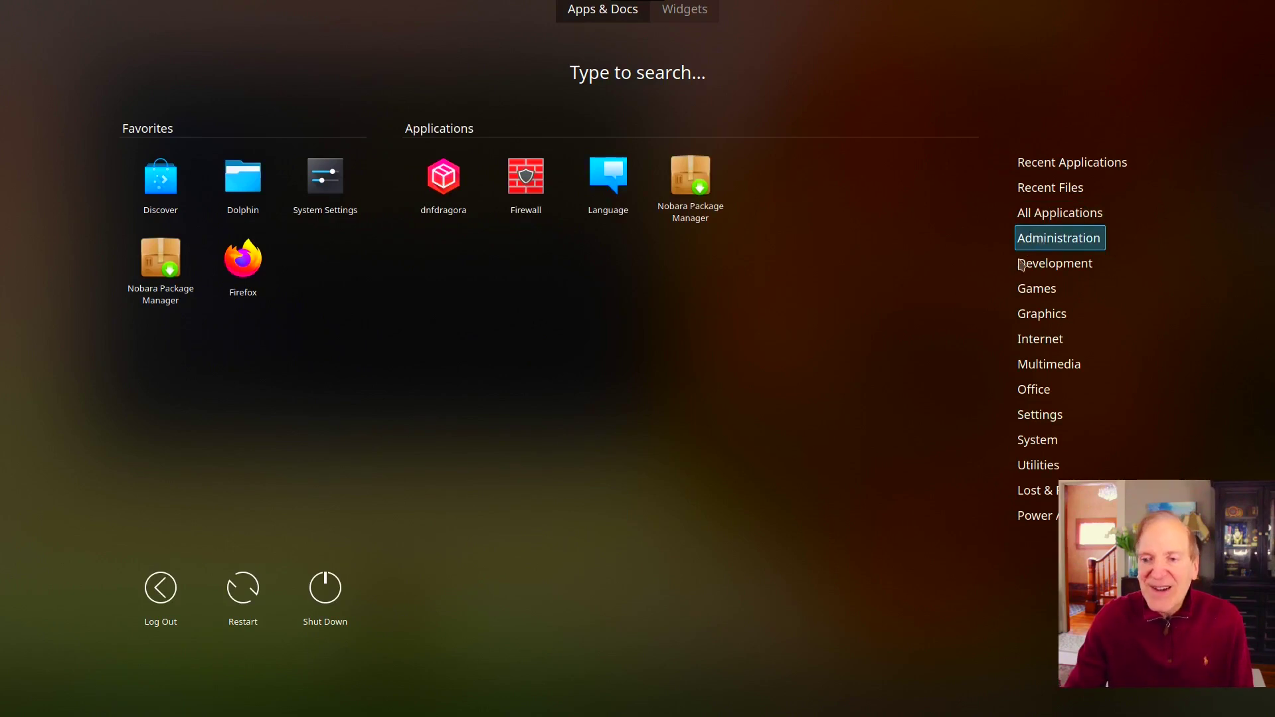
{"action": "mouse_move", "coordinate": [1041, 340]}
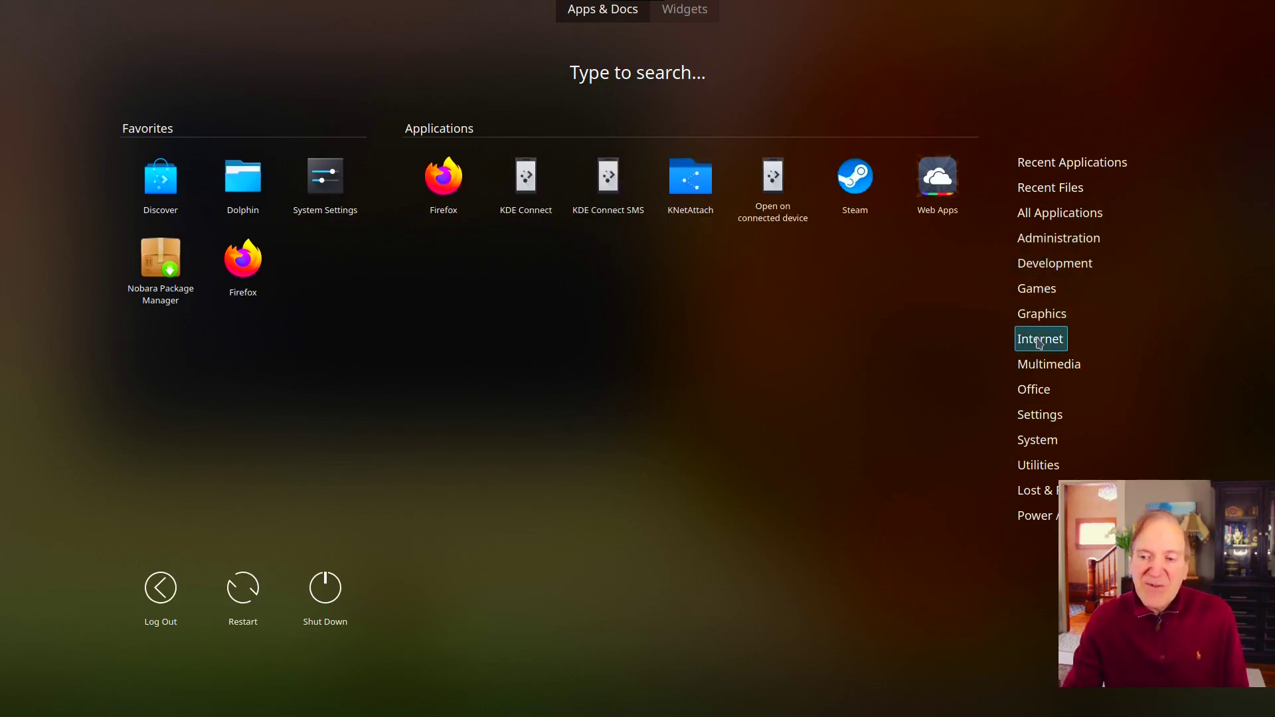
{"action": "mouse_move", "coordinate": [1040, 366]}
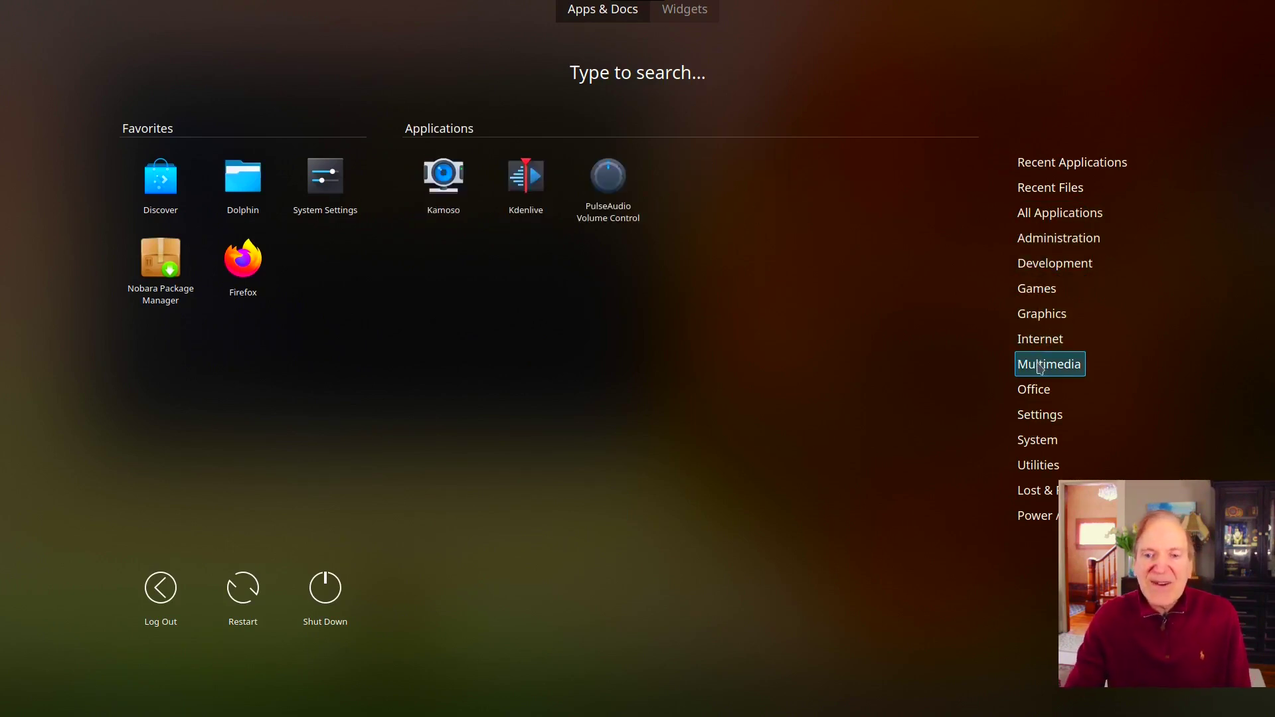
{"action": "mouse_move", "coordinate": [1063, 416]}
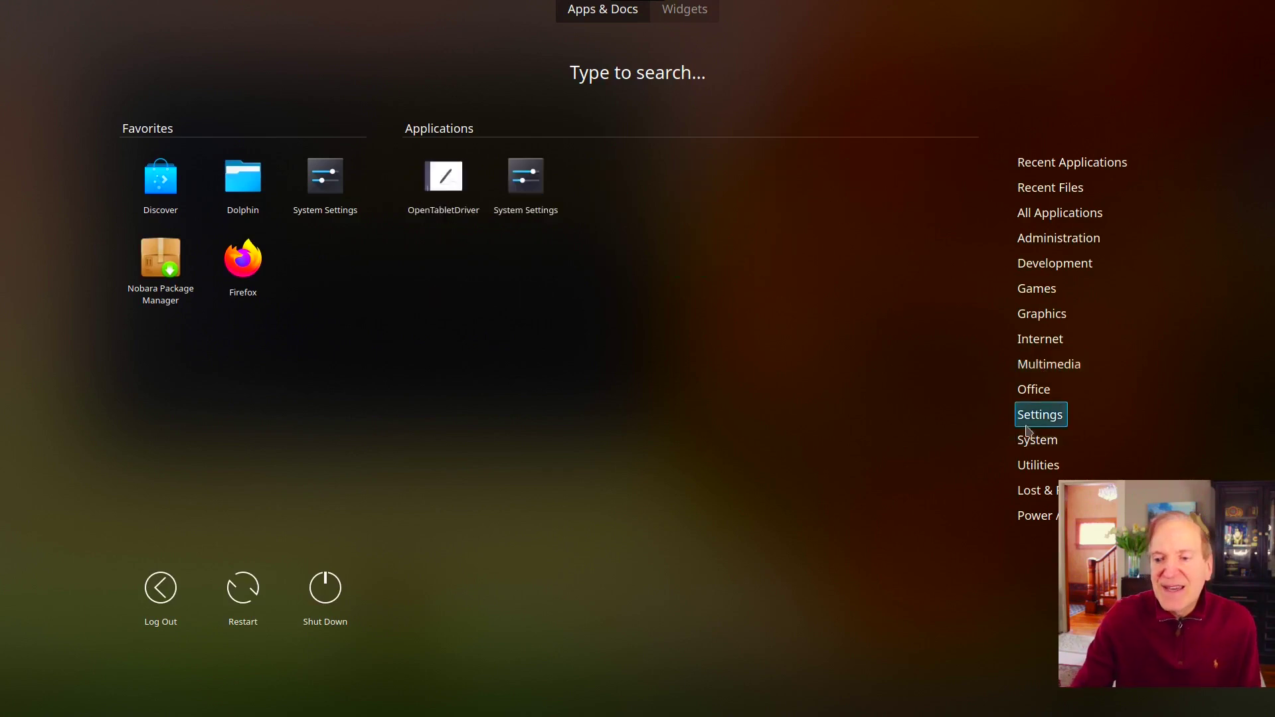
{"action": "left_click", "coordinate": [686, 13]}
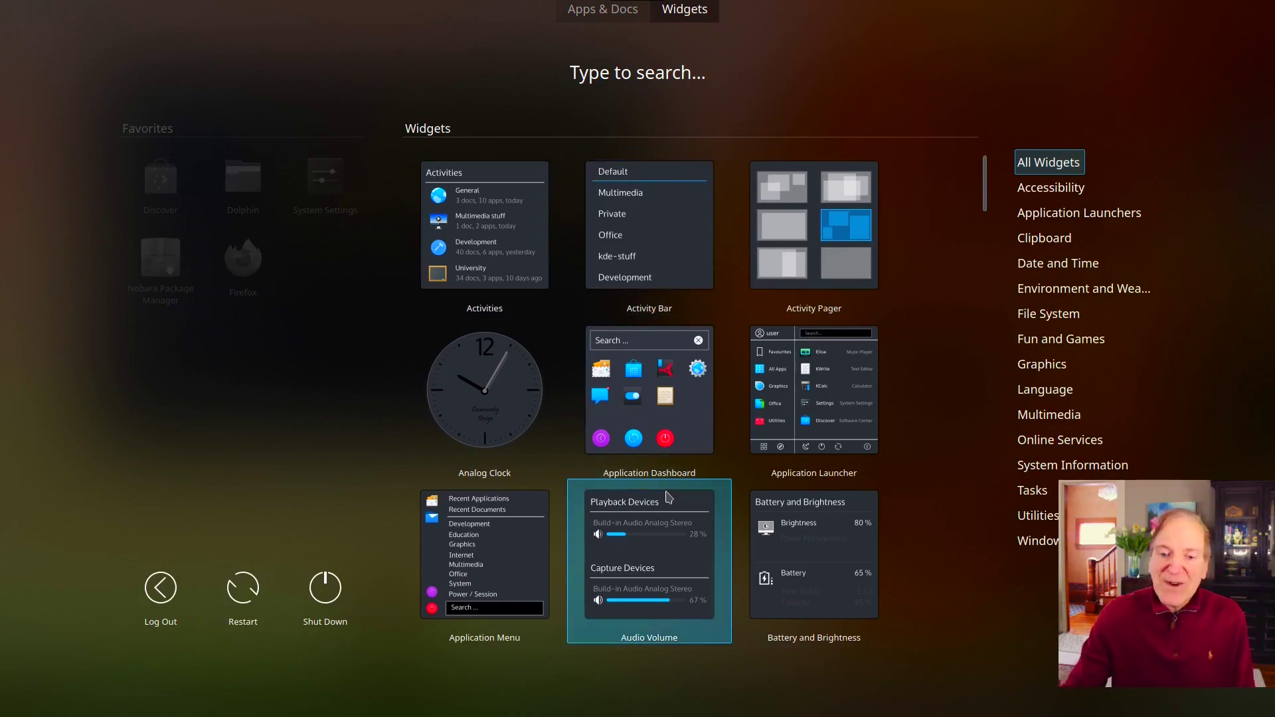
{"action": "left_click", "coordinate": [977, 91]}
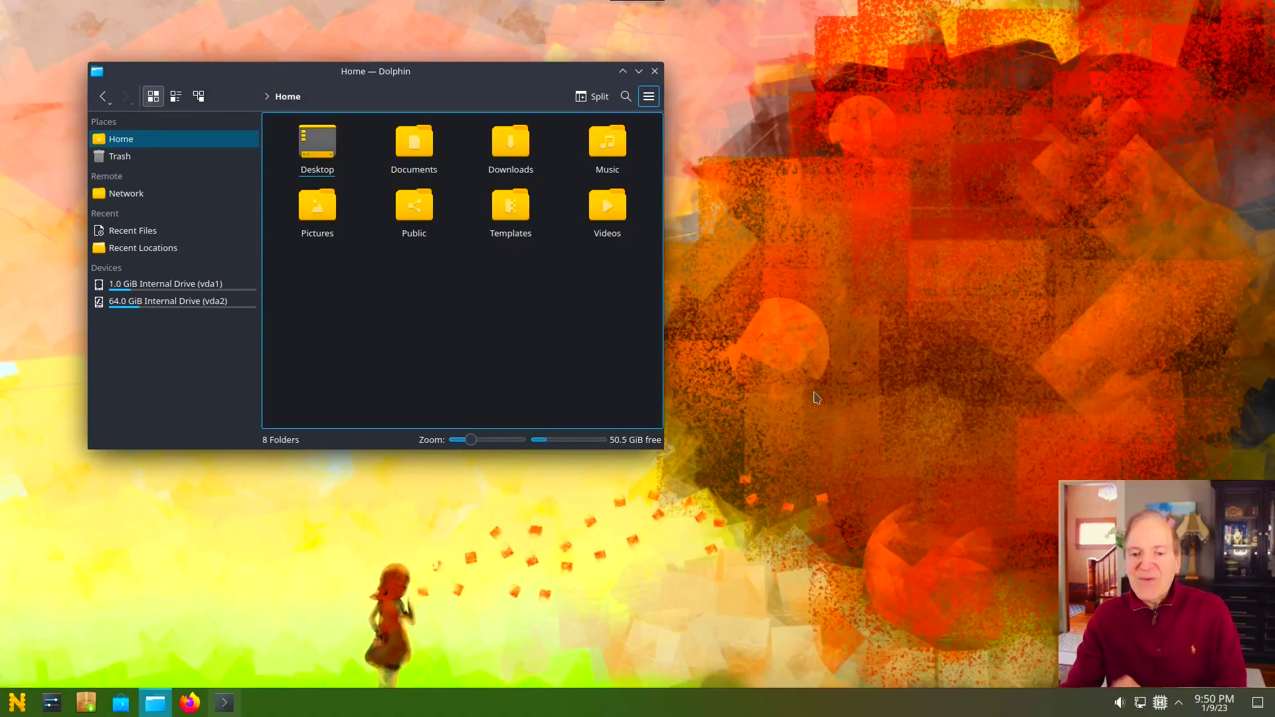
{"action": "right_click", "coordinate": [964, 702]}
Search widgets for 'weat', drag Weather Report onto the panel and open its popup.
{"action": "left_click", "coordinate": [1003, 660]}
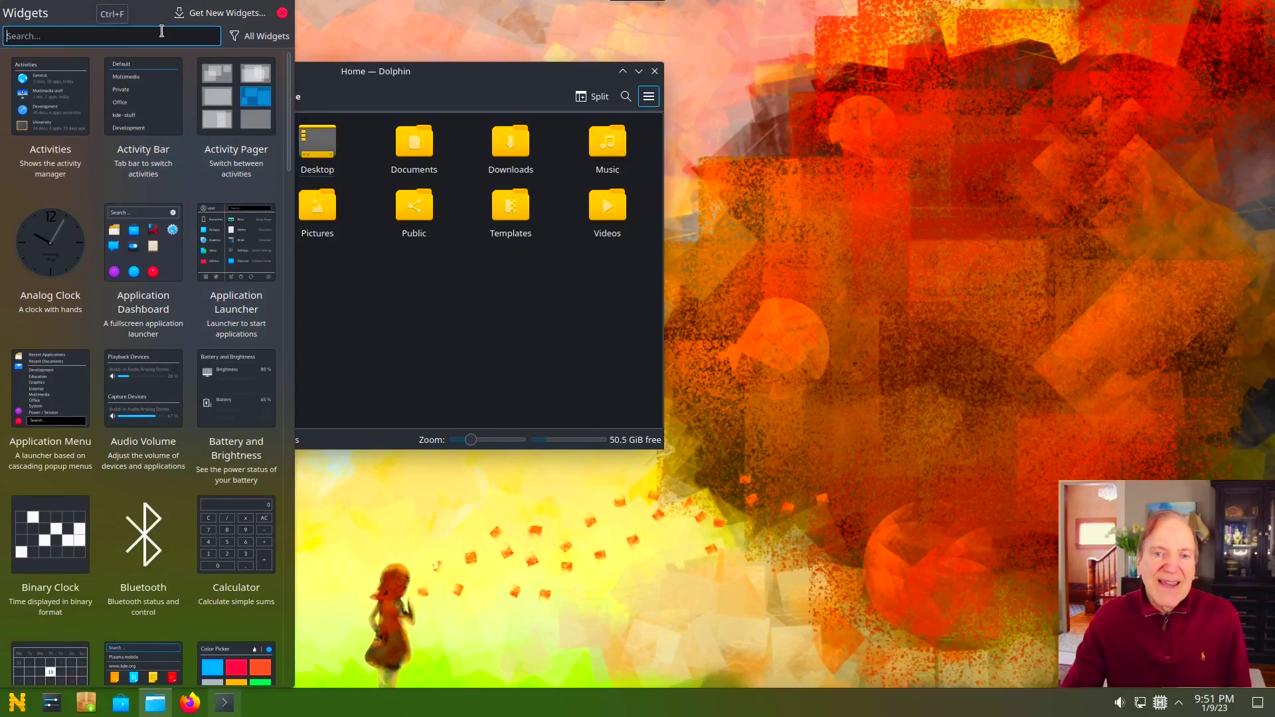
{"action": "type", "text": "weat"}
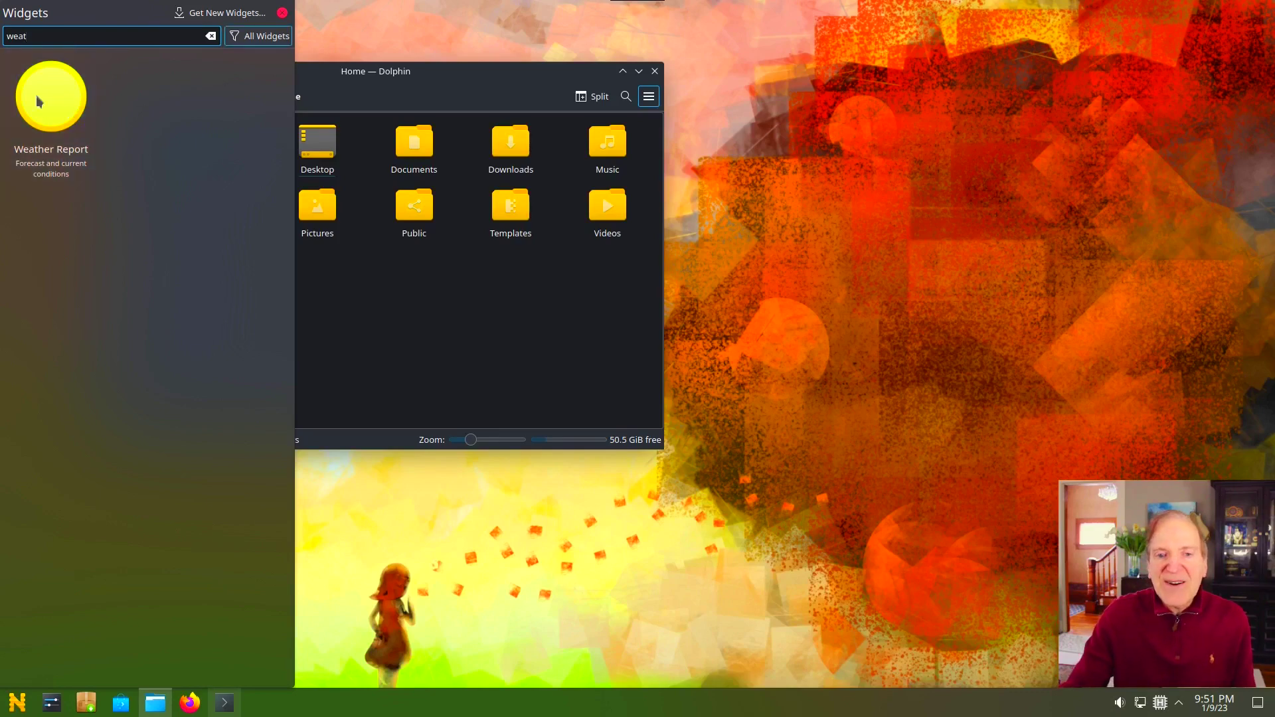
{"action": "left_click_drag", "start_coordinate": [90, 169], "coordinate": [1076, 709]}
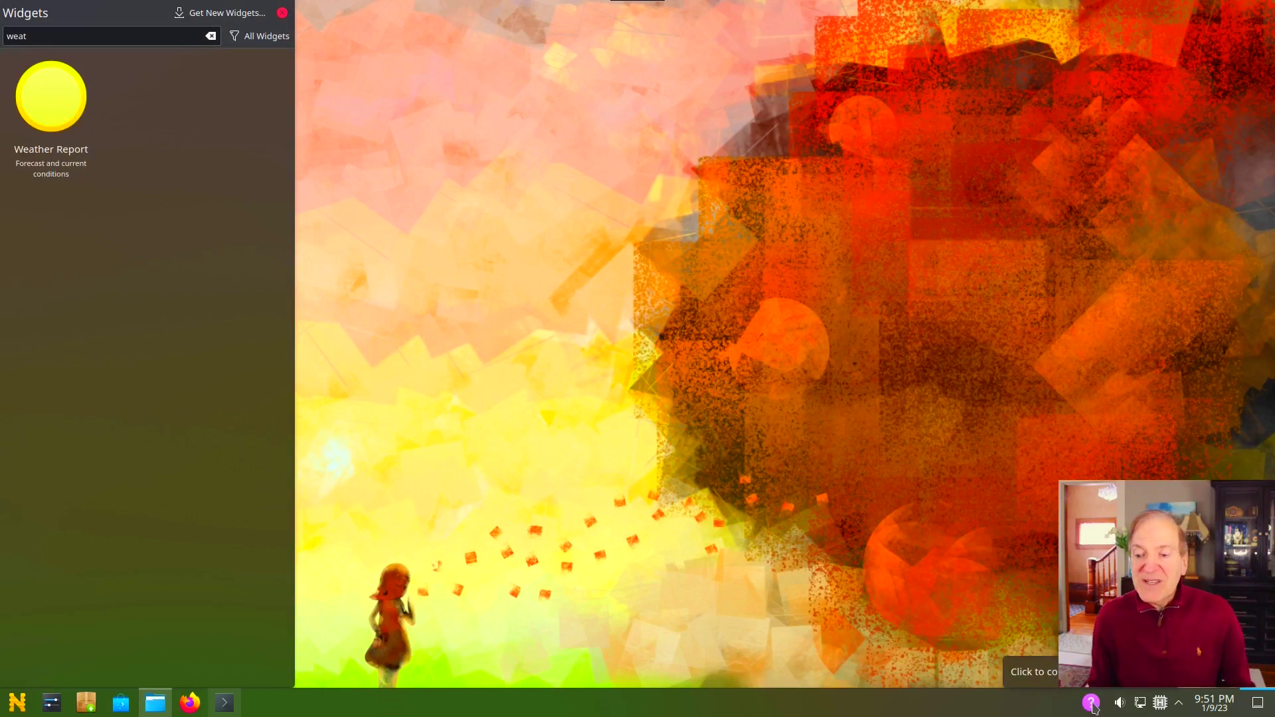
{"action": "left_click", "coordinate": [1093, 708]}
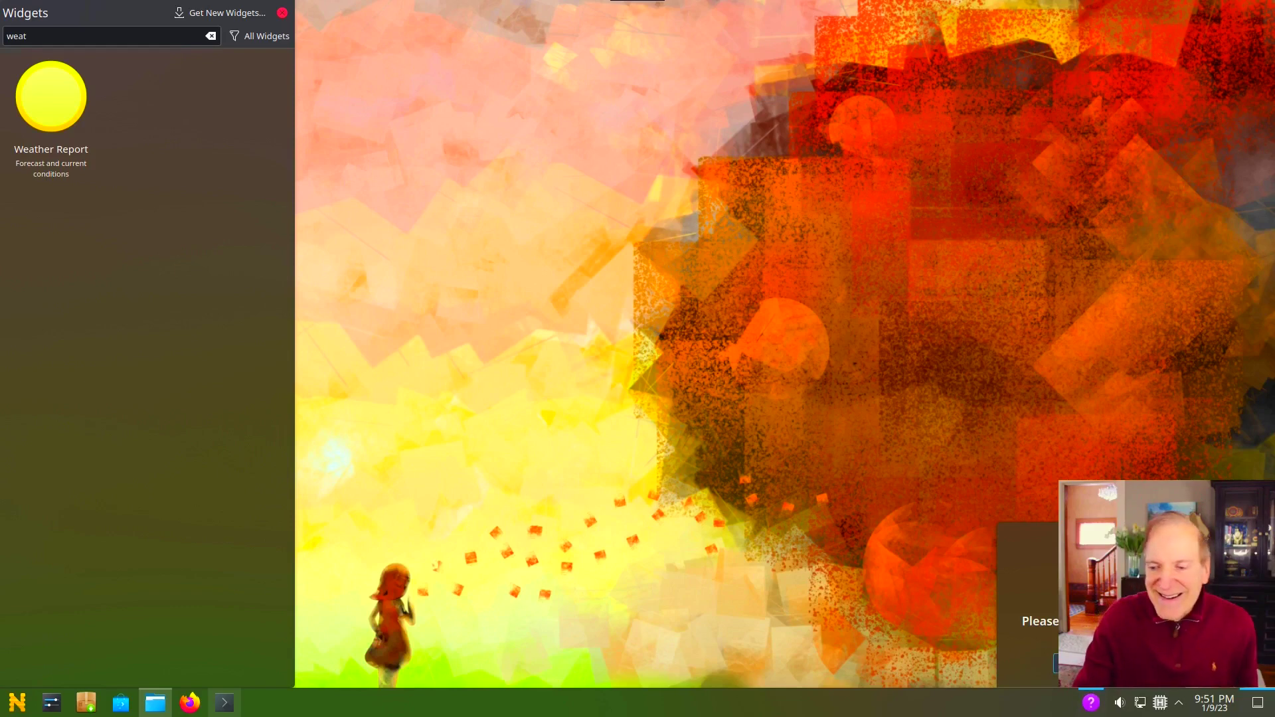